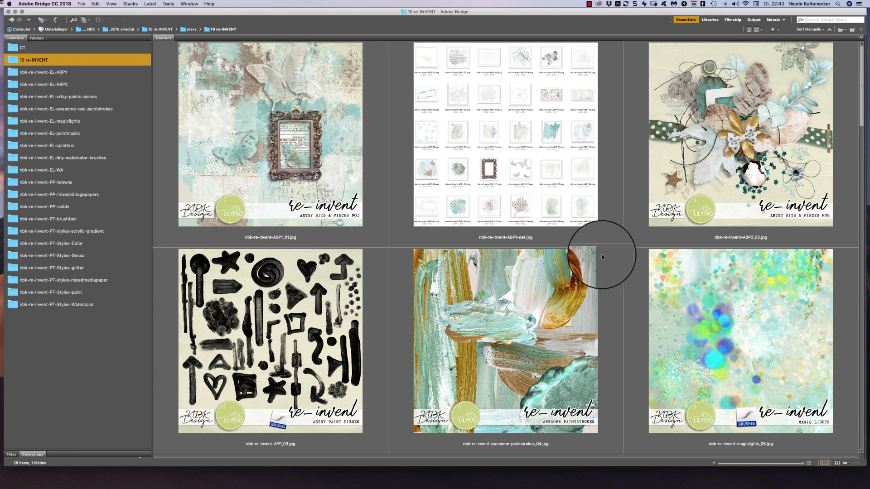
Look through the product preview images in the 10 re-INVENT folder, from the first artsy bits preview to the last file
left_click(599, 259)
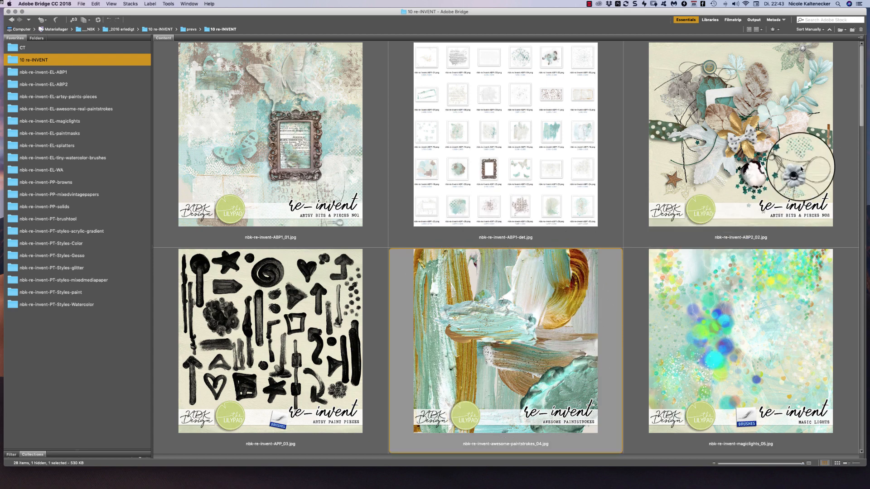
left_click(855, 75)
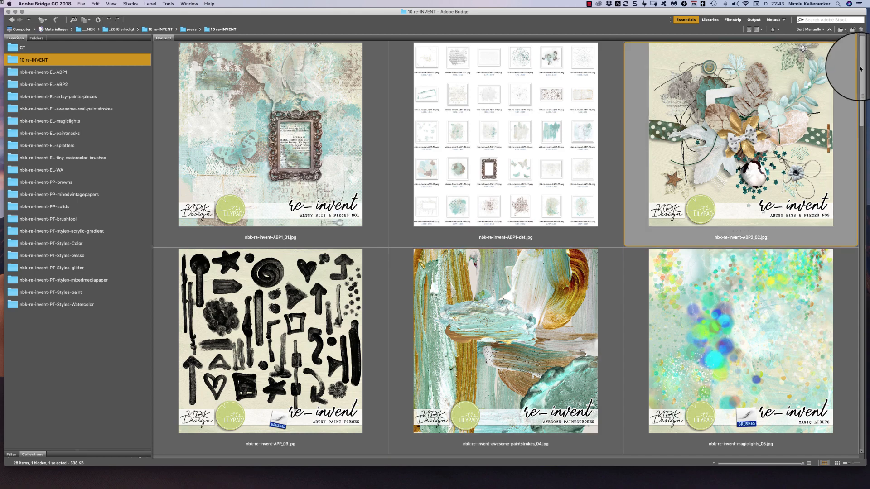
scroll(858, 72, "down", 5)
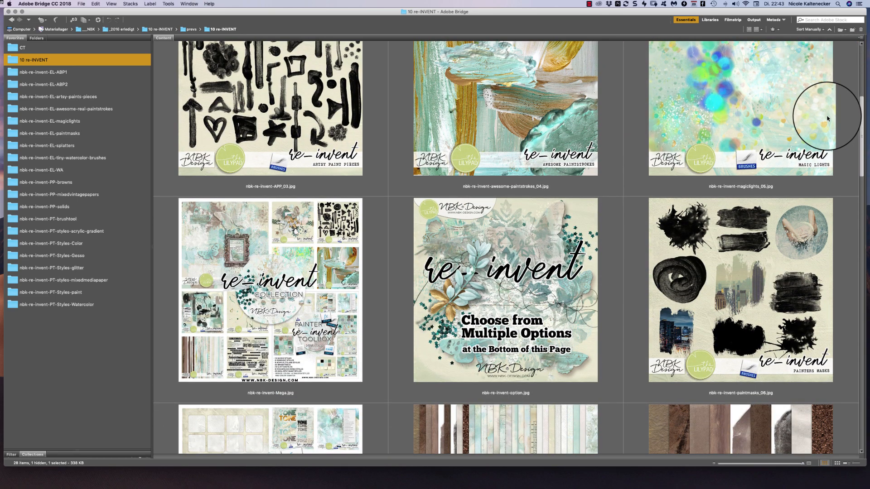
scroll(827, 118, "up", 1)
scroll(826, 118, "down", 1)
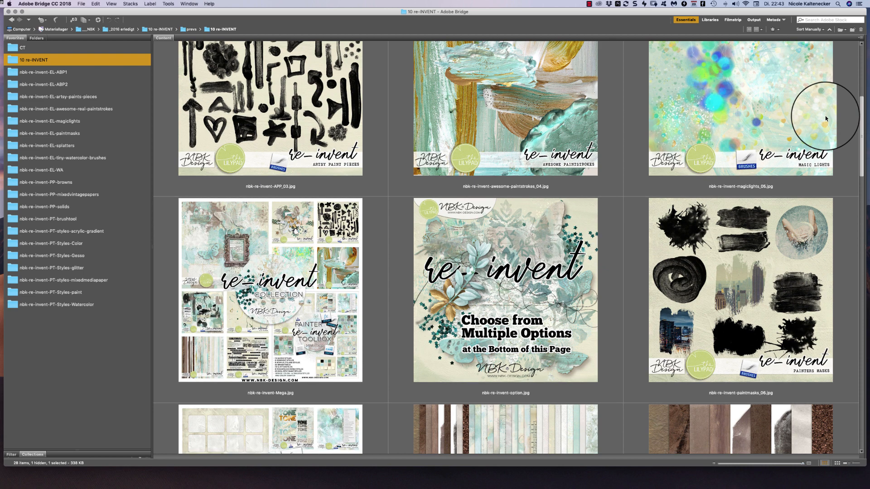
scroll(824, 116, "up", 2)
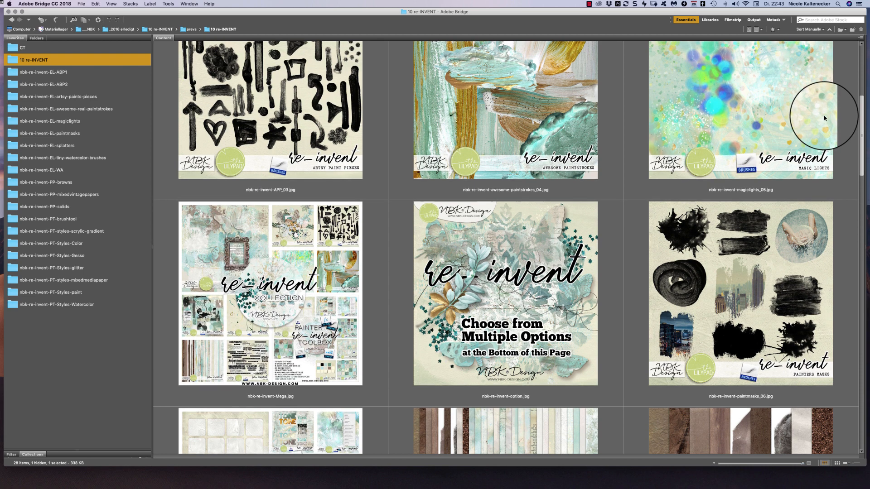
scroll(824, 118, "down", 10)
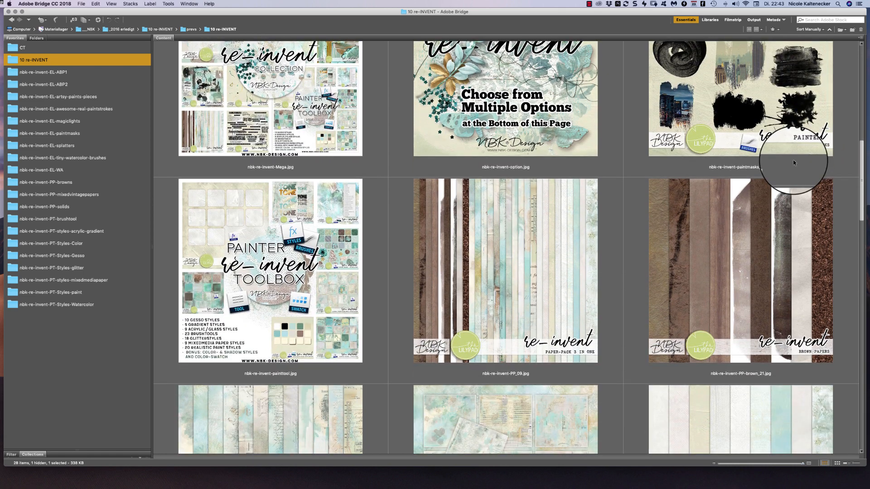
scroll(793, 163, "up", 2)
scroll(793, 160, "down", 10)
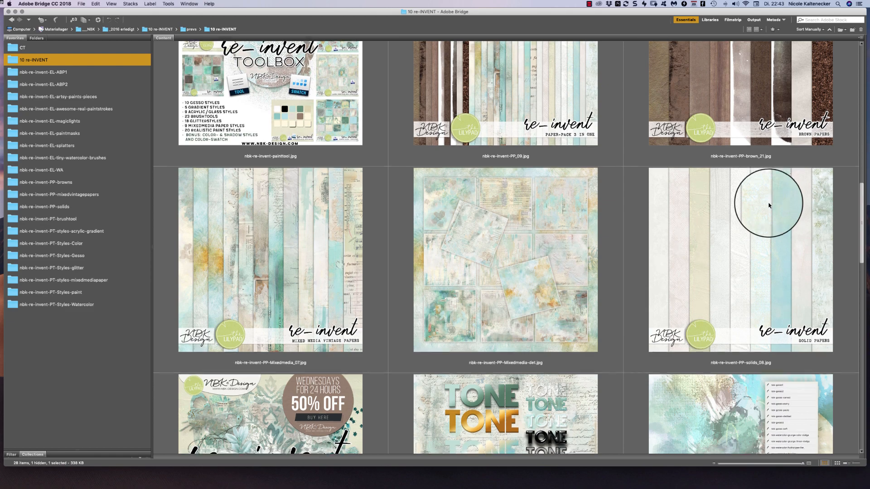
scroll(768, 205, "down", 5)
scroll(760, 227, "down", 2)
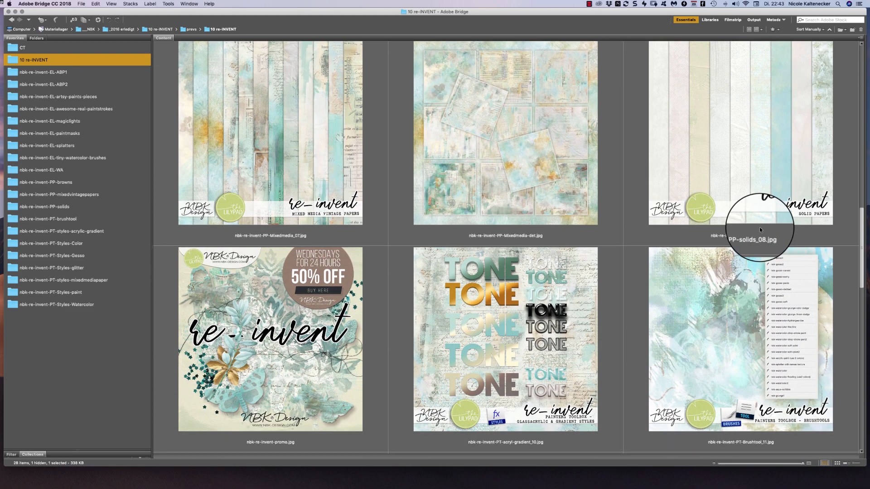
scroll(759, 229, "down", 16)
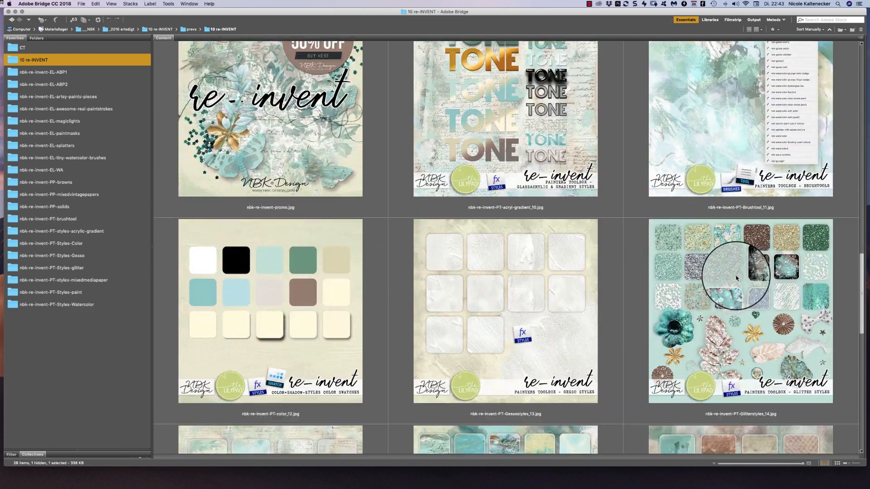
scroll(726, 304, "down", 20)
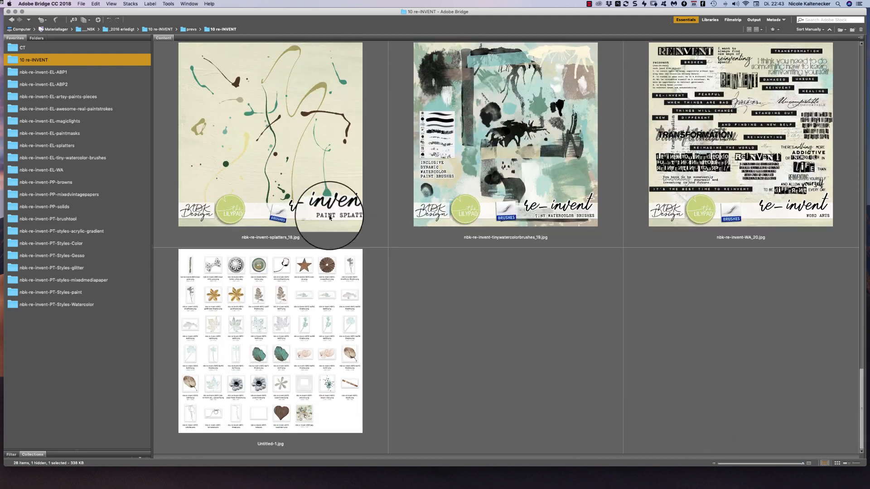
Open the nbk-re-invent-EL-ABP1 folder and examine all its artsy paint, frame and butterfly elements, ending back at the start of the folder
left_click(102, 72)
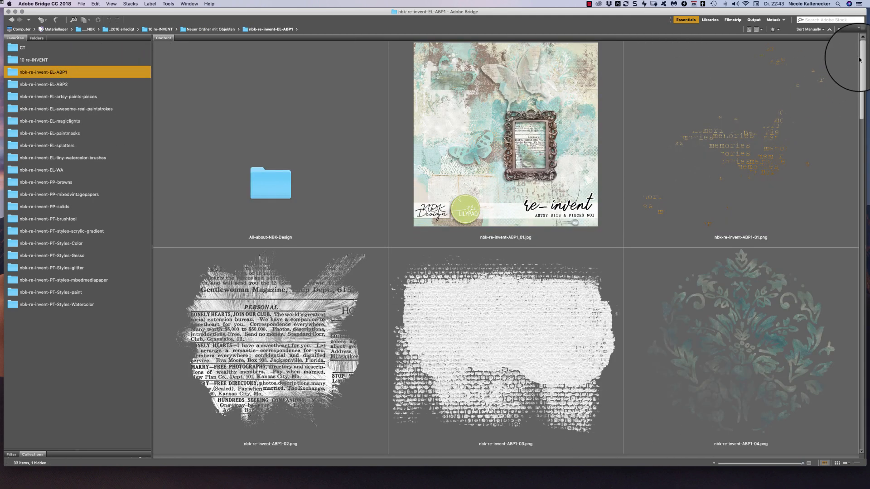
left_click_drag(860, 59, 811, 137)
scroll(809, 138, "down", 5)
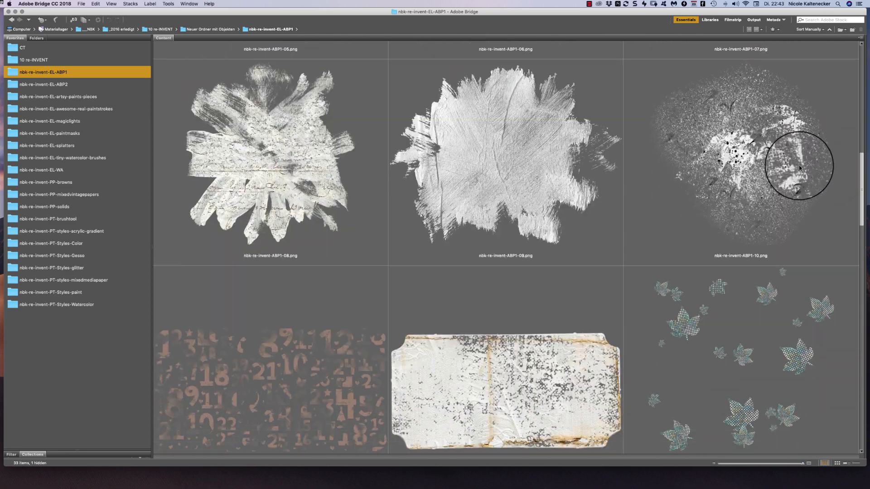
scroll(796, 173, "down", 3)
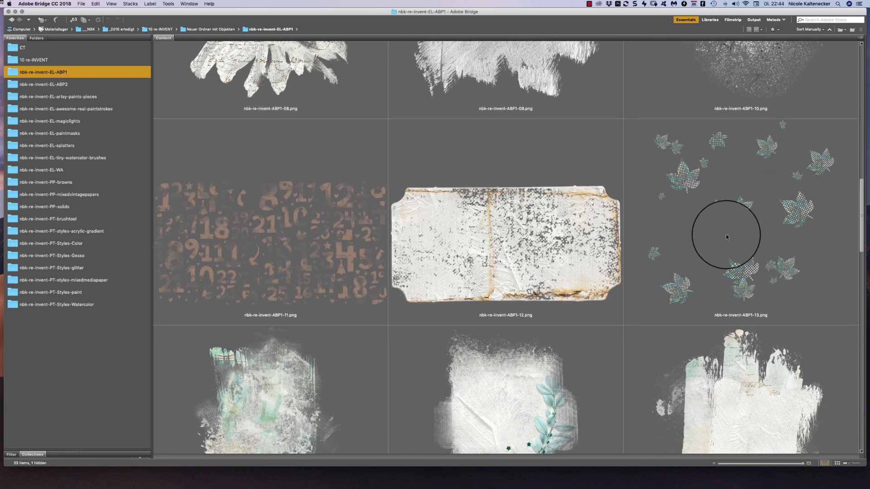
scroll(851, 186, "down", 1)
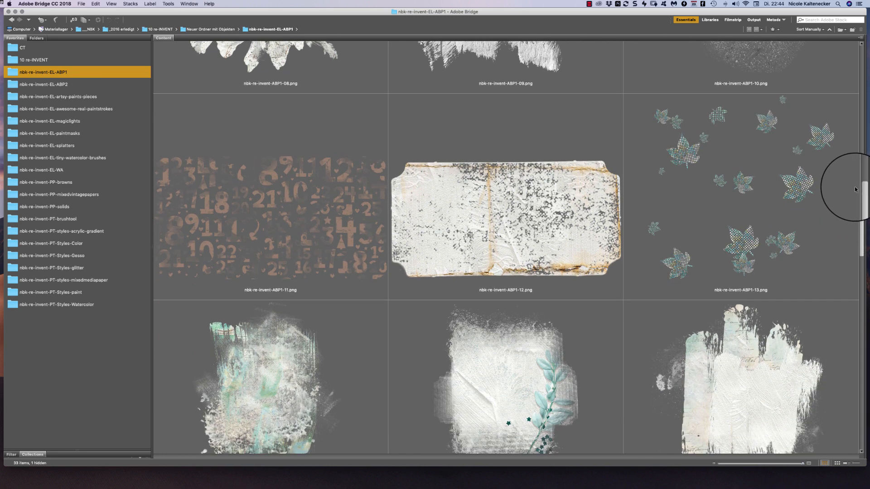
scroll(847, 197, "down", 2)
scroll(843, 203, "down", 1)
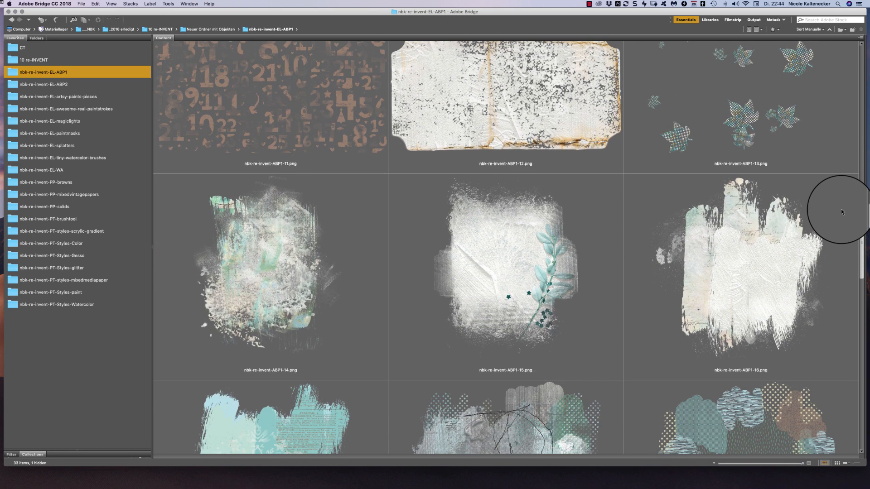
scroll(841, 215, "down", 4)
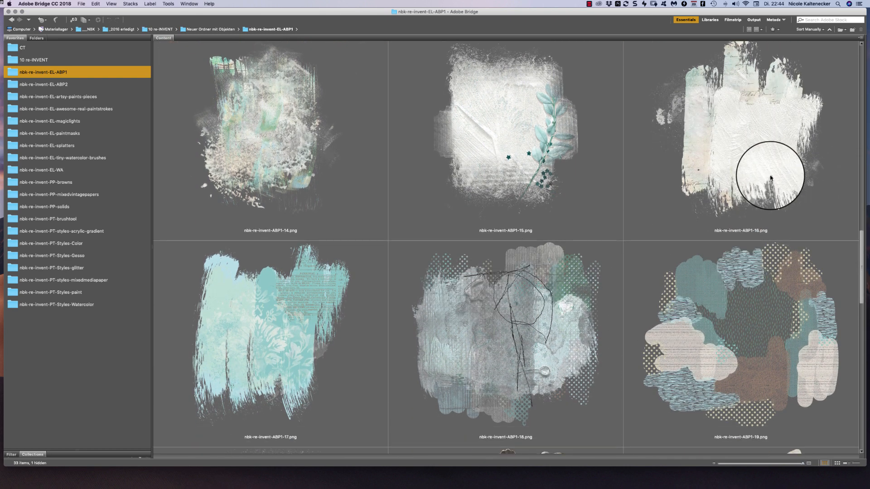
scroll(861, 226, "down", 5)
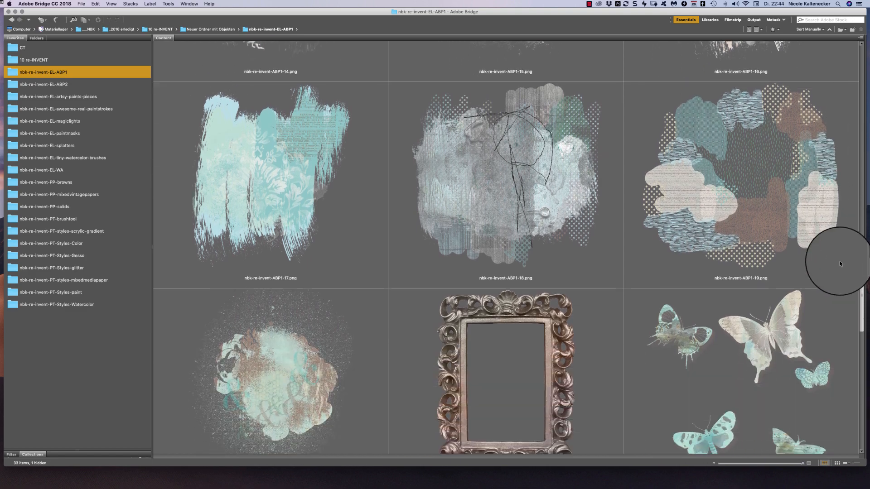
scroll(835, 265, "down", 5)
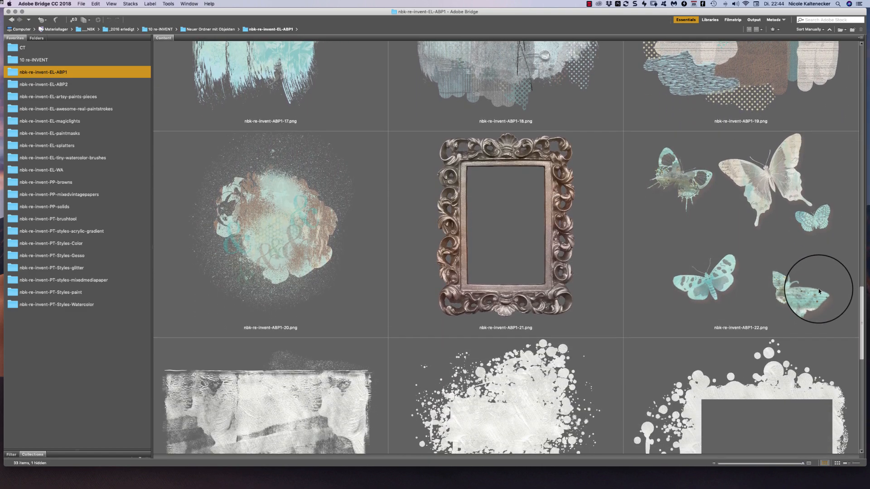
scroll(819, 302, "down", 5)
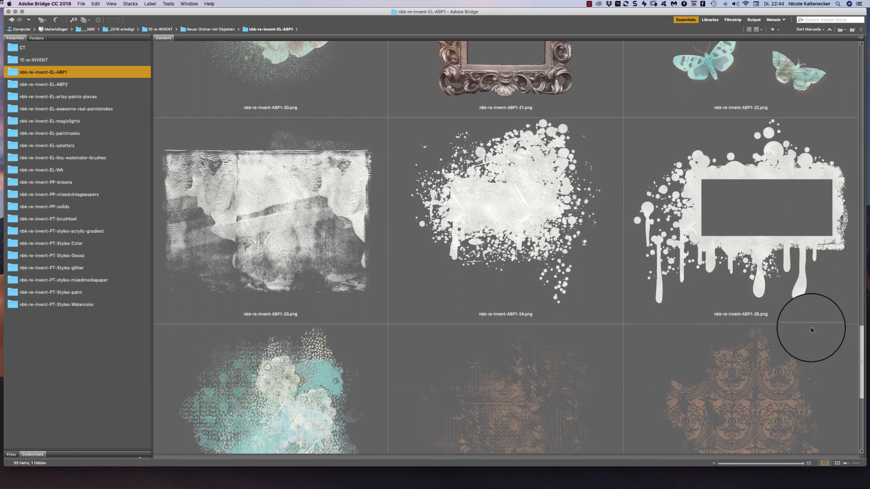
scroll(810, 331, "down", 4)
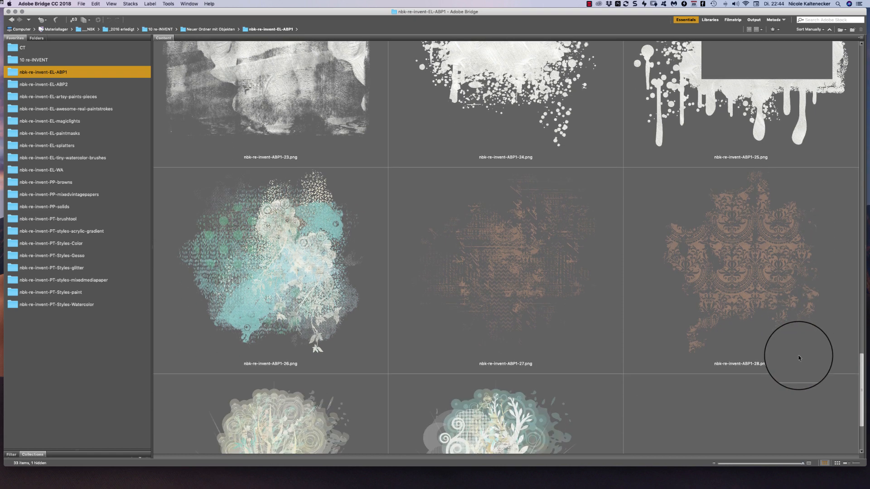
scroll(798, 355, "down", 4)
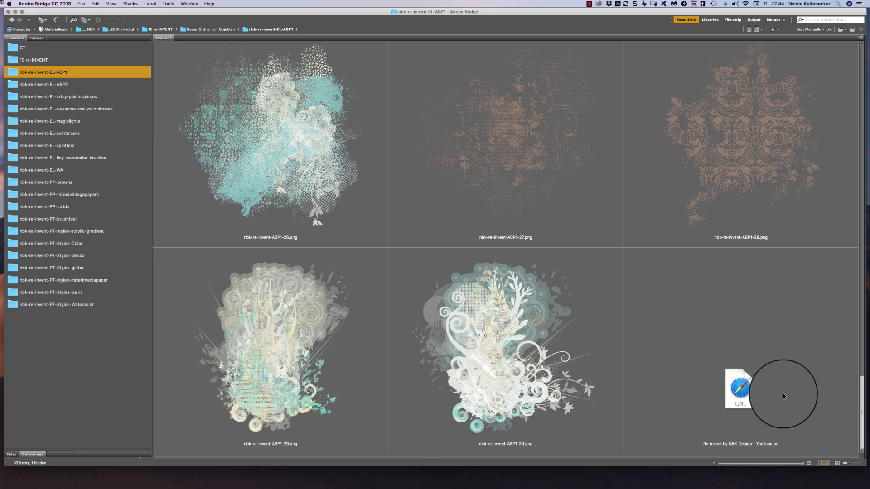
scroll(782, 390, "up", 20)
scroll(727, 225, "up", 15)
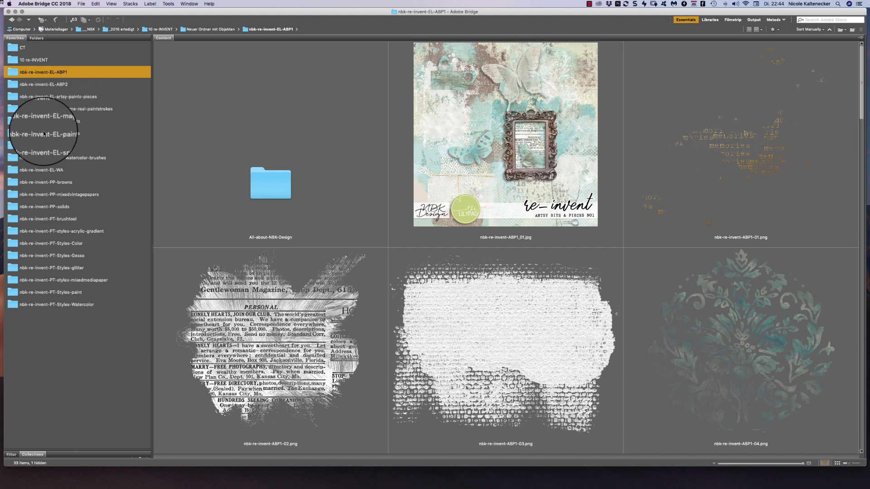
Open the nbk-re-invent-EL-ABP2 folder and examine all its elements, from the bows, buttons and leaves to the stitches, threads and wooden heart
left_click(75, 87)
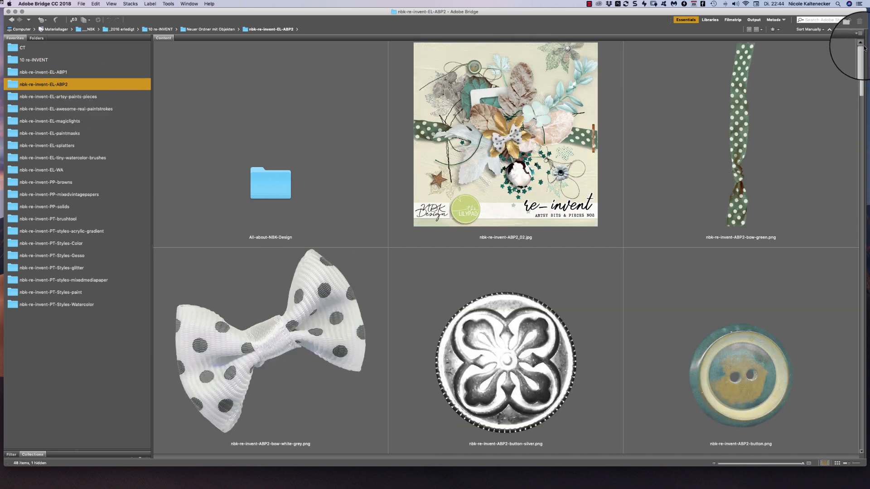
scroll(860, 50, "down", 1)
scroll(858, 51, "down", 1)
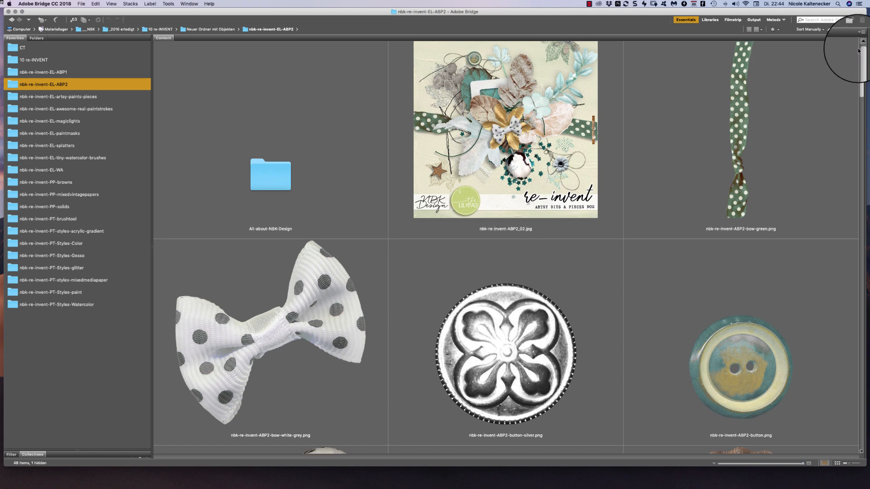
scroll(858, 51, "down", 3)
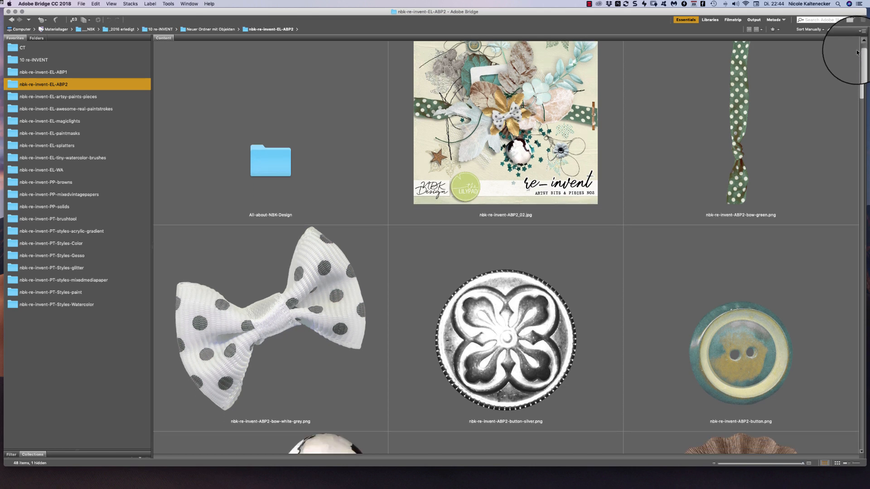
scroll(852, 54, "down", 10)
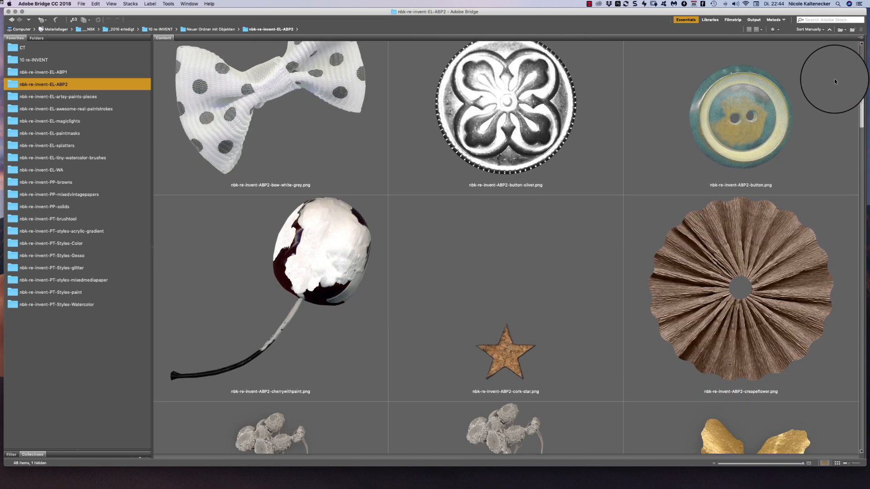
scroll(833, 77, "down", 4)
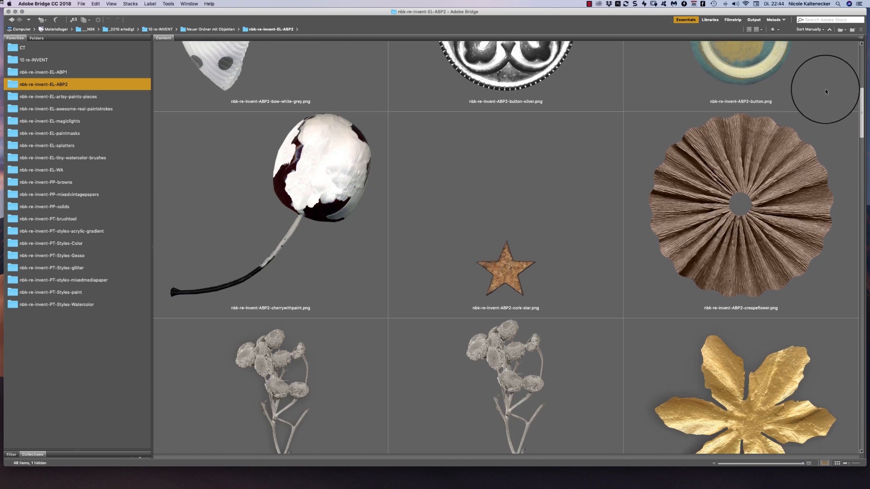
scroll(825, 89, "down", 5)
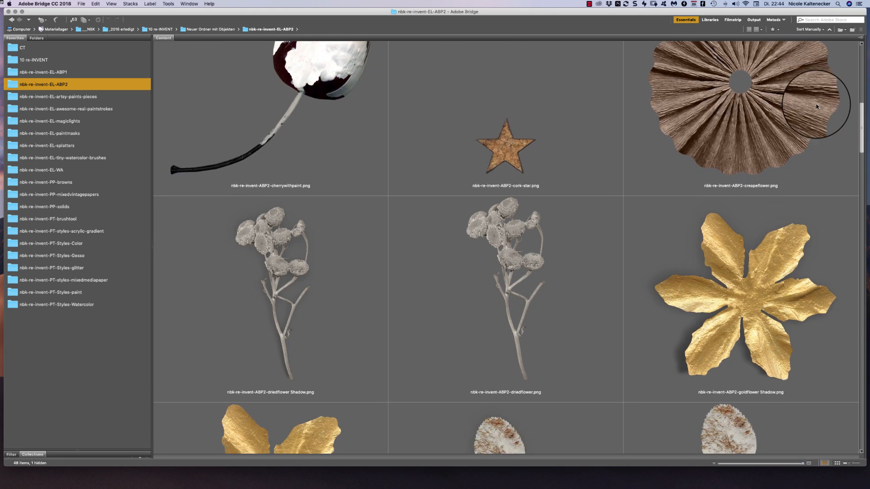
scroll(816, 106, "down", 2)
scroll(814, 114, "down", 12)
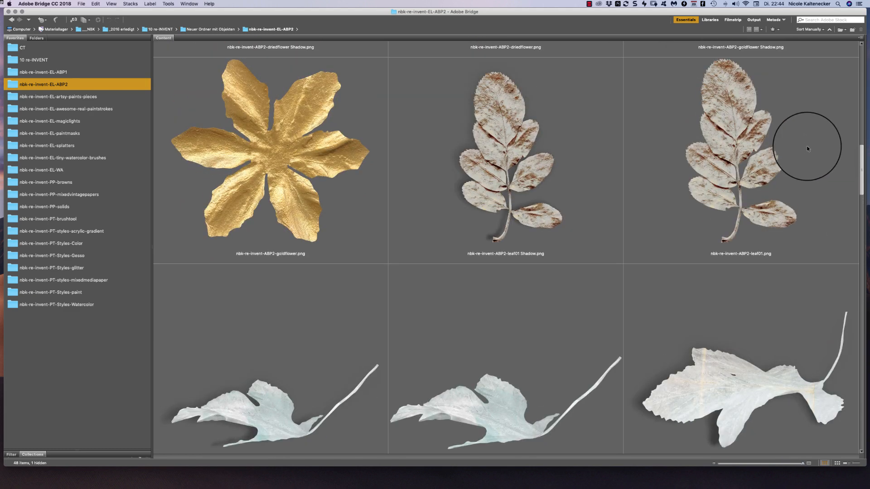
scroll(806, 148, "down", 12)
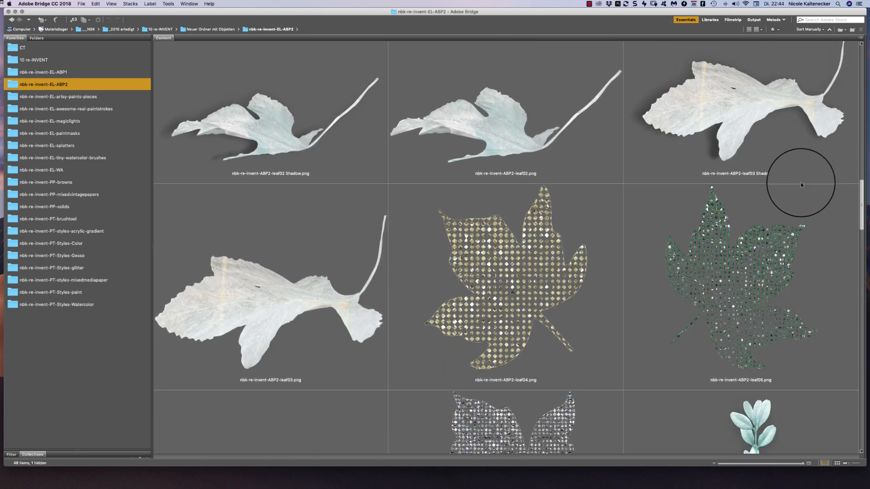
scroll(799, 188, "down", 5)
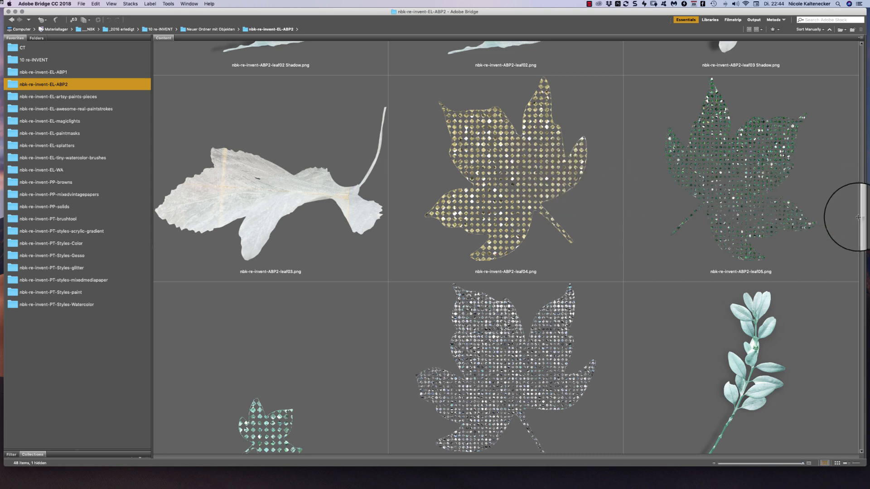
left_click(846, 203)
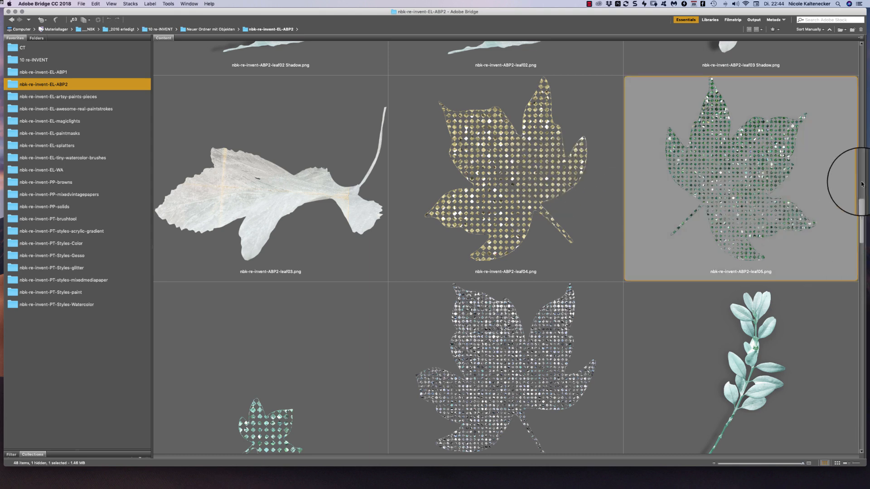
scroll(856, 194, "down", 20)
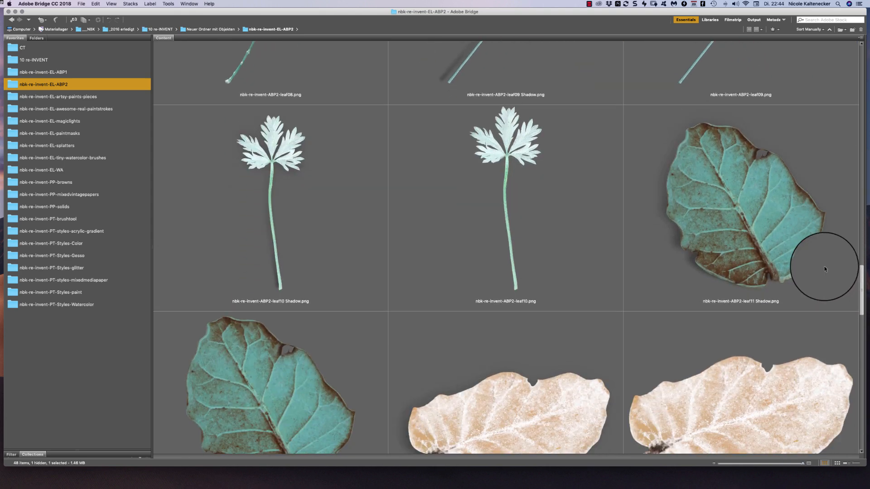
scroll(824, 266, "down", 5)
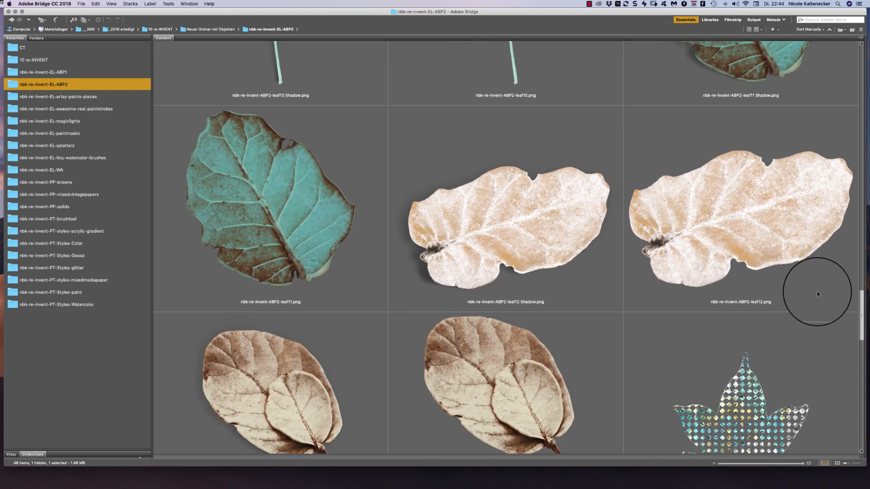
scroll(816, 293, "down", 5)
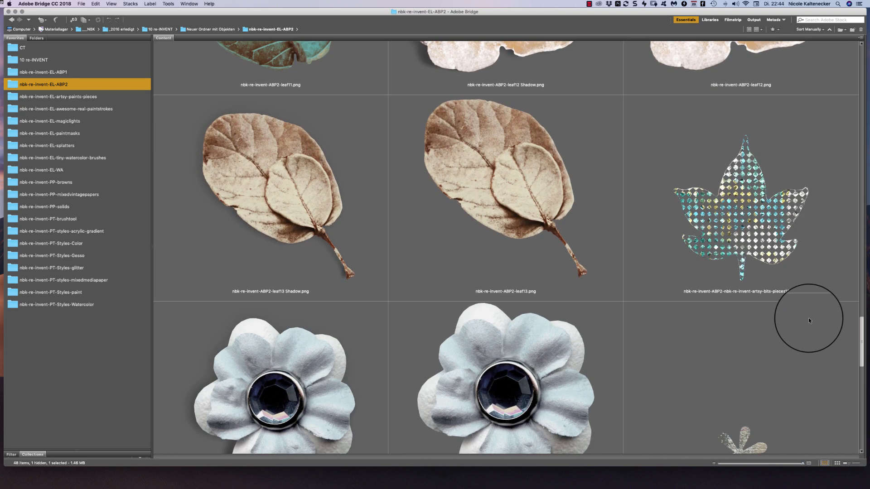
scroll(808, 321, "down", 6)
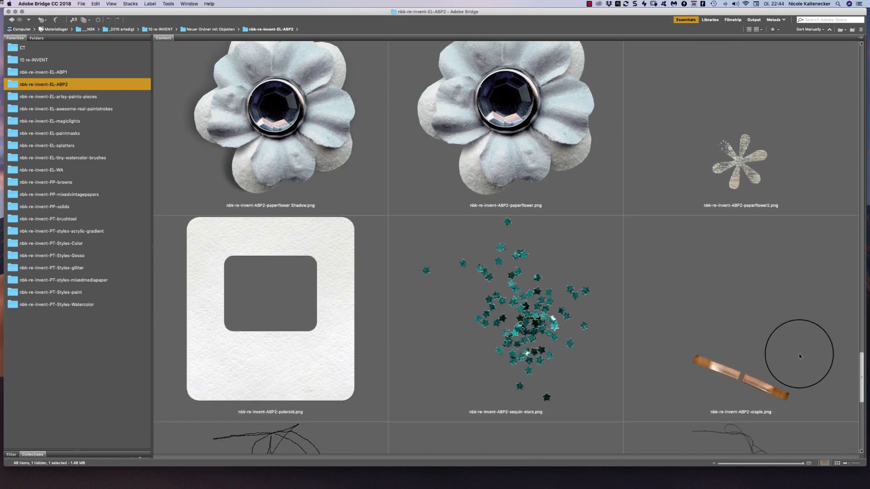
scroll(799, 356, "down", 5)
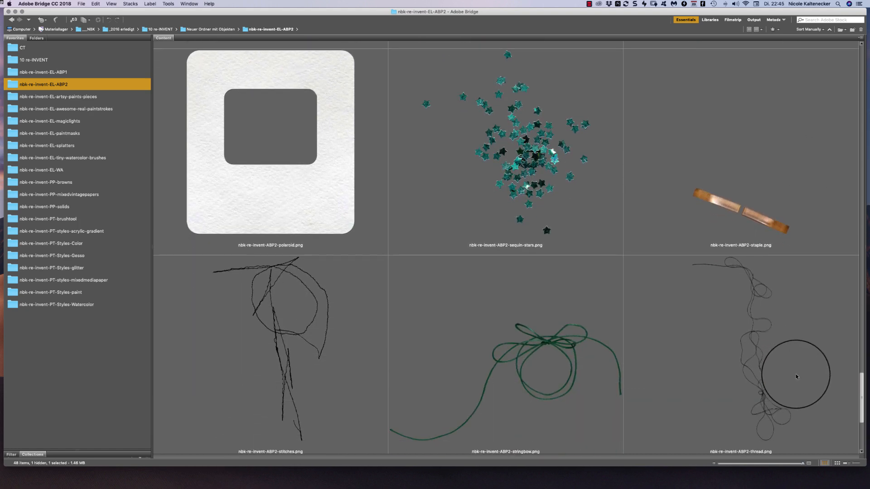
scroll(796, 373, "down", 5)
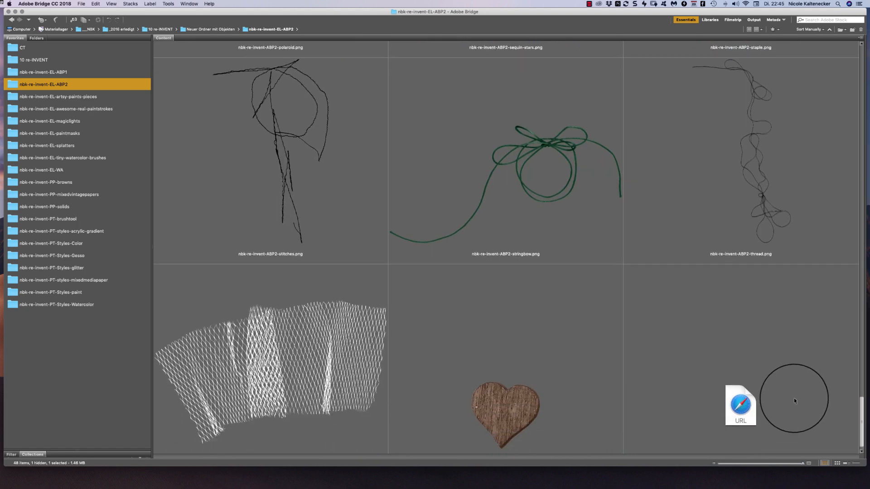
scroll(794, 399, "down", 1)
scroll(791, 415, "up", 6)
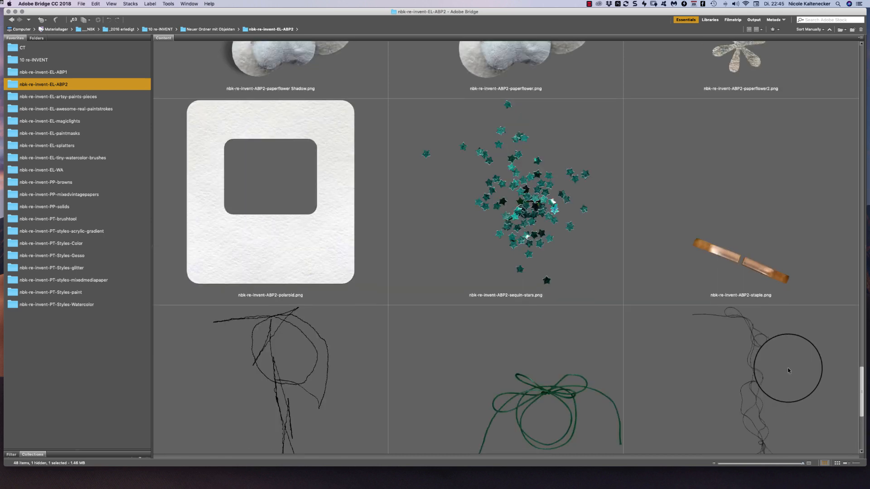
scroll(787, 368, "down", 1)
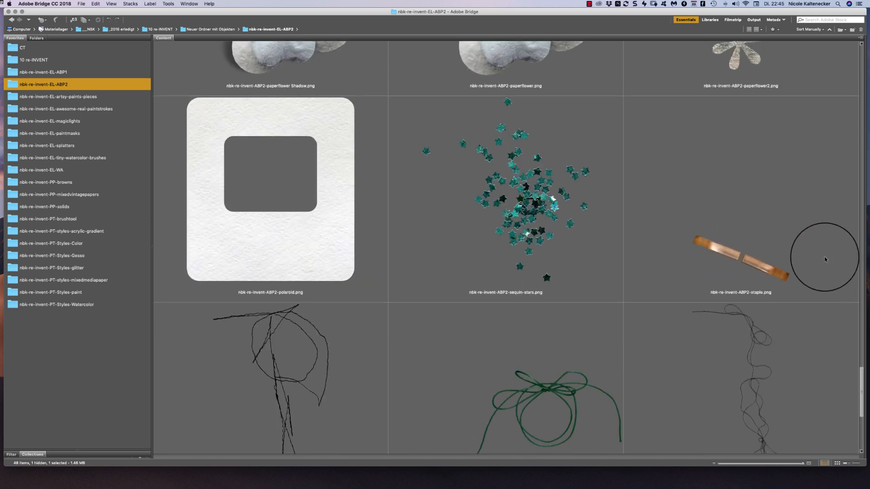
Open the nbk-re-invent-EL-artsy-paints-pieces folder and examine all its black painted shapes, ending back at the preview image and brush file
left_click(89, 100)
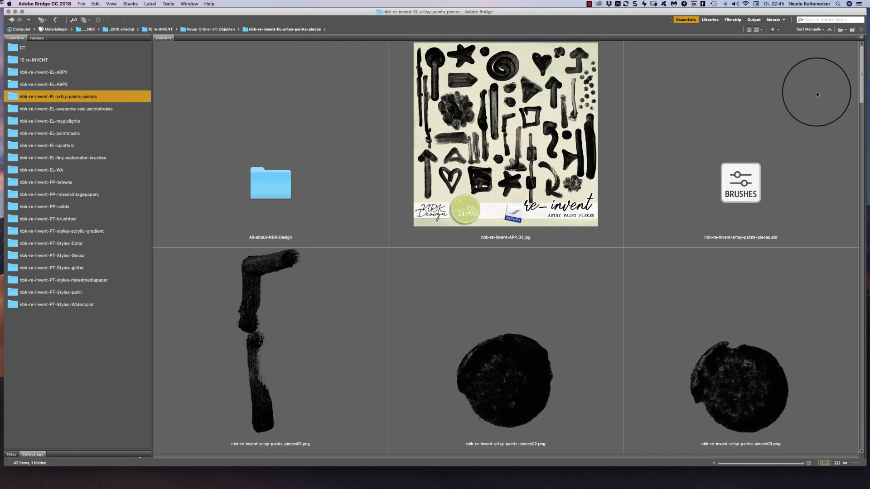
scroll(861, 56, "down", 1)
scroll(860, 56, "down", 5)
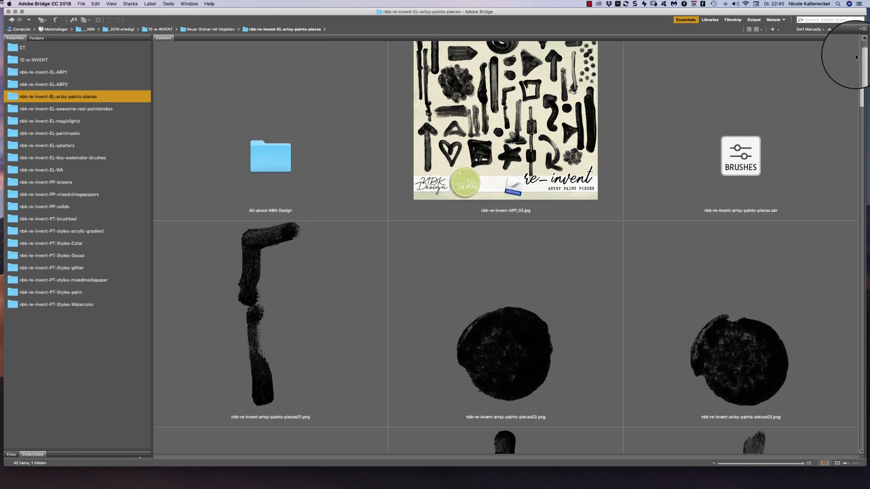
scroll(819, 88, "down", 6)
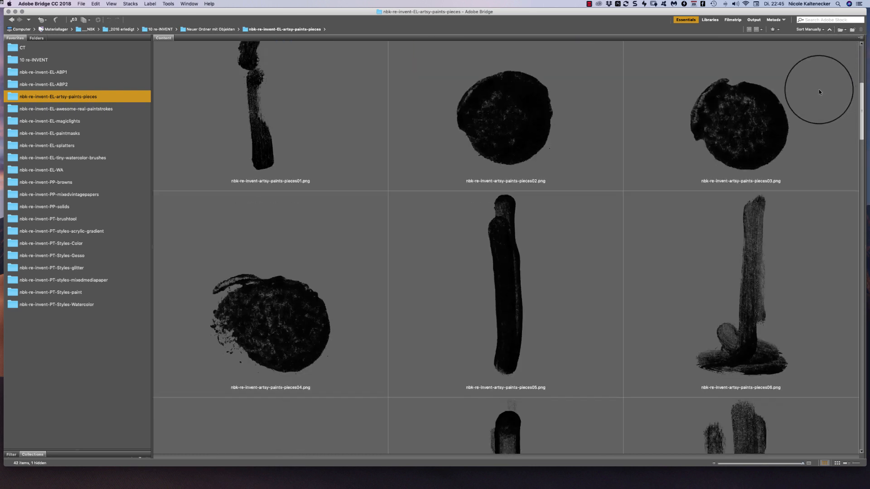
scroll(813, 96, "down", 8)
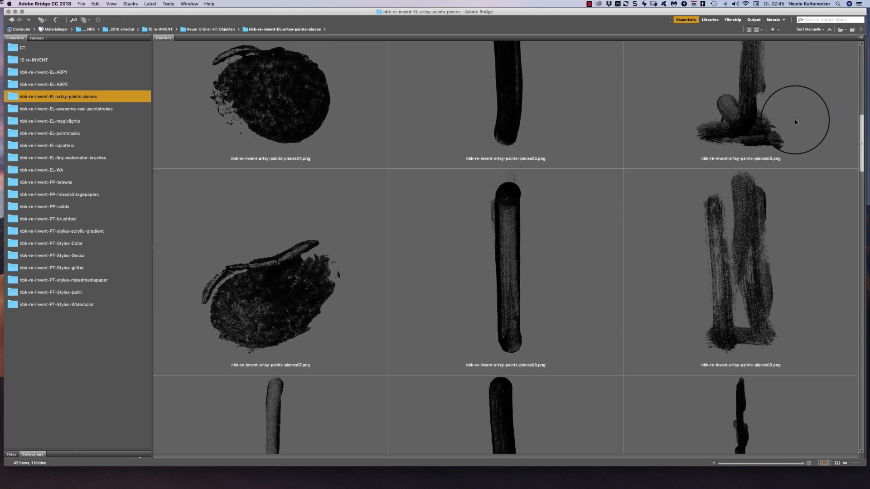
scroll(792, 124, "down", 5)
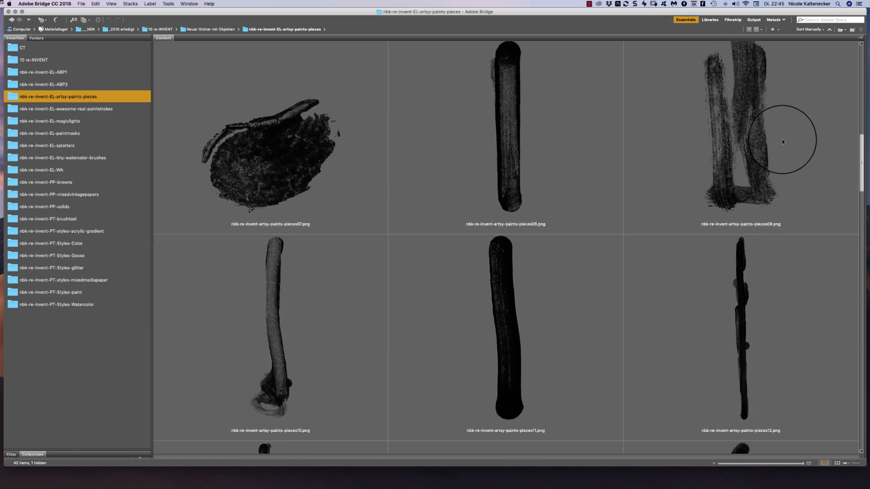
scroll(779, 145, "down", 5)
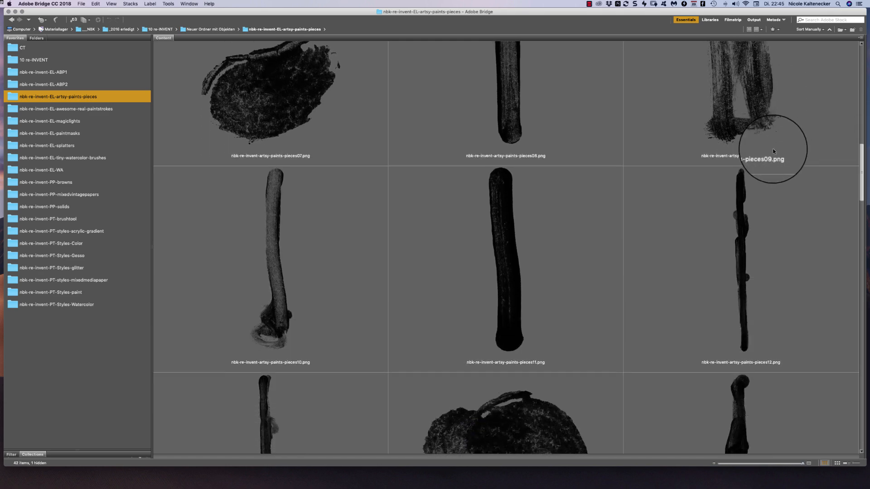
scroll(761, 176, "down", 8)
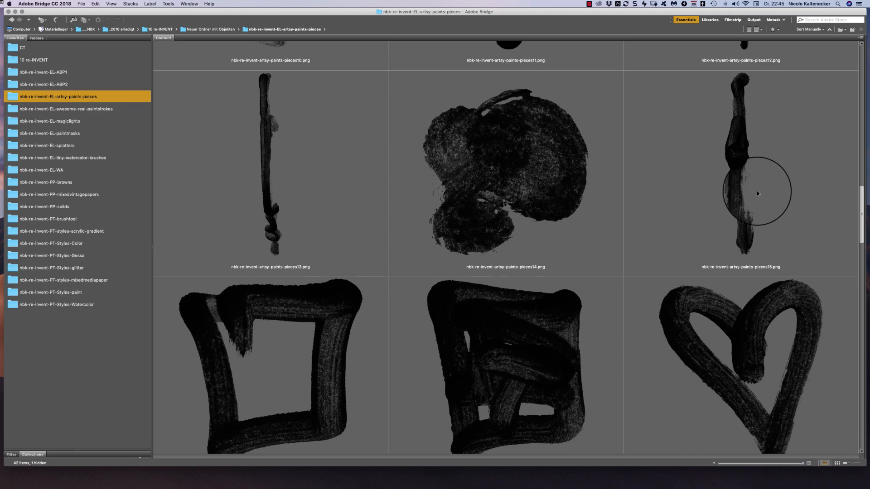
scroll(757, 191, "down", 10)
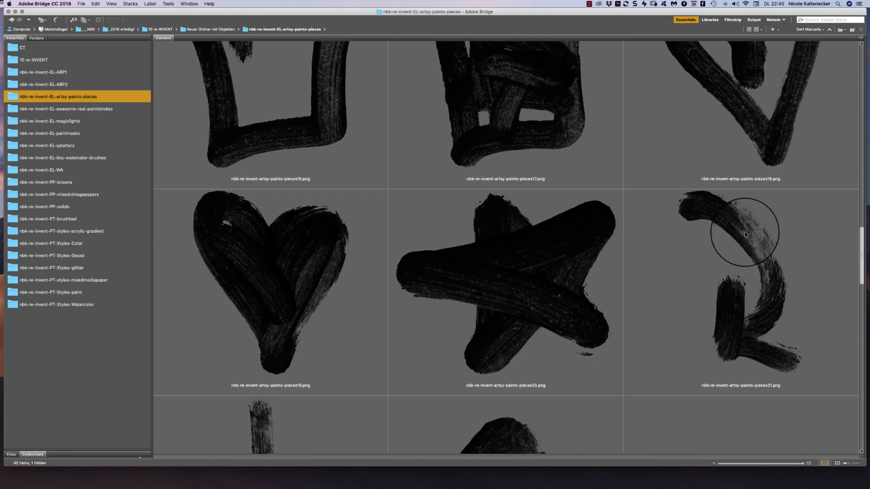
scroll(741, 238, "down", 6)
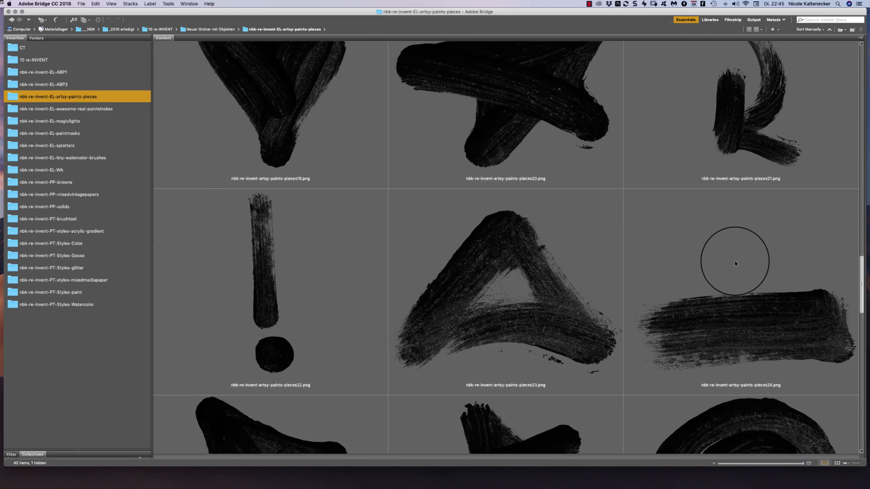
scroll(735, 263, "down", 6)
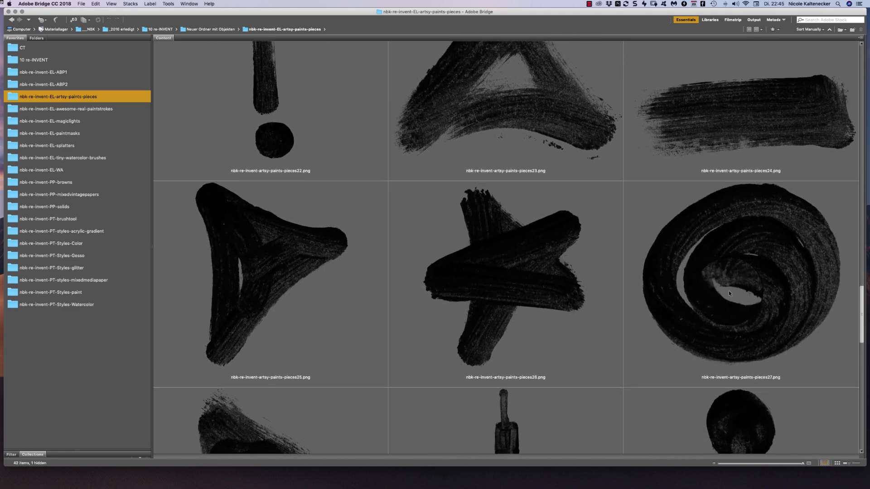
scroll(729, 292, "down", 12)
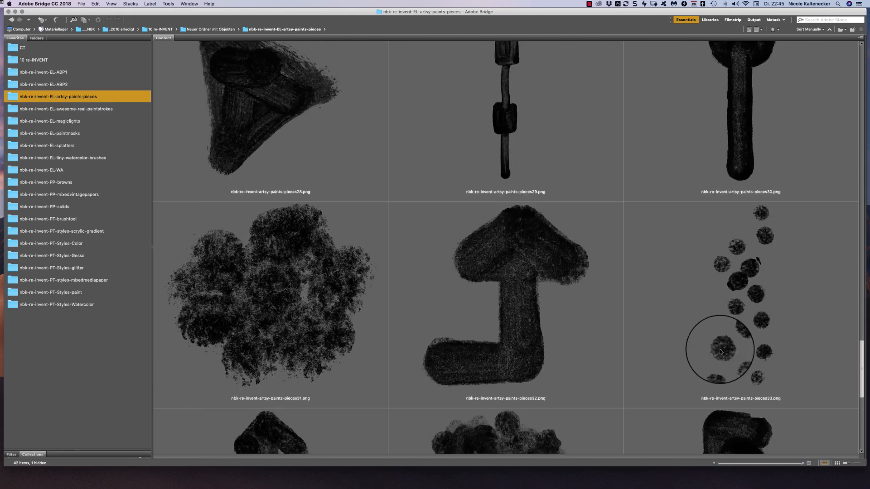
scroll(721, 351, "down", 12)
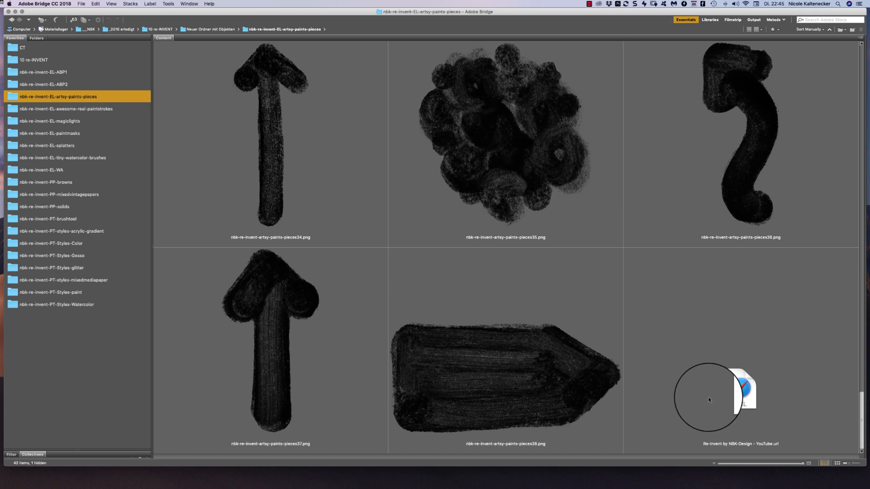
scroll(707, 397, "up", 2)
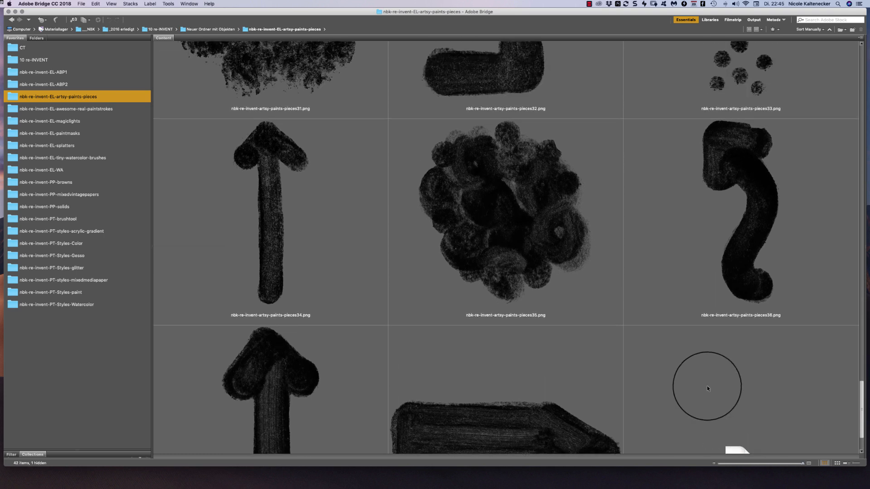
scroll(707, 386, "down", 2)
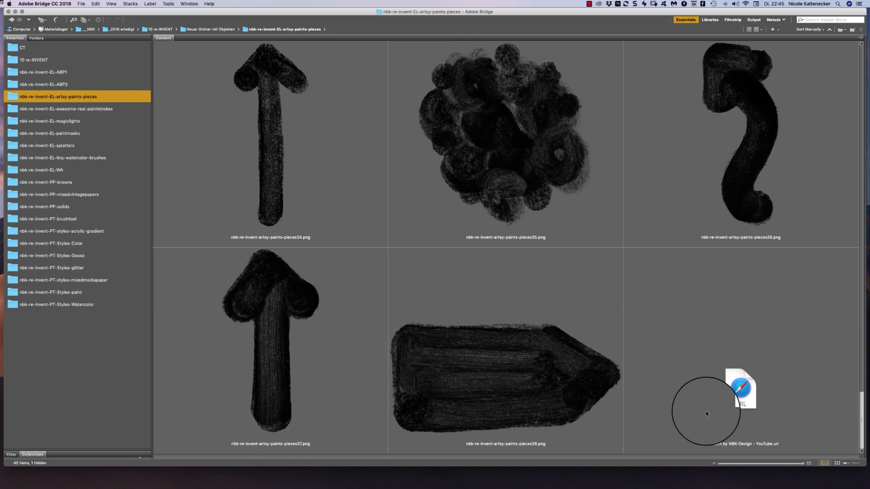
scroll(706, 411, "up", 20)
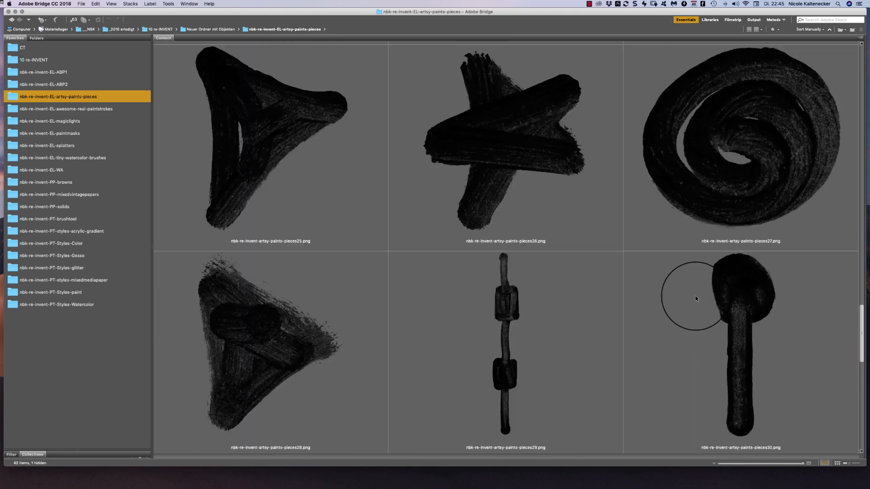
scroll(629, 146, "up", 15)
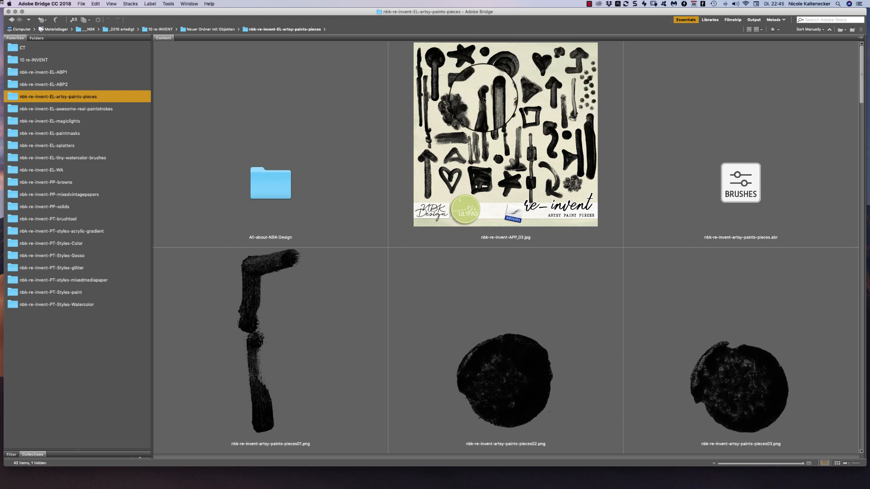
Open the nbk-re-invent-EL-awesome-real-paintstrokes folder and view the paintstrokes full screen from 01 to 04
left_click(110, 110)
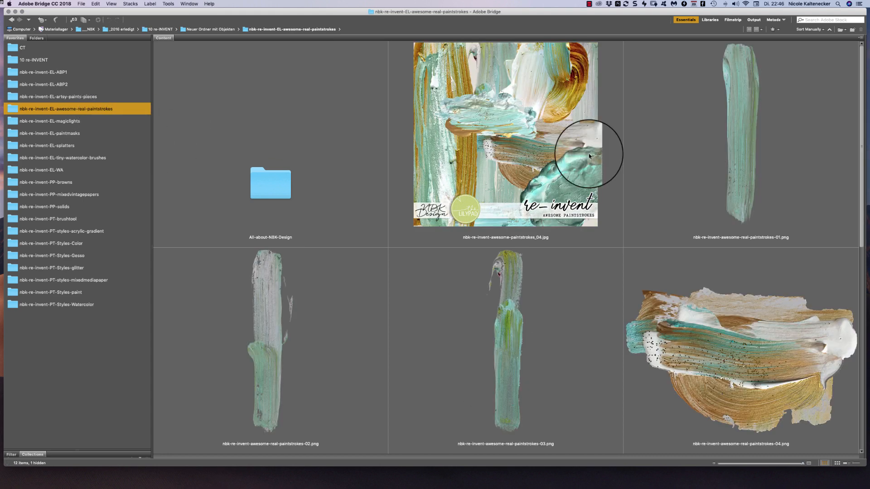
left_click(724, 118)
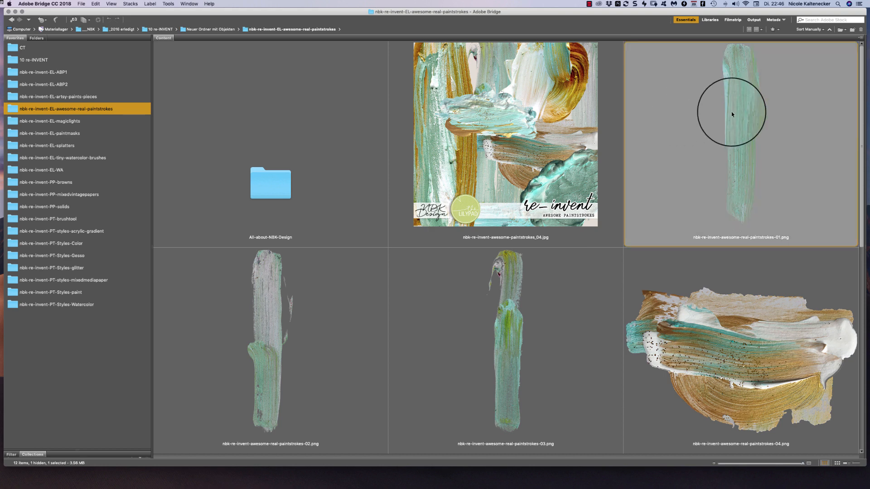
key("space")
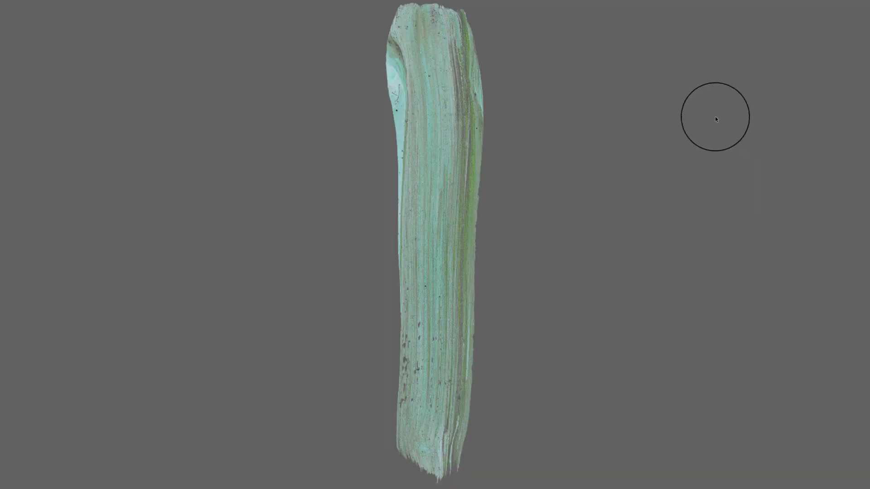
left_click(426, 17)
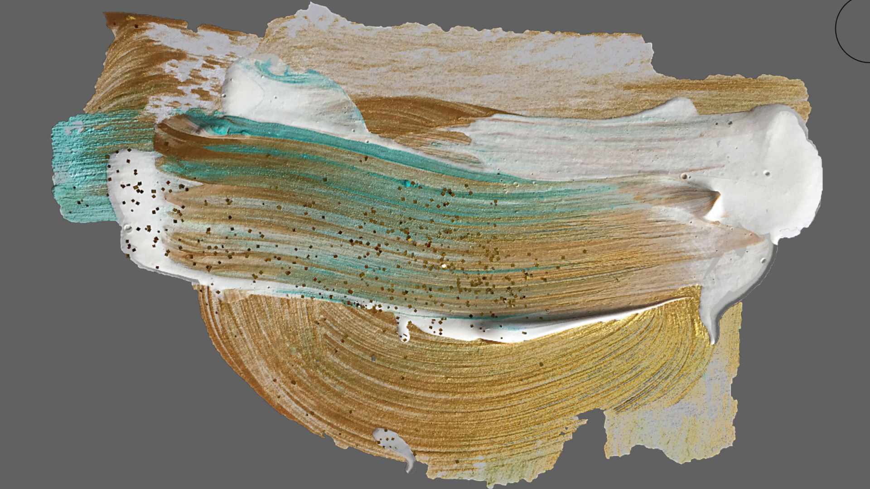
key("space")
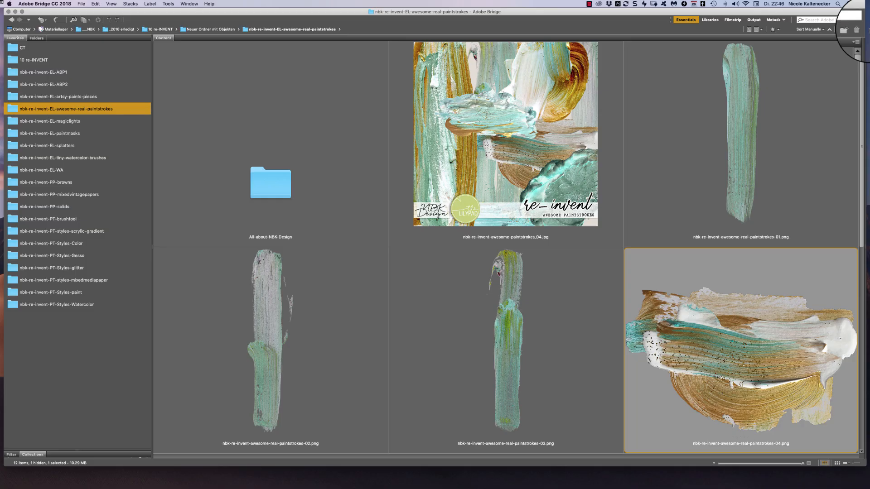
View the remaining real paintstrokes full screen from 04 through 09, then return to the folder's thumbnails
key("space")
key("Right")
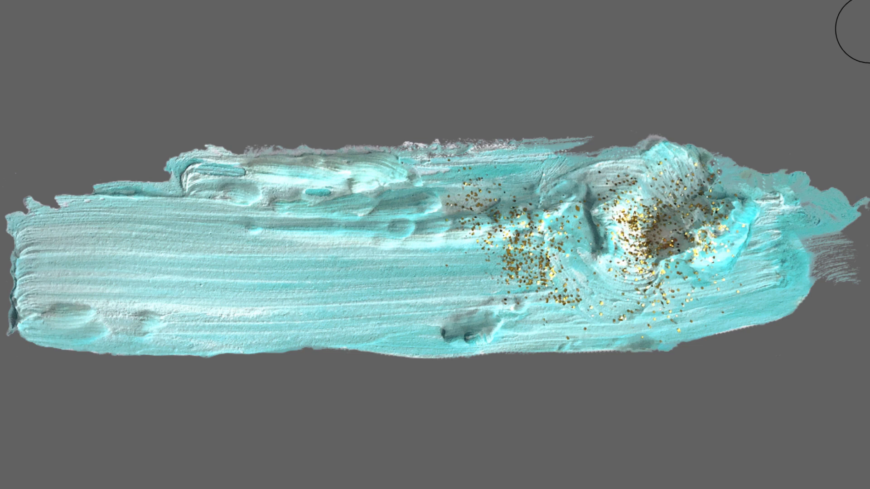
key("Right")
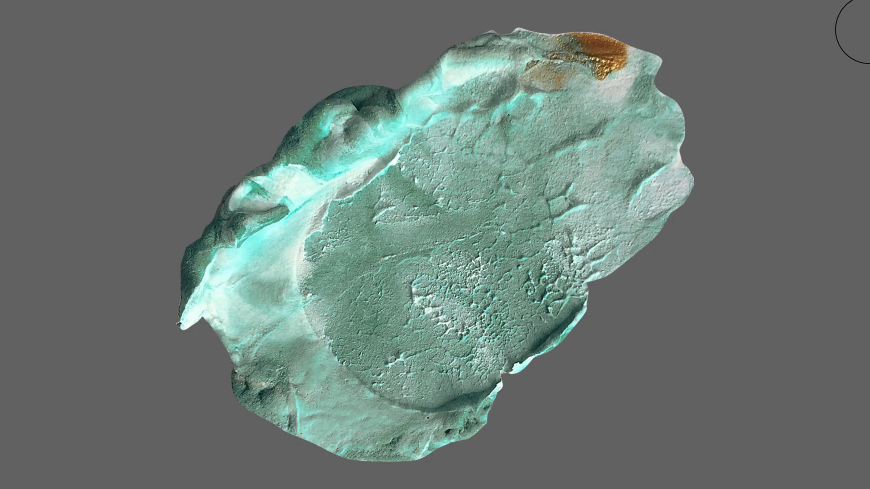
key("Right")
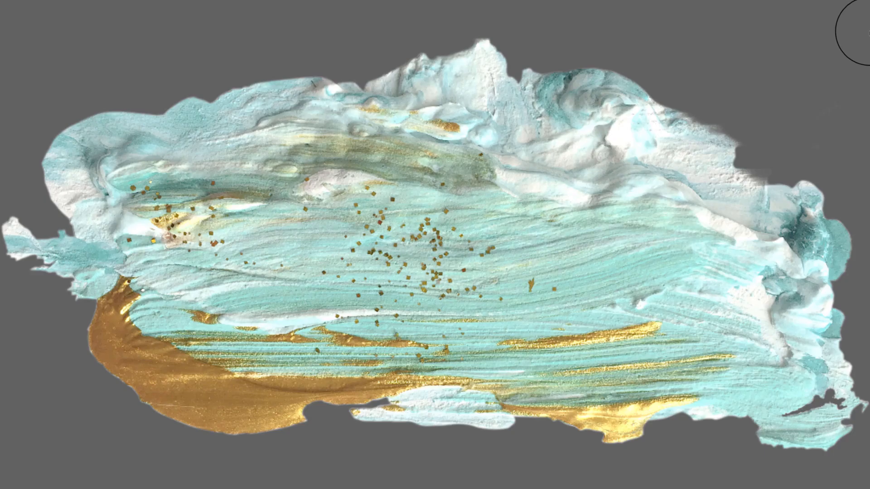
key("Right")
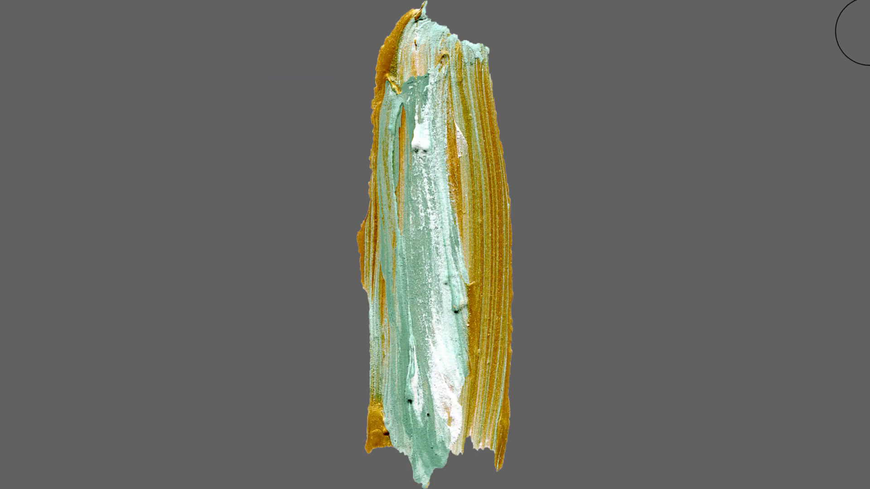
key("Right")
key("Right")
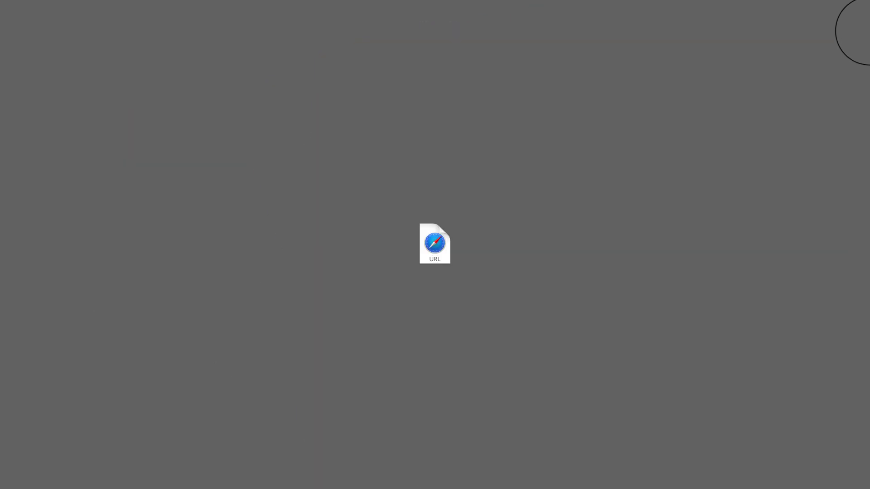
key("Escape")
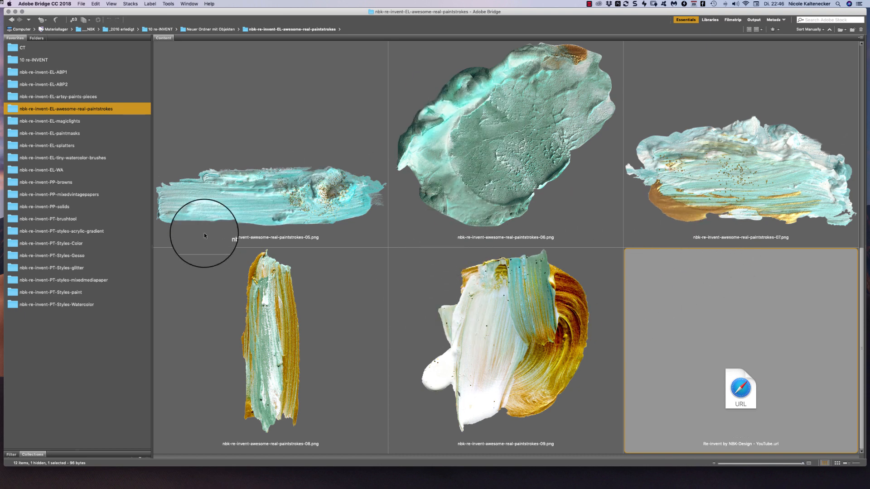
Open the nbk-re-invent-EL-magiclights folder and examine all its light effects, from magiclights01 to magiclights20
left_click(77, 121)
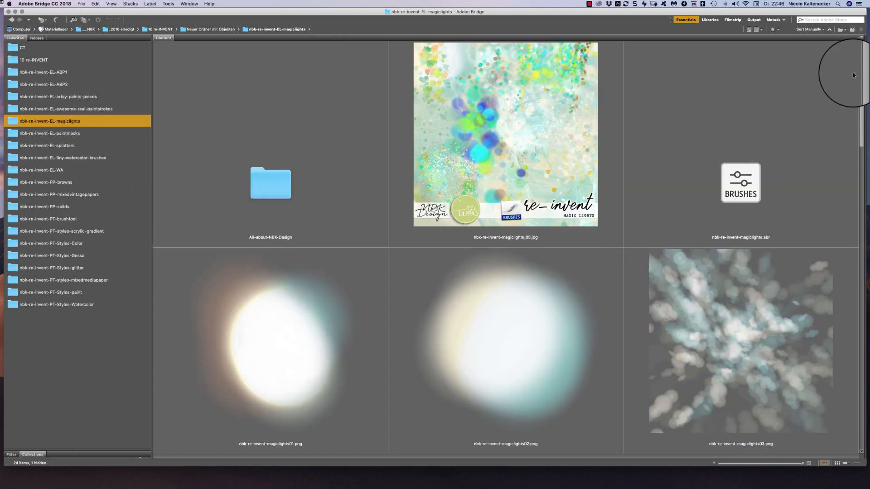
scroll(845, 97, "down", 5)
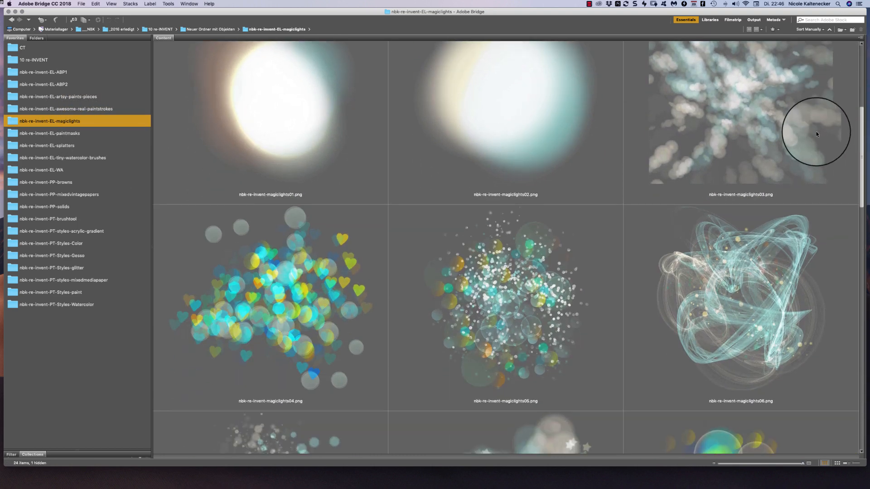
scroll(816, 134, "down", 5)
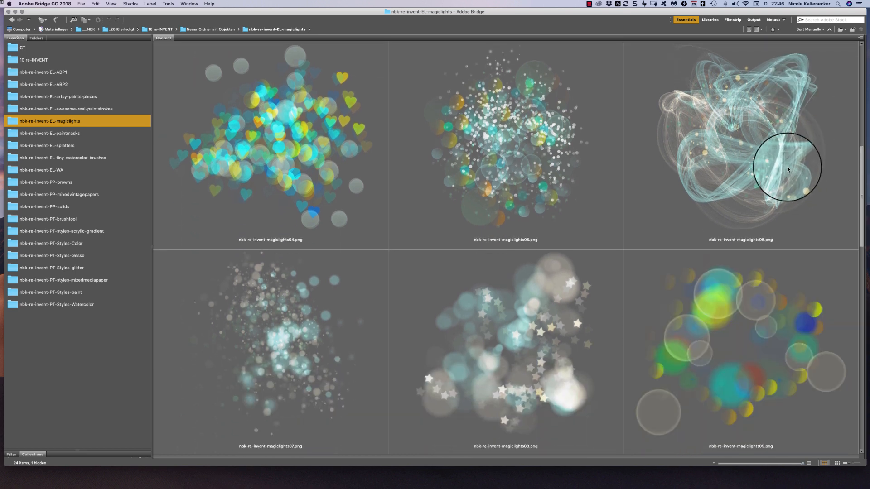
left_click(796, 263)
left_click(551, 333)
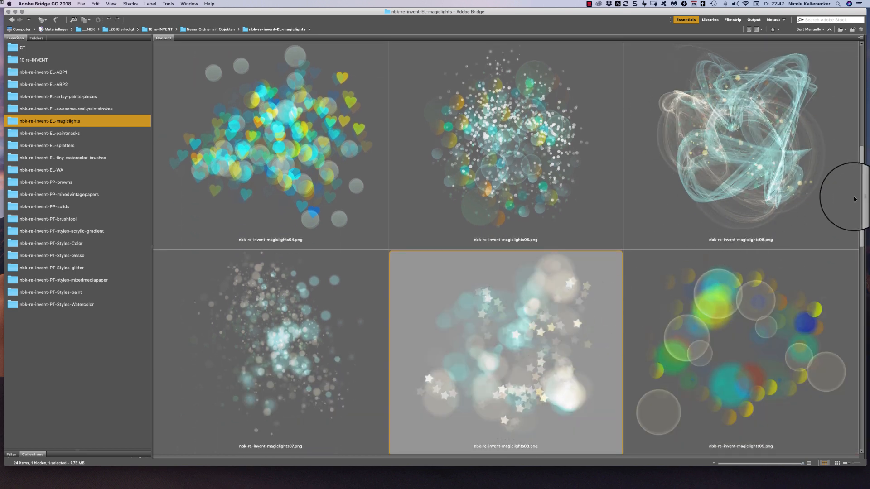
scroll(815, 254, "down", 6)
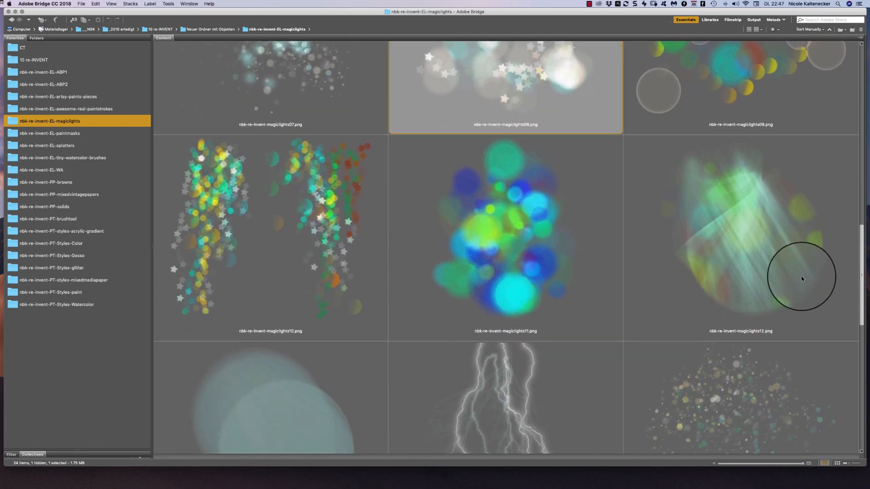
scroll(801, 278, "down", 5)
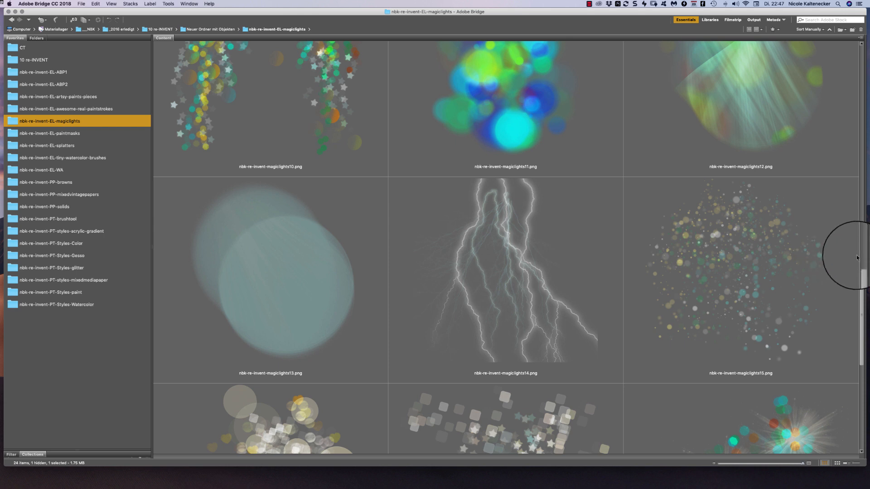
scroll(857, 258, "down", 6)
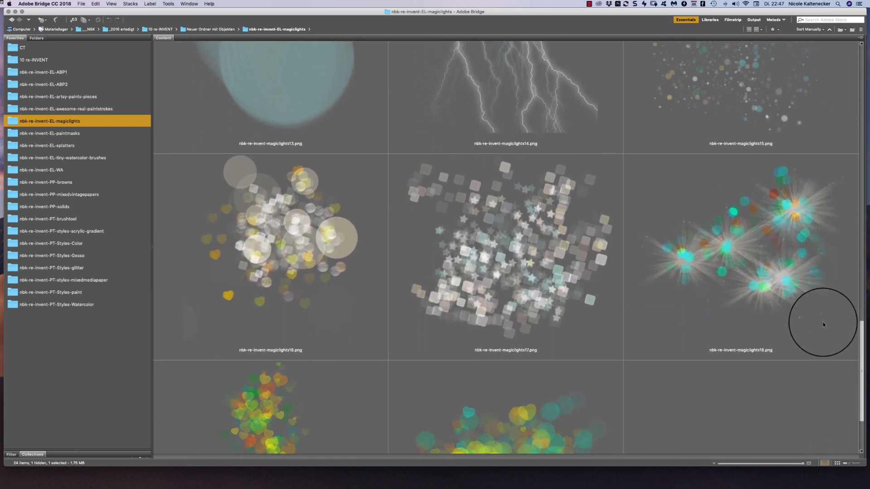
scroll(822, 325, "down", 3)
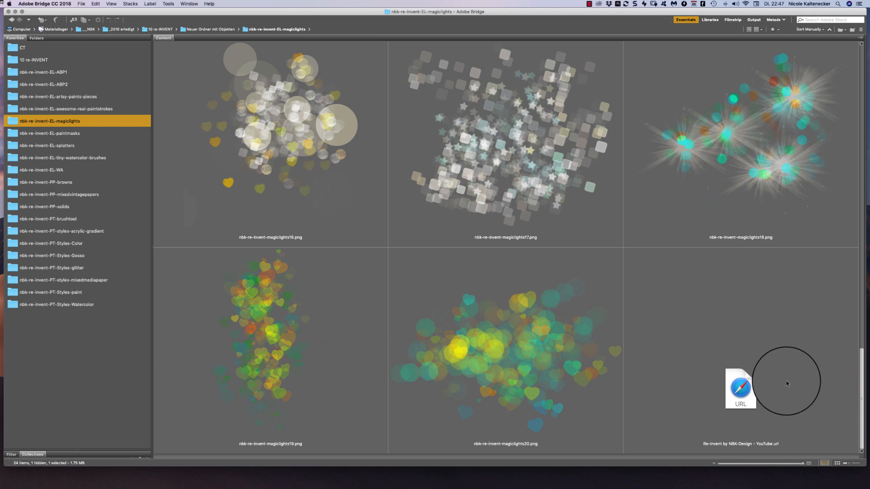
Go back to the start of the magiclights folder and examine the magic lights preview image and brush file
scroll(775, 344, "up", 20)
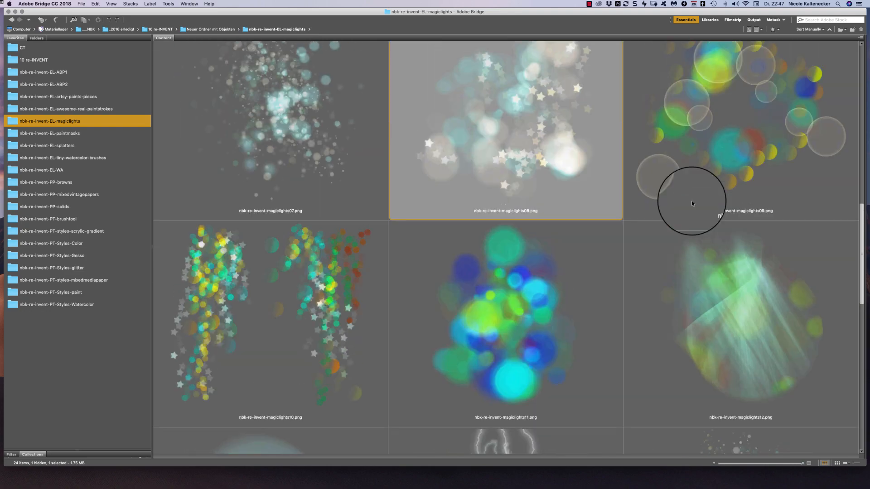
scroll(656, 148, "up", 7)
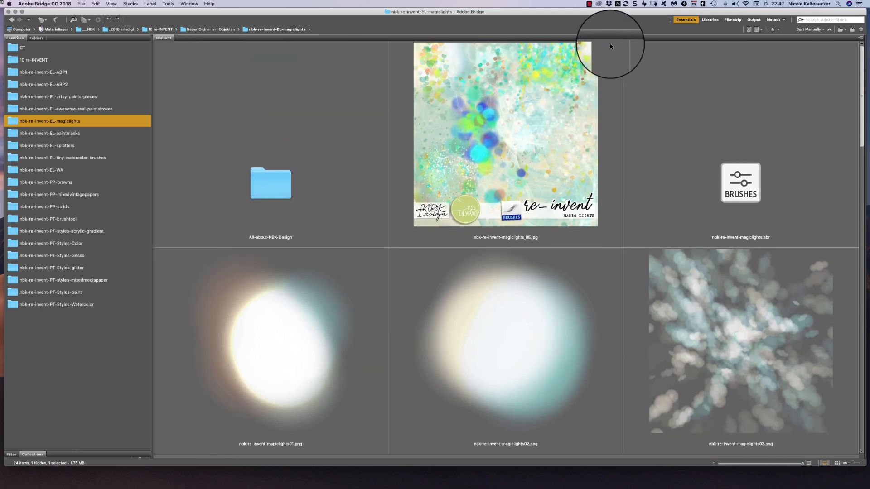
scroll(609, 67, "up", 2)
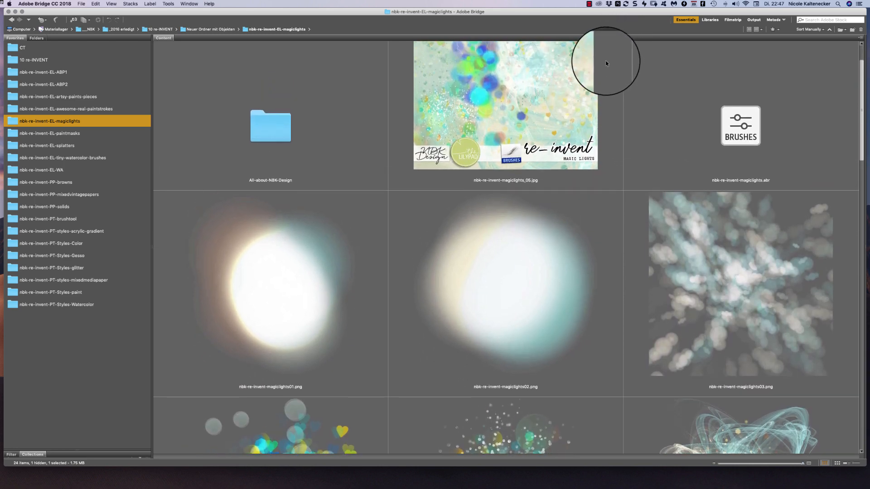
scroll(605, 64, "up", 2)
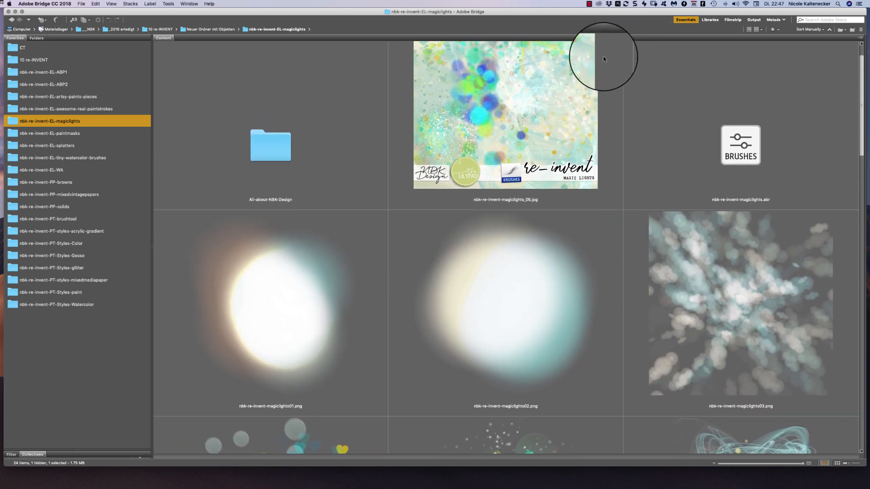
scroll(602, 58, "up", 1)
scroll(600, 57, "up", 1)
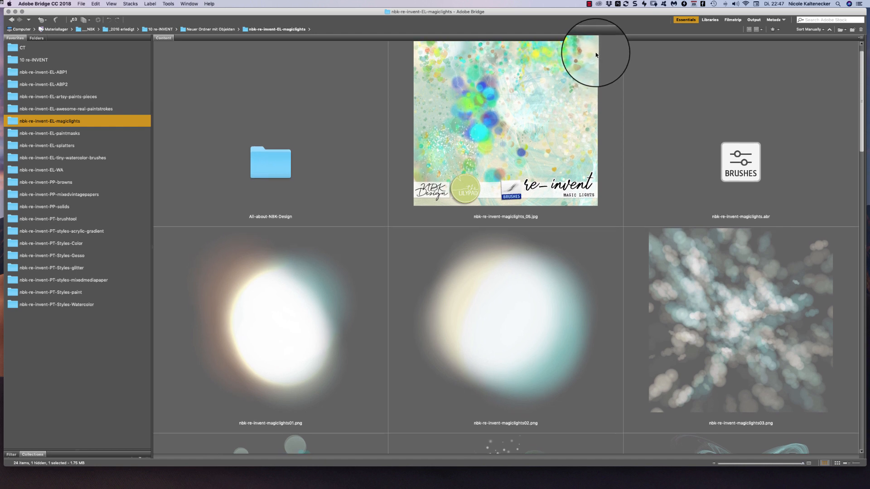
scroll(595, 53, "up", 1)
scroll(593, 53, "up", 2)
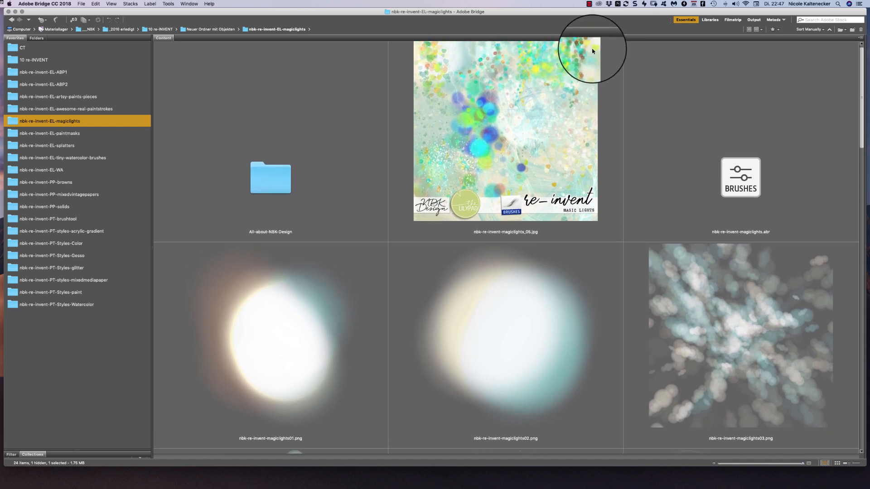
scroll(591, 51, "down", 2)
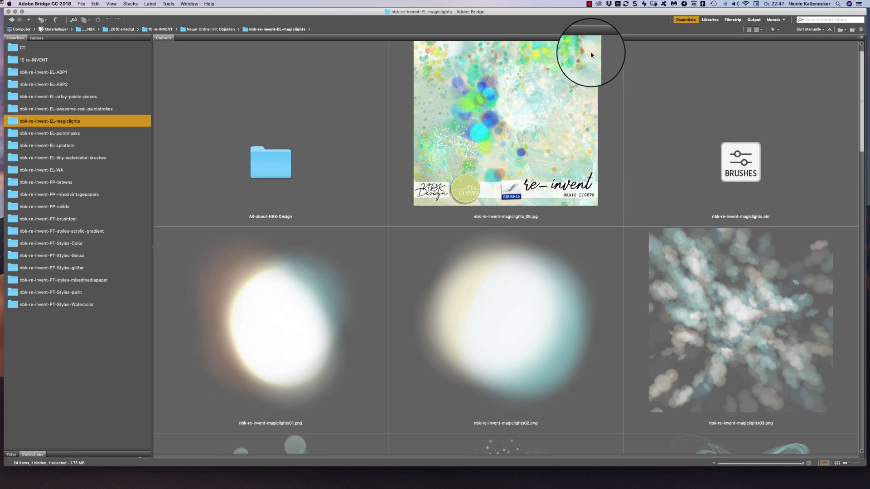
scroll(588, 59, "down", 6)
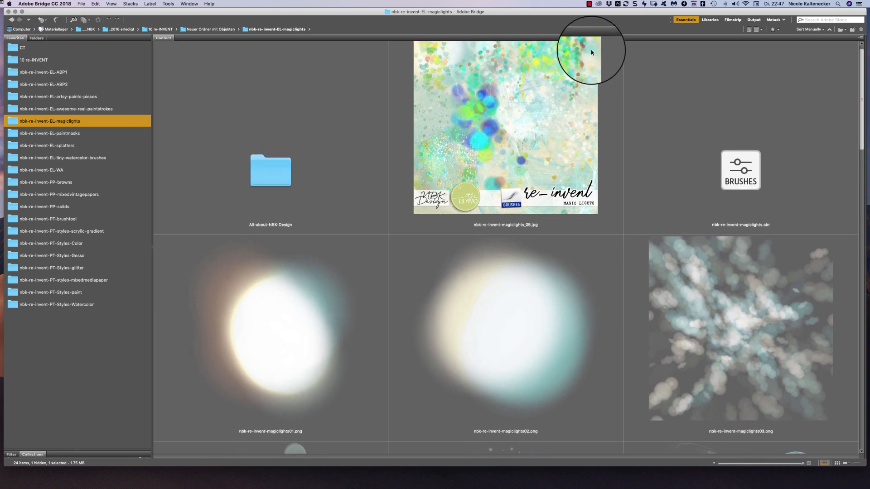
scroll(585, 66, "down", 1)
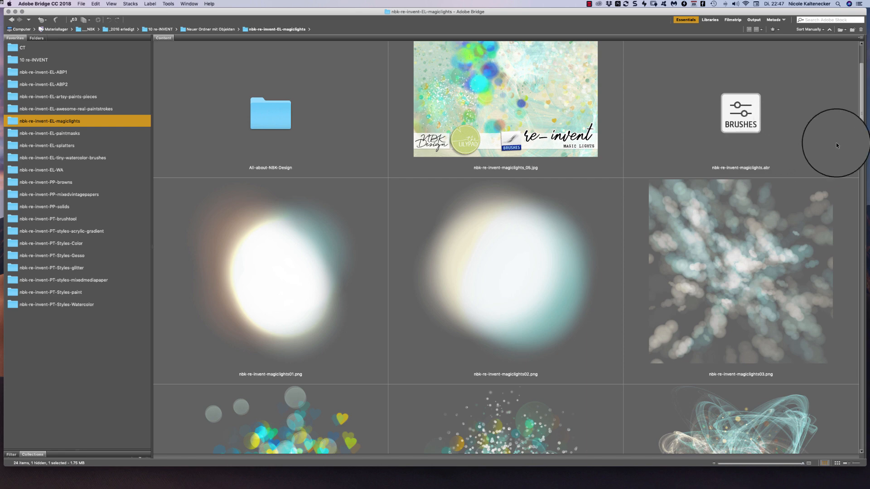
mouse_move(863, 112)
left_mouse_down()
mouse_move(794, 232)
mouse_move(728, 29)
left_mouse_up()
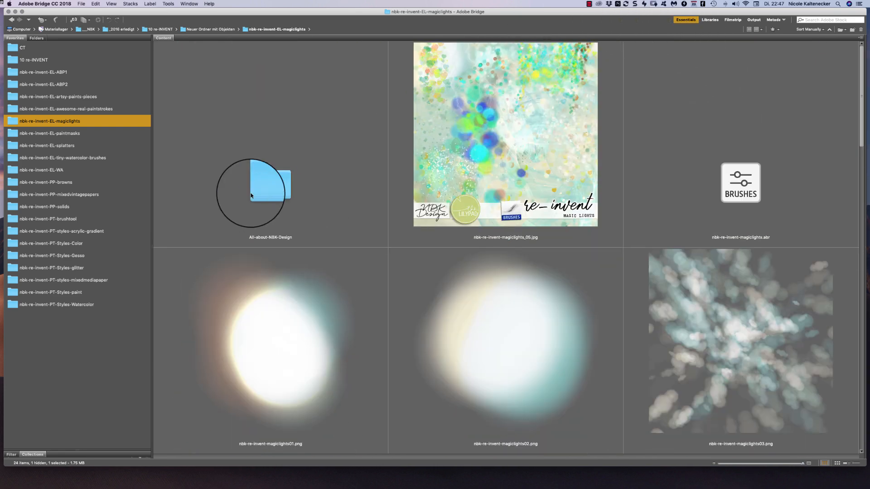
Open the nbk-re-invent-EL-paintmasks folder and examine its black acrylic masks, the brush file and the painters masks preview image
left_click(96, 134)
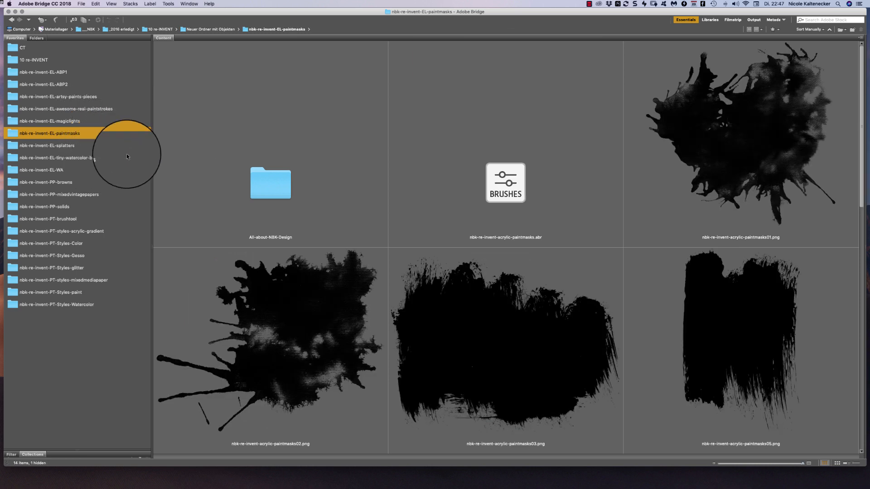
mouse_move(861, 48)
left_mouse_down()
mouse_move(788, 158)
mouse_move(762, 243)
mouse_move(734, 268)
mouse_move(750, 275)
left_mouse_up()
scroll(749, 275, "down", 2)
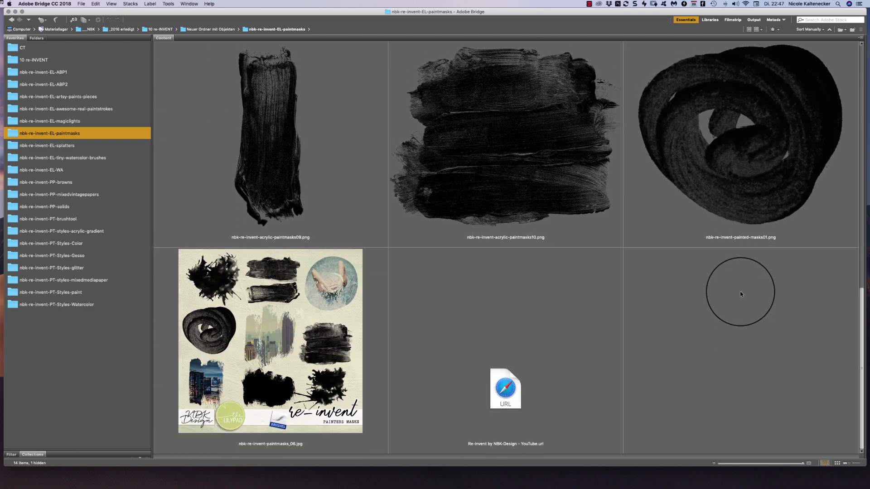
scroll(736, 285, "up", 8)
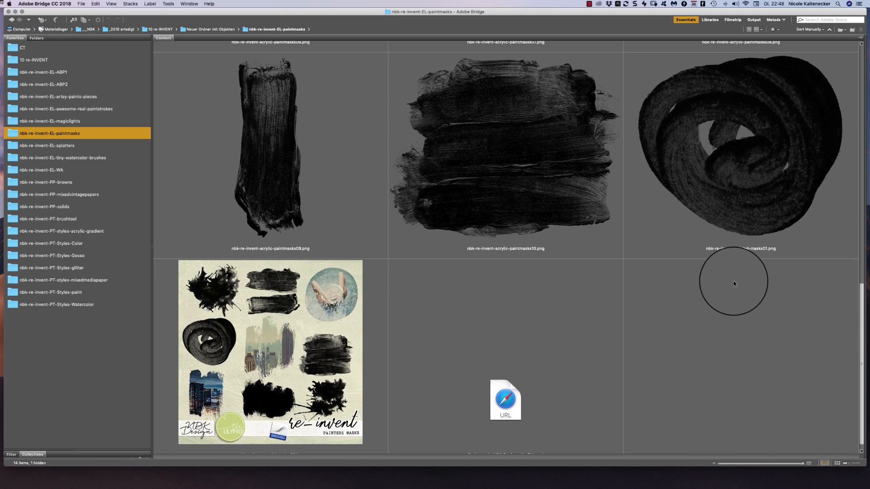
scroll(702, 204, "up", 8)
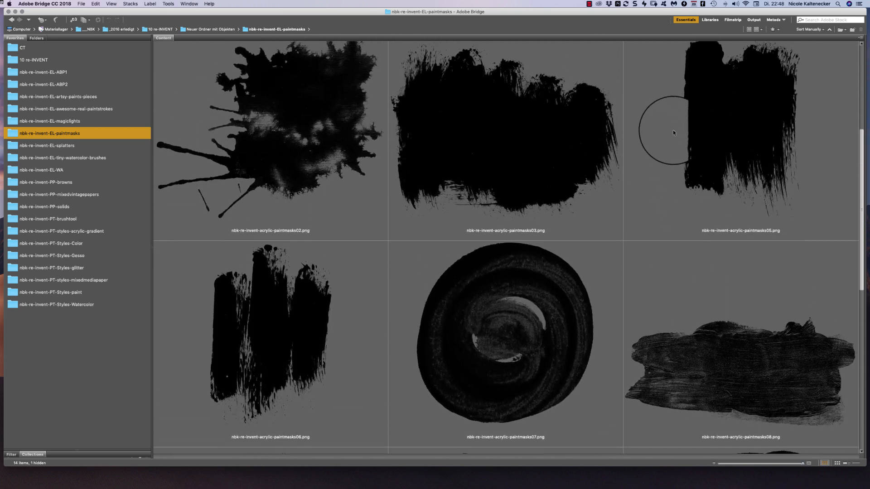
scroll(659, 114, "up", 8)
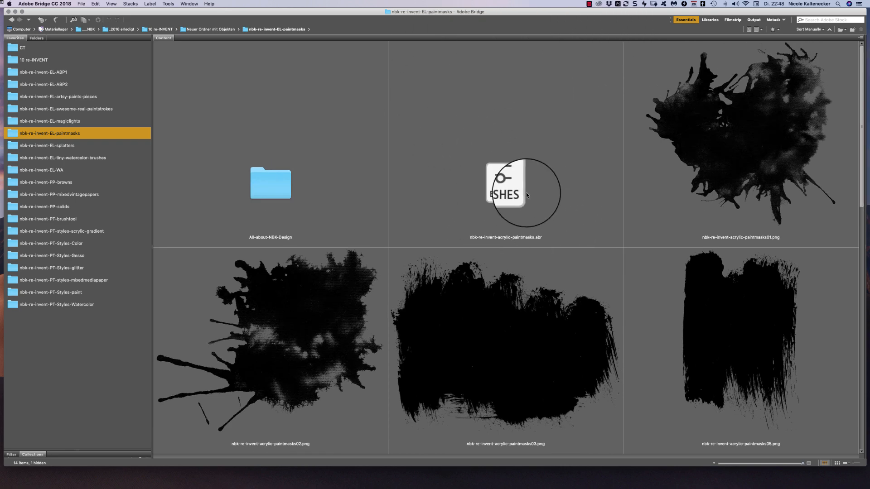
scroll(842, 77, "down", 15)
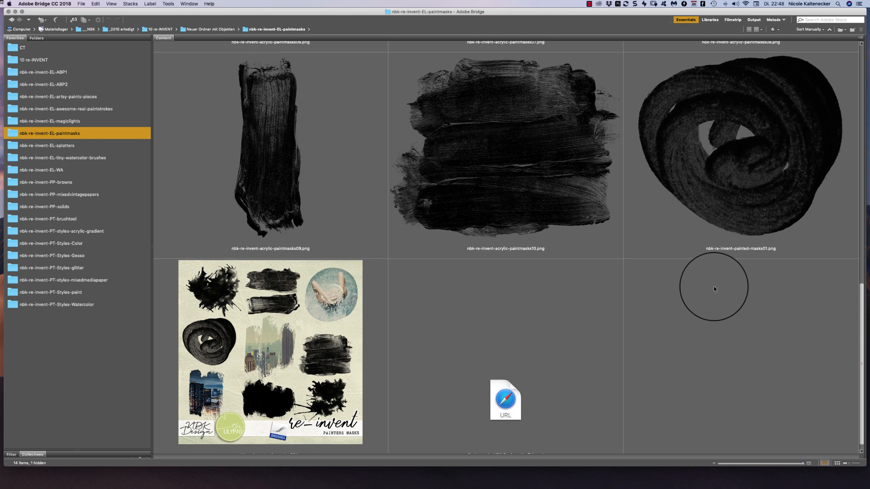
Move the painted-masks01 thumbnail ahead of acrylic-paintmasks10 and select the masks from acrylic-paintmasks10 back to acrylic-paintmasks01
scroll(713, 286, "up", 1)
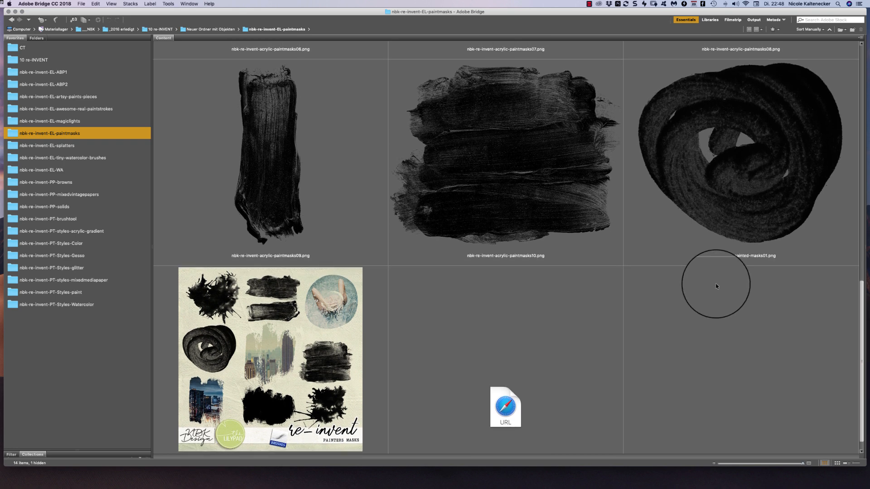
mouse_move(818, 246)
left_mouse_down()
mouse_move(484, 147)
mouse_move(498, 154)
left_mouse_up()
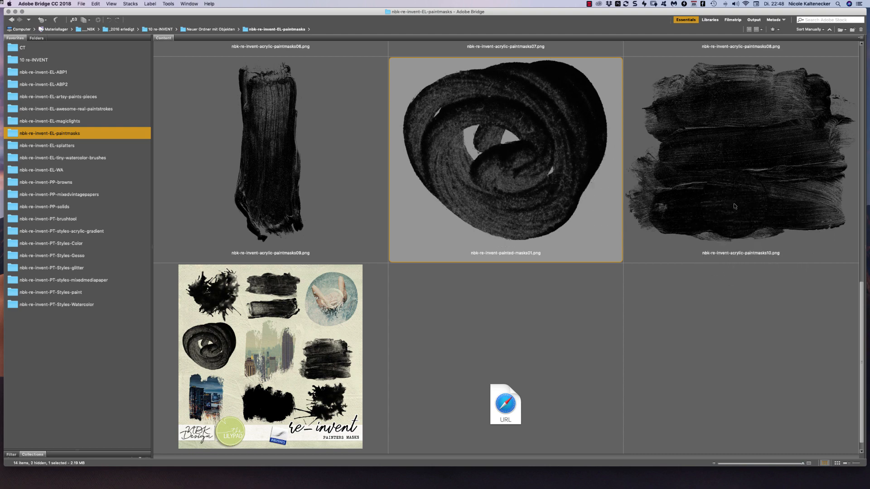
left_click(830, 235)
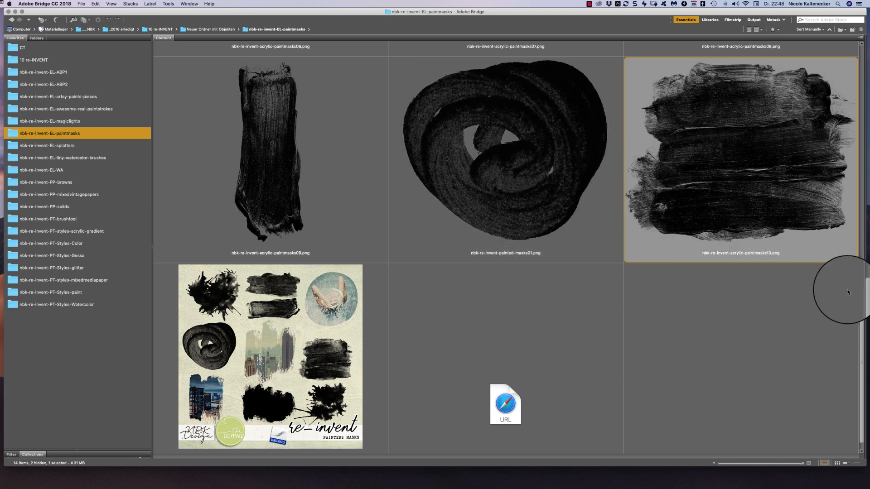
scroll(814, 183, "up", 5)
scroll(734, 97, "up", 5)
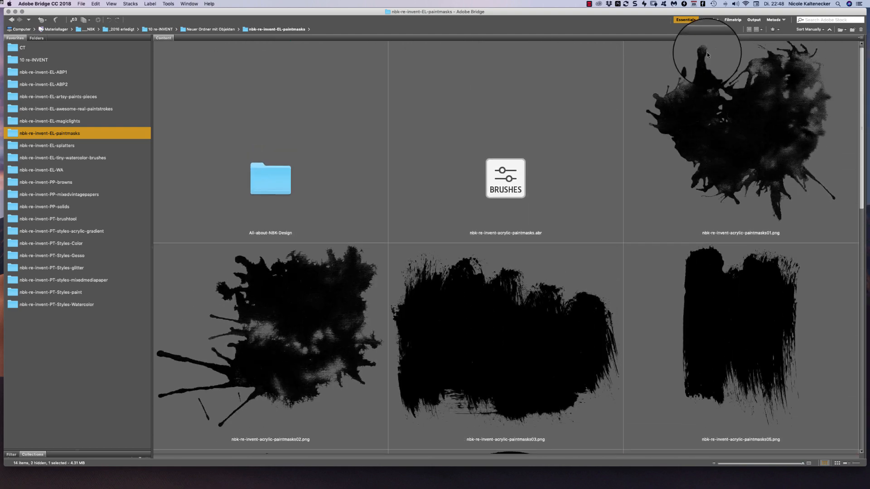
left_click(710, 95, "shift")
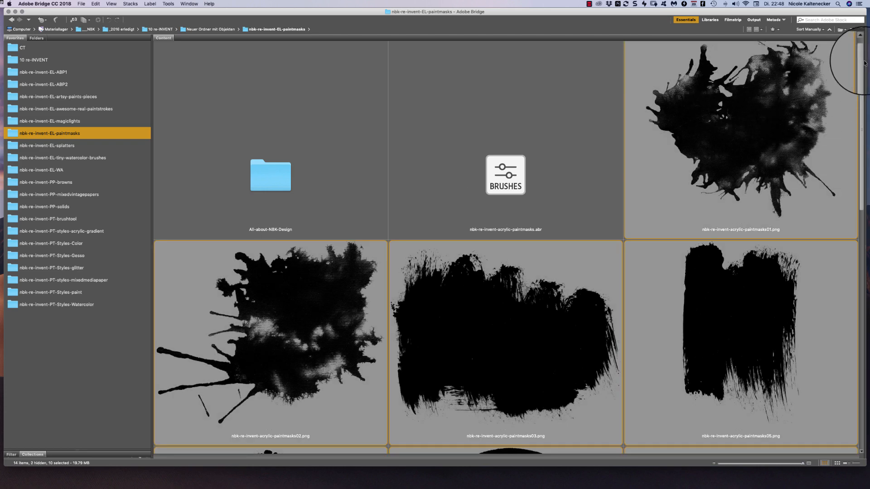
left_click_drag(859, 61, 563, 12)
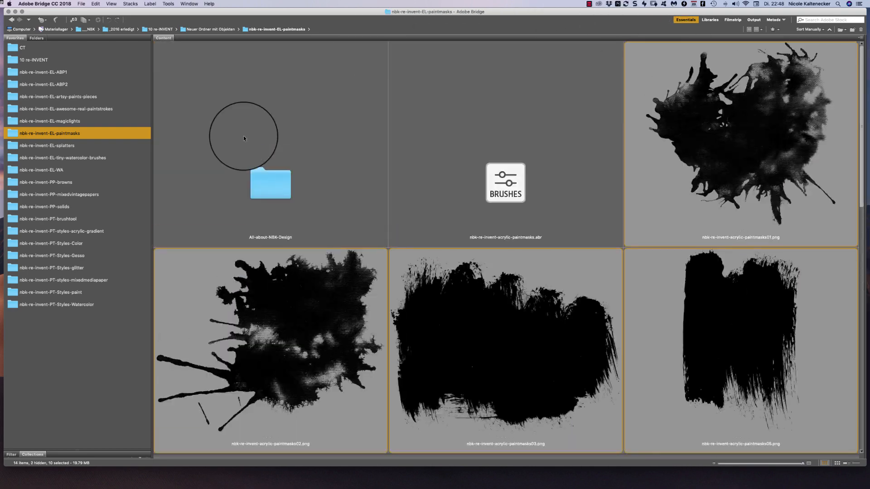
Open the nbk-re-invent-EL-splatters folder and examine its paint splatters preview image and splatters 01 through 10
left_click(90, 149)
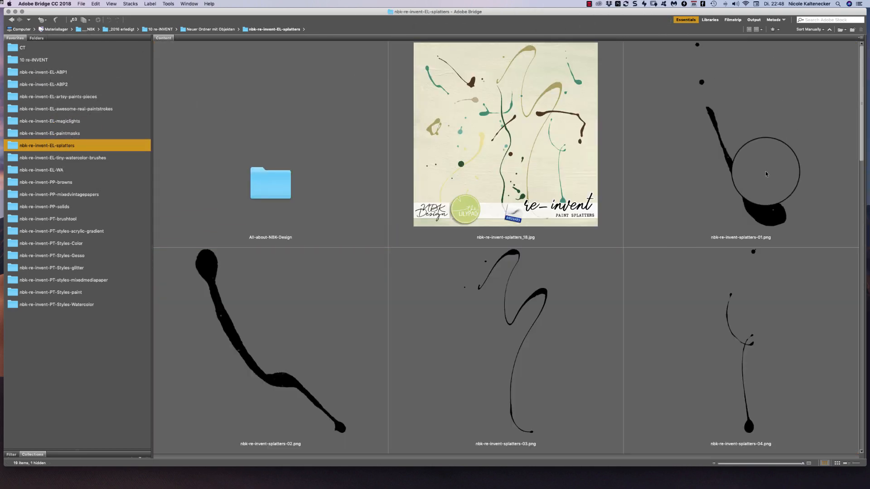
left_click_drag(859, 65, 828, 133)
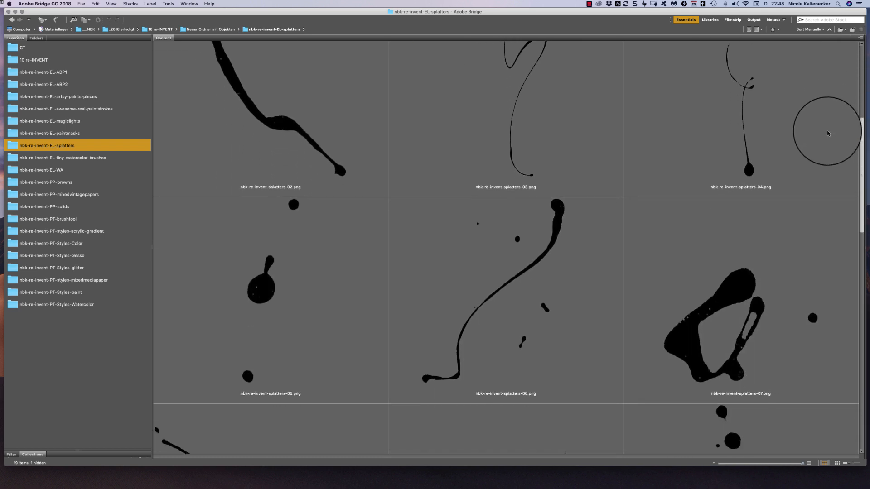
scroll(822, 131, "down", 5)
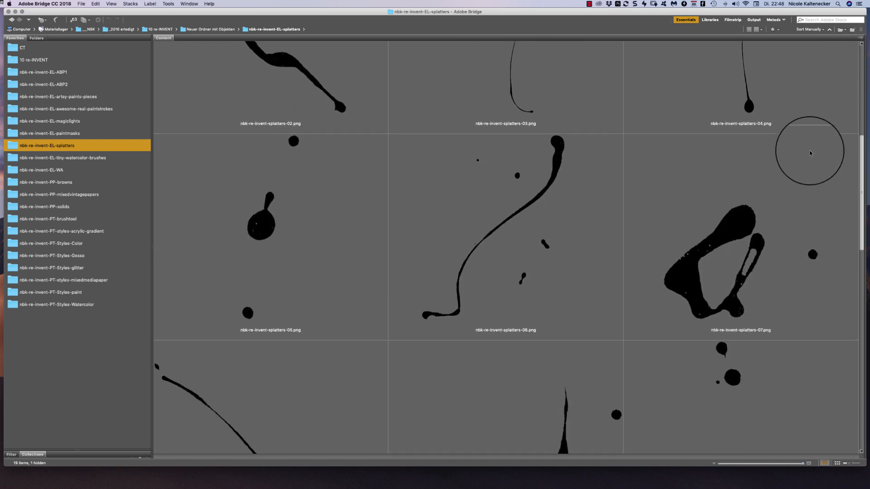
scroll(791, 188, "down", 3)
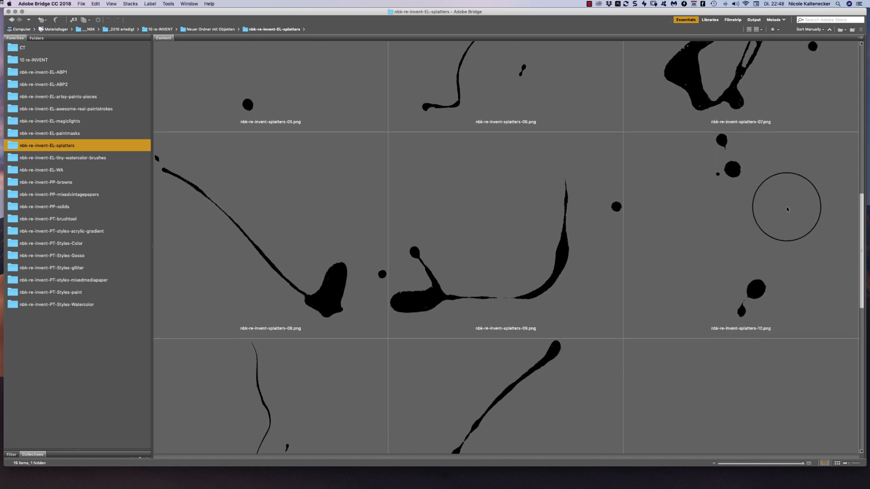
scroll(784, 205, "down", 4)
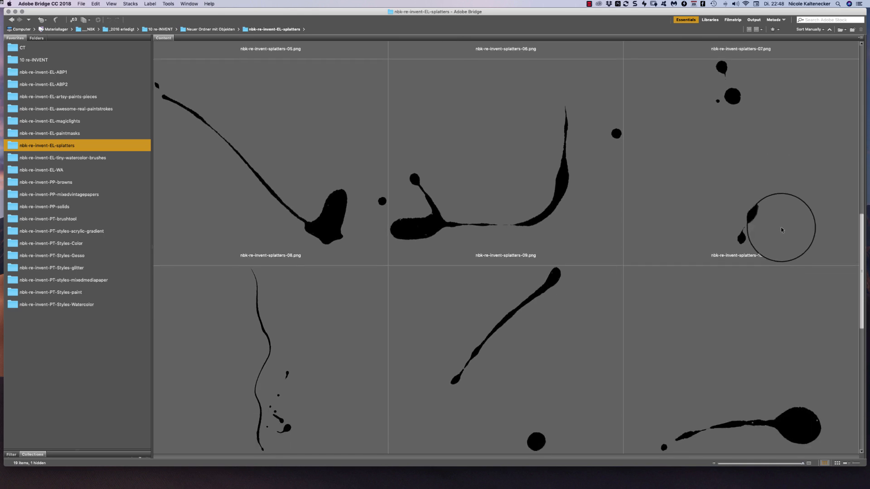
View nbk-re-invent-splatters-11.png full screen and return to the folder's thumbnails
left_click(262, 287)
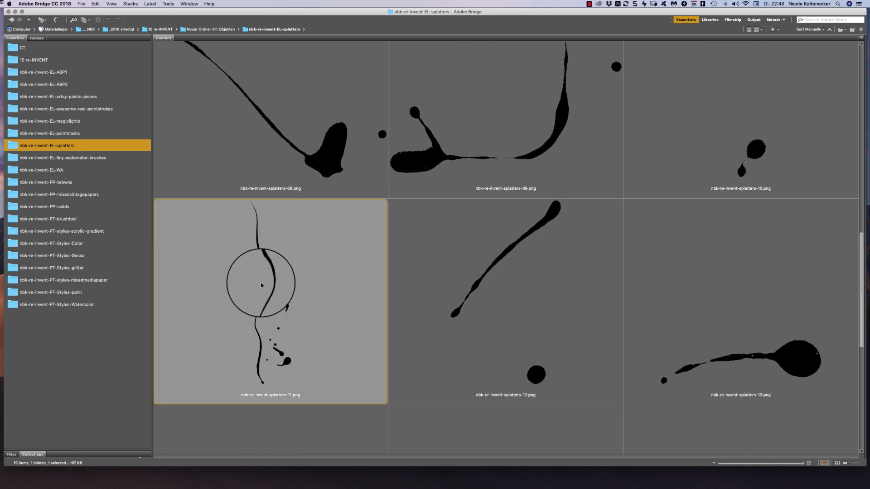
key("space")
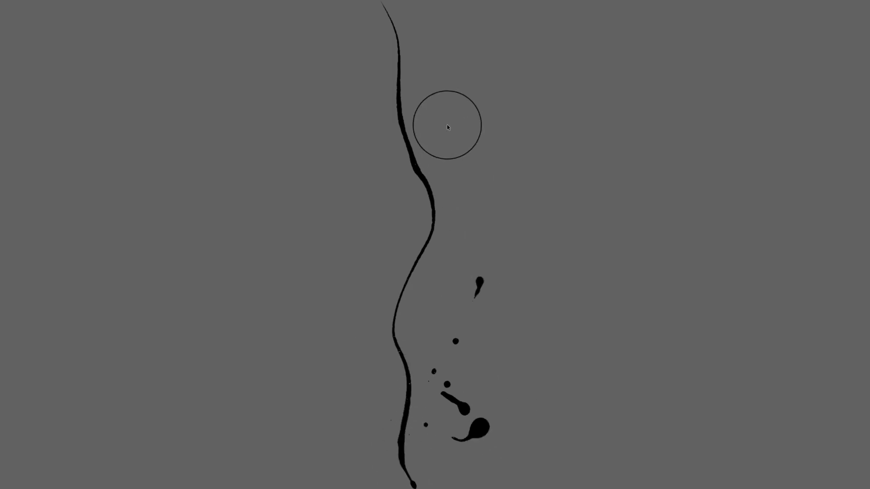
key("space")
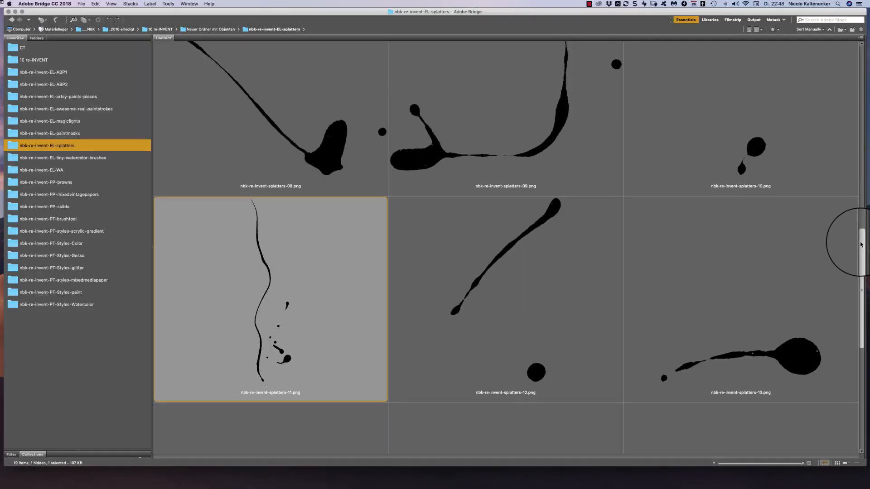
Examine splatters 12 through 15 and the brush file nbk-re-invent-splatters.abr at the end of the folder
scroll(843, 272, "down", 5)
scroll(821, 308, "up", 1)
scroll(819, 304, "down", 5)
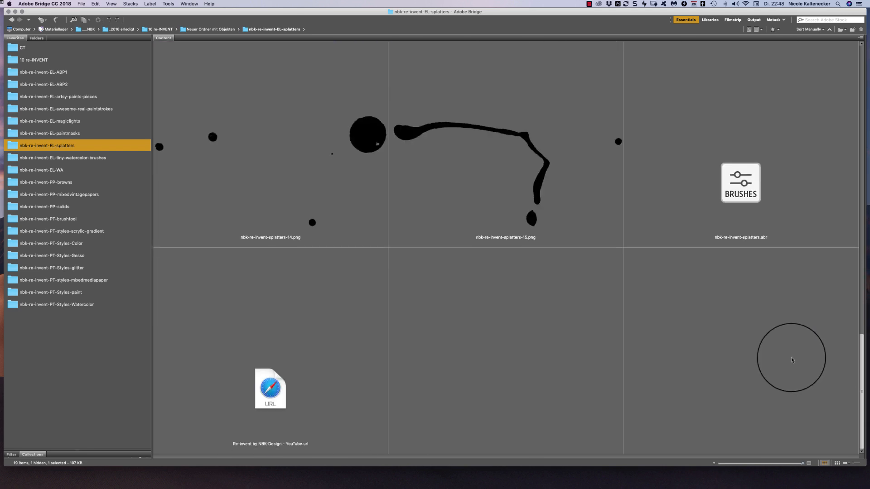
scroll(783, 361, "up", 5)
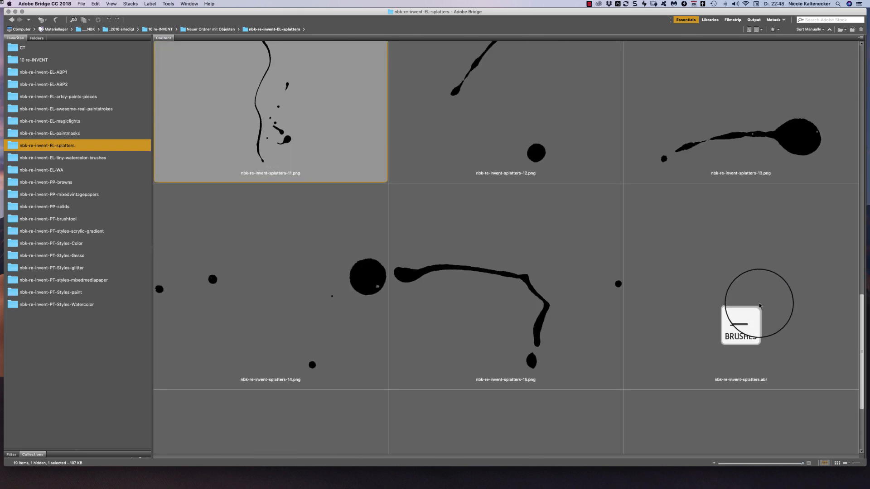
scroll(757, 303, "up", 1)
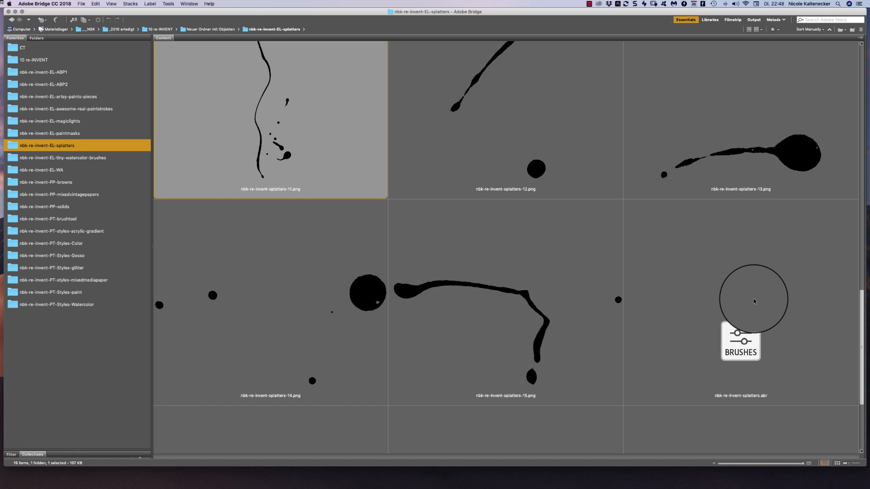
scroll(755, 302, "down", 1)
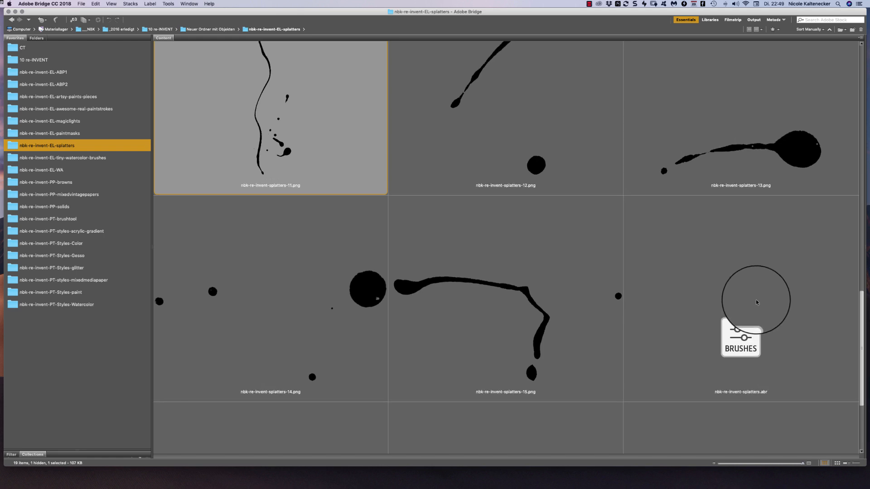
scroll(756, 302, "up", 1)
scroll(756, 302, "down", 1)
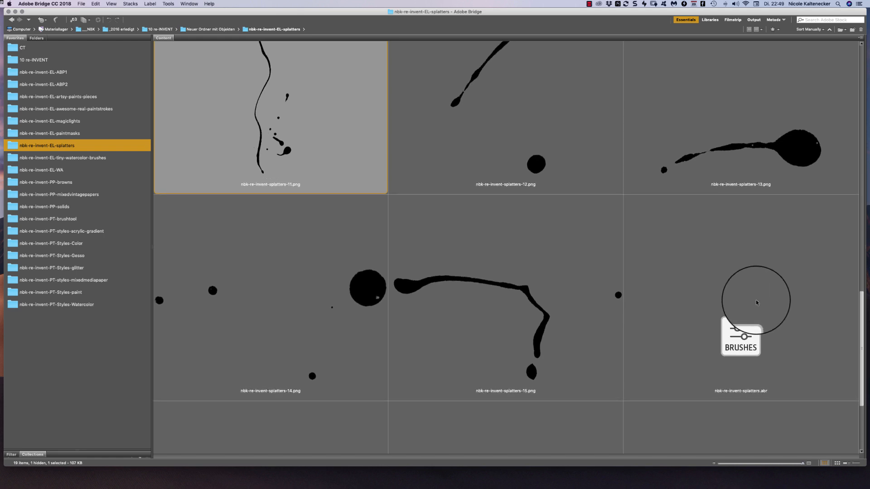
scroll(756, 303, "down", 1)
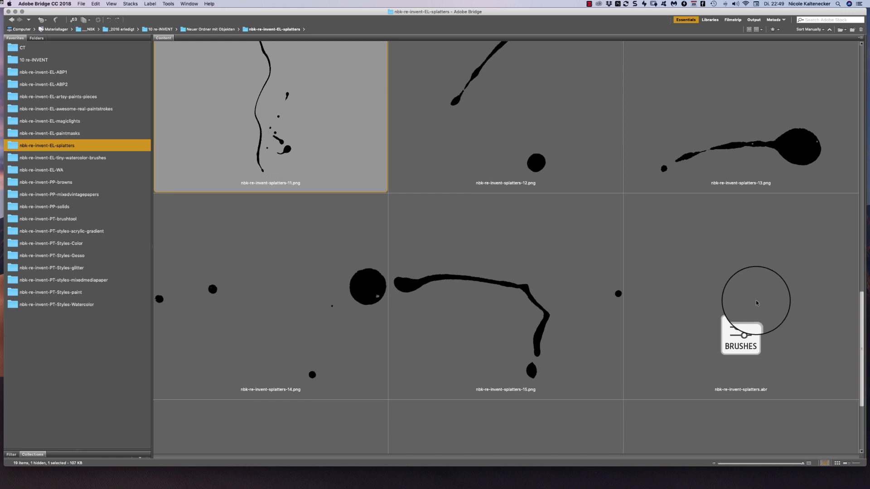
scroll(756, 303, "up", 3)
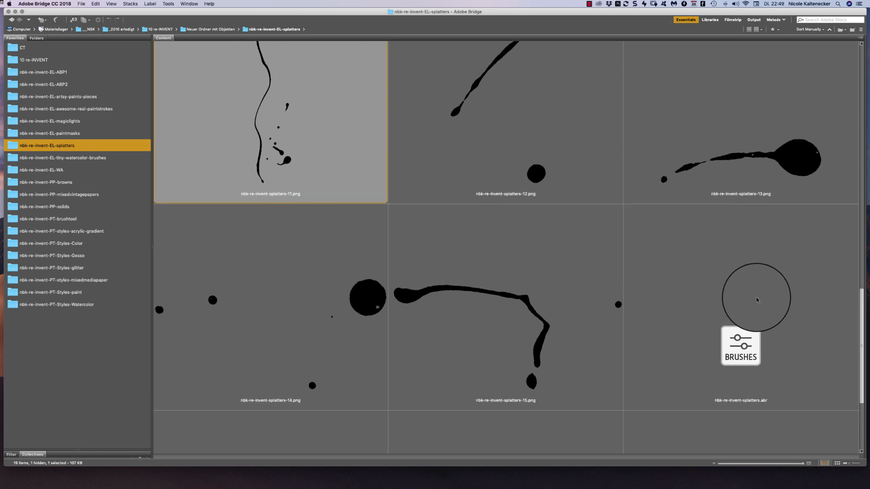
scroll(756, 299, "down", 2)
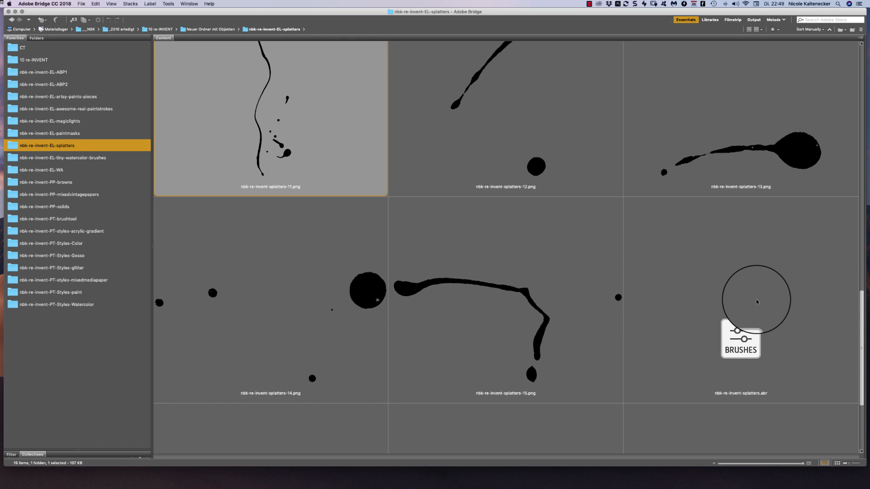
scroll(756, 301, "up", 5)
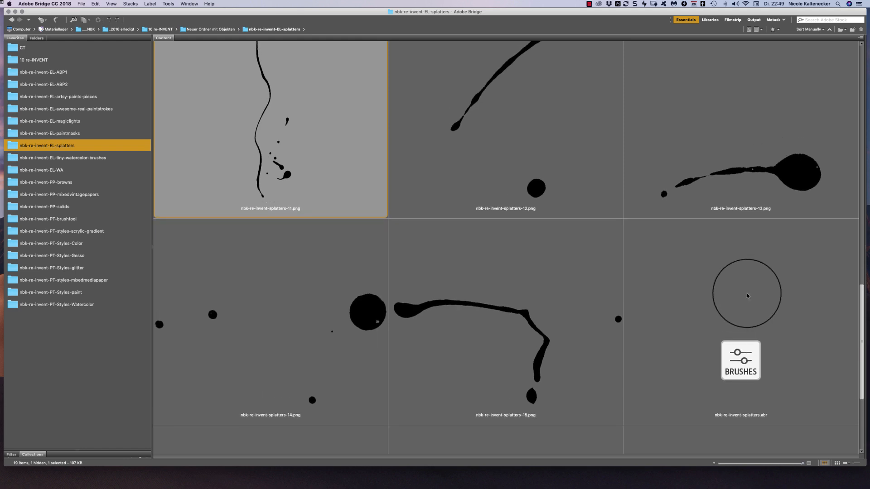
scroll(747, 296, "up", 10)
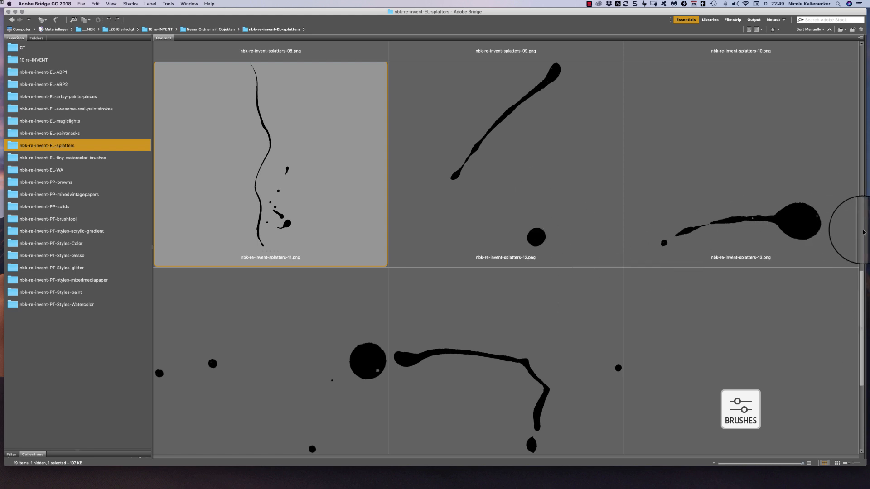
left_click(857, 291)
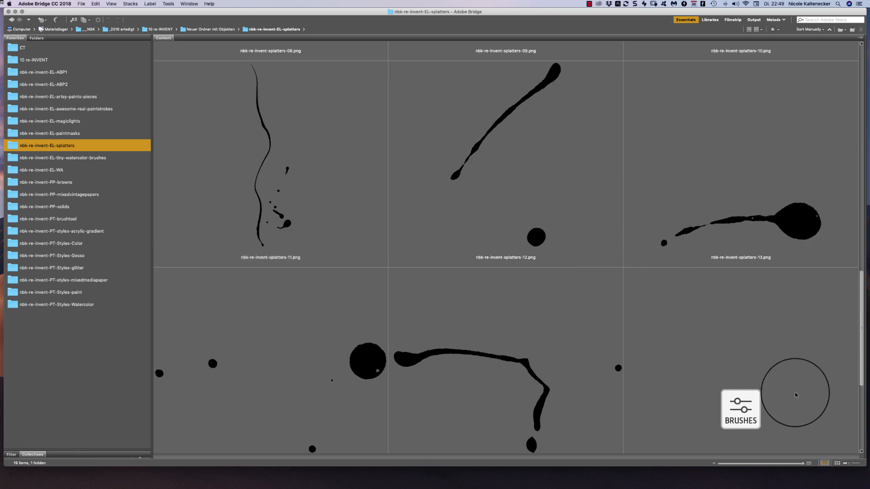
scroll(854, 313, "down", 3)
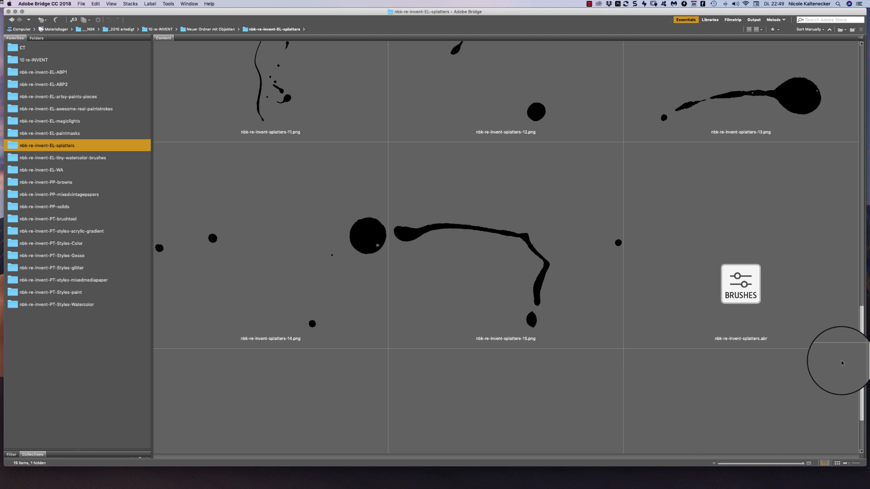
scroll(841, 363, "down", 1)
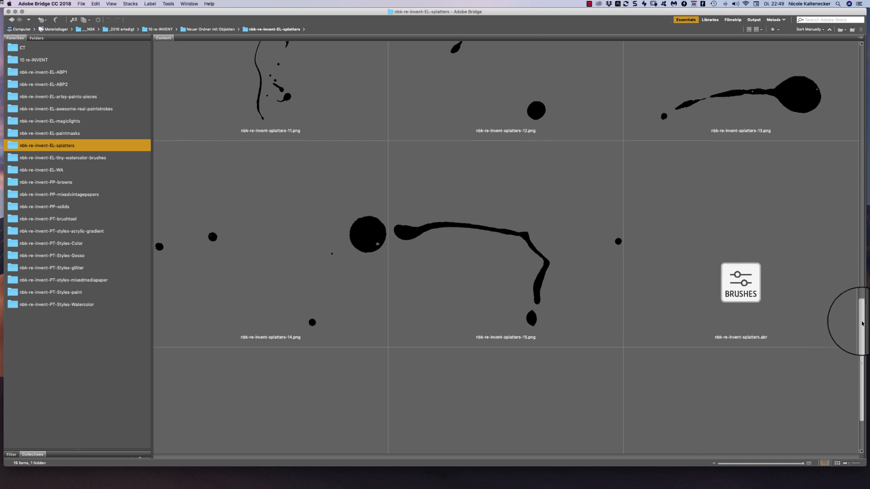
Go back through the splatters to the start of the folder and its paint splatters preview image
scroll(852, 324, "up", 5)
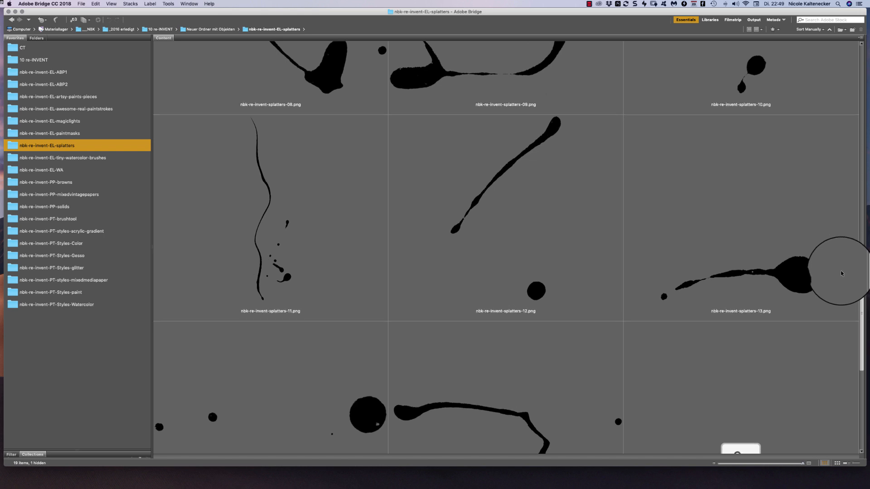
scroll(841, 273, "down", 3)
scroll(825, 301, "up", 15)
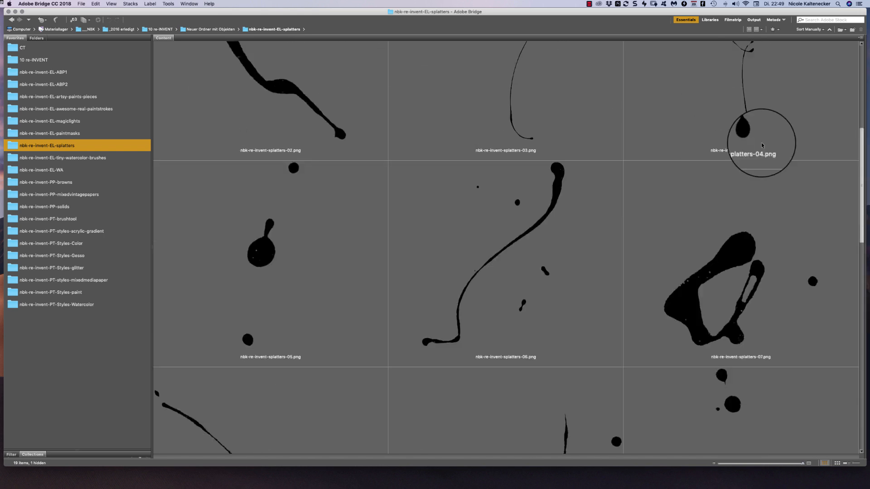
scroll(762, 145, "up", 5)
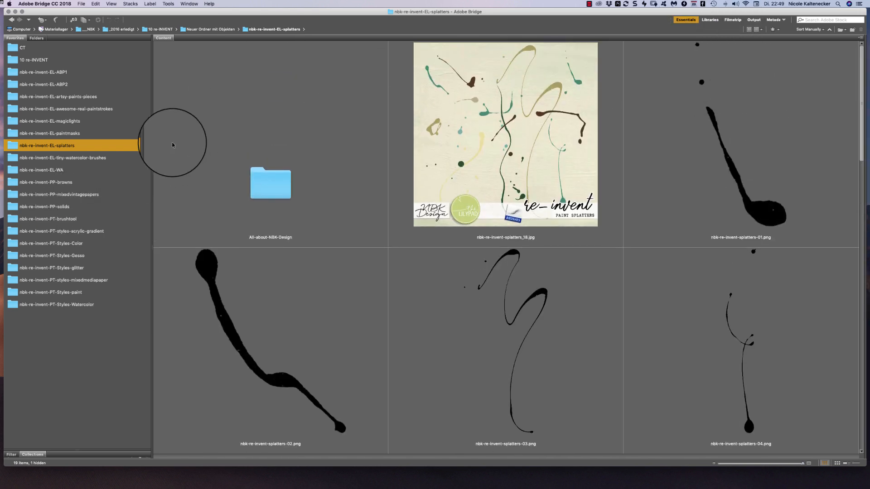
Open the nbk-re-invent-EL-tiny-watercolor-brushes folder and point out its PNG subfolder, dynamic brush file and regular brush file
left_click(84, 159)
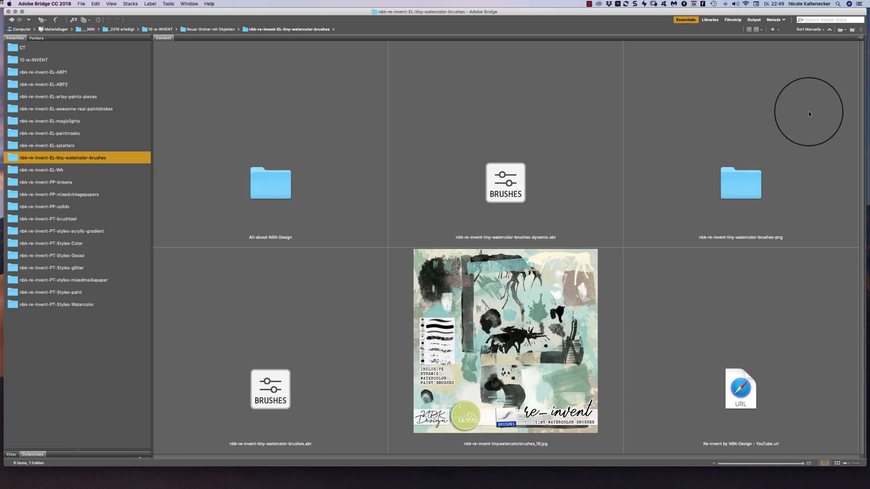
left_click(756, 190)
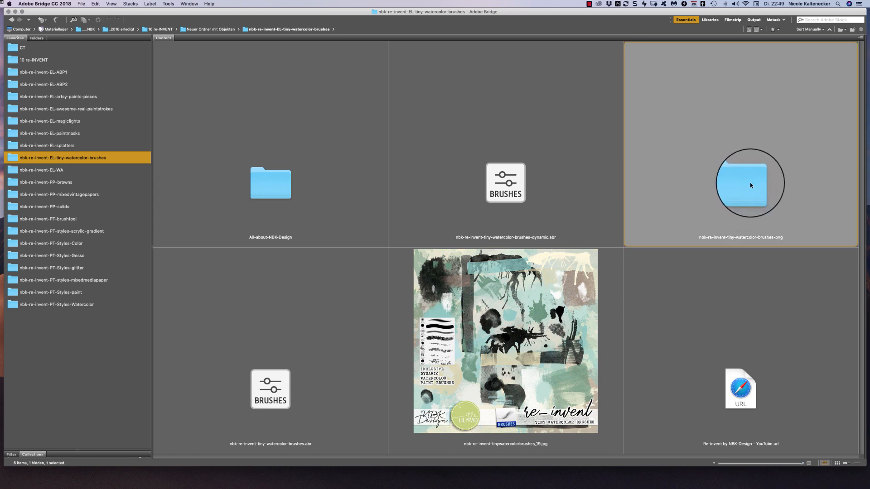
left_click(531, 229)
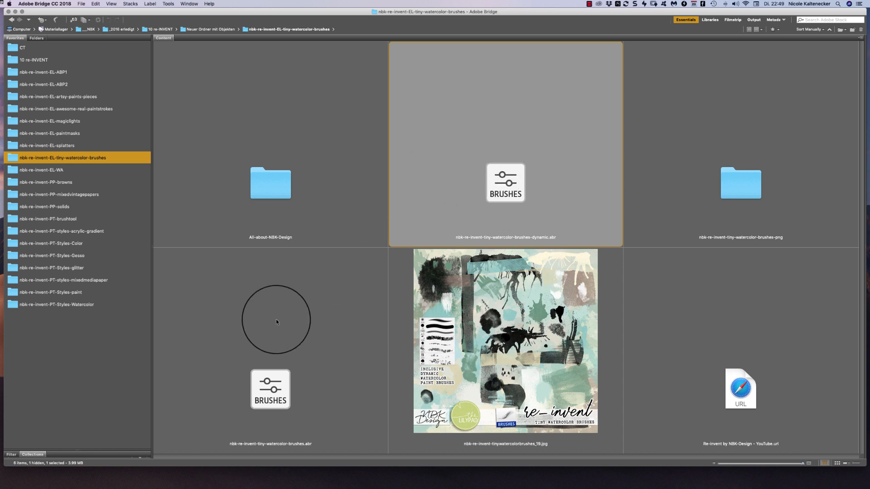
left_click(276, 322)
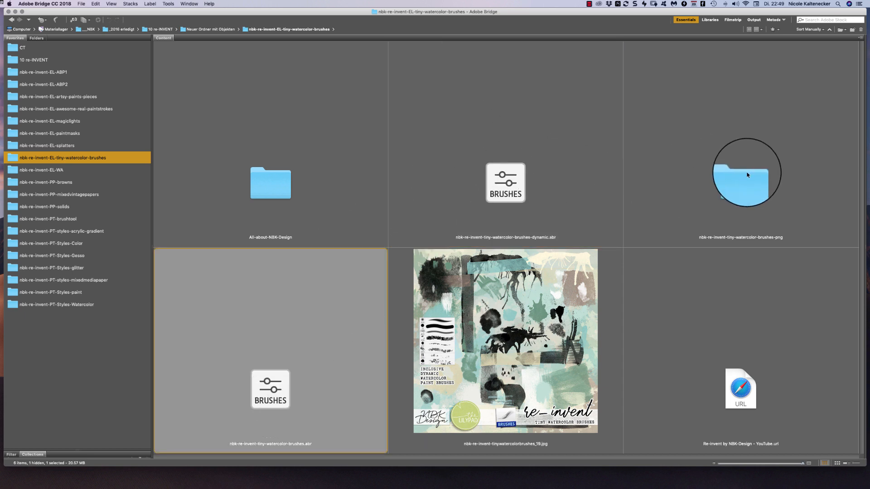
Open the nbk-re-invent-tiny-watercolor-brushes-png folder and examine the watercolor brush images from 01 through 21
double_click(747, 175)
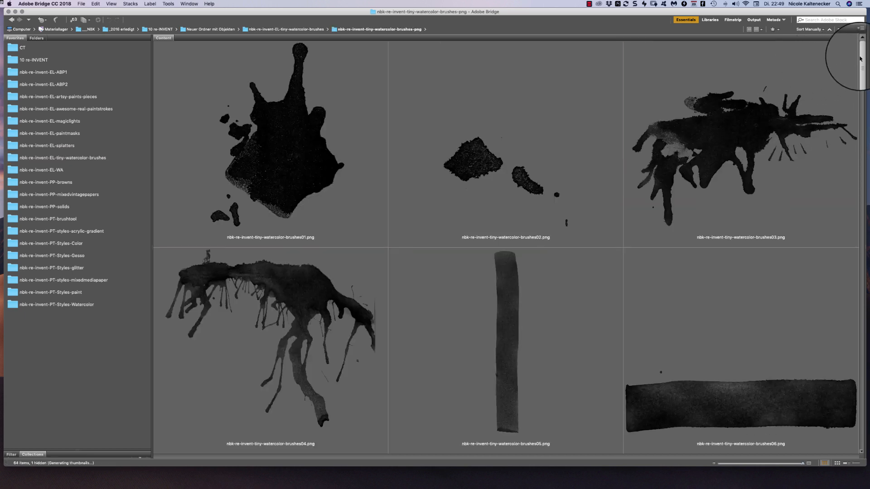
left_click_drag(859, 57, 843, 81)
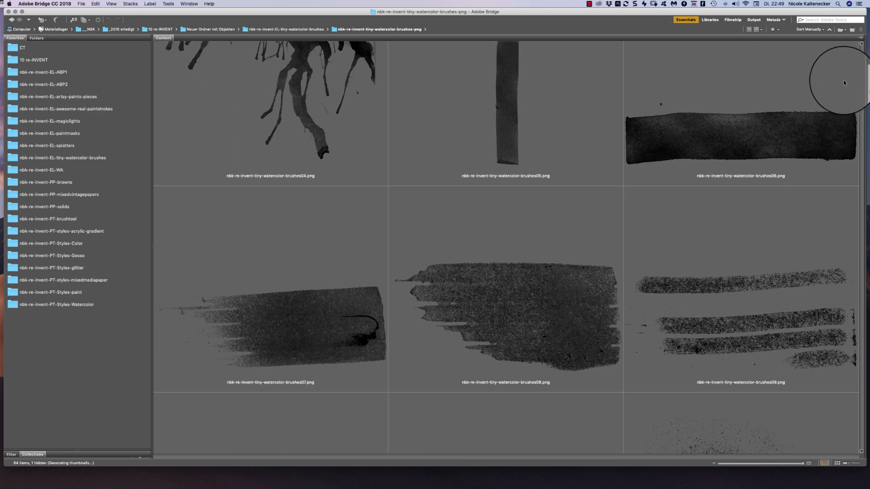
scroll(844, 83, "down", 5)
scroll(829, 102, "down", 5)
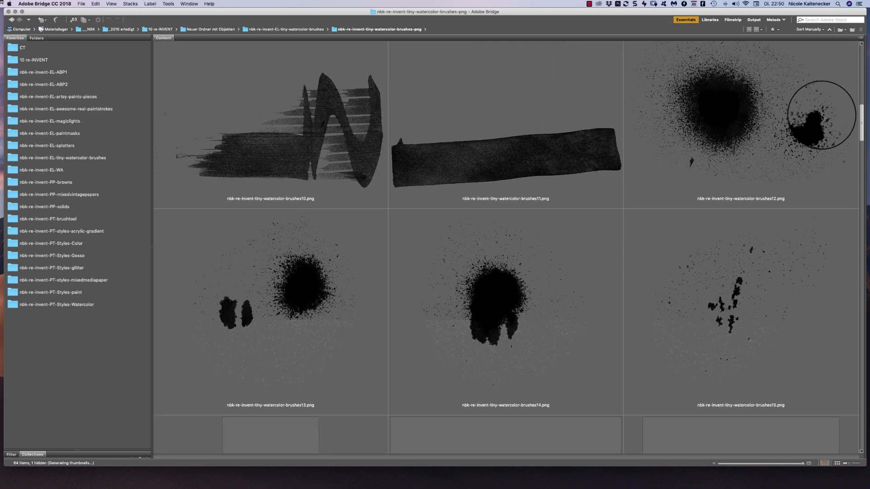
scroll(818, 127, "down", 1)
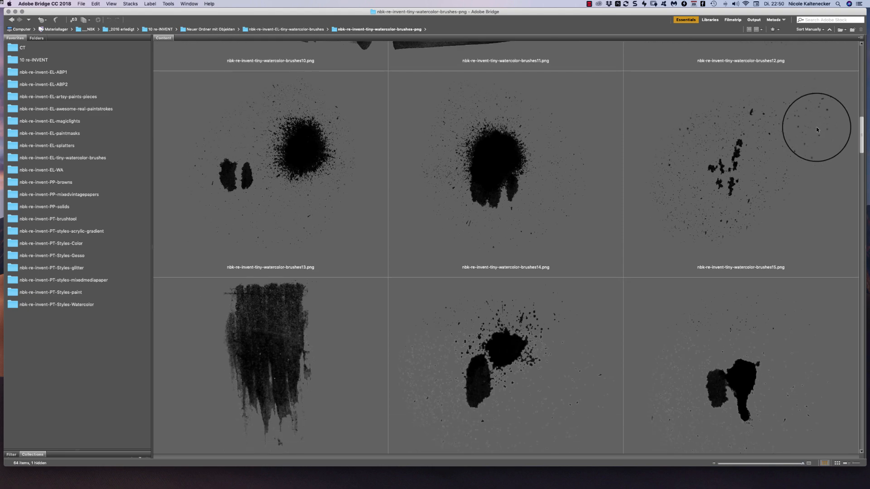
scroll(818, 130, "down", 6)
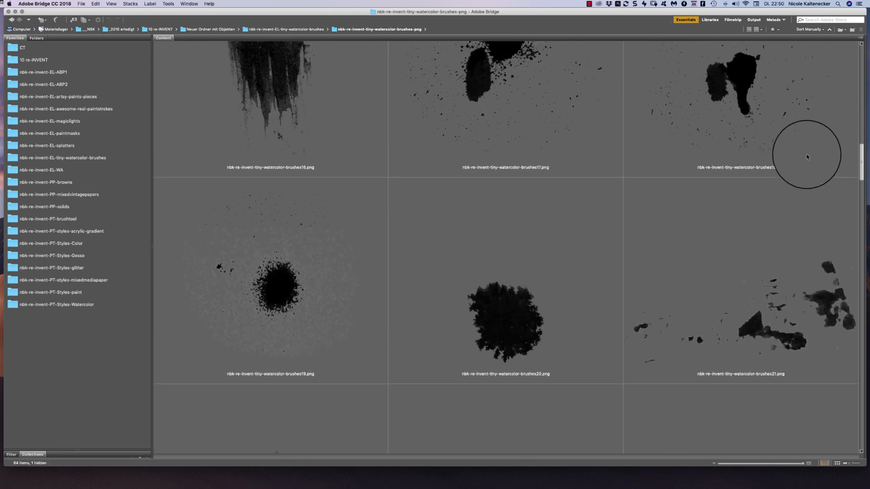
Open nbk-re-invent-SOLIDS-01.jpg from the nbk-re-invent-PP-solids folder in Photoshop, and return to Bridge
left_click(65, 207)
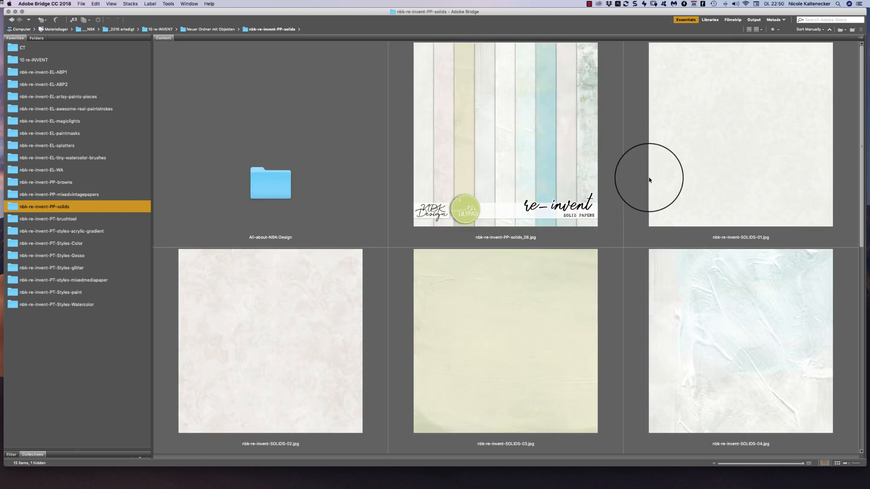
double_click(667, 157)
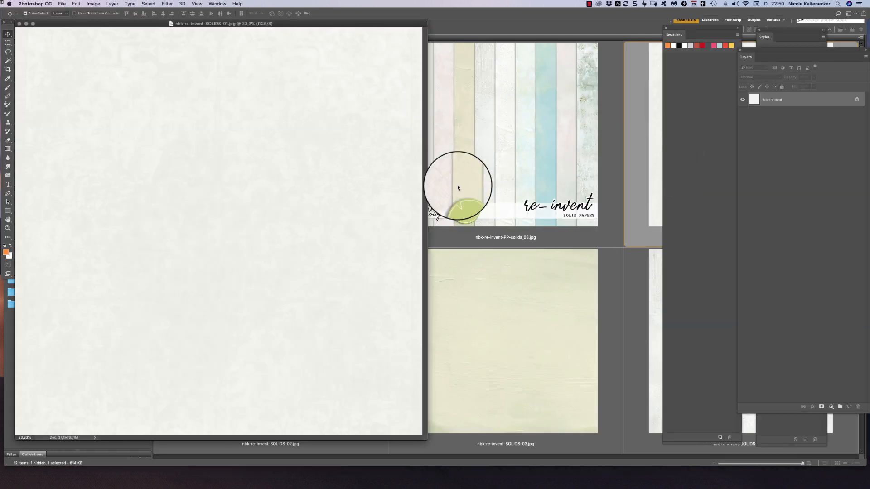
left_click(467, 240)
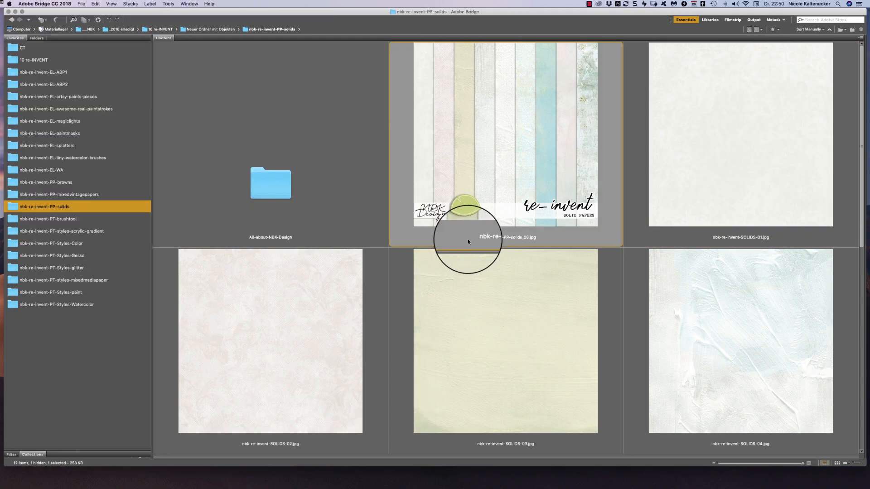
Load nbk-re-invent-tiny-watercolor-brushes-dynamic.abr and nbk-re-invent-tiny-watercolor-brushes.abr from the nbk-re-invent-EL-tiny-watercolor-brushes folder into Photoshop together
left_click(72, 156)
left_click(511, 190)
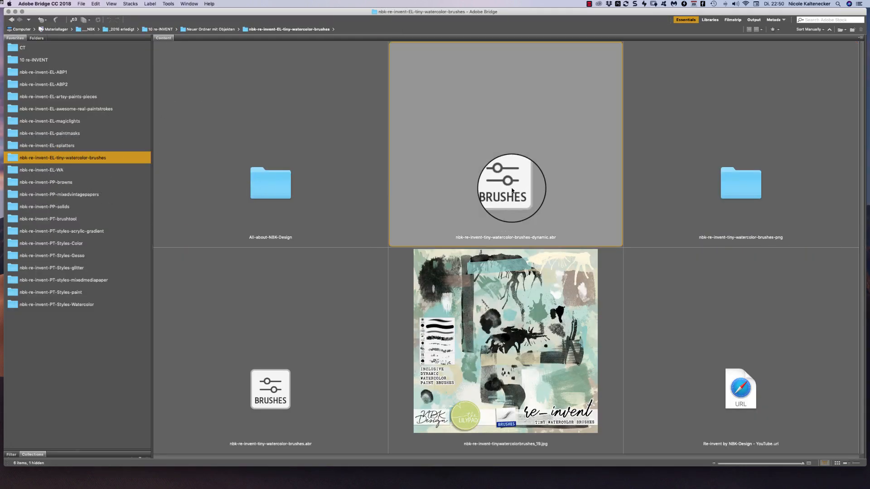
left_click(290, 391, "super")
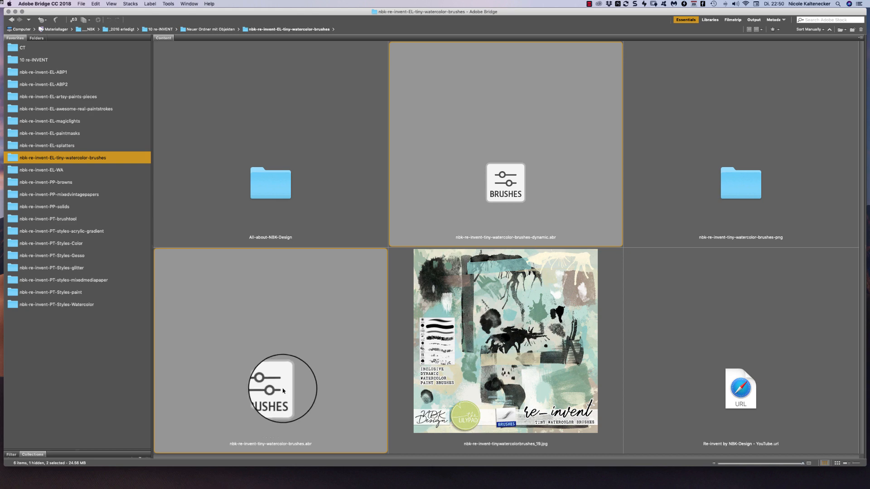
double_click(284, 390)
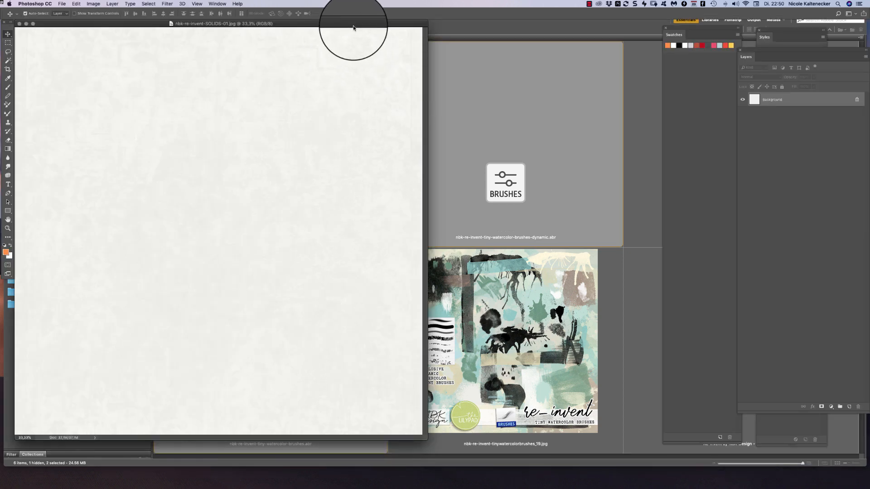
Reposition the solid paper's document window, add a new empty layer above the background, and activate the Brush tool
left_click_drag(353, 27, 404, 12)
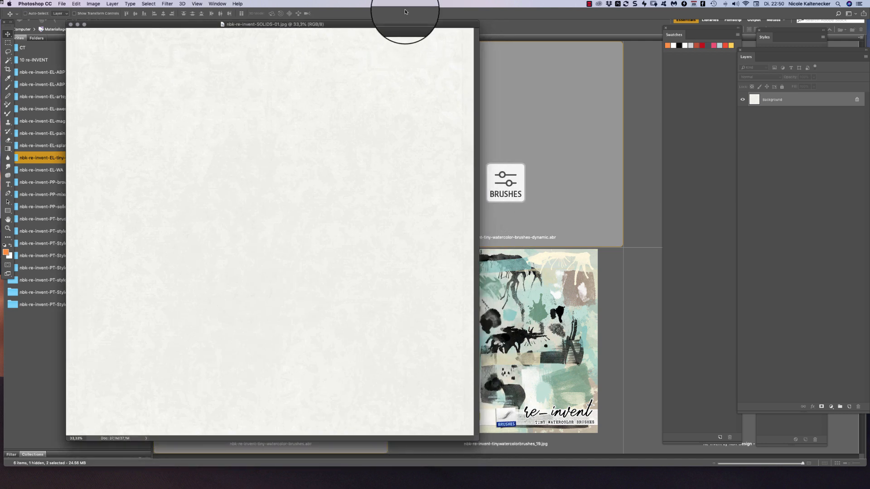
key("super+shift+n")
key("Return")
key("b")
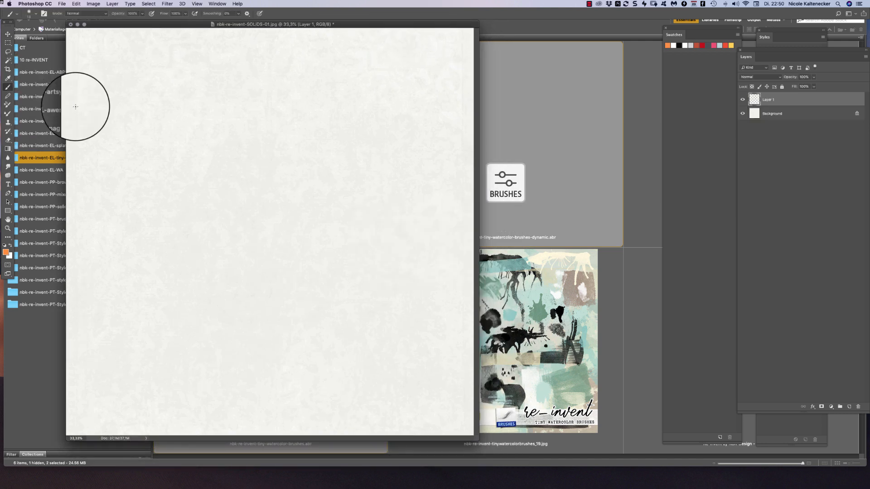
Choose the nbk-re-invent-tiny-watercolor-dynamic2 brush from the loaded dynamic brush group
right_click(295, 216)
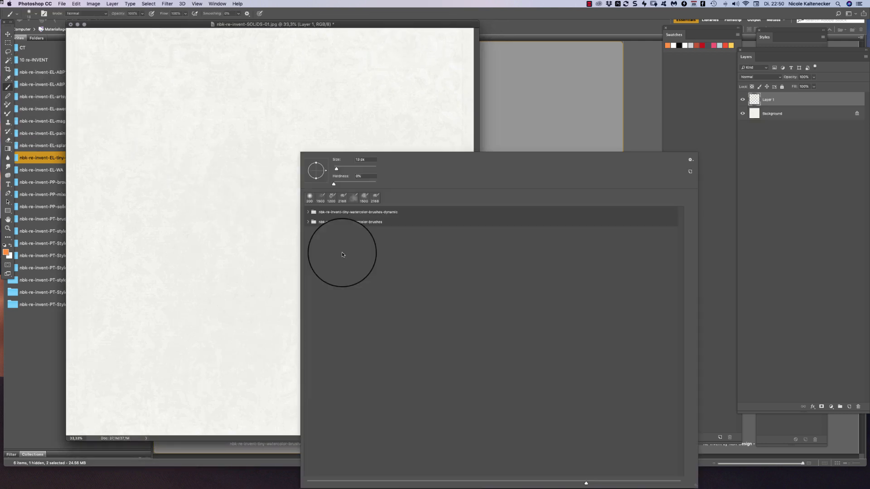
left_click(308, 212)
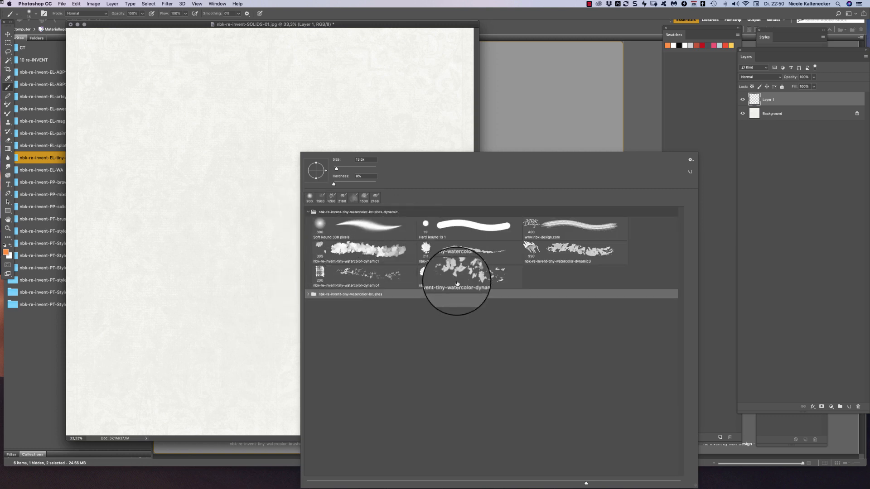
double_click(435, 249)
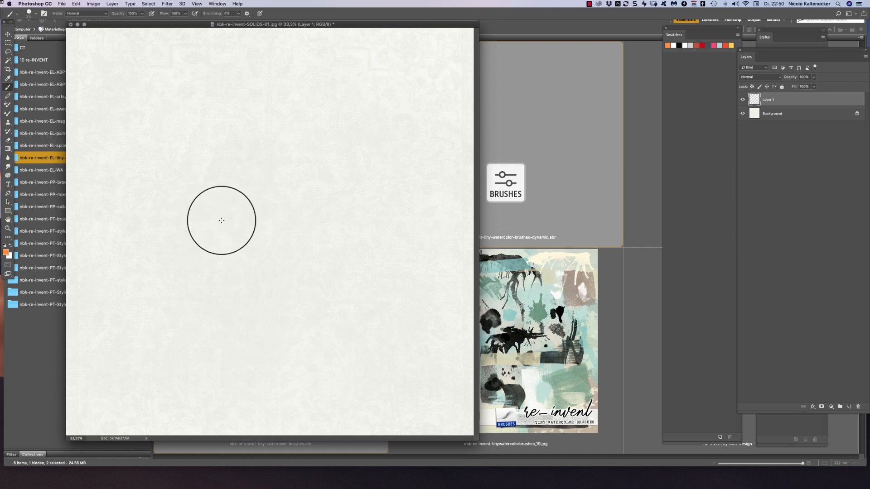
Switch to Bridge, load the color-shadow styles and color swatch files from nbk-re-invent-PT-Styles-Color into Photoshop, and uncover the loaded swatches and styles
left_click(540, 308)
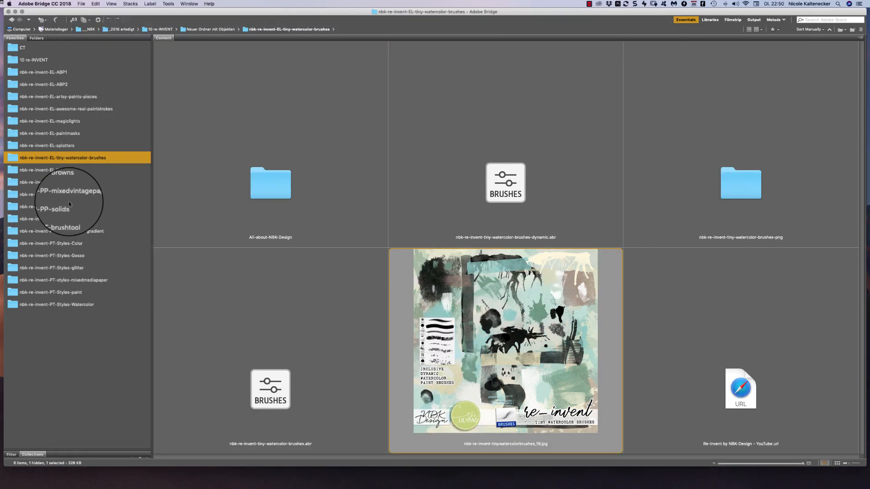
left_click(73, 246)
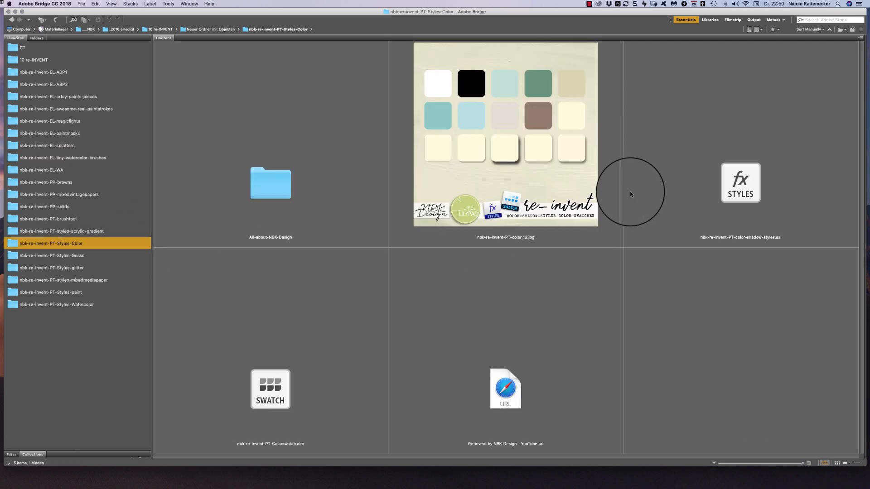
left_click(749, 188)
left_click(298, 388, "super")
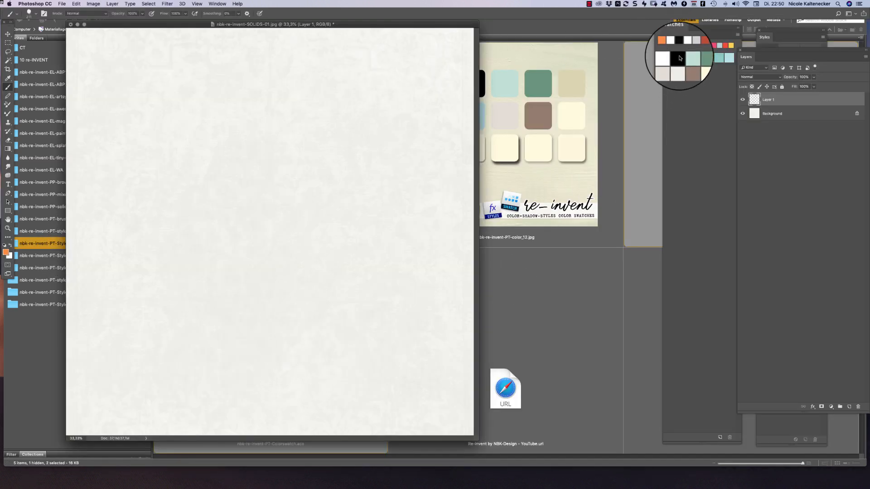
left_click_drag(684, 26, 654, 30)
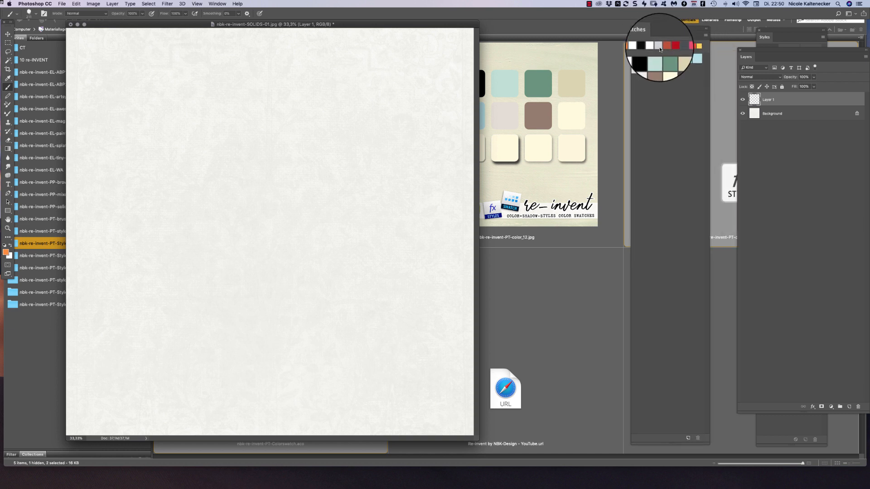
left_click(779, 36)
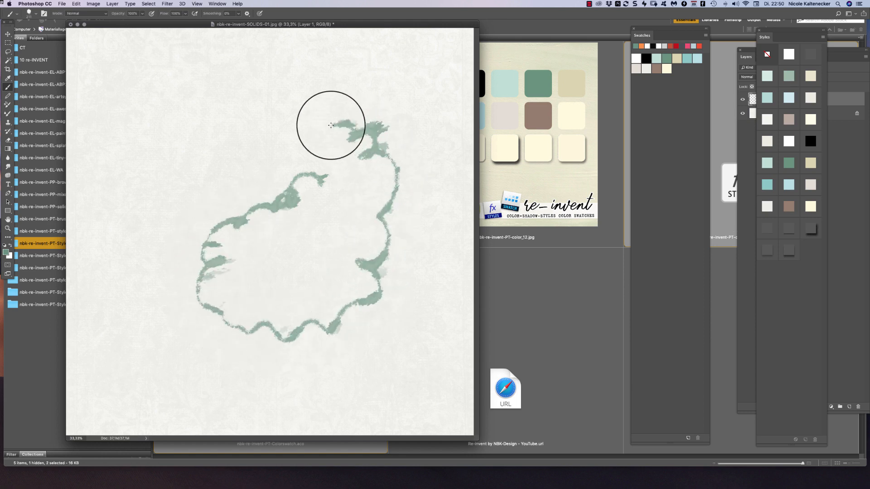
Paint loose green strokes and overlapping aqua strokes on Layer 1 with the nbk-re-invent-tiny-watercolor-dynamic2 brush
mouse_move(120, 193)
left_mouse_down()
mouse_move(207, 238)
mouse_move(242, 228)
mouse_move(280, 258)
mouse_move(275, 248)
mouse_move(229, 246)
mouse_move(246, 262)
left_mouse_up()
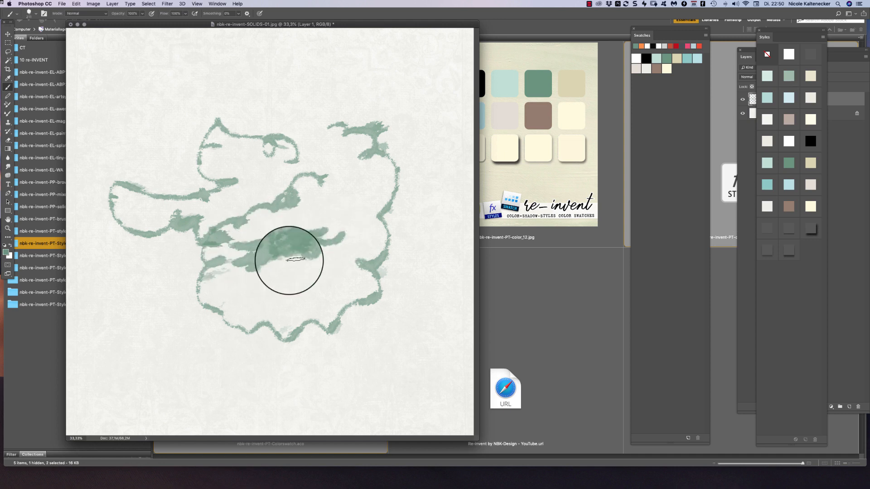
mouse_move(289, 260)
left_mouse_down()
mouse_move(175, 272)
mouse_move(199, 301)
left_mouse_up()
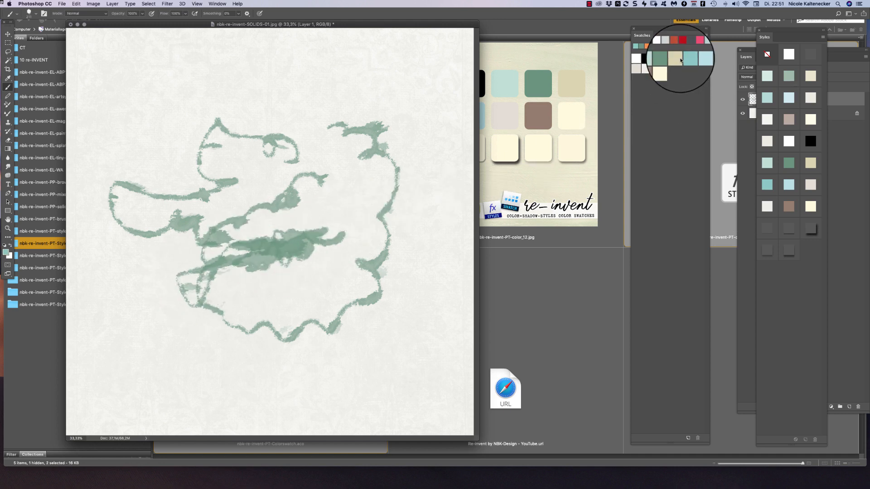
mouse_move(281, 237)
left_mouse_down()
mouse_move(212, 264)
mouse_move(155, 275)
mouse_move(378, 231)
mouse_move(371, 258)
mouse_move(376, 234)
mouse_move(339, 258)
mouse_move(377, 232)
left_mouse_up()
mouse_move(342, 202)
left_mouse_down()
mouse_move(336, 135)
mouse_move(319, 125)
mouse_move(307, 180)
mouse_move(333, 210)
mouse_move(302, 170)
mouse_move(353, 110)
mouse_move(321, 210)
mouse_move(325, 188)
mouse_move(359, 172)
mouse_move(356, 142)
mouse_move(321, 156)
mouse_move(339, 180)
mouse_move(310, 236)
mouse_move(326, 233)
mouse_move(350, 167)
mouse_move(376, 246)
left_mouse_up()
With the nbk-re-invent-tiny-watercolor-dynamic1 brush, paint overlapping aqua, green and light blue dabs over the upper strokes
right_click(378, 249)
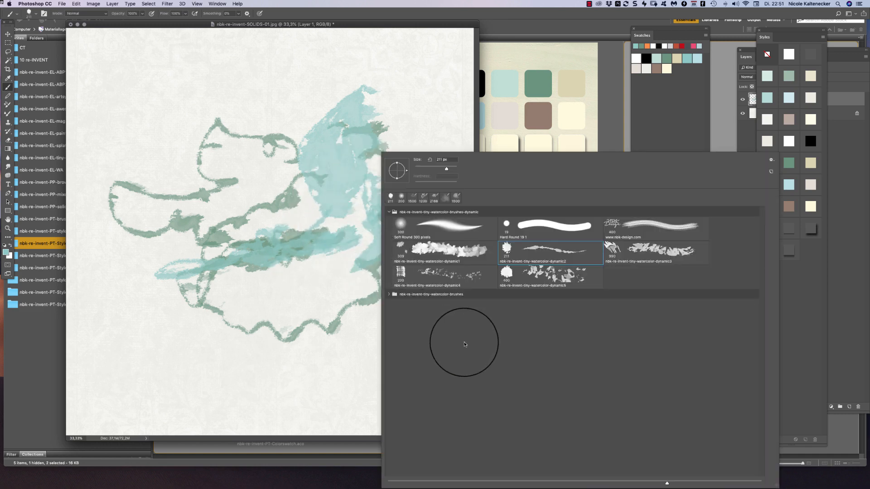
left_click(438, 245)
mouse_move(270, 204)
left_mouse_down()
mouse_move(267, 160)
mouse_move(303, 101)
mouse_move(326, 109)
mouse_move(371, 84)
mouse_move(305, 109)
mouse_move(294, 154)
mouse_move(278, 152)
mouse_move(255, 188)
mouse_move(288, 200)
mouse_move(341, 124)
mouse_move(346, 146)
mouse_move(337, 132)
mouse_move(327, 183)
mouse_move(296, 159)
mouse_move(301, 214)
left_mouse_up()
left_click(669, 59)
left_click(697, 60)
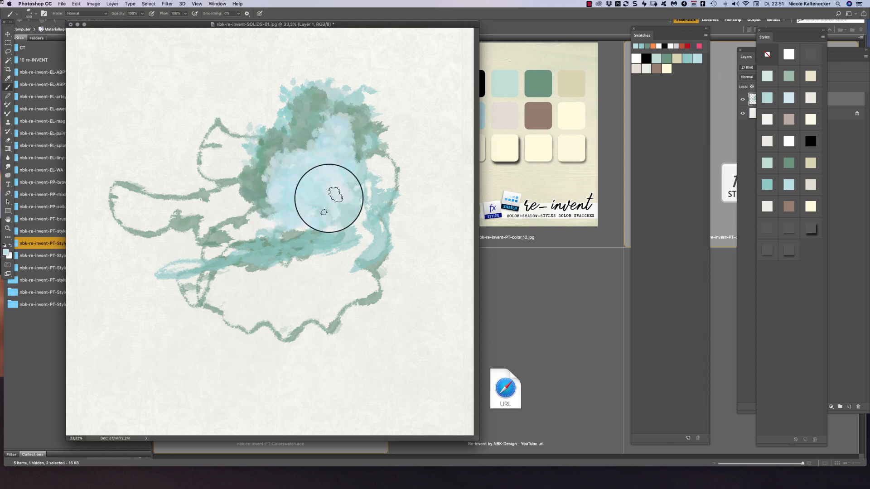
With the nbk-re-invent-tiny-watercolor-dynamic3 brush, paint broad light blue and brown strokes across the middle of the paper
right_click(329, 198)
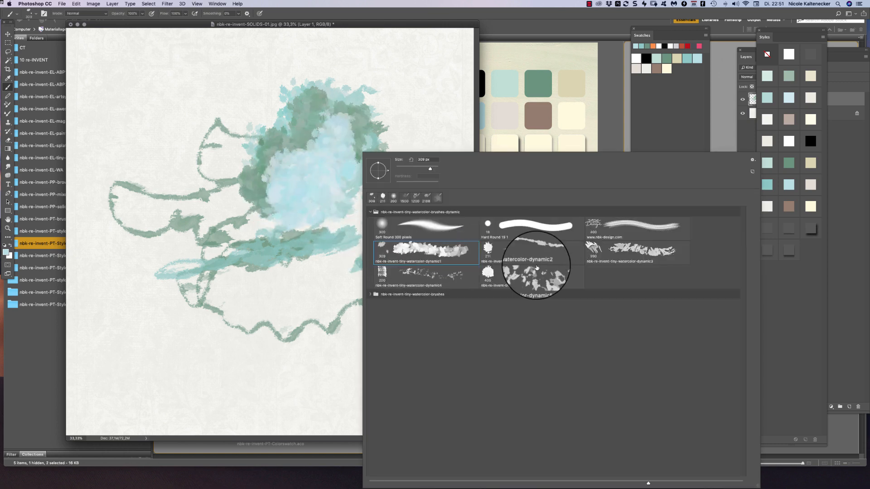
double_click(626, 250)
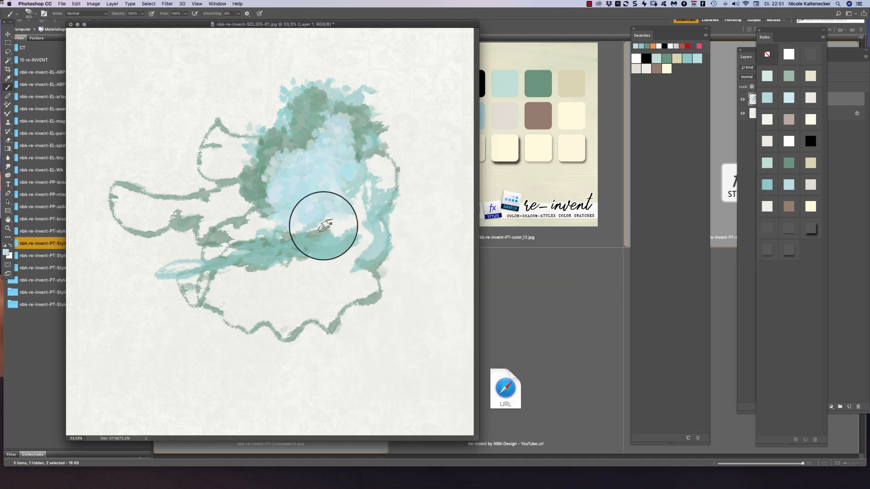
mouse_move(315, 278)
left_mouse_down()
mouse_move(364, 269)
mouse_move(379, 244)
mouse_move(404, 241)
mouse_move(402, 227)
mouse_move(417, 229)
mouse_move(440, 207)
left_mouse_up()
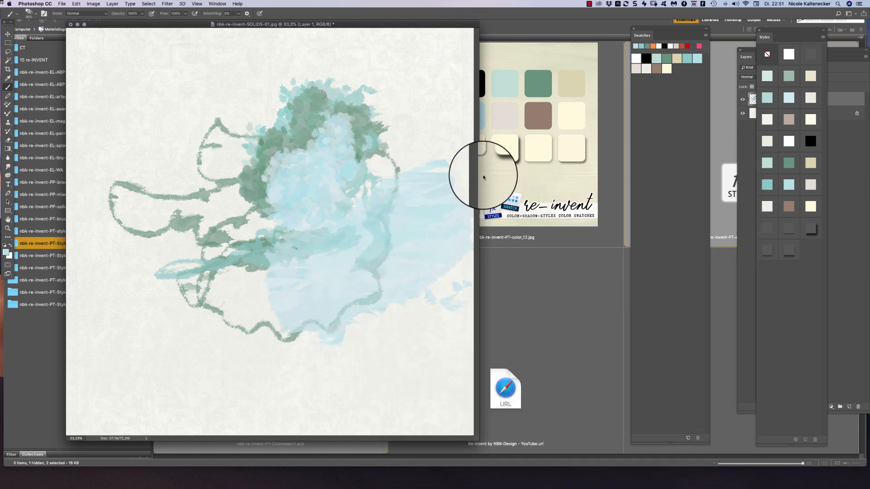
left_click(656, 68)
mouse_move(397, 224)
left_mouse_down()
mouse_move(431, 184)
mouse_move(444, 200)
mouse_move(438, 243)
mouse_move(297, 227)
mouse_move(256, 237)
mouse_move(389, 227)
mouse_move(342, 247)
mouse_move(270, 227)
mouse_move(186, 278)
mouse_move(227, 279)
mouse_move(169, 296)
mouse_move(260, 227)
mouse_move(288, 272)
mouse_move(505, 145)
left_mouse_up()
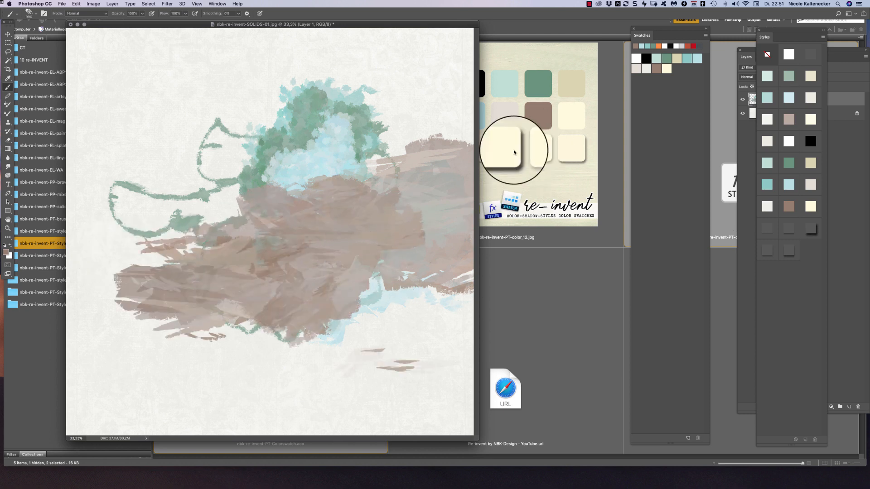
With the nbk-re-invent-tiny-watercolor-dynamic4 brush, add brown strokes and a textured cream layer over the brown area
right_click(335, 287)
left_click(351, 271)
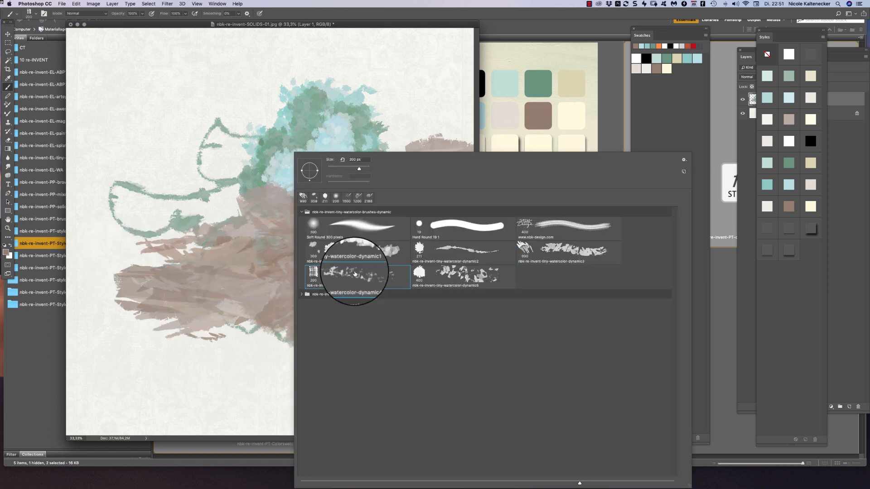
key("Return")
left_click_drag(364, 223, 398, 163)
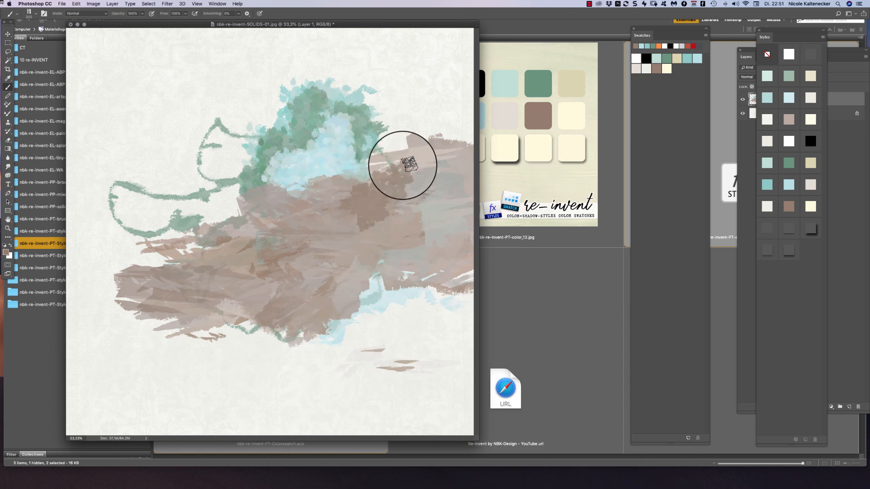
left_click(670, 68, "alt")
mouse_move(402, 195)
left_mouse_down()
mouse_move(391, 217)
mouse_move(348, 188)
mouse_move(308, 191)
mouse_move(224, 240)
mouse_move(211, 262)
mouse_move(202, 266)
mouse_move(210, 261)
mouse_move(195, 247)
mouse_move(153, 235)
mouse_move(153, 261)
mouse_move(204, 277)
mouse_move(301, 231)
mouse_move(334, 256)
mouse_move(389, 215)
mouse_move(443, 200)
mouse_move(417, 168)
mouse_move(407, 171)
mouse_move(447, 255)
left_mouse_up()
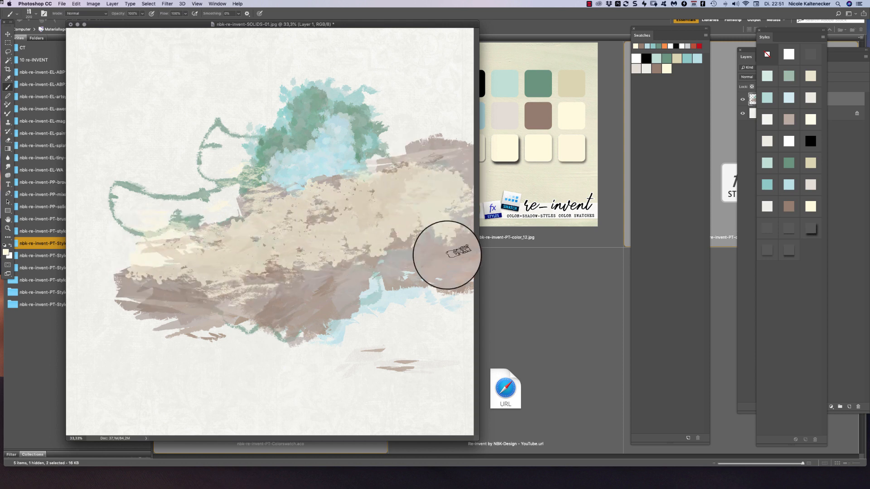
With the nbk-re-invent-tiny-watercolor-dynamic5 brush, paint cream dabs and a large green area over the cream layer
right_click(354, 255)
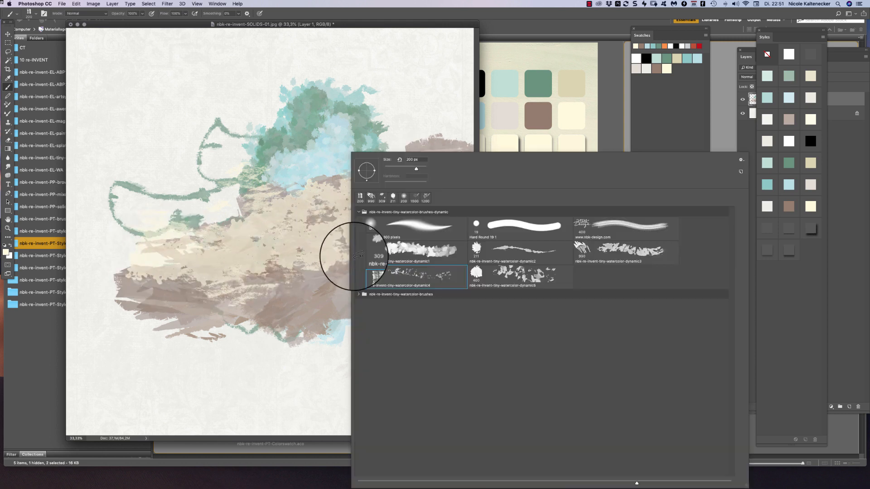
left_click(510, 278)
double_click(534, 278)
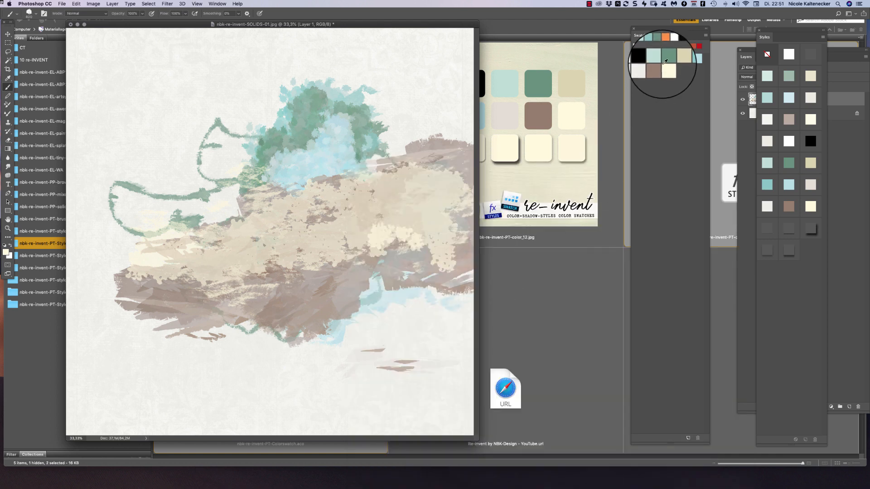
mouse_move(373, 236)
left_mouse_down()
mouse_move(381, 190)
mouse_move(412, 214)
mouse_move(400, 228)
mouse_move(336, 228)
mouse_move(329, 204)
mouse_move(234, 247)
mouse_move(161, 241)
mouse_move(192, 233)
left_mouse_up()
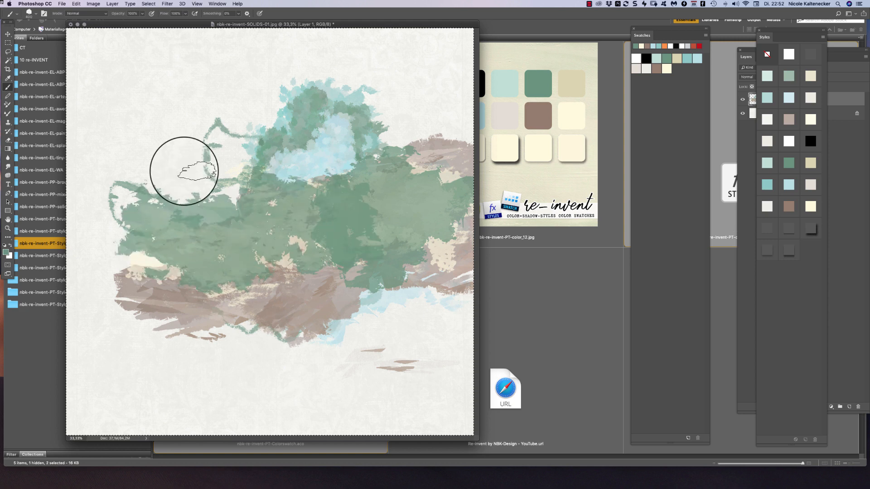
Paint a large green area in the paper's upper left corner and layer beige strokes over its right part and the blue dabs
mouse_move(184, 171)
left_mouse_down()
mouse_move(172, 113)
mouse_move(138, 73)
mouse_move(114, 66)
mouse_move(98, 86)
mouse_move(107, 117)
mouse_move(137, 133)
mouse_move(160, 168)
left_mouse_up()
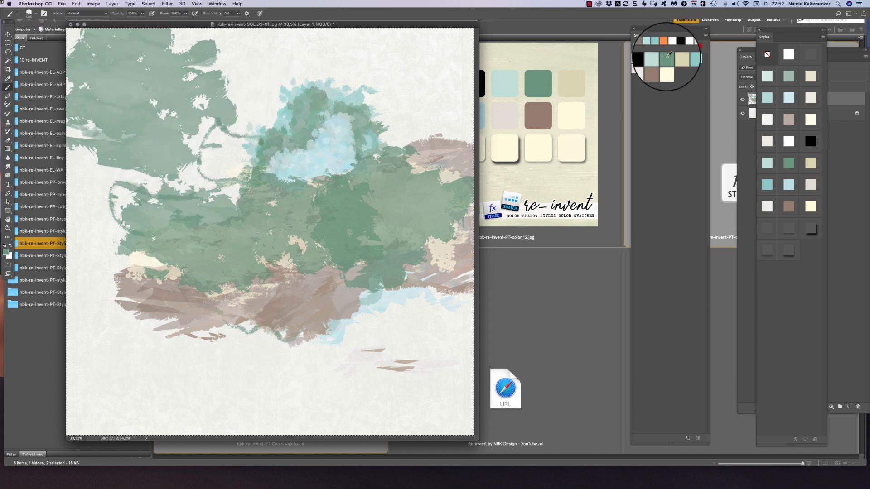
left_click(677, 58)
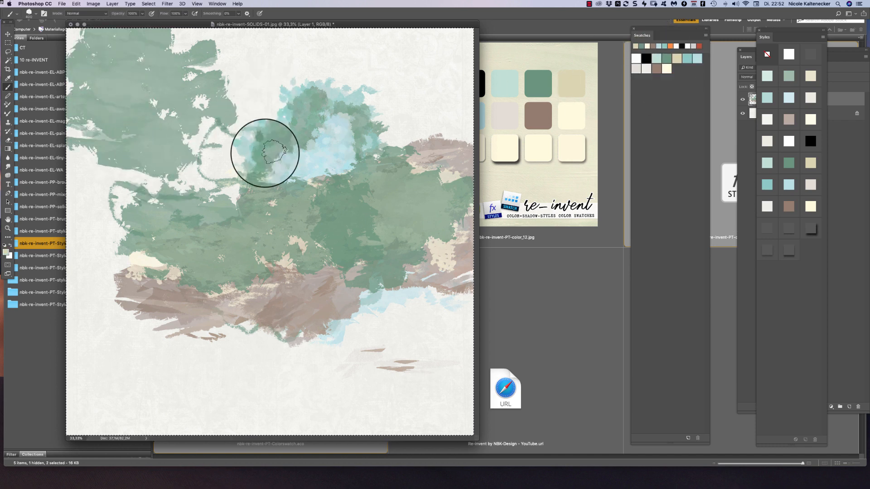
mouse_move(266, 151)
left_mouse_down()
mouse_move(196, 155)
mouse_move(262, 79)
mouse_move(205, 85)
mouse_move(176, 50)
mouse_move(202, 33)
mouse_move(305, 56)
mouse_move(401, 93)
mouse_move(292, 106)
mouse_move(222, 170)
mouse_move(275, 190)
left_mouse_up()
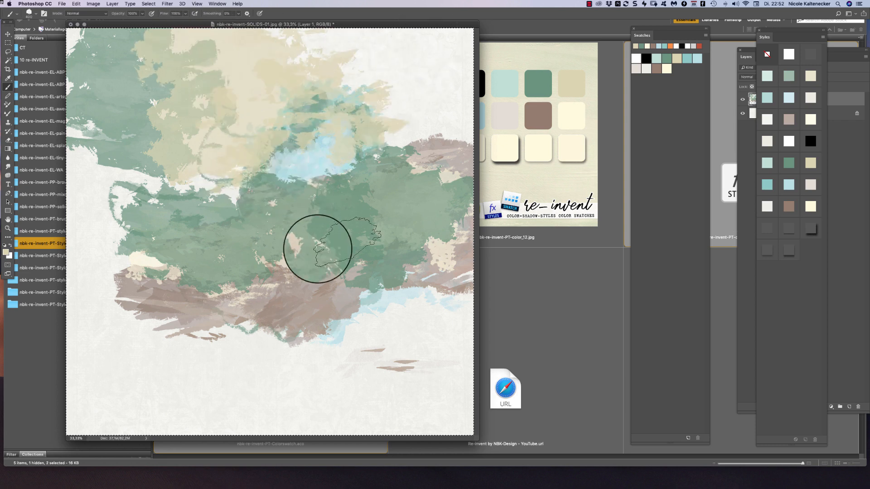
With the nbk-re-invent-tiny-watercolor-dynamic2 brush, draw black hill lines across the paper and a tree with a trunk and rounded crown
right_click(320, 280)
left_click(462, 247)
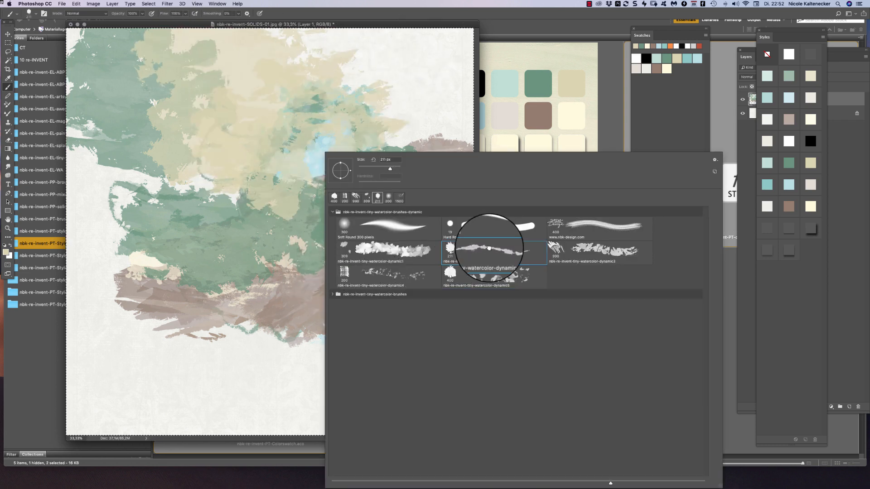
left_click(646, 58)
mouse_move(323, 293)
left_mouse_down()
mouse_move(249, 258)
mouse_move(233, 179)
mouse_move(212, 147)
mouse_move(236, 262)
mouse_move(287, 293)
mouse_move(390, 286)
left_mouse_up()
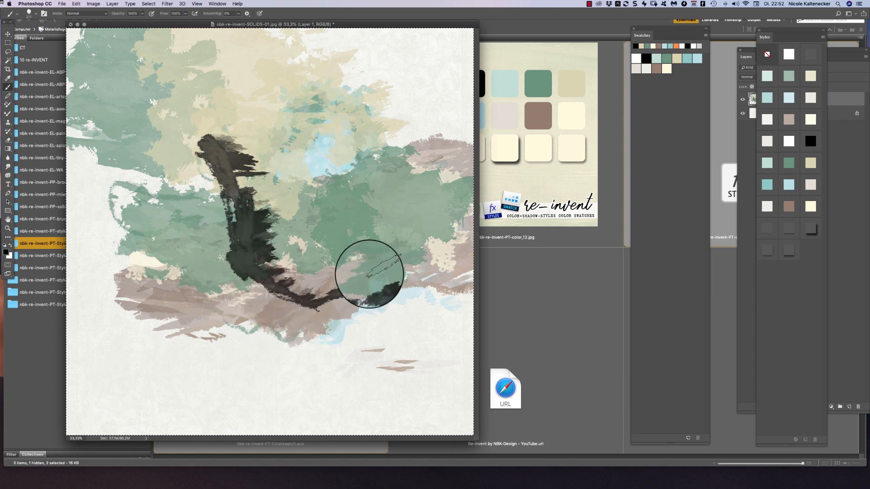
mouse_move(453, 237)
left_mouse_down()
mouse_move(246, 252)
mouse_move(223, 211)
mouse_move(282, 231)
mouse_move(244, 248)
mouse_move(130, 245)
mouse_move(57, 268)
mouse_move(218, 230)
mouse_move(388, 234)
mouse_move(501, 208)
left_mouse_up()
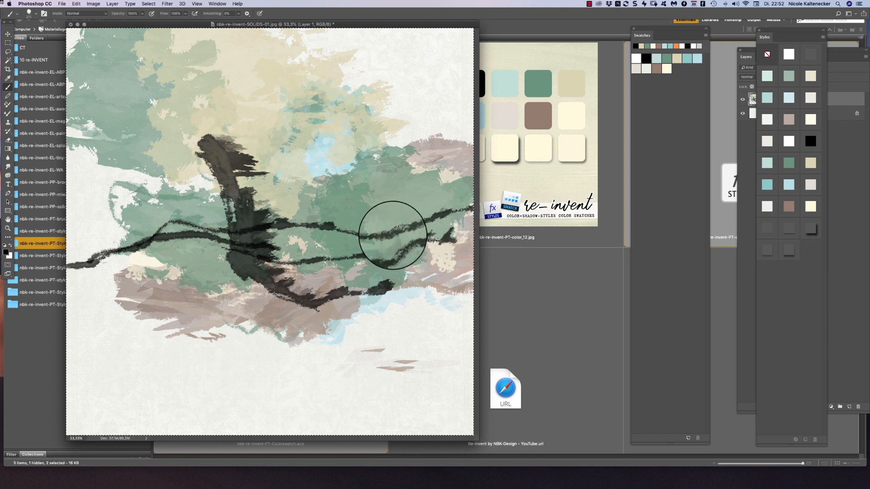
mouse_move(394, 229)
left_mouse_down()
mouse_move(392, 106)
mouse_move(352, 104)
mouse_move(381, 105)
mouse_move(385, 83)
mouse_move(361, 67)
mouse_move(359, 163)
mouse_move(391, 162)
mouse_move(386, 258)
mouse_move(437, 216)
mouse_move(257, 240)
mouse_move(120, 235)
mouse_move(68, 258)
mouse_move(102, 260)
mouse_move(73, 261)
mouse_move(111, 229)
mouse_move(128, 227)
mouse_move(113, 243)
mouse_move(133, 224)
mouse_move(188, 241)
mouse_move(225, 224)
mouse_move(325, 234)
mouse_move(306, 227)
mouse_move(355, 233)
mouse_move(442, 218)
mouse_move(366, 228)
mouse_move(435, 233)
mouse_move(474, 220)
mouse_move(491, 264)
mouse_move(368, 291)
mouse_move(291, 268)
left_mouse_up()
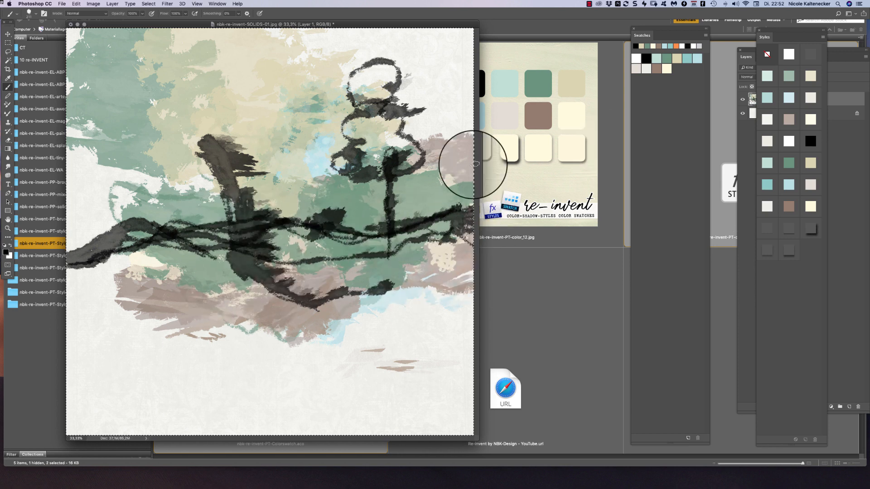
mouse_move(202, 144)
left_mouse_down()
mouse_move(224, 183)
mouse_move(28, 114)
mouse_move(291, 204)
mouse_move(271, 250)
mouse_move(384, 317)
mouse_move(266, 285)
mouse_move(496, 360)
left_mouse_up()
Paint aqua strokes along the long black slope line and fill the tree crown with aqua
left_click(695, 58)
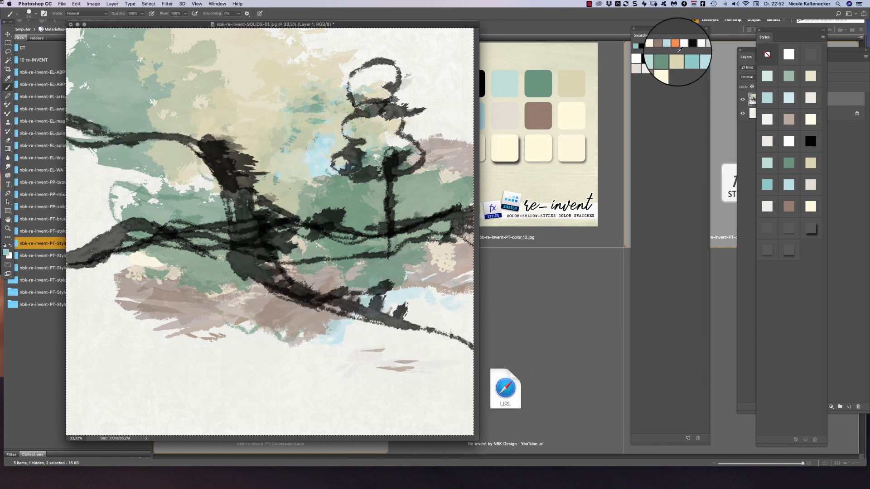
mouse_move(225, 181)
left_mouse_down()
mouse_move(251, 233)
mouse_move(285, 272)
mouse_move(378, 320)
mouse_move(454, 344)
left_mouse_up()
mouse_move(482, 370)
left_mouse_down()
mouse_move(455, 331)
mouse_move(346, 313)
mouse_move(302, 291)
mouse_move(245, 235)
mouse_move(228, 167)
mouse_move(159, 129)
mouse_move(55, 121)
mouse_move(123, 136)
left_mouse_up()
mouse_move(398, 131)
left_mouse_down()
mouse_move(364, 140)
mouse_move(349, 114)
mouse_move(341, 128)
mouse_move(361, 128)
mouse_move(359, 64)
mouse_move(358, 96)
mouse_move(374, 76)
mouse_move(374, 65)
mouse_move(351, 83)
mouse_move(357, 100)
mouse_move(377, 134)
mouse_move(386, 121)
mouse_move(374, 116)
mouse_move(387, 150)
mouse_move(406, 160)
mouse_move(378, 145)
mouse_move(348, 164)
mouse_move(369, 135)
left_mouse_up()
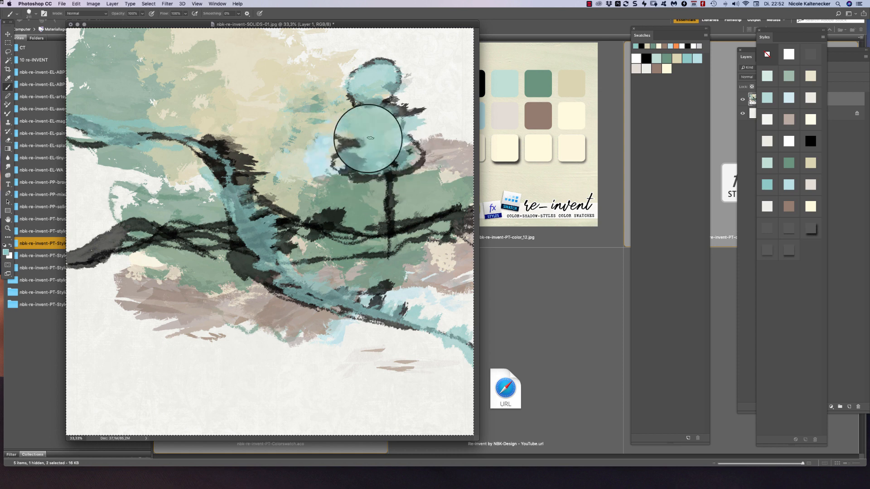
Fill the hill between the upper and lower black lines on the paper's left side with green strokes
left_click(667, 56)
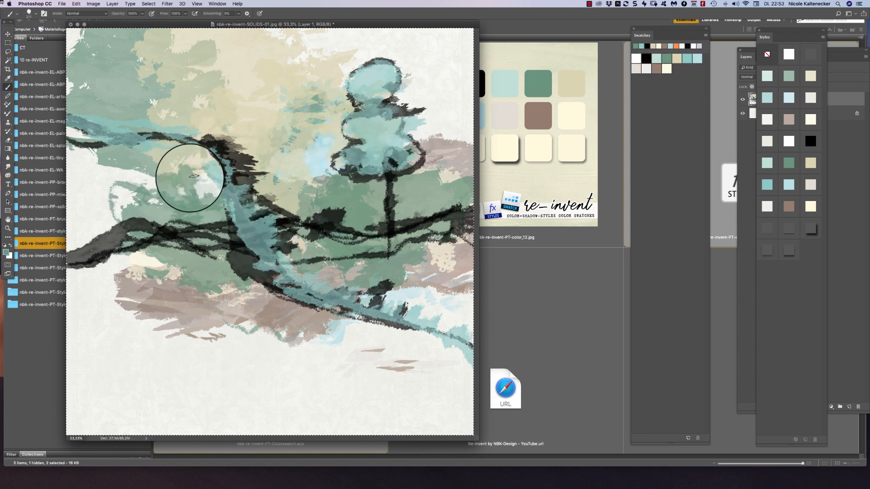
mouse_move(194, 175)
left_mouse_down()
mouse_move(214, 161)
mouse_move(66, 138)
mouse_move(81, 210)
mouse_move(99, 211)
mouse_move(122, 169)
mouse_move(150, 168)
left_mouse_up()
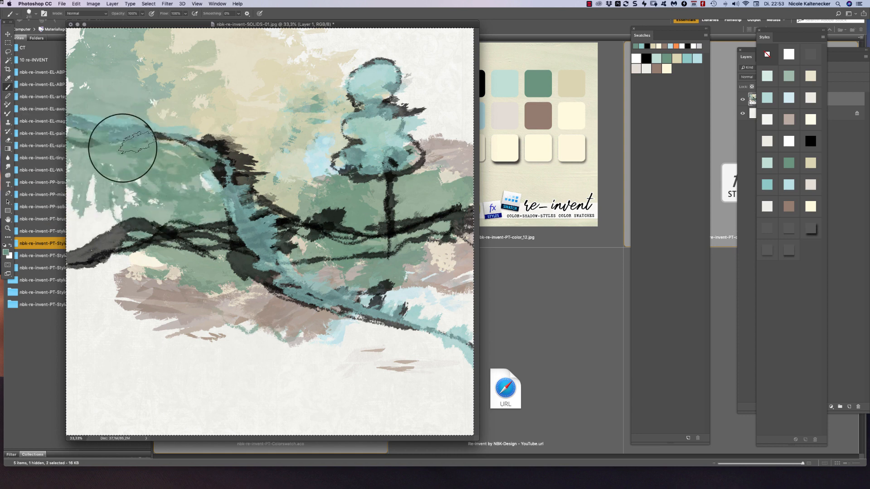
mouse_move(111, 147)
left_mouse_down()
mouse_move(185, 148)
mouse_move(229, 208)
mouse_move(228, 215)
mouse_move(206, 205)
mouse_move(199, 212)
mouse_move(218, 230)
mouse_move(122, 223)
mouse_move(82, 184)
left_mouse_up()
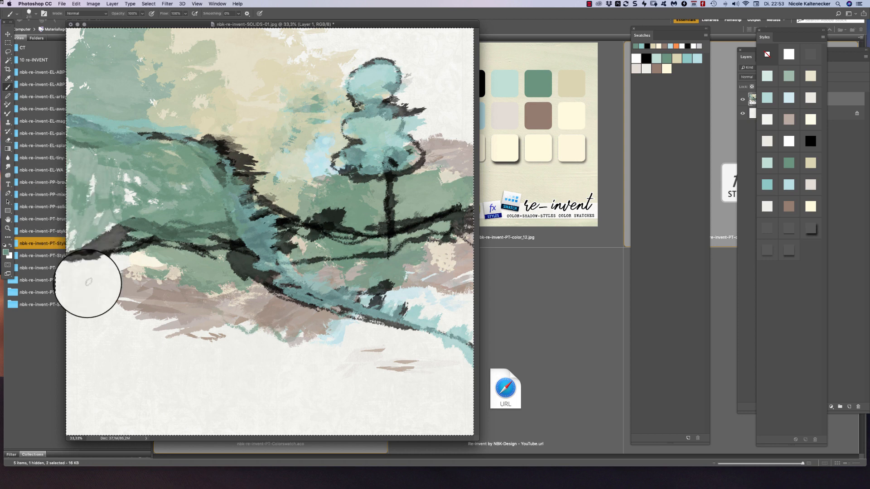
Show the rulers, enlarge the document window, and paint light blue sky strokes in both upper corners and over the beige area
key("super+r")
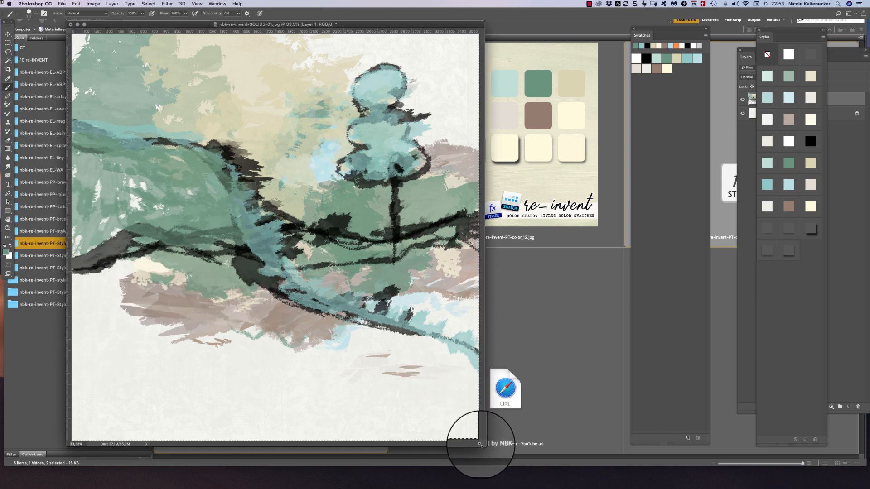
left_click_drag(484, 446, 515, 458)
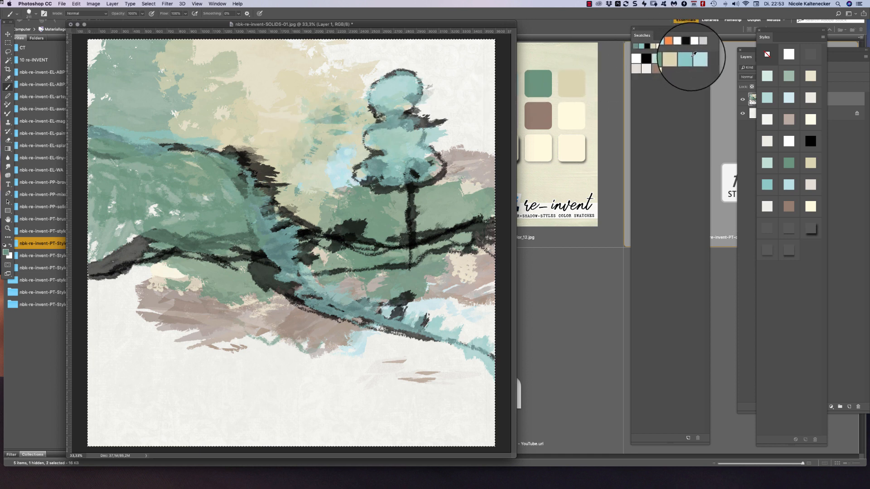
left_click(636, 45)
mouse_move(150, 116)
left_mouse_down()
mouse_move(106, 98)
mouse_move(121, 119)
mouse_move(98, 109)
mouse_move(86, 50)
mouse_move(124, 104)
mouse_move(105, 31)
left_mouse_up()
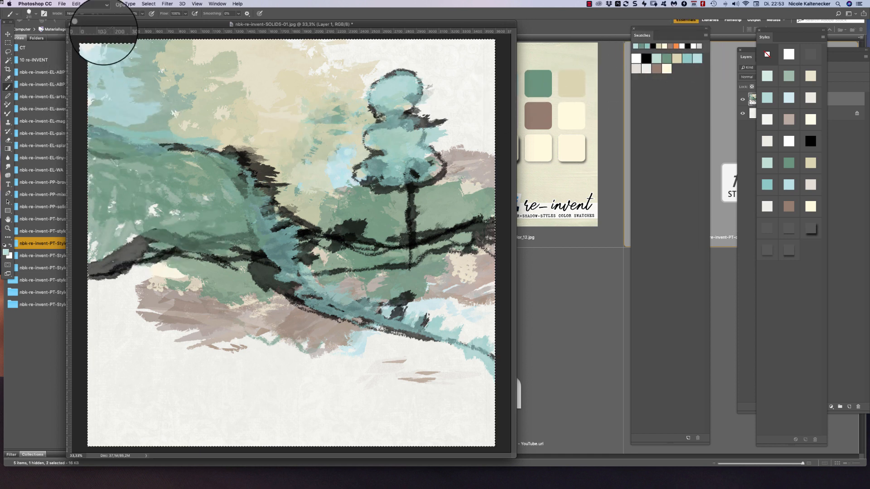
mouse_move(471, 143)
left_mouse_down()
mouse_move(456, 158)
mouse_move(432, 143)
mouse_move(484, 140)
mouse_move(474, 83)
mouse_move(445, 84)
mouse_move(454, 118)
mouse_move(440, 101)
mouse_move(450, 72)
mouse_move(492, 80)
mouse_move(485, 57)
mouse_move(432, 34)
mouse_move(421, 41)
mouse_move(421, 70)
mouse_move(384, 49)
mouse_move(360, 51)
left_mouse_up()
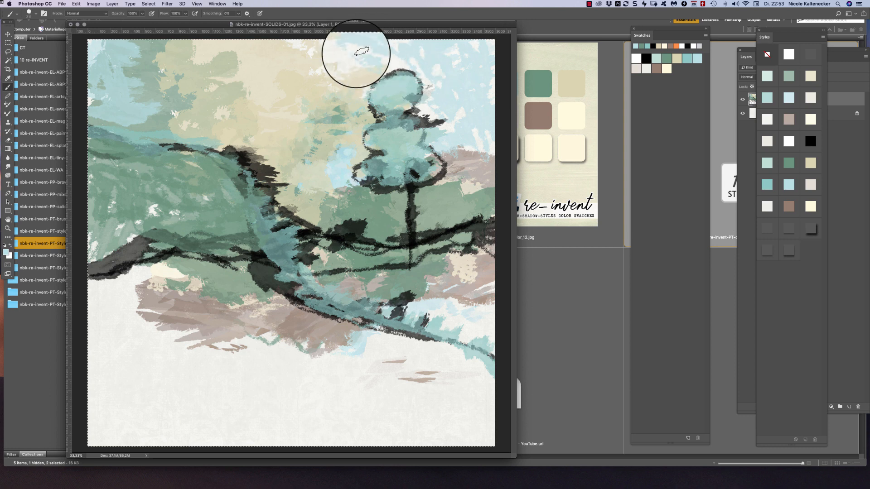
left_click_drag(267, 86, 234, 80)
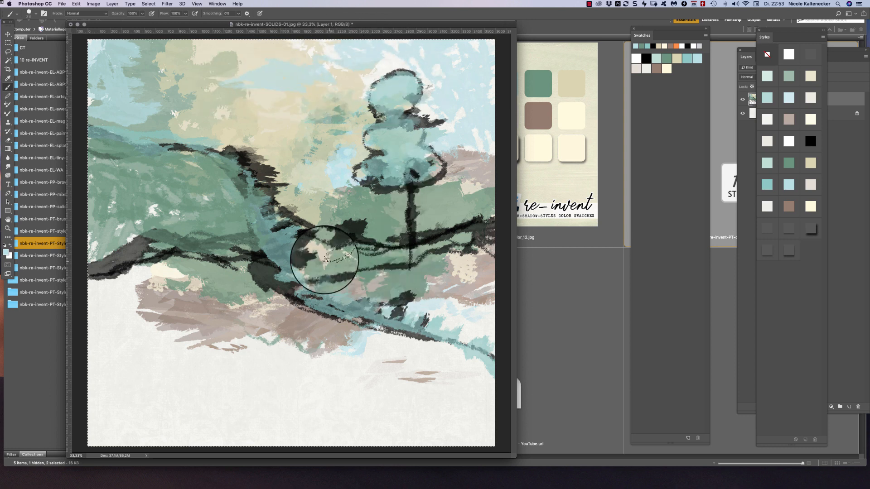
Extend the light blue sky down to the hill line and around the tree trunk to the paper's right edge
mouse_move(241, 185)
left_mouse_down()
mouse_move(269, 181)
mouse_move(335, 213)
mouse_move(361, 197)
mouse_move(370, 214)
mouse_move(394, 222)
mouse_move(386, 194)
mouse_move(371, 206)
mouse_move(353, 190)
mouse_move(379, 221)
mouse_move(375, 237)
mouse_move(337, 216)
mouse_move(322, 221)
mouse_move(275, 171)
left_mouse_up()
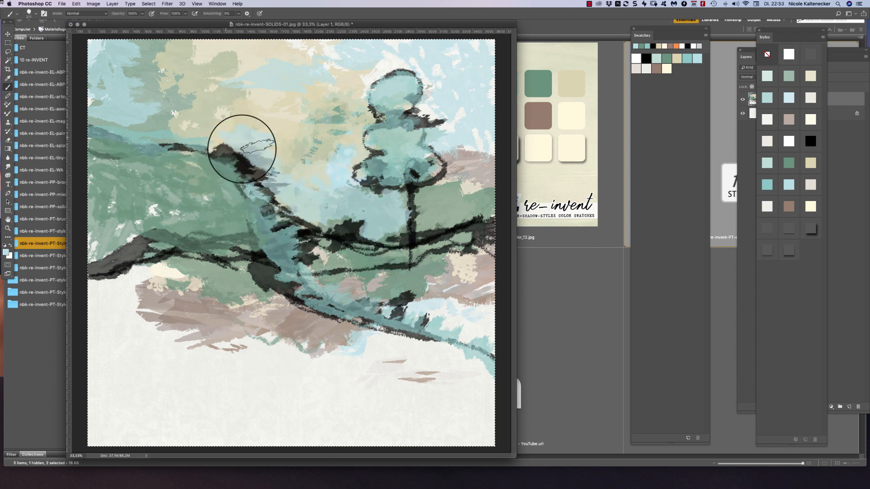
left_click_drag(162, 122, 186, 118)
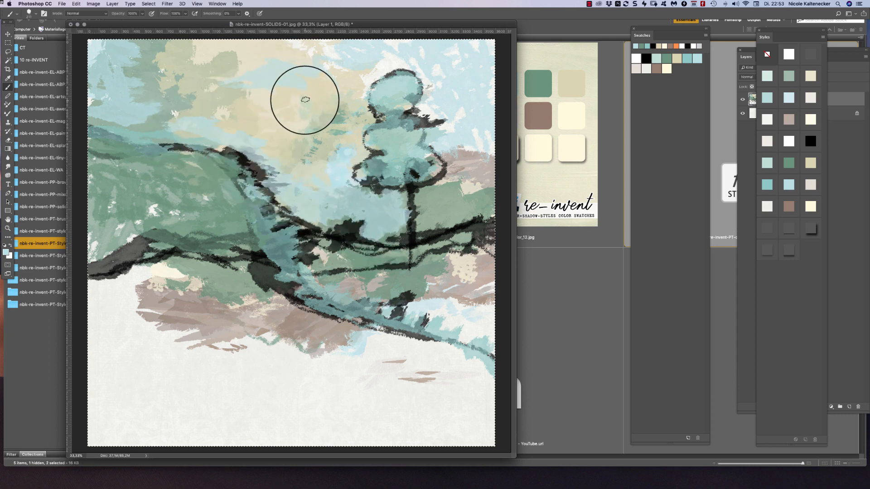
mouse_move(413, 188)
left_mouse_down()
mouse_move(425, 203)
mouse_move(413, 200)
mouse_move(431, 213)
left_mouse_up()
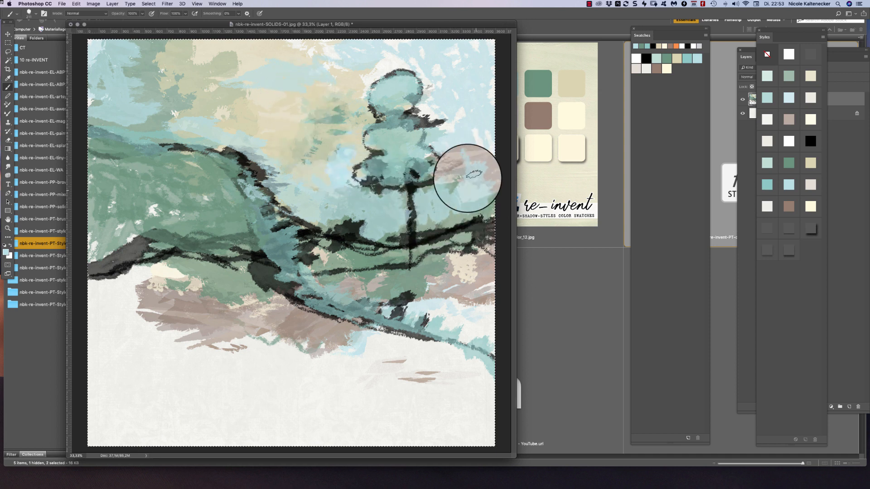
mouse_move(448, 178)
left_mouse_down()
mouse_move(448, 157)
mouse_move(471, 170)
mouse_move(467, 130)
mouse_move(484, 173)
left_mouse_up()
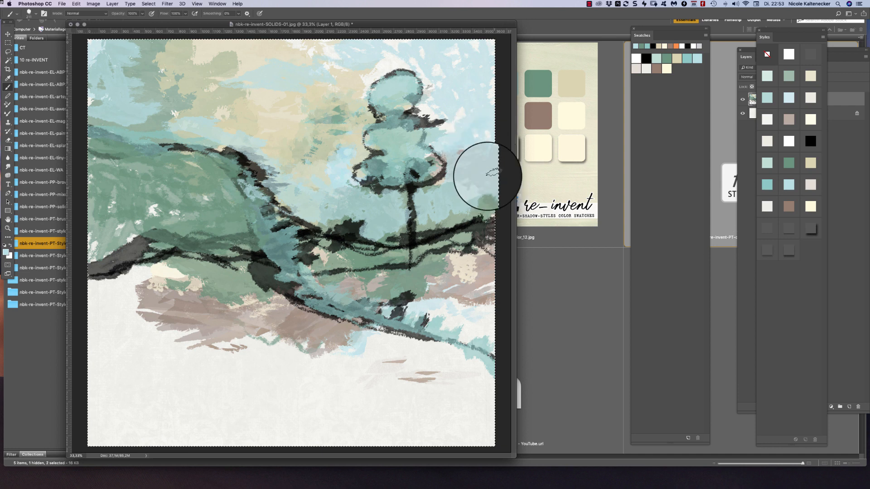
With the nbk-re-invent-tiny-watercolor-dynamic5 brush, cover the foreground below the hill lines with brown
right_click(334, 295)
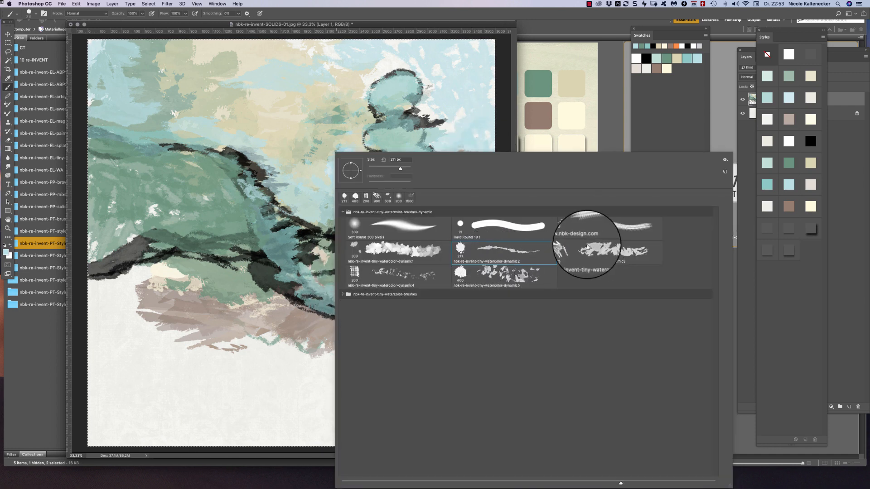
double_click(517, 273)
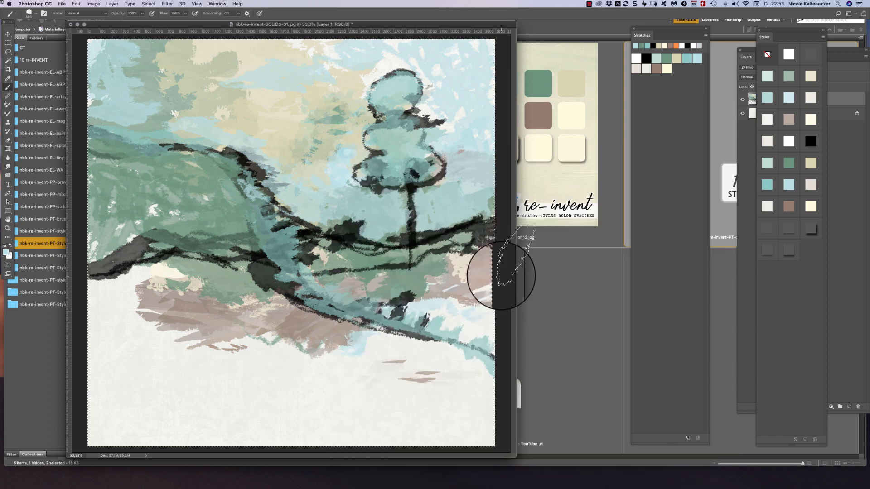
left_click(656, 69)
mouse_move(181, 283)
left_mouse_down()
mouse_move(87, 313)
mouse_move(90, 282)
mouse_move(112, 286)
mouse_move(190, 319)
mouse_move(472, 388)
mouse_move(469, 397)
mouse_move(430, 392)
mouse_move(423, 415)
mouse_move(304, 421)
mouse_move(189, 396)
mouse_move(154, 367)
mouse_move(129, 406)
mouse_move(107, 407)
mouse_move(96, 341)
mouse_move(120, 352)
mouse_move(124, 395)
mouse_move(94, 409)
mouse_move(102, 427)
mouse_move(88, 430)
mouse_move(146, 354)
mouse_move(504, 382)
mouse_move(436, 359)
mouse_move(338, 419)
mouse_move(220, 425)
mouse_move(180, 445)
mouse_move(150, 430)
left_mouse_up()
With the nbk-re-invent-tiny-watercolor-dynamic3 brush, paint broad light blue strokes over the sky above the left hill
right_click(285, 269)
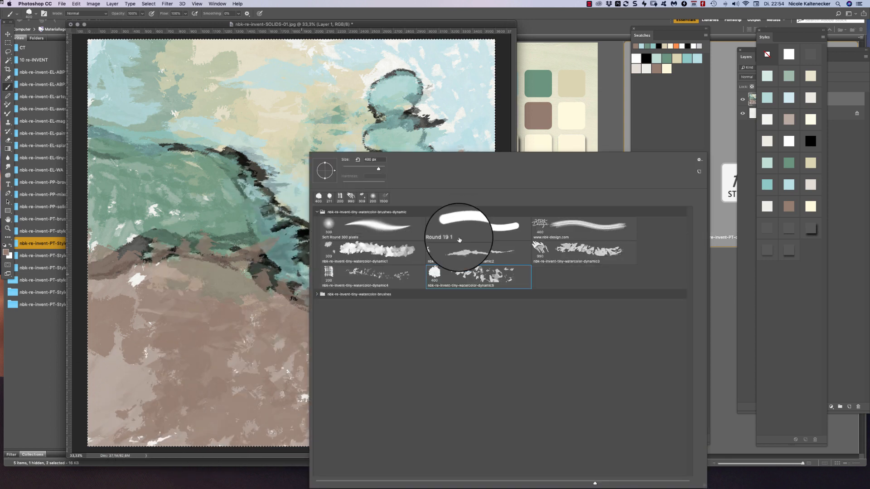
double_click(569, 245)
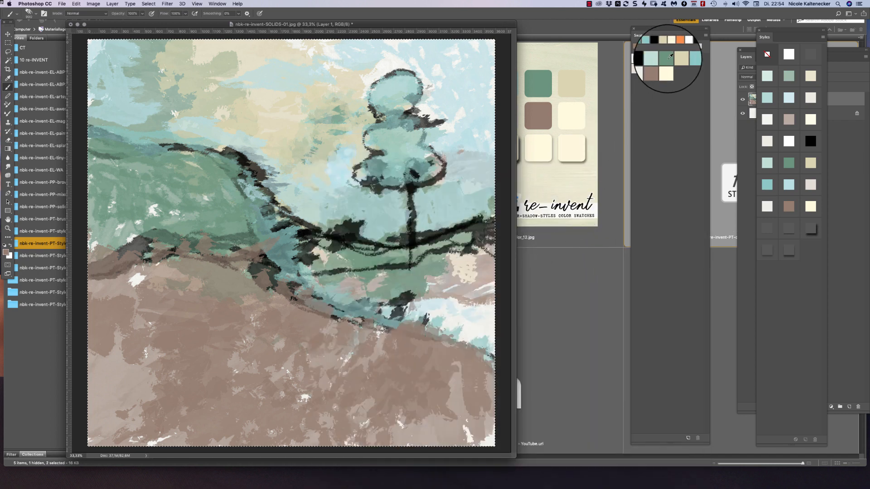
left_click(697, 58)
mouse_move(226, 228)
left_mouse_down()
mouse_move(264, 126)
mouse_move(186, 88)
mouse_move(159, 62)
mouse_move(170, 72)
mouse_move(130, 72)
mouse_move(107, 48)
mouse_move(171, 39)
left_mouse_up()
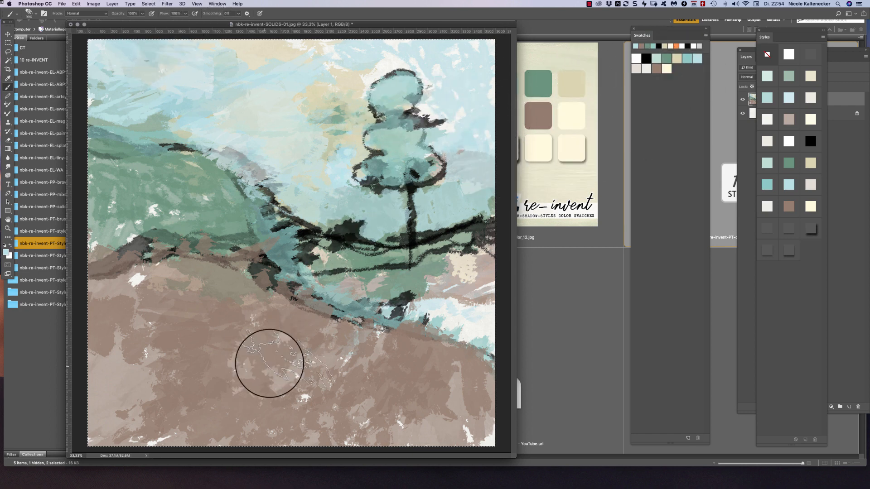
With the nbk-re-invent-tiny-watercolor-dynamic2 brush, redraw the tree outline, trunk and hill contours in black
right_click(337, 389)
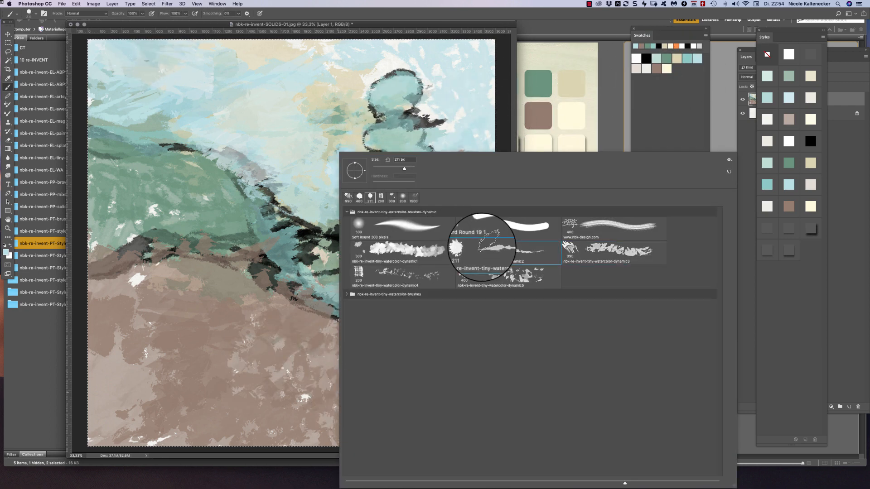
double_click(482, 247)
left_click(645, 59)
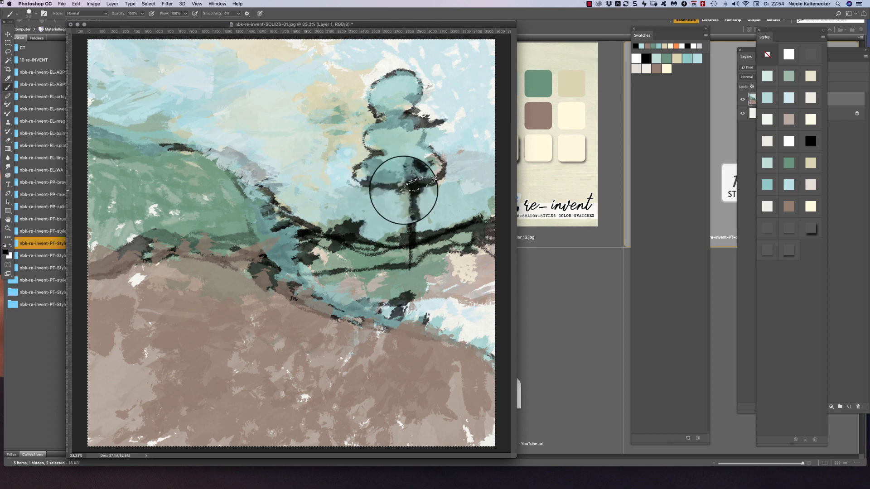
mouse_move(403, 191)
left_mouse_down()
mouse_move(406, 236)
mouse_move(404, 187)
mouse_move(368, 186)
mouse_move(374, 164)
mouse_move(359, 165)
mouse_move(374, 152)
mouse_move(361, 133)
mouse_move(376, 122)
mouse_move(366, 109)
mouse_move(406, 79)
mouse_move(407, 108)
mouse_move(421, 135)
mouse_move(407, 146)
mouse_move(444, 165)
mouse_move(399, 188)
mouse_move(407, 241)
mouse_move(445, 236)
mouse_move(381, 250)
mouse_move(307, 225)
mouse_move(221, 179)
mouse_move(194, 146)
mouse_move(79, 137)
mouse_move(109, 144)
mouse_move(74, 109)
mouse_move(102, 132)
mouse_move(194, 160)
mouse_move(265, 218)
mouse_move(378, 261)
mouse_move(300, 263)
mouse_move(322, 272)
mouse_move(256, 274)
mouse_move(194, 253)
mouse_move(101, 263)
mouse_move(128, 251)
mouse_move(235, 283)
mouse_move(254, 279)
mouse_move(516, 372)
mouse_move(493, 357)
left_mouse_up()
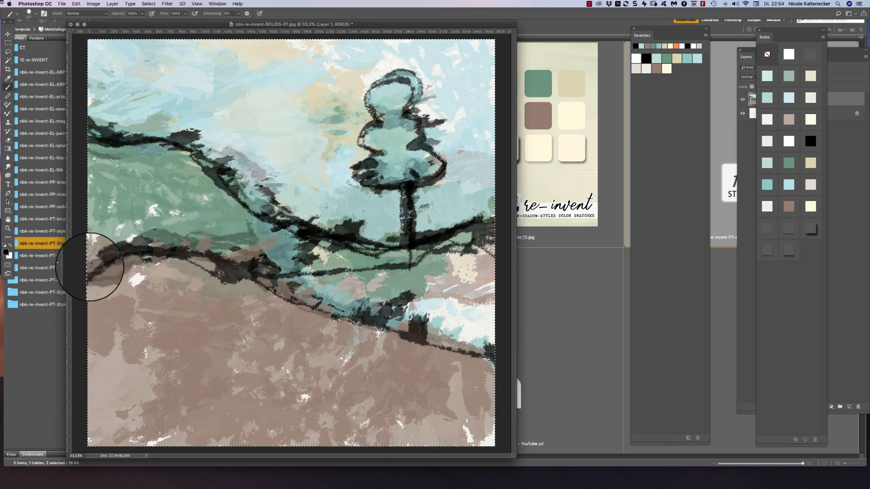
mouse_move(181, 261)
left_mouse_down()
mouse_move(240, 276)
mouse_move(492, 225)
left_mouse_up()
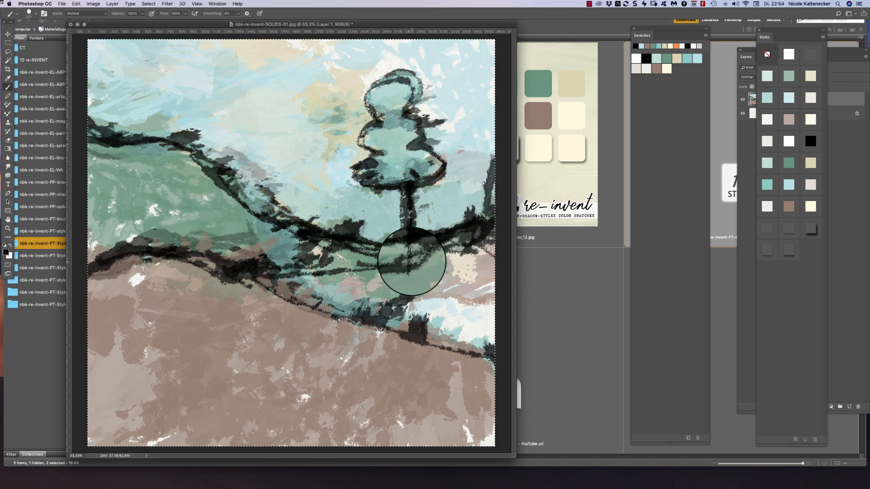
mouse_move(310, 311)
left_mouse_down()
mouse_move(495, 358)
mouse_move(485, 366)
mouse_move(500, 374)
mouse_move(336, 335)
mouse_move(225, 257)
left_mouse_up()
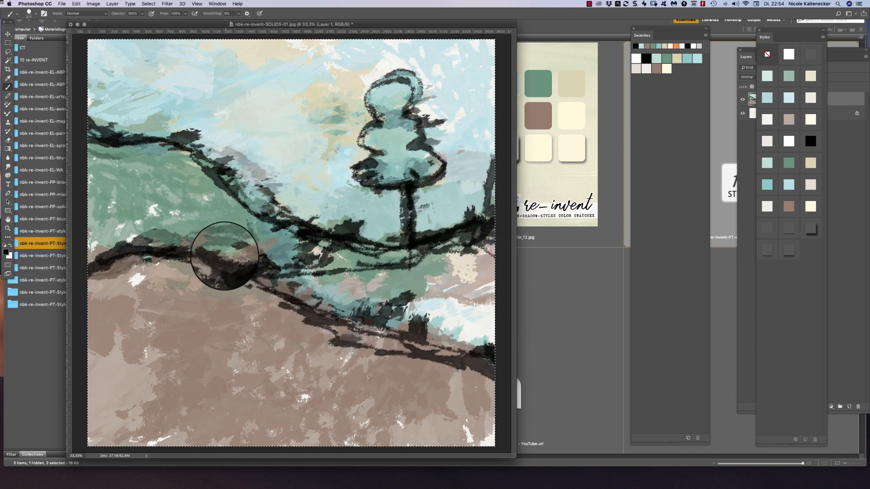
Paint aqua strokes over the brown foreground below the left black ridge line, and pick the green swatch as the brush color
left_click(687, 58)
mouse_move(235, 297)
left_mouse_down()
mouse_move(196, 286)
mouse_move(141, 260)
mouse_move(53, 294)
mouse_move(94, 269)
mouse_move(201, 274)
mouse_move(163, 285)
mouse_move(141, 277)
left_mouse_up()
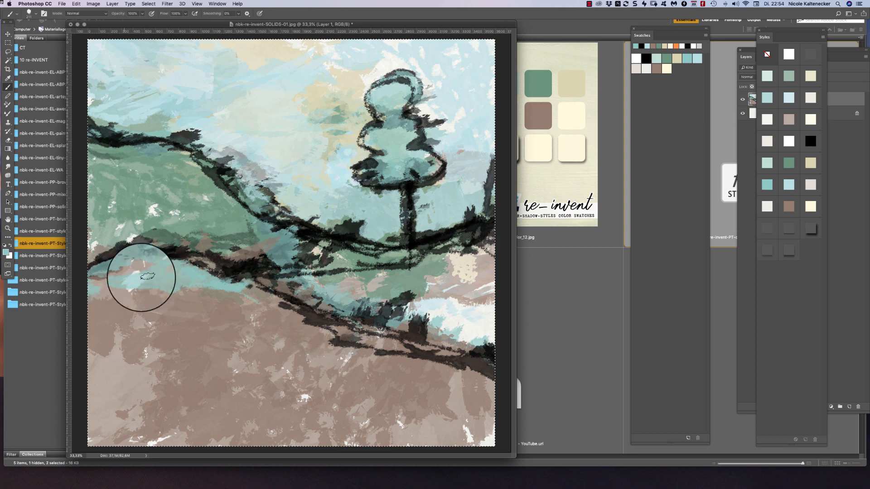
mouse_move(92, 293)
left_mouse_down()
mouse_move(129, 285)
mouse_move(242, 304)
left_mouse_up()
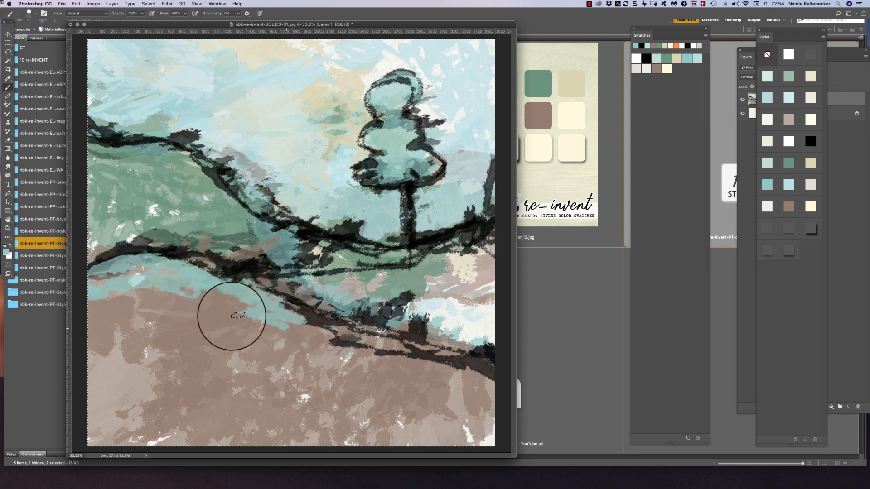
left_click_drag(184, 305, 111, 299)
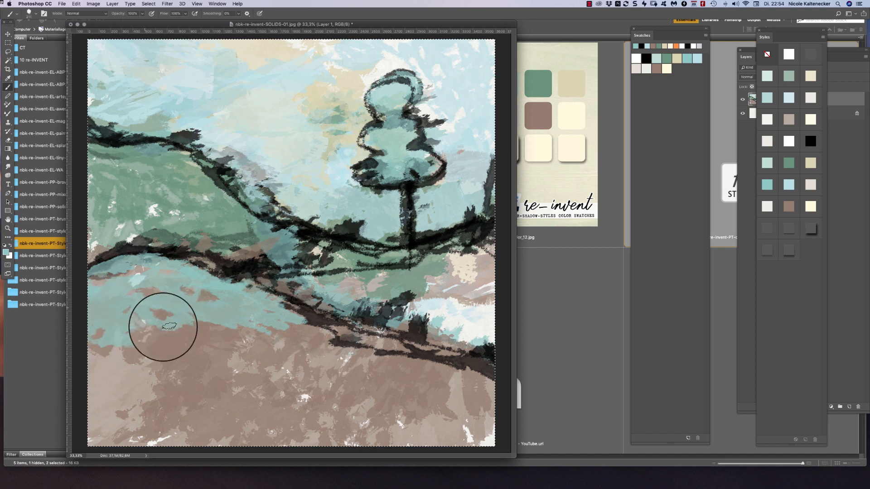
left_click(666, 58)
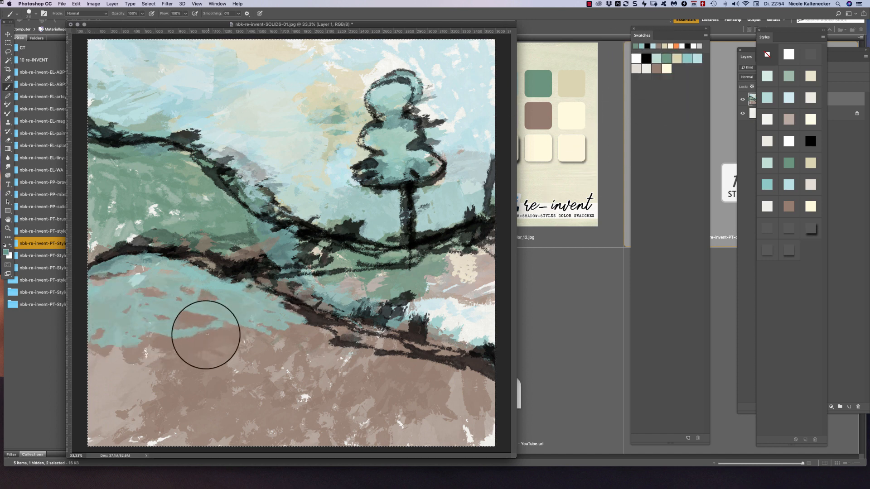
Paint green over the brown foreground below the black ridge line, covering the remaining area with the nbk-re-invent-tiny-watercolor-dynamic4 brush
left_click_drag(188, 321, 155, 305)
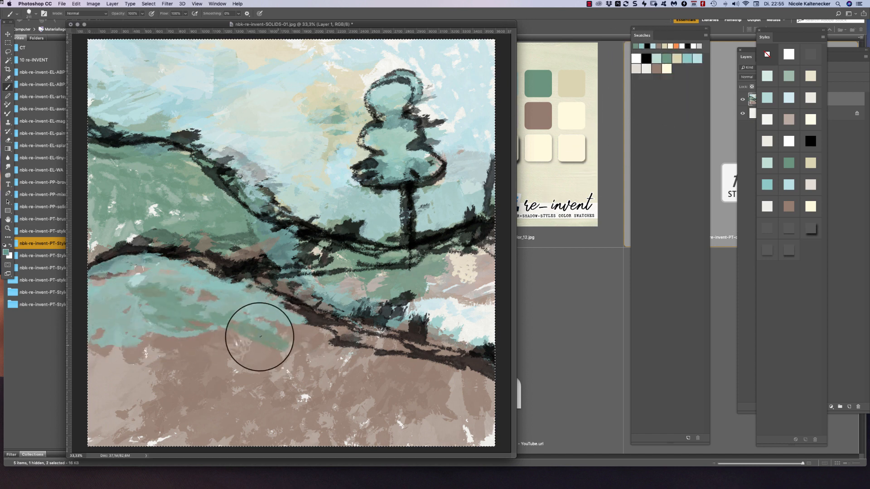
mouse_move(259, 336)
left_mouse_down()
mouse_move(348, 352)
mouse_move(279, 327)
mouse_move(436, 358)
left_mouse_up()
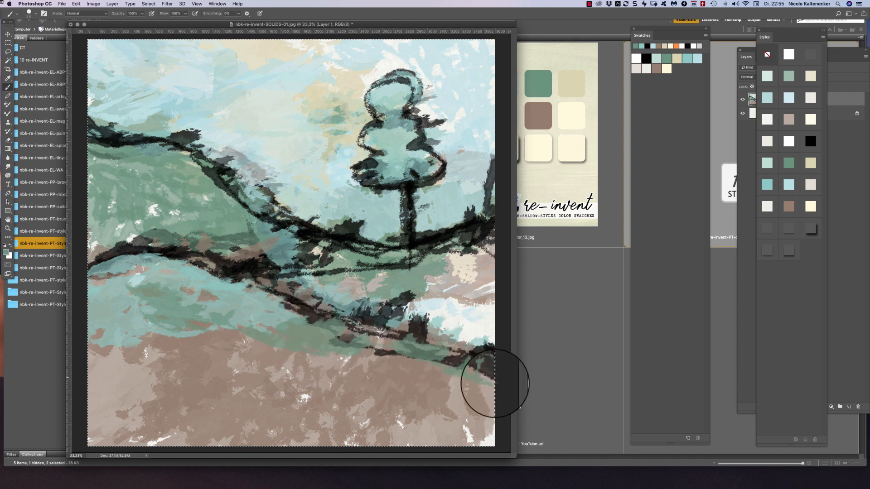
mouse_move(494, 383)
left_mouse_down()
mouse_move(472, 388)
mouse_move(369, 364)
left_mouse_up()
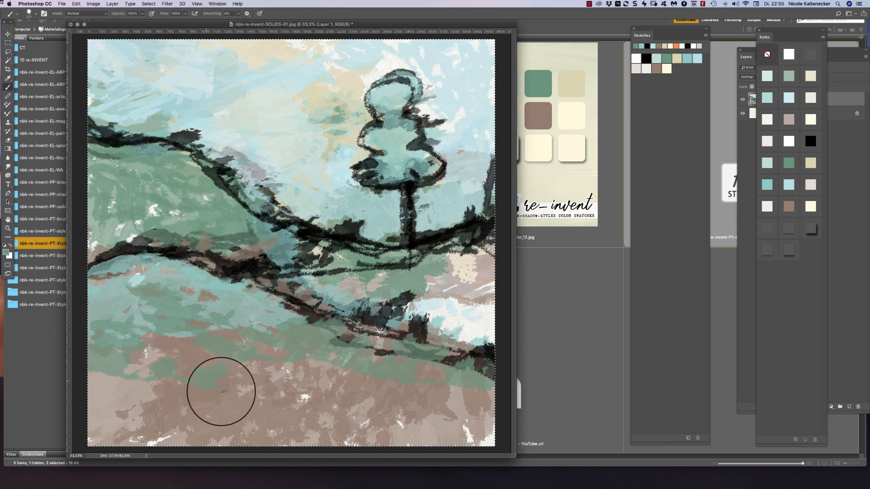
right_click(312, 378)
double_click(389, 271)
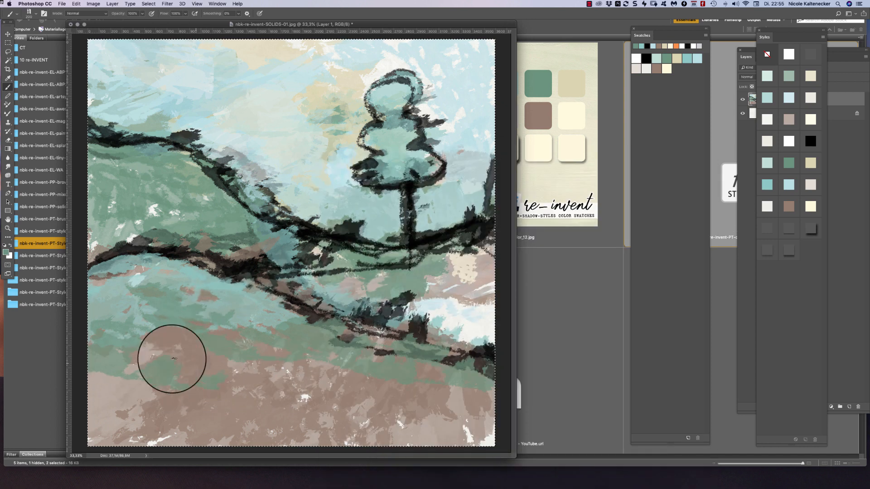
mouse_move(172, 359)
left_mouse_down()
mouse_move(150, 348)
mouse_move(174, 344)
left_mouse_up()
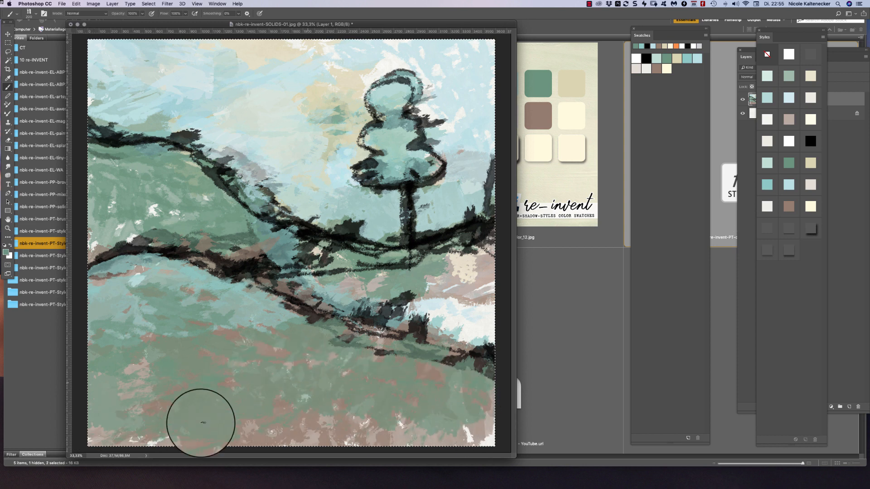
Pick the aqua swatch and paint aqua strokes across the whole green foreground down to the lower edge
left_click(687, 59)
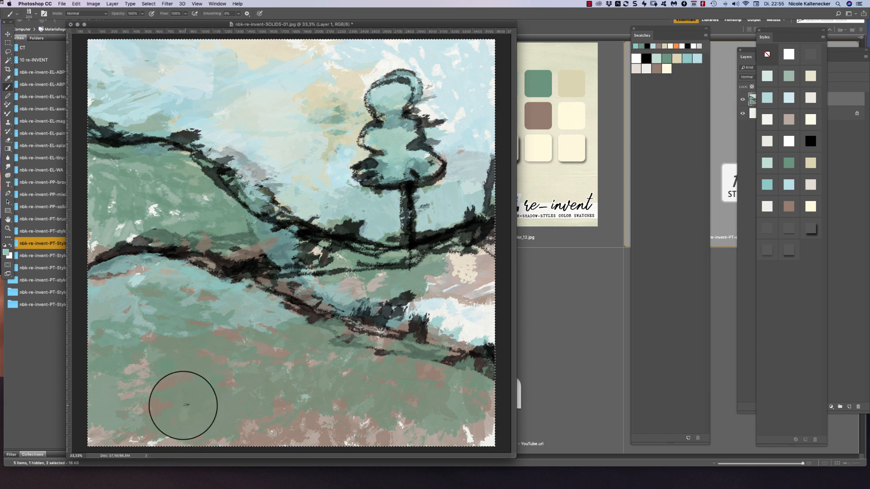
mouse_move(180, 396)
left_mouse_down()
mouse_move(124, 371)
mouse_move(149, 346)
mouse_move(130, 345)
left_mouse_up()
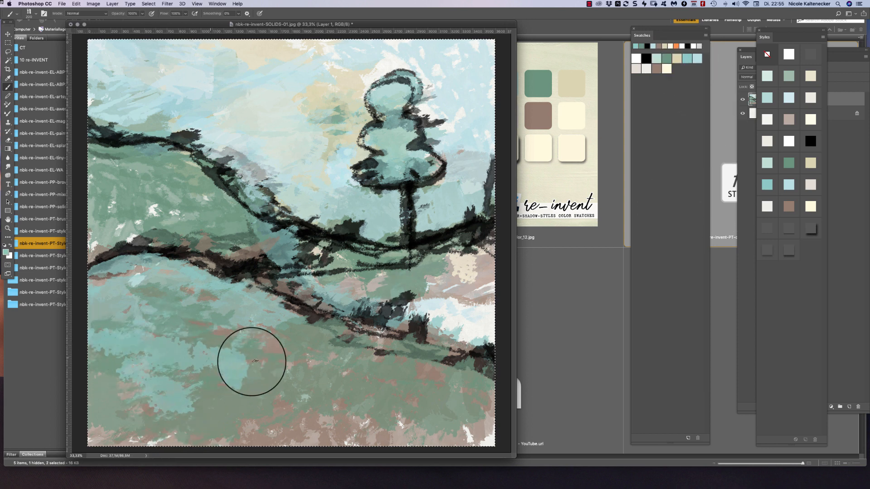
mouse_move(204, 346)
left_mouse_down()
mouse_move(293, 347)
mouse_move(500, 424)
mouse_move(390, 398)
left_mouse_up()
mouse_move(263, 409)
left_mouse_down()
mouse_move(116, 446)
mouse_move(94, 406)
mouse_move(165, 431)
mouse_move(338, 429)
left_mouse_up()
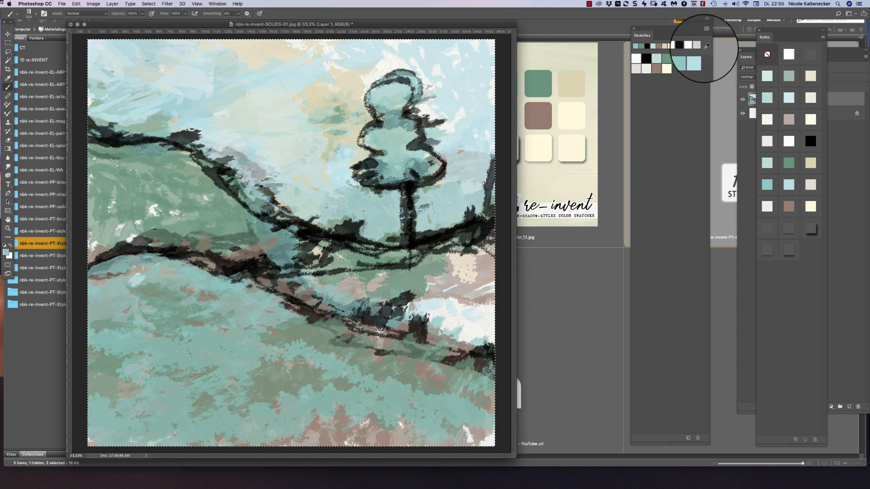
Add beige patches at the left of the foreground and light mint patches across its middle and lower right
left_click(677, 58)
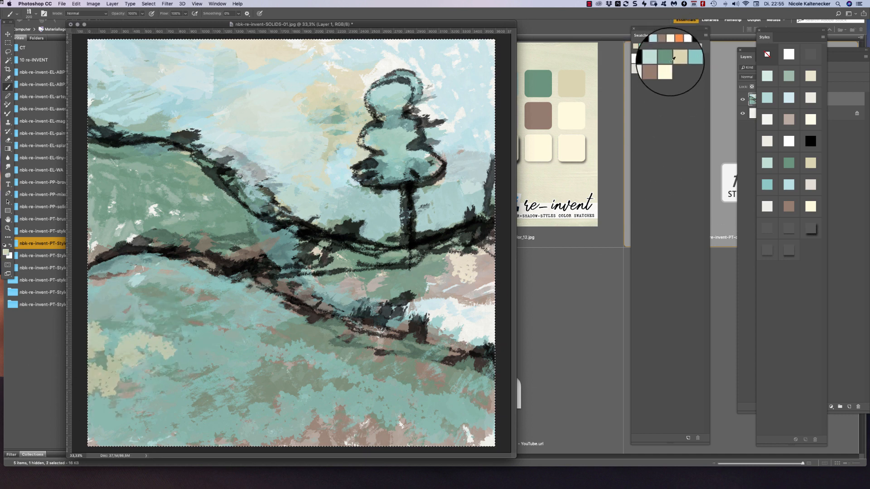
left_click(657, 80)
left_click(504, 244)
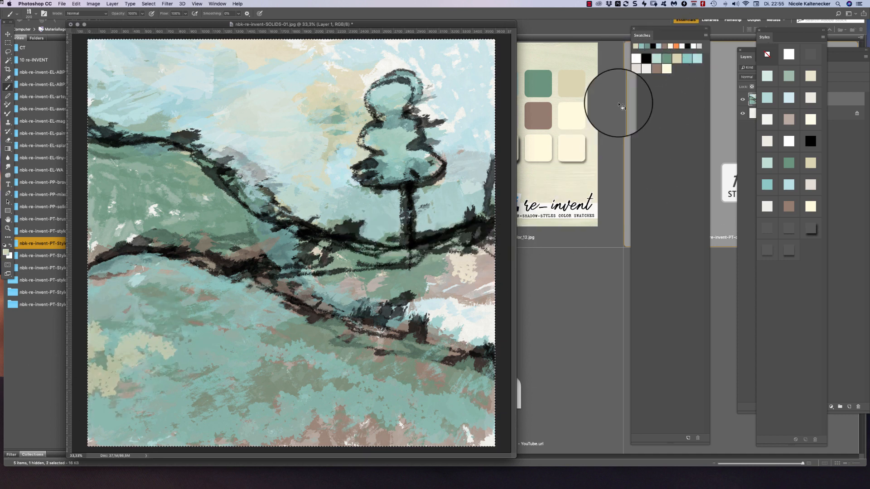
mouse_move(286, 385)
left_mouse_down()
mouse_move(237, 383)
mouse_move(293, 388)
mouse_move(339, 408)
mouse_move(338, 420)
mouse_move(264, 441)
mouse_move(355, 445)
mouse_move(390, 422)
mouse_move(481, 453)
left_mouse_up()
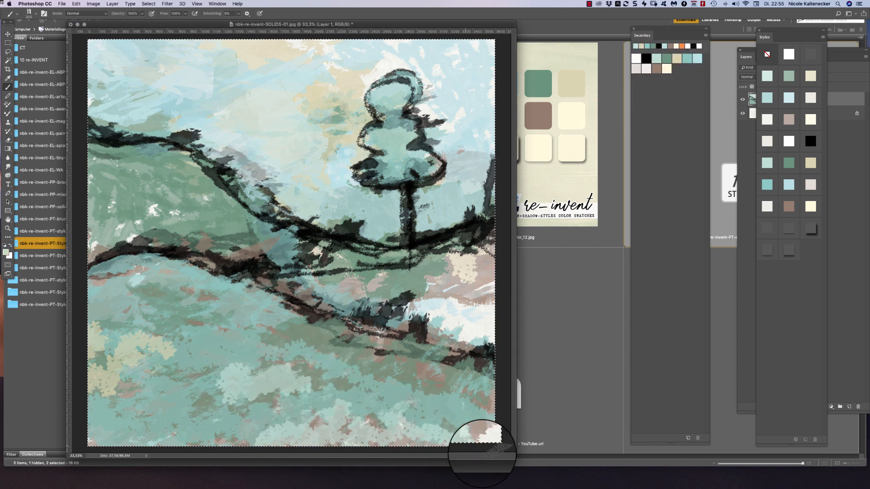
With the nbk-re-invent-tiny-watercolor-dynamic1 brush, paint light mint cloud-like bushes across the foreground below the ridge
right_click(397, 383)
double_click(484, 253)
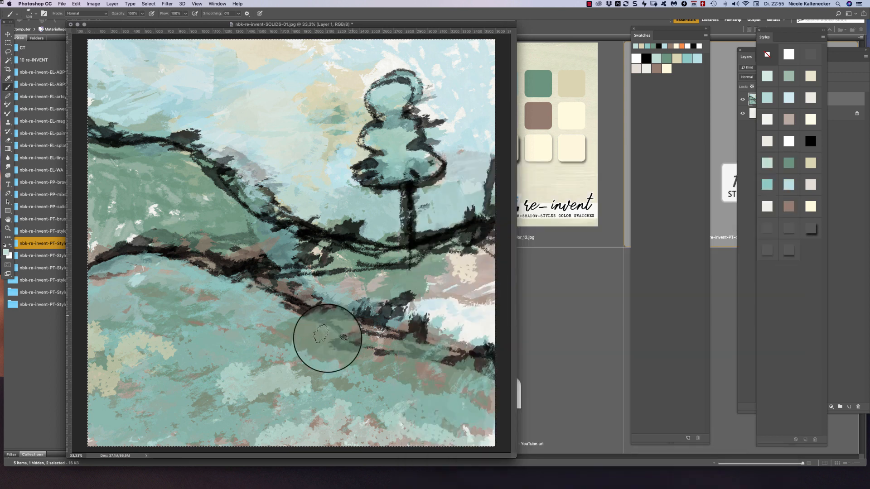
mouse_move(326, 340)
left_mouse_down()
mouse_move(292, 353)
mouse_move(310, 346)
mouse_move(273, 338)
mouse_move(380, 373)
mouse_move(379, 358)
mouse_move(434, 396)
left_mouse_up()
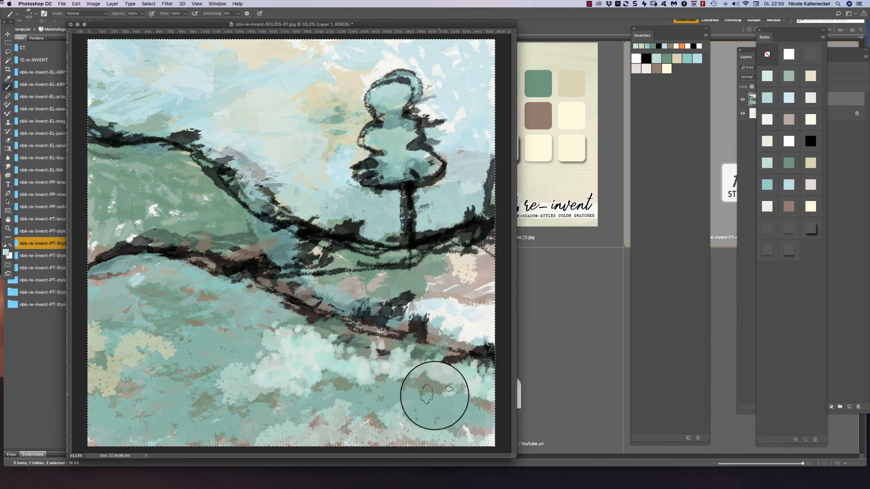
mouse_move(168, 343)
left_mouse_down()
mouse_move(243, 356)
mouse_move(271, 344)
left_mouse_up()
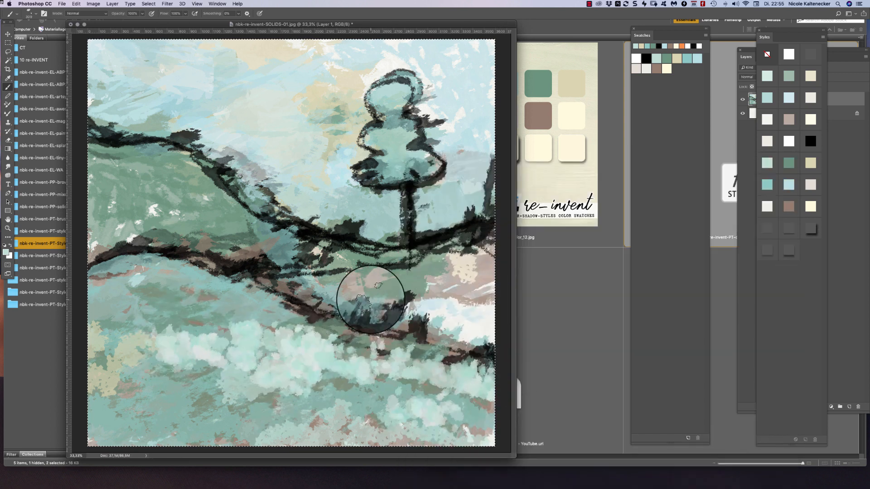
Paint a band of black blobs through the foreground bushes and layer cream blobs over it
left_click(647, 58)
mouse_move(143, 358)
left_mouse_down()
mouse_move(203, 355)
mouse_move(202, 364)
mouse_move(234, 382)
mouse_move(224, 386)
mouse_move(288, 369)
mouse_move(322, 369)
left_mouse_up()
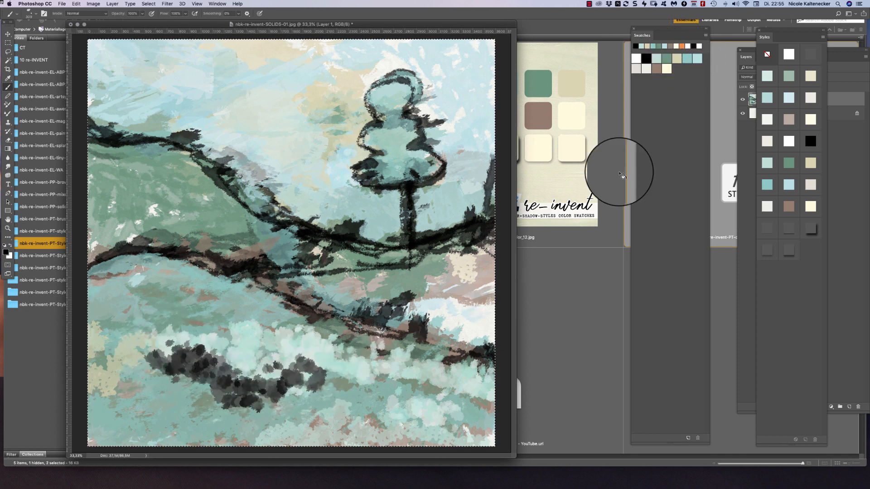
left_click(666, 69)
mouse_move(149, 356)
left_mouse_down()
mouse_move(169, 351)
mouse_move(229, 380)
mouse_move(313, 375)
mouse_move(243, 400)
left_mouse_up()
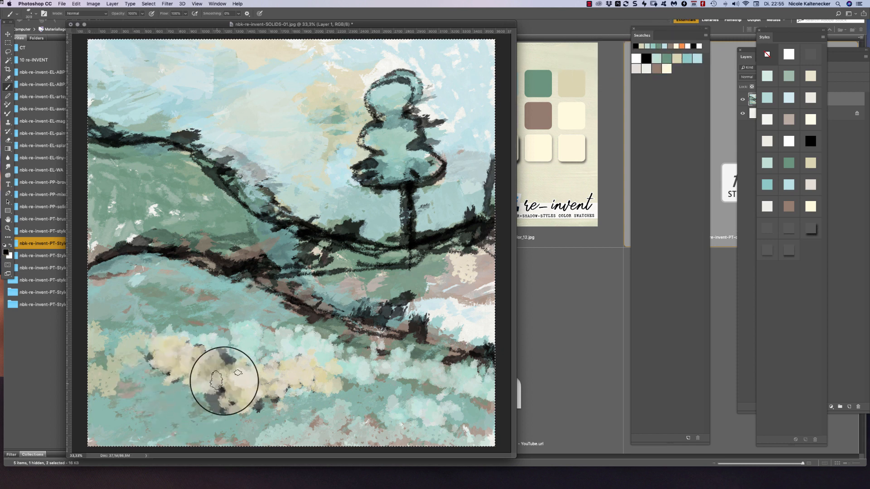
Reinforce the ridge and hill contours in black, and outline the cream bushes and foreground with the nbk-re-invent-tiny-watercolor-dynamic2 brush
left_click_drag(327, 318, 372, 328)
right_click(370, 306)
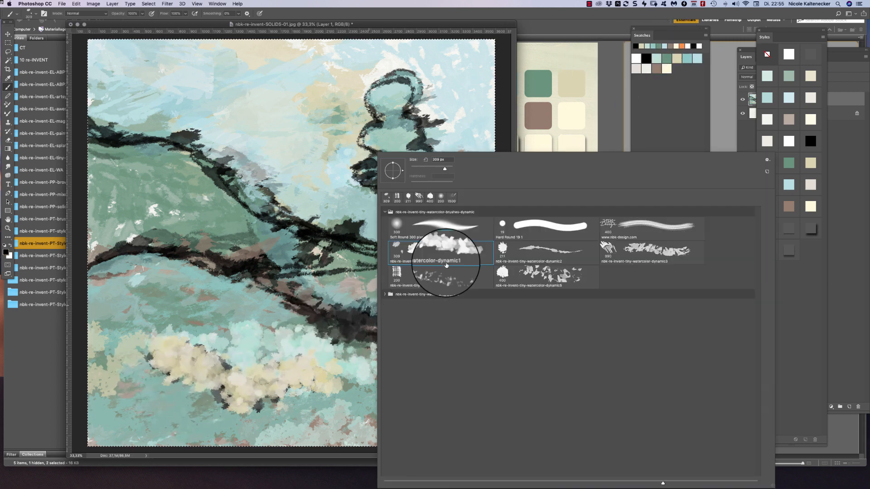
double_click(520, 249)
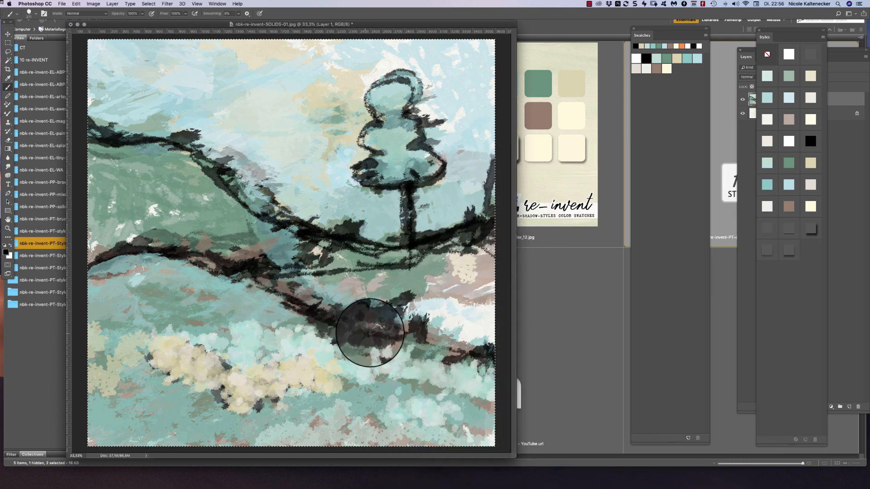
left_click_drag(396, 373, 345, 384)
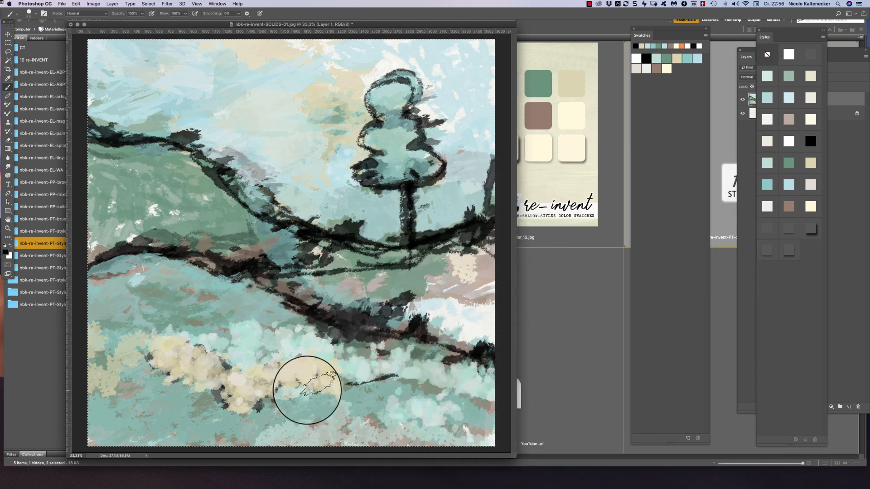
mouse_move(148, 386)
left_mouse_down()
mouse_move(301, 359)
mouse_move(456, 381)
left_mouse_up()
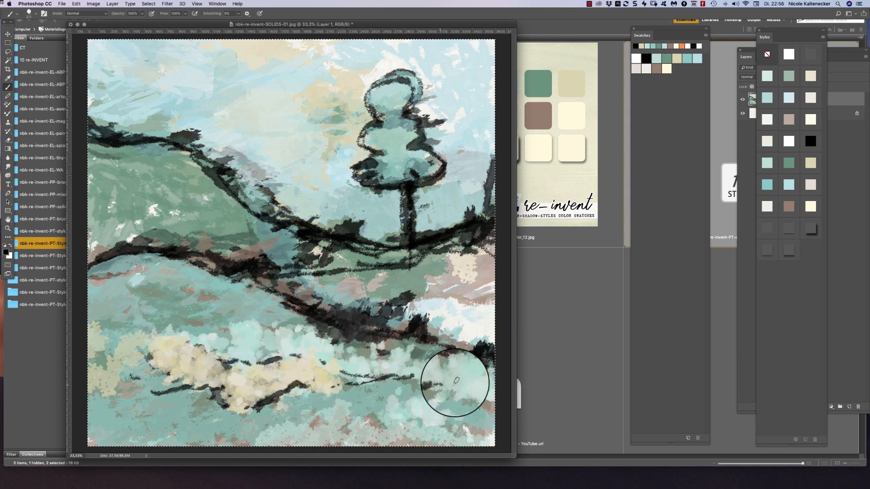
left_click_drag(465, 342, 502, 356)
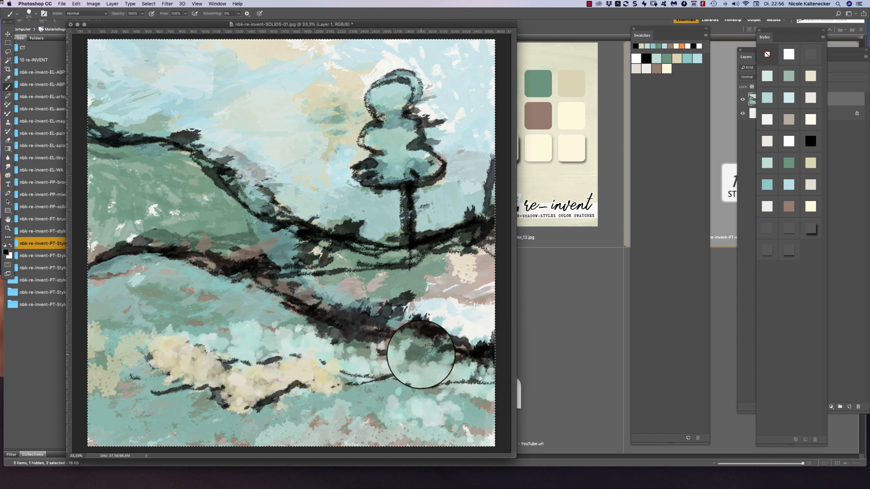
left_click_drag(250, 298, 143, 261)
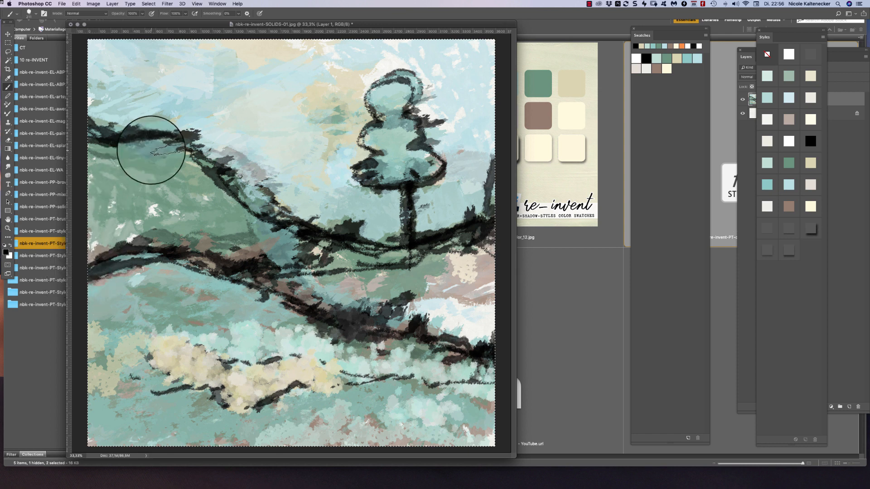
mouse_move(85, 136)
left_mouse_down()
mouse_move(116, 133)
mouse_move(168, 148)
mouse_move(294, 222)
mouse_move(393, 247)
mouse_move(435, 229)
mouse_move(480, 234)
mouse_move(486, 191)
mouse_move(450, 260)
mouse_move(404, 304)
mouse_move(512, 302)
left_mouse_up()
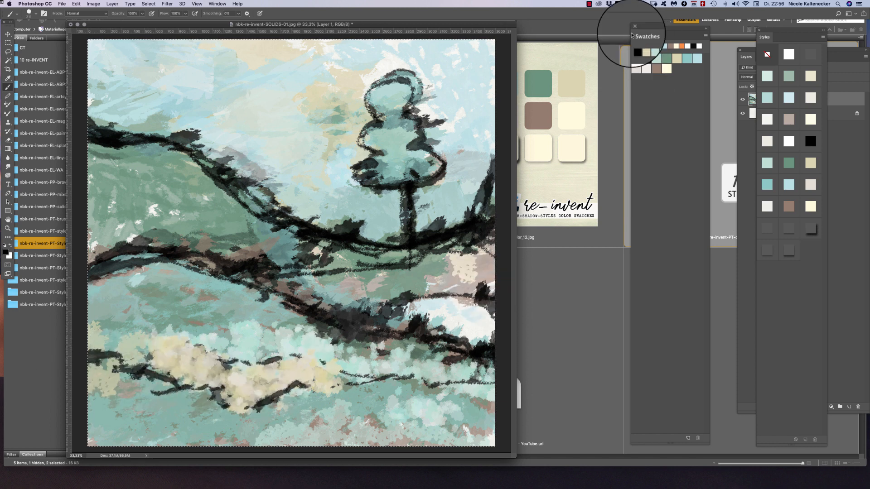
With the nbk-re-invent-tiny-watercolor-dynamic3 brush and the off-white swatch, paint strokes over the left foreground and the upper sky
left_click(636, 69)
right_click(243, 325)
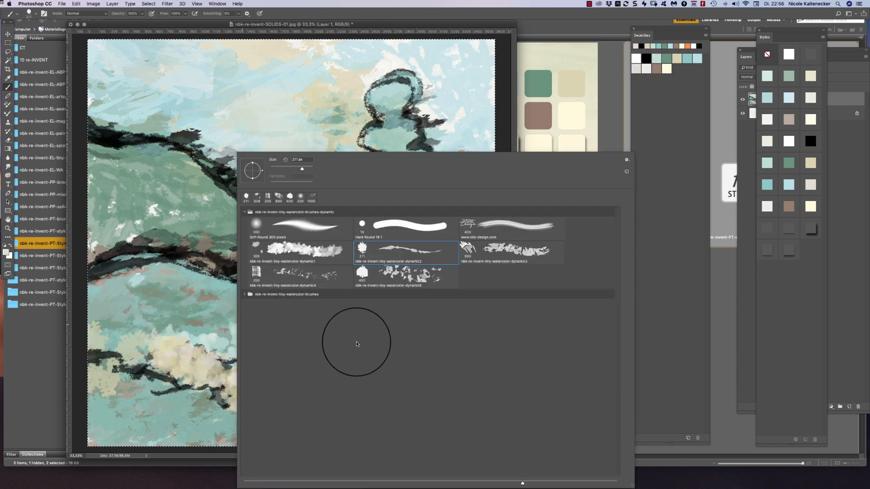
double_click(485, 253)
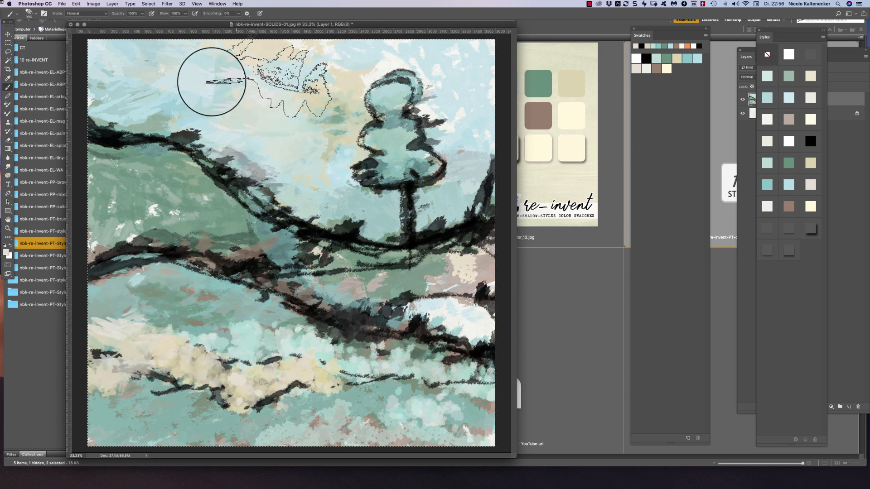
mouse_move(134, 65)
left_mouse_down()
mouse_move(115, 68)
mouse_move(127, 46)
left_mouse_up()
left_click_drag(475, 98, 460, 60)
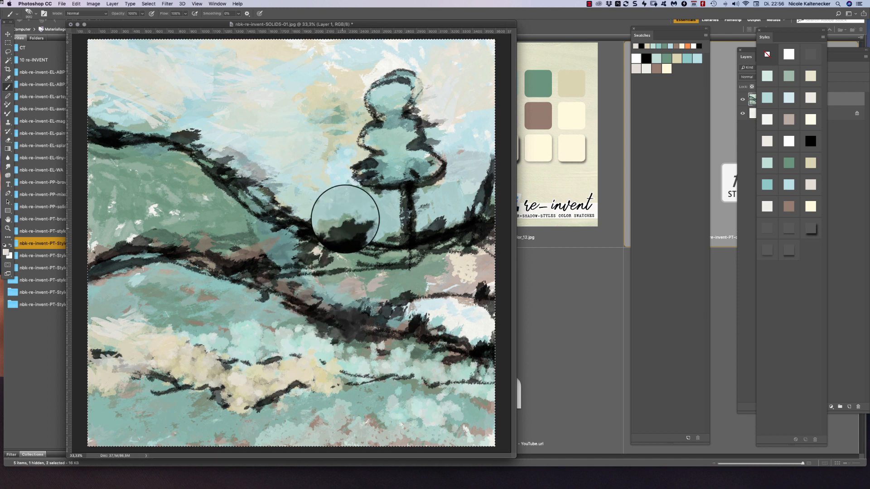
Move the painting's window aside, switch to Adobe Bridge and open the nbk-re-invent-EL-tiny-watercolor-brushes folder
left_click_drag(416, 24, 505, 24)
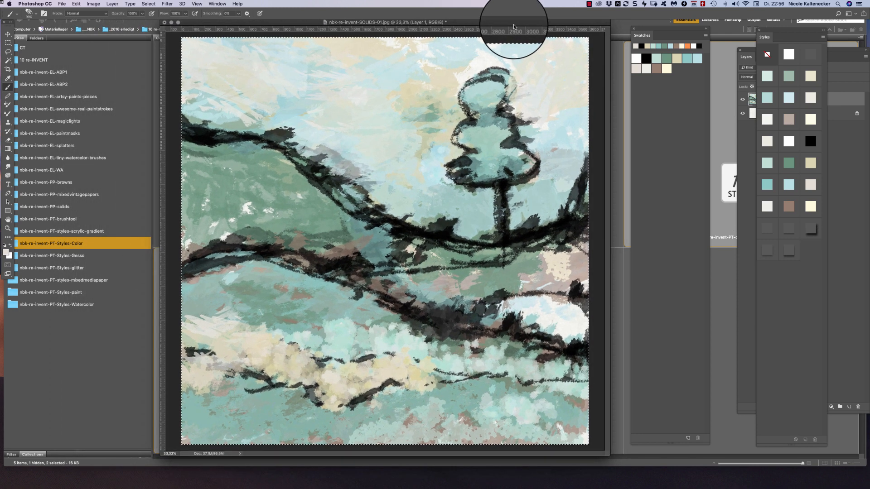
left_click(121, 388)
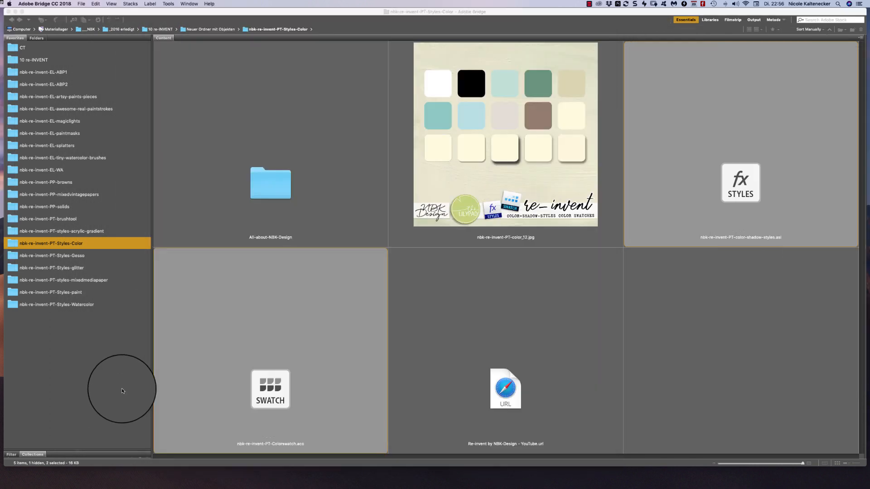
left_click(89, 158)
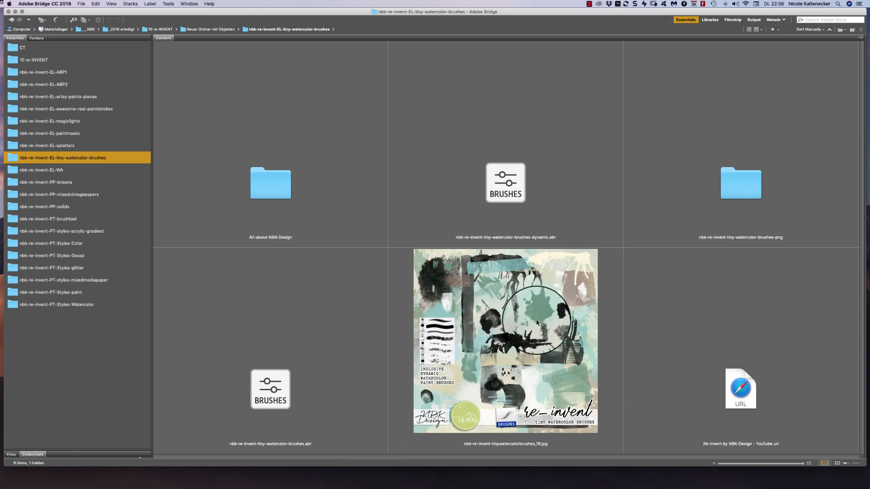
mouse_move(450, 488)
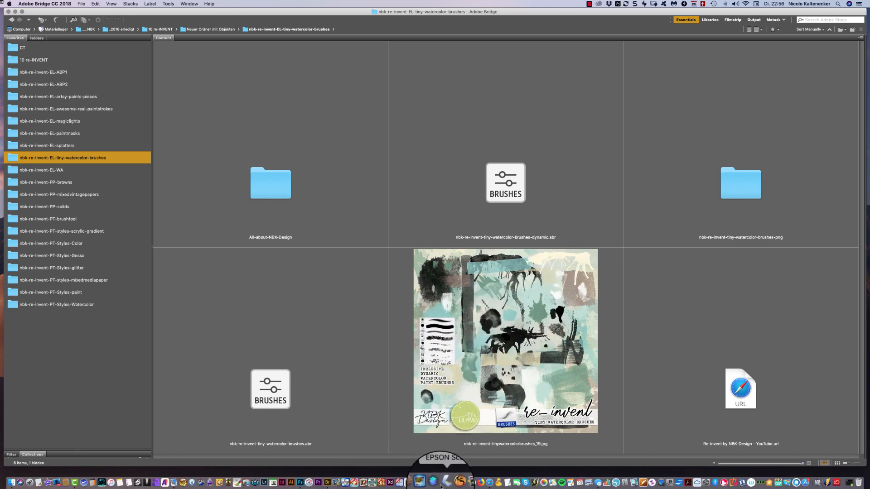
Open the nbk-re-invent-tiny-watercolor-brushes-png folder and look through all the brush images down to nbk-re-invent-tiny-watercolor-brushes64.png
left_click(727, 184)
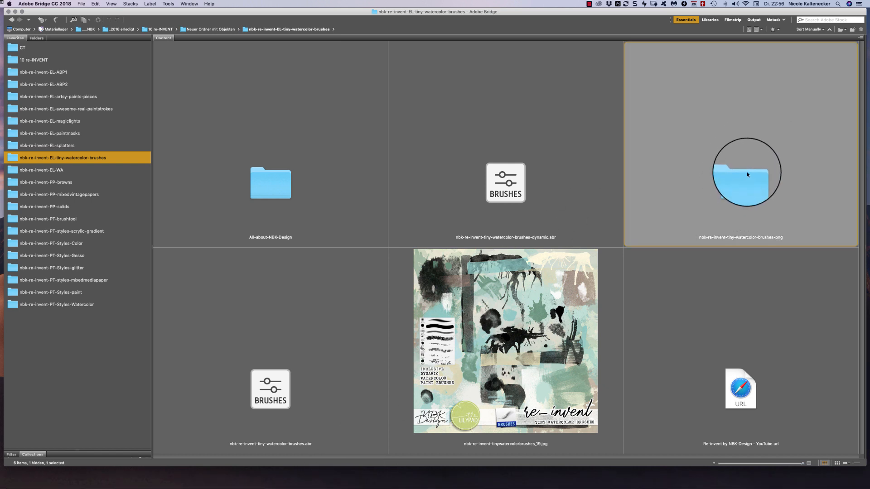
double_click(747, 174)
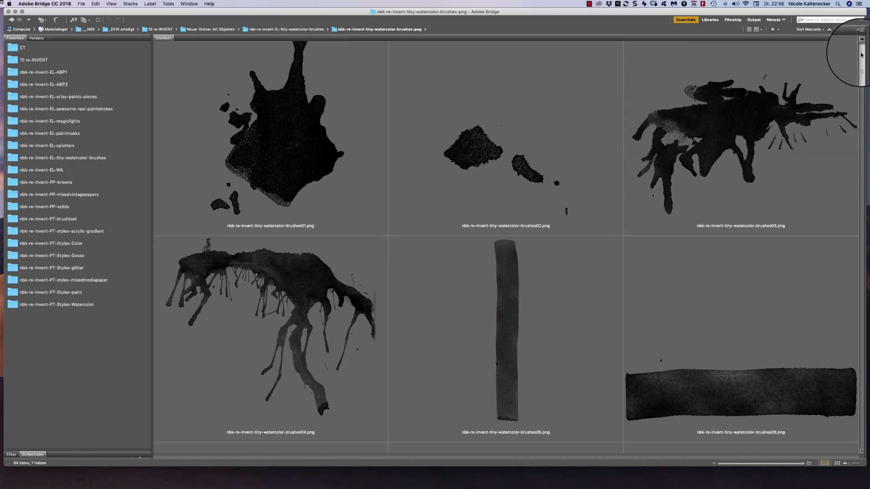
scroll(842, 73, "down", 5)
scroll(818, 105, "down", 10)
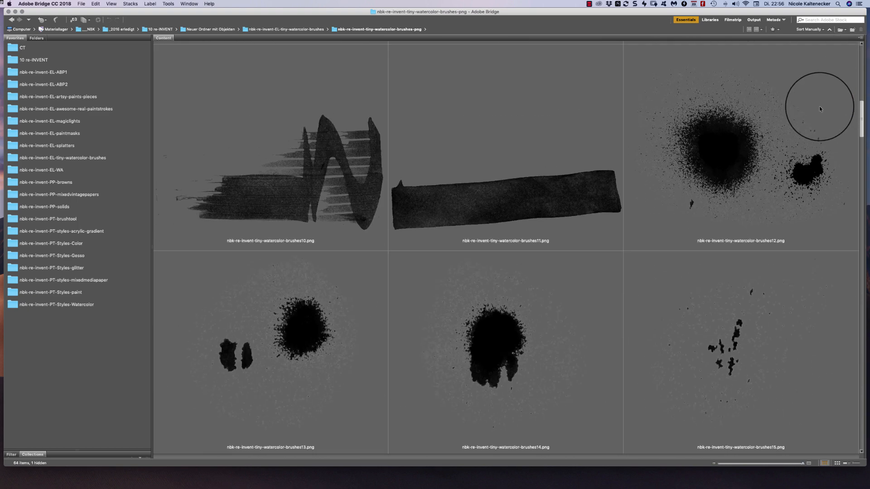
scroll(801, 136, "down", 5)
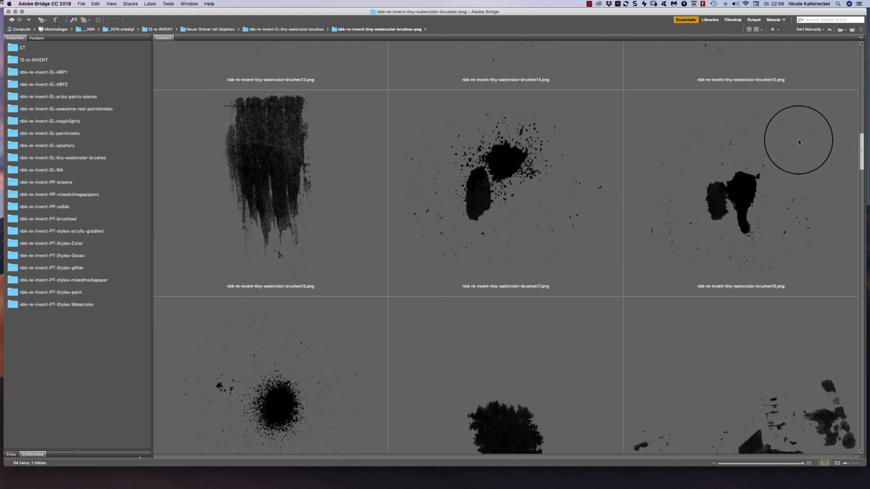
scroll(785, 165, "down", 20)
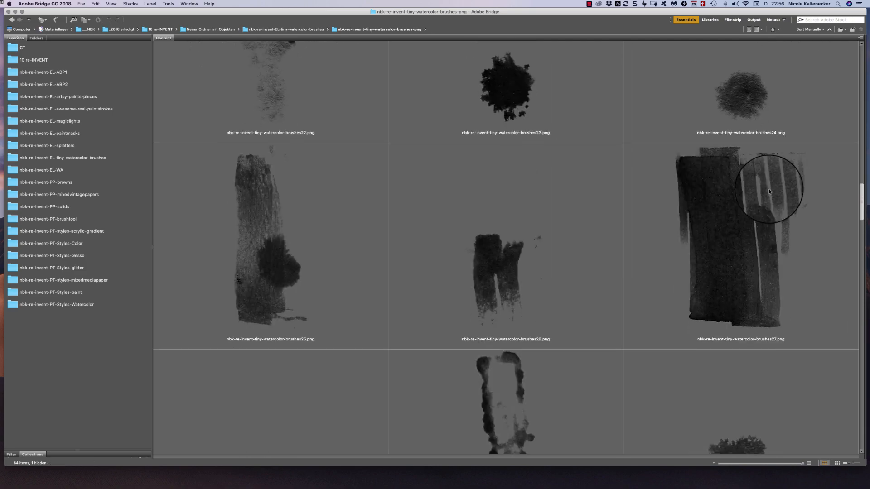
scroll(727, 265, "down", 15)
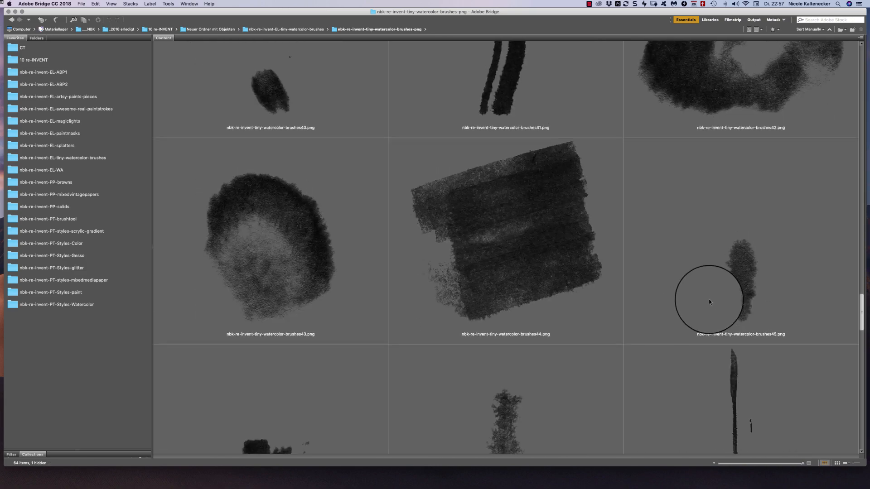
scroll(704, 316, "down", 15)
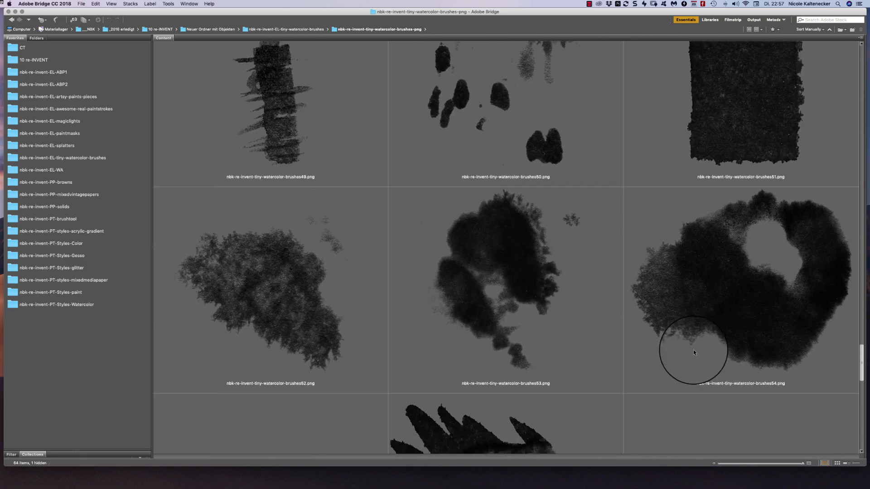
scroll(687, 369, "down", 15)
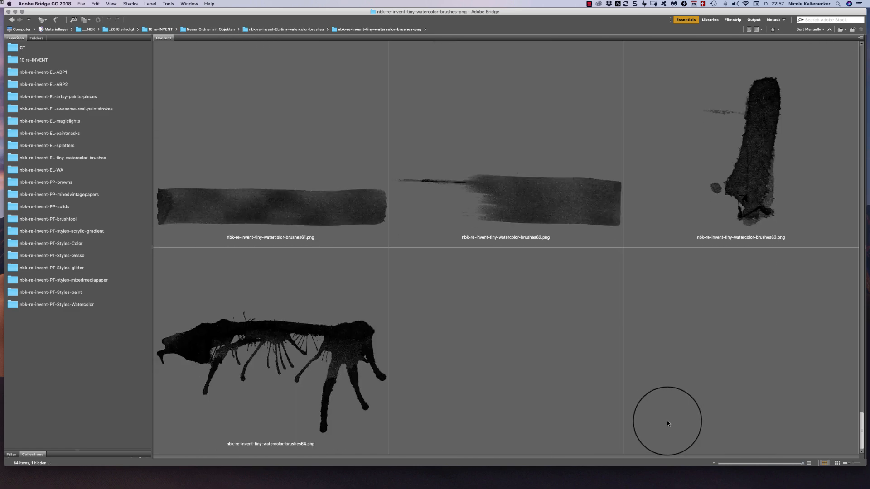
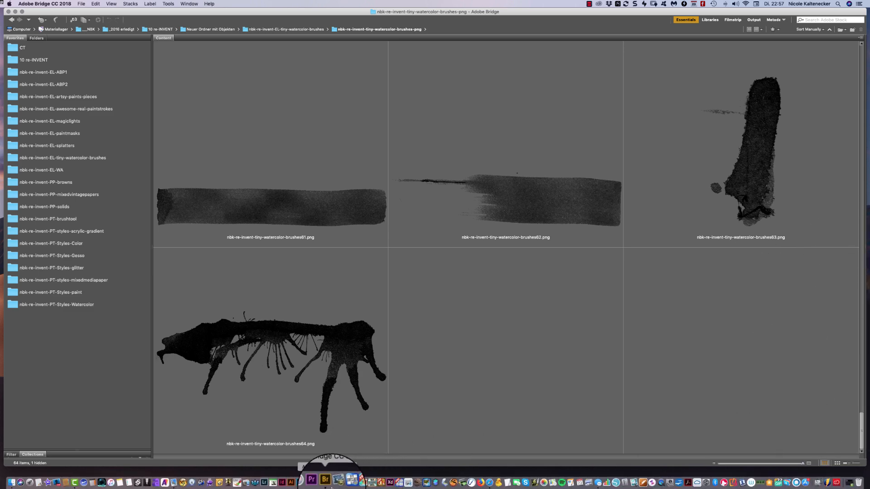
Switch to Photoshop and choose the nbk-re-invent-tiny-watercolor-brushes03 brush from the nbk-re-invent-tiny-watercolor-brushes set
left_click(300, 484)
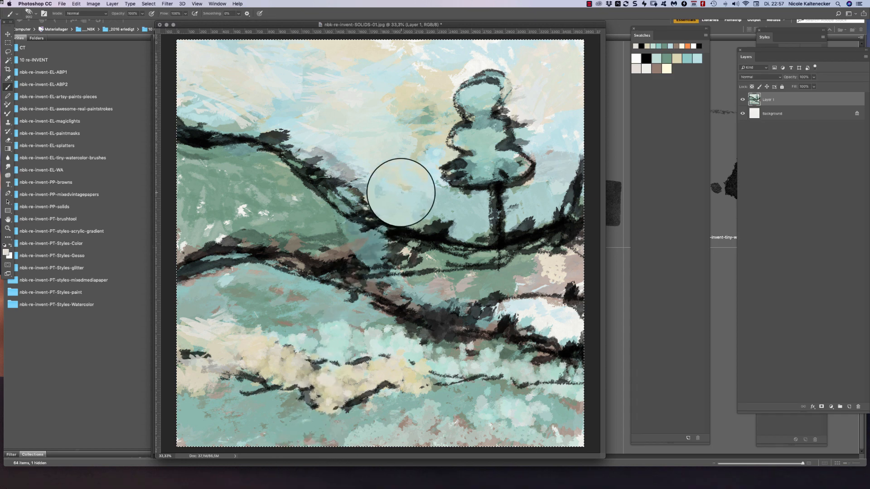
right_click(398, 195)
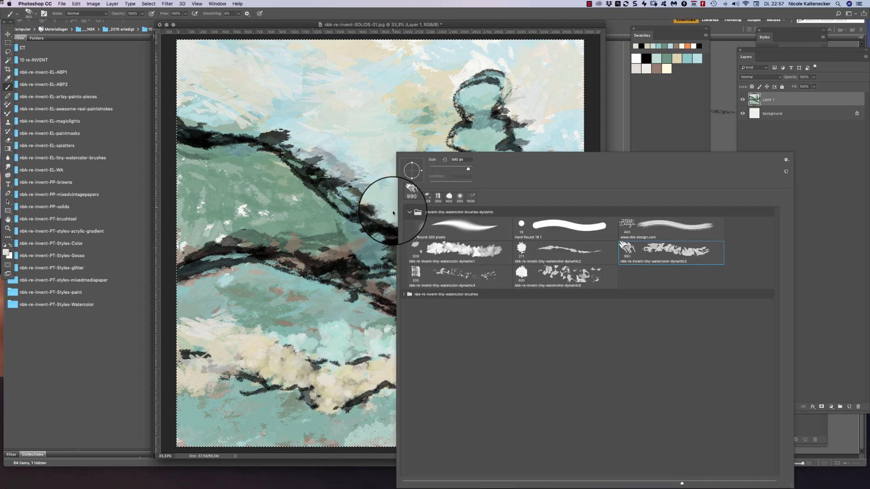
left_click(405, 294)
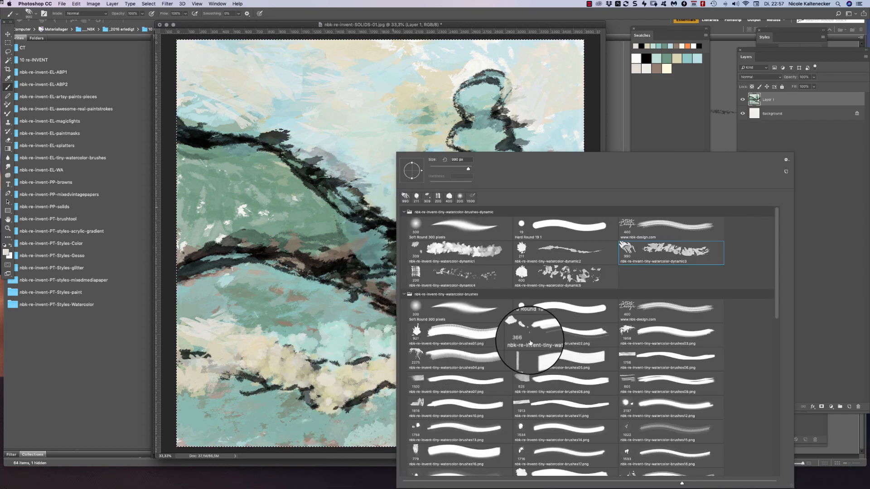
double_click(643, 333)
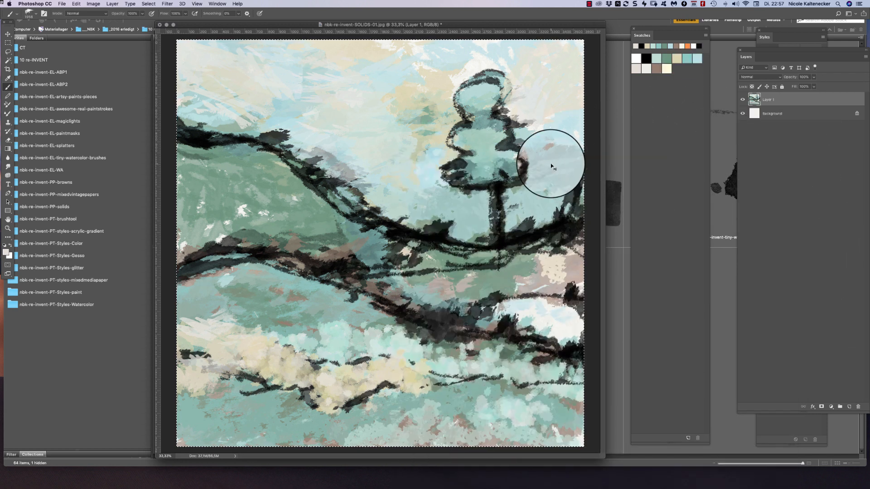
Add a new layer and stamp the splatter brush once in turquoise over the left foreground hill
key("super+shift+n")
key("Return")
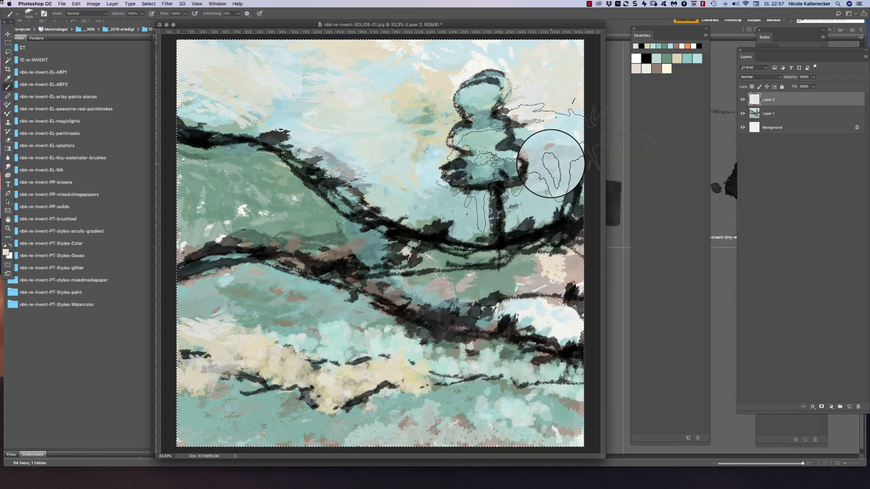
left_click(684, 58)
left_click(268, 316)
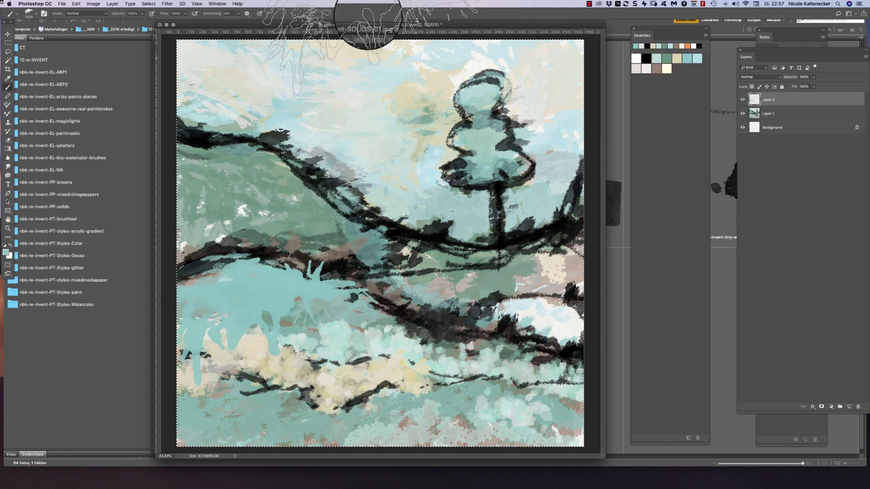
Stamp the nbk-re-invent-tiny-watercolor-brushes14 brush in turquoise over the treetop and hide the landscape on Layer 1
right_click(456, 162)
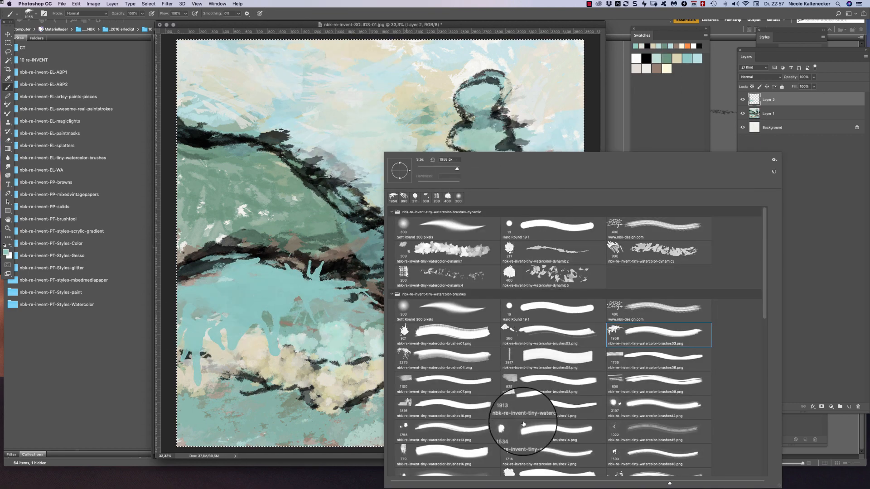
double_click(508, 427)
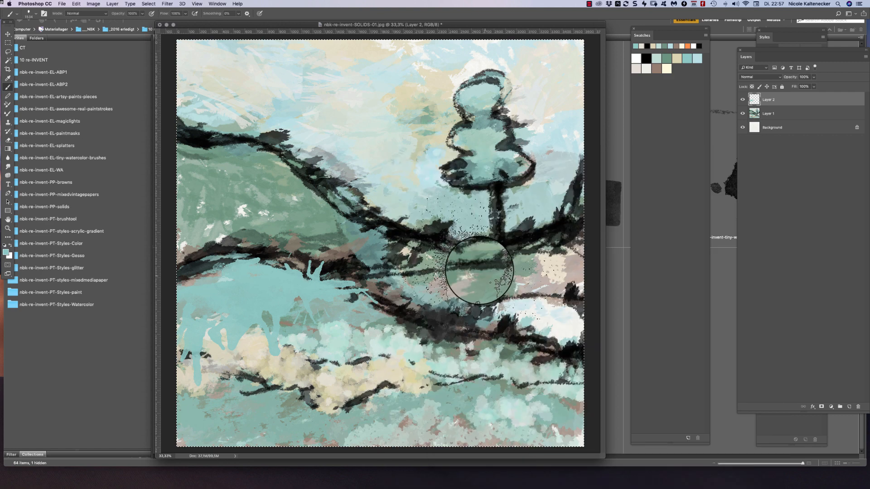
left_click(490, 109)
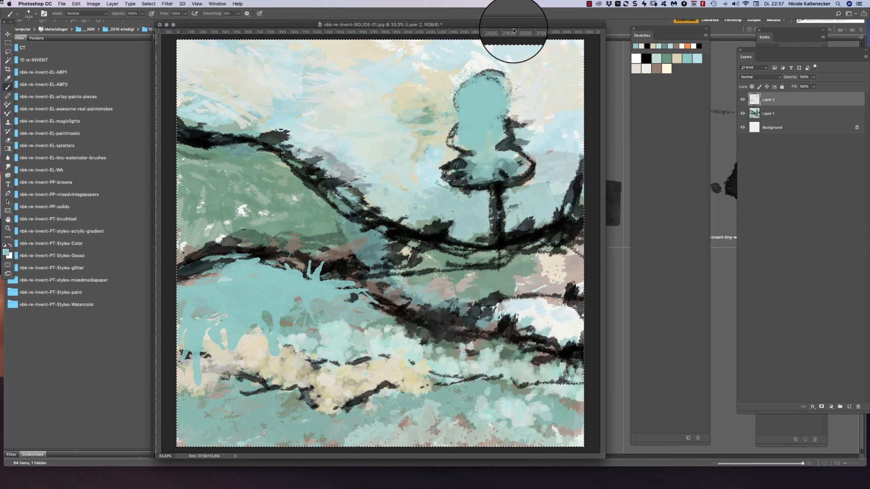
left_click(742, 114)
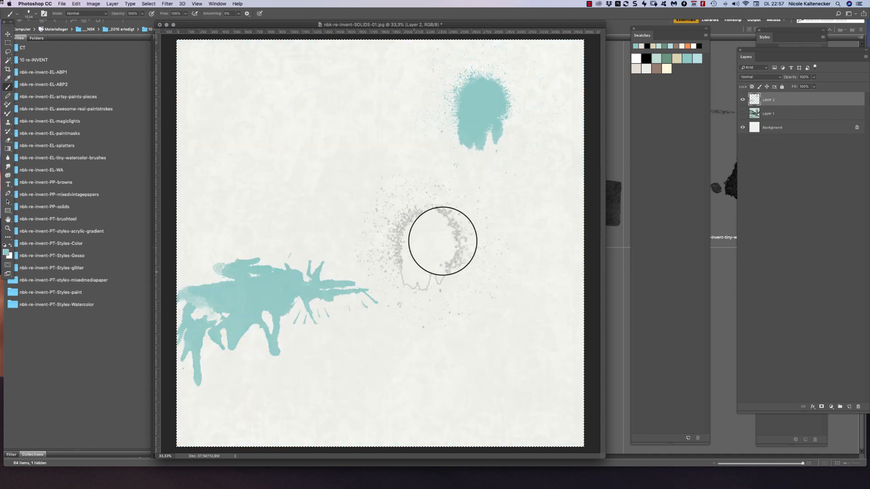
Stamp a green stroke with the nbk-re-invent-tiny-watercolor-brushes07 brush on the right side of the canvas, below the turquoise blot
right_click(467, 297)
double_click(493, 381)
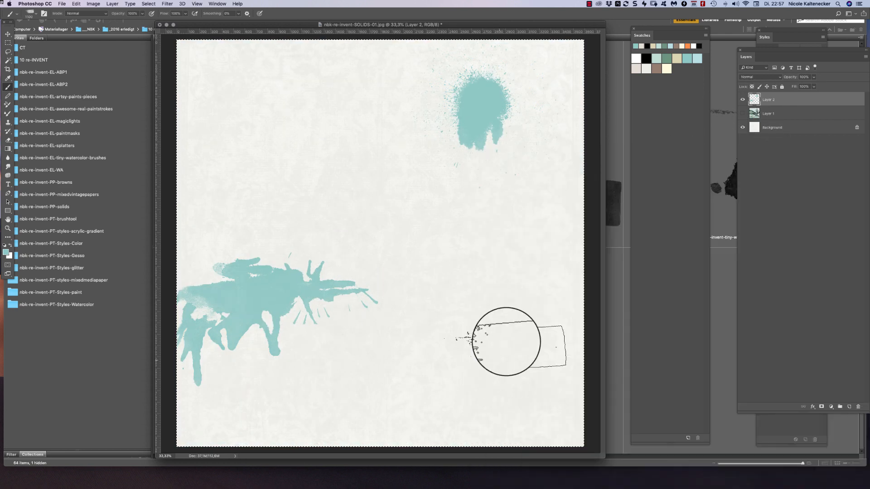
left_click(666, 59)
left_click_drag(562, 197, 514, 194)
In green, stamp nbk-re-invent-tiny-watercolor-brushes17 between the turquoise blot and green stroke, and nbk-re-invent-tiny-watercolor-brushes16 at the upper right canvas edge
right_click(473, 132)
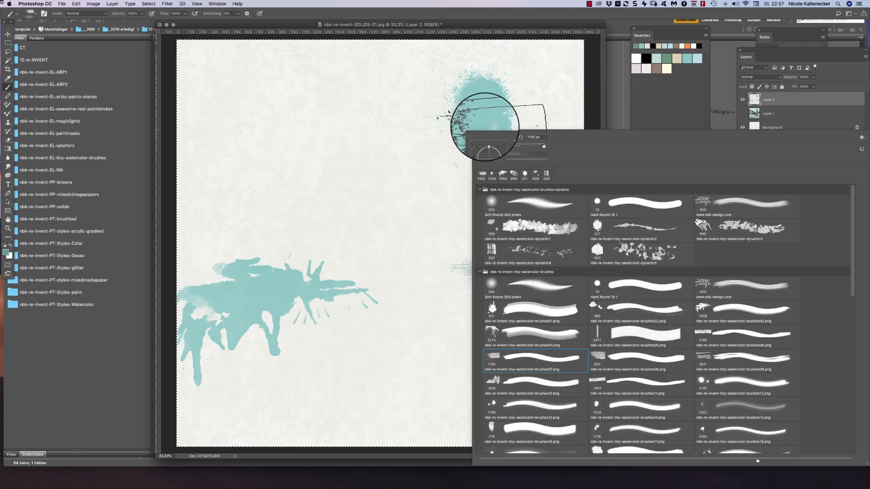
double_click(596, 425)
left_click(648, 89)
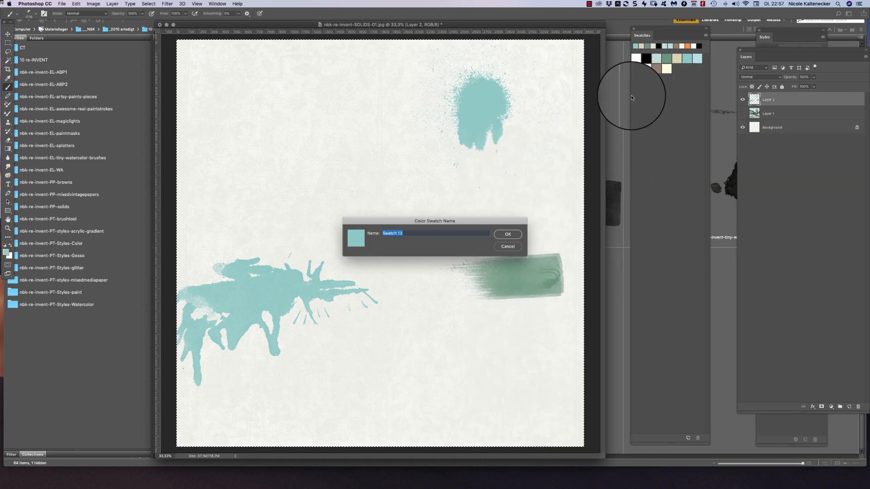
left_click(507, 234)
left_click(668, 56)
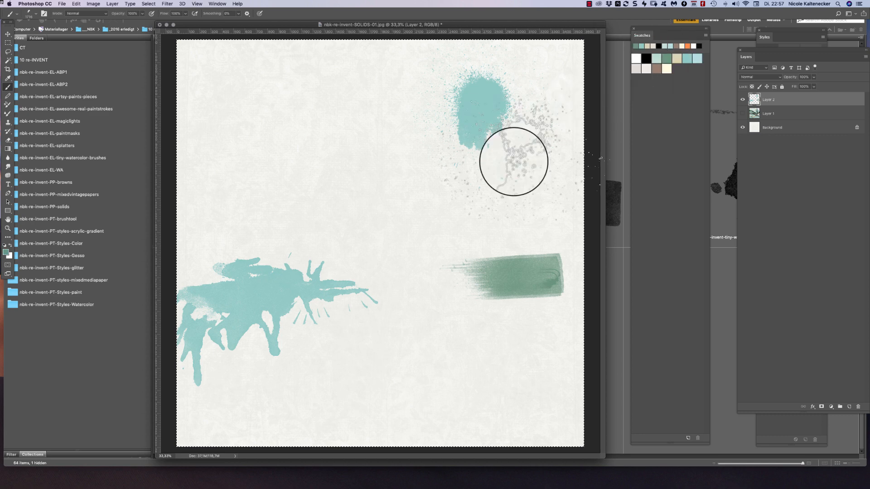
left_click(464, 197)
right_click(480, 317)
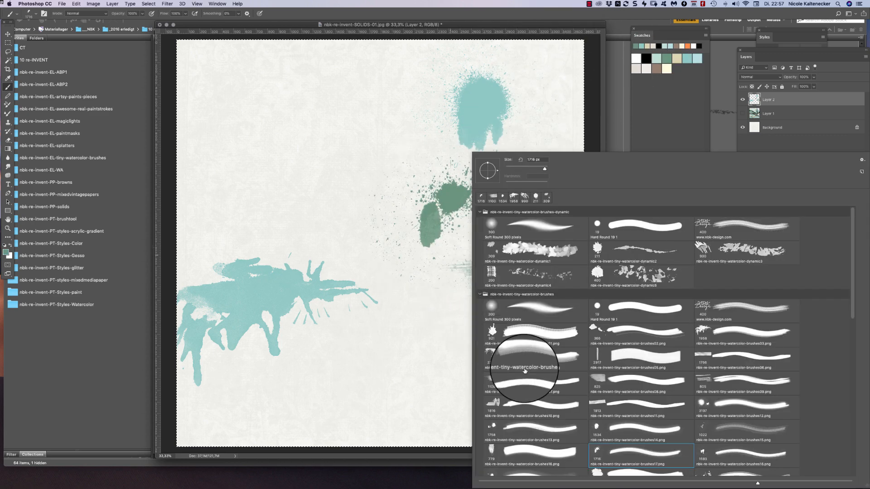
double_click(491, 458)
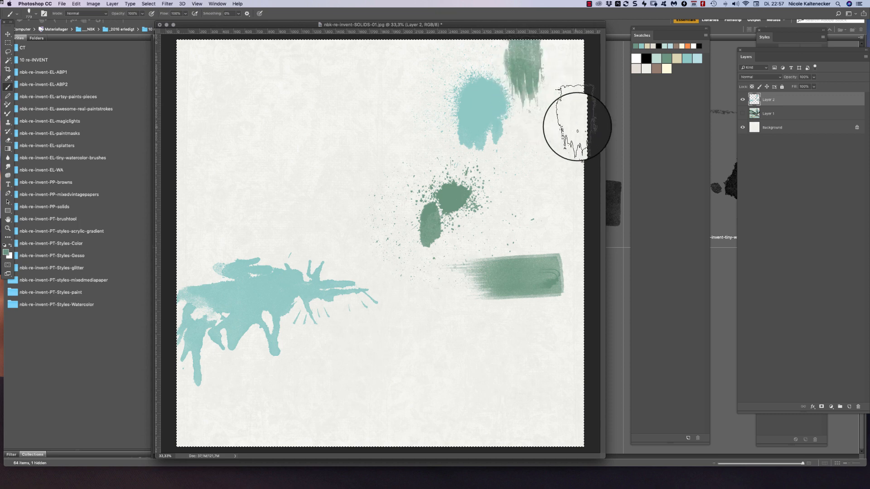
With the nbk-re-invent-tiny-watercolor-brushes09 brush and the brown swatch, stamp two sets of lines above and over the green stroke
right_click(463, 204)
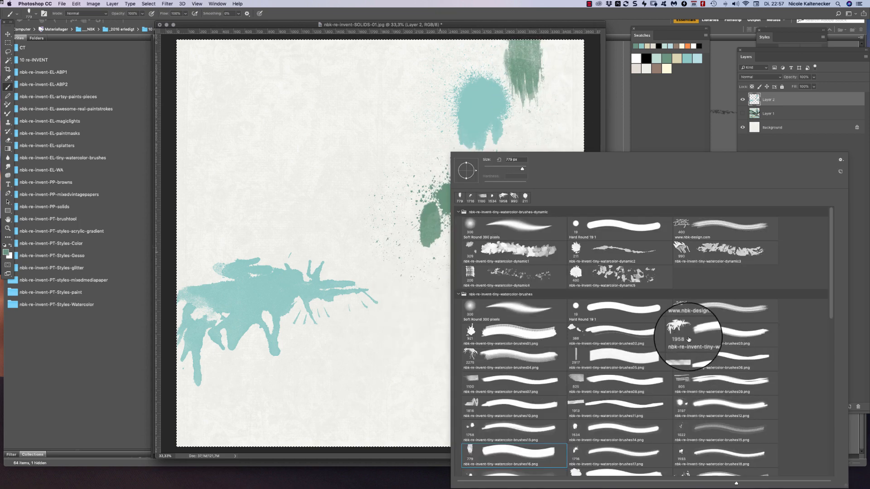
double_click(686, 383)
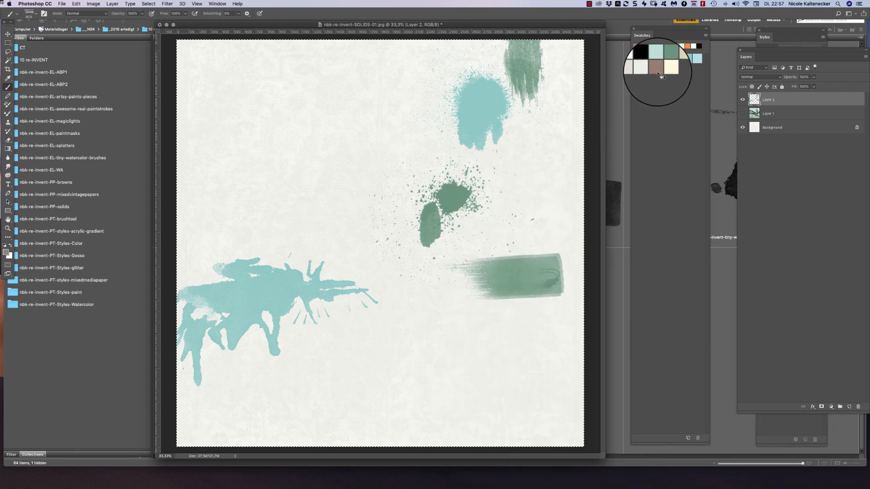
left_click(537, 236)
left_click(515, 261)
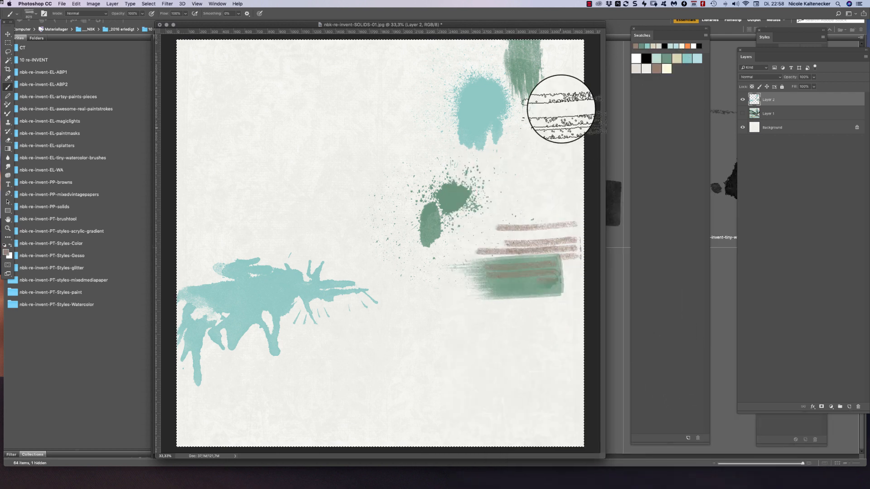
Stamp the nbk-re-invent-tiny-watercolor-brushes32 brush in brown over the left edge of the turquoise blot
right_click(378, 253)
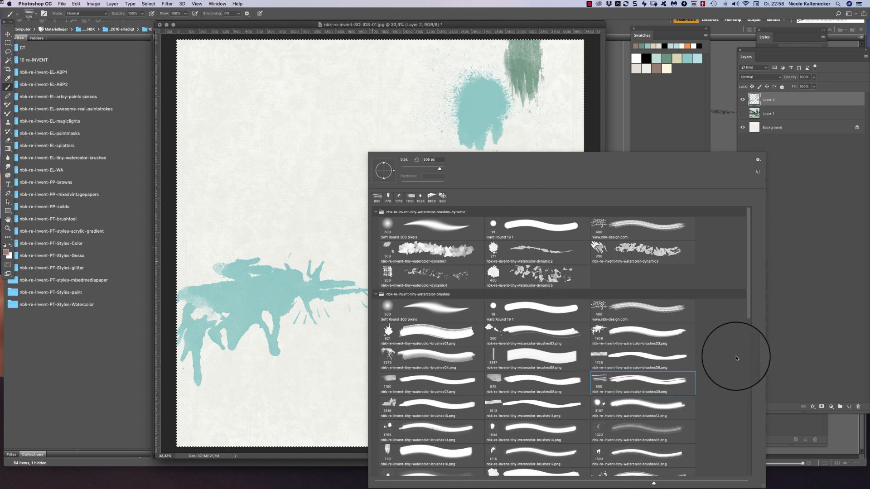
left_click_drag(747, 291, 709, 411)
scroll(709, 410, "down", 1)
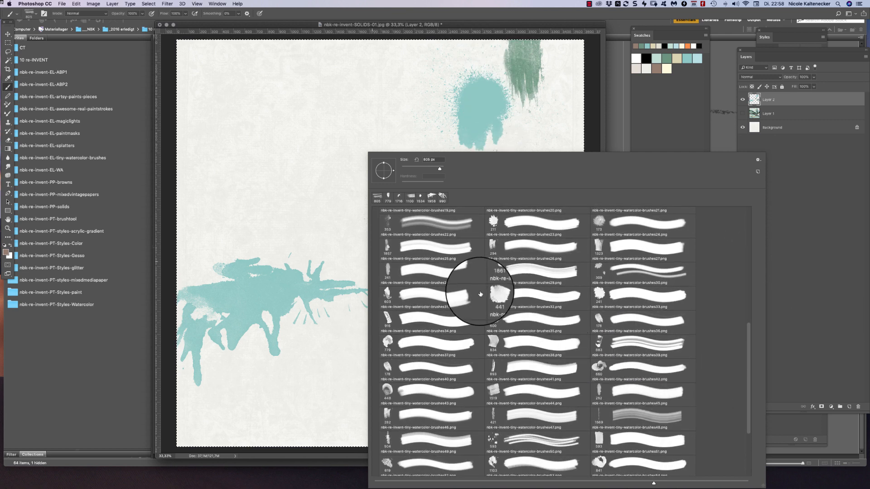
double_click(494, 300)
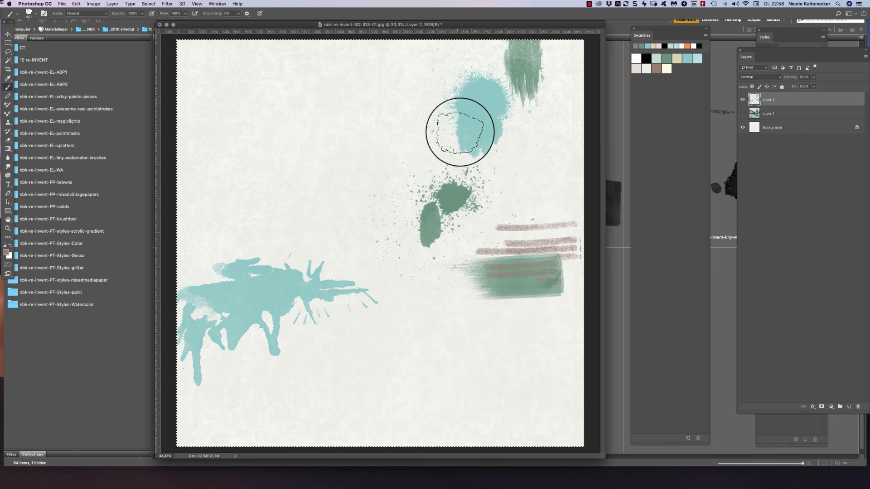
left_click(458, 126)
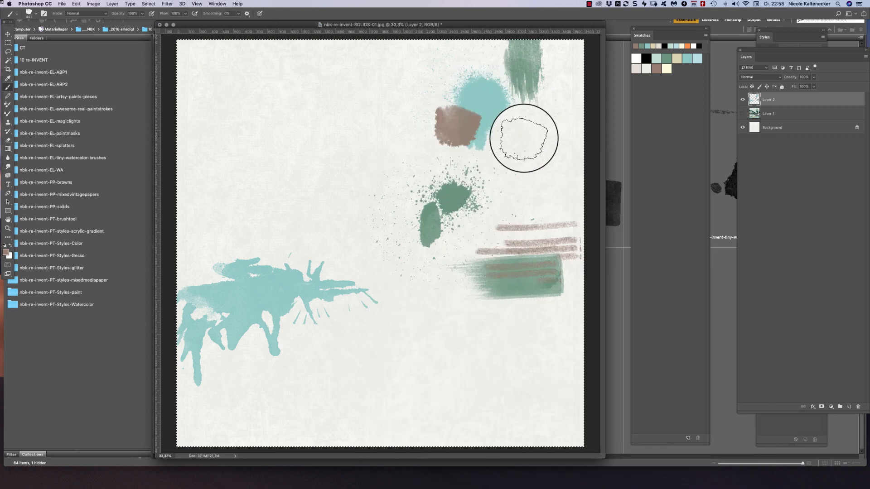
Stamp the nbk-re-invent-tiny-watercolor-brushes31 brush in brown at the right edge of the turquoise blot
right_click(524, 138)
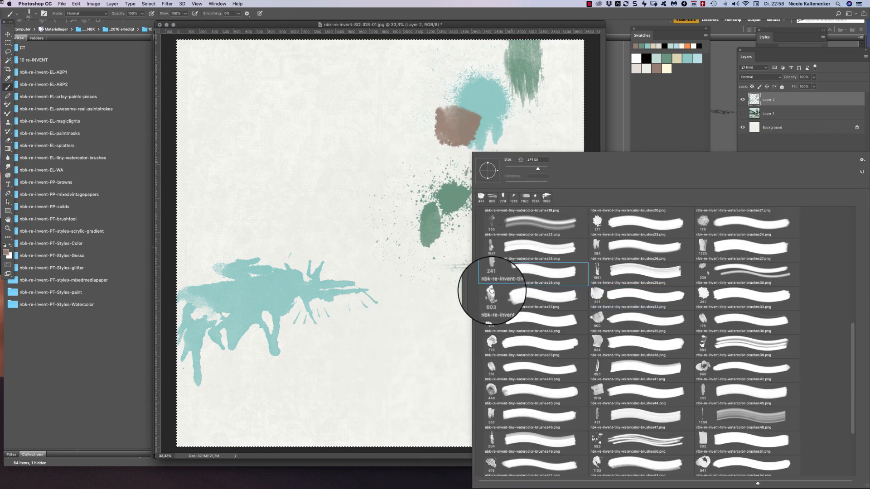
double_click(491, 293)
left_click(513, 132)
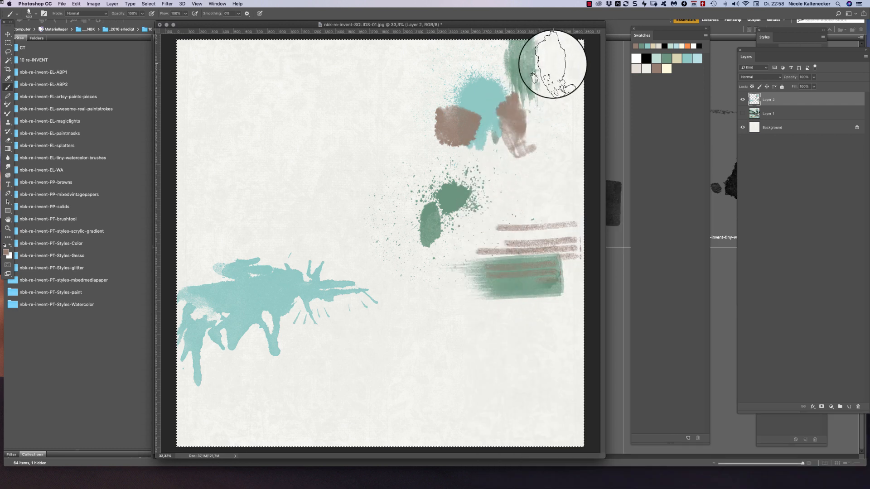
Stamp the nbk-re-invent-tiny-watercolor-brushes43 brush in light turquoise over the lower edge of the green splatter blot
right_click(461, 252)
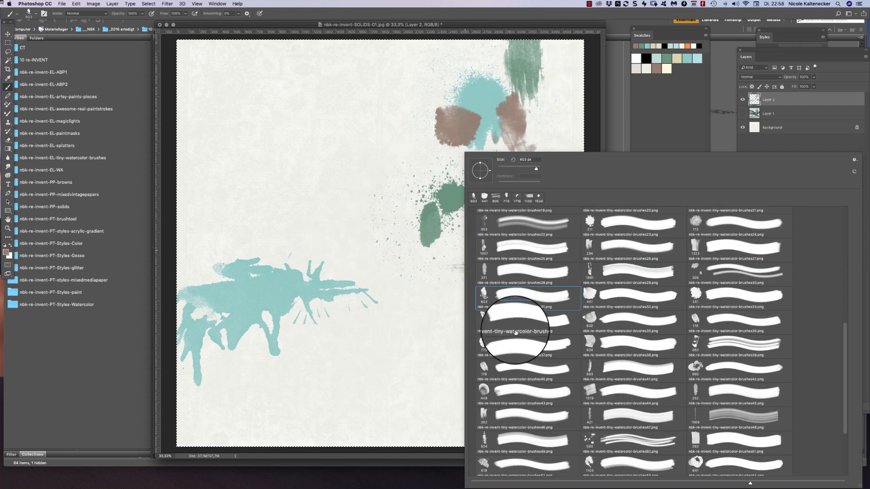
double_click(484, 391)
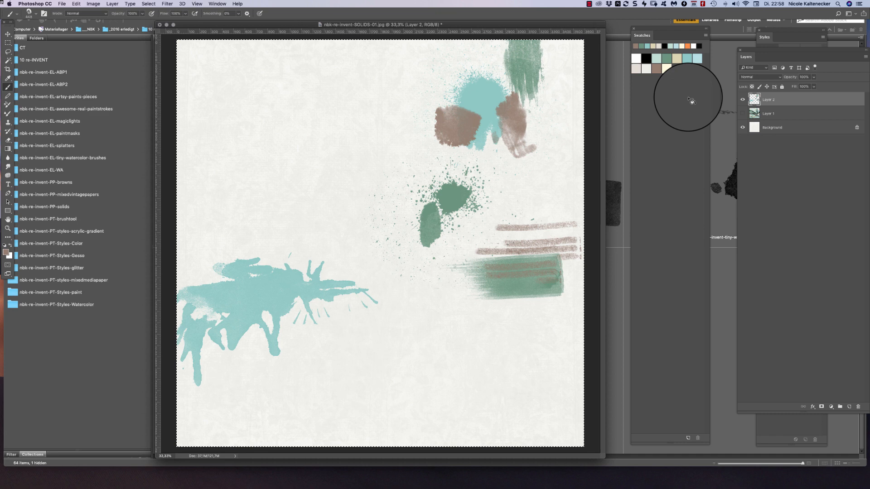
left_click(657, 59)
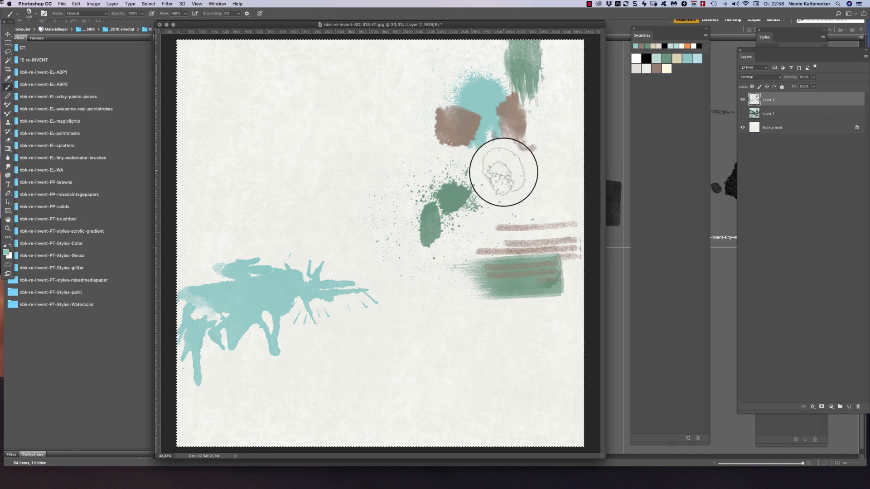
Stamp the nbk-re-invent-tiny-watercolor-brushes50 brush in brown just below the light turquoise ring
right_click(471, 296)
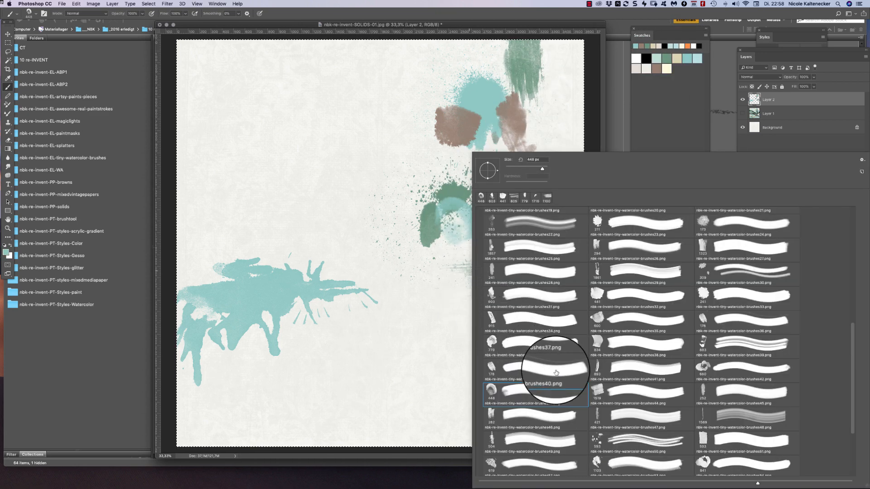
double_click(597, 441)
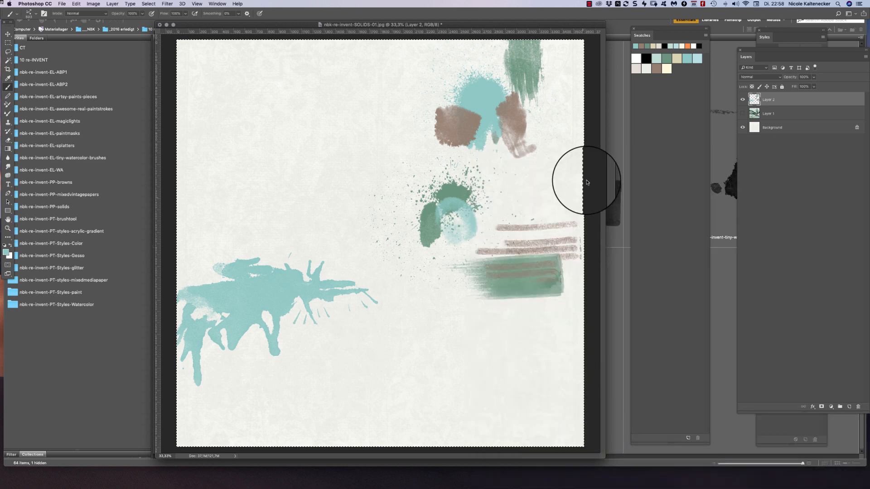
left_click(657, 71)
left_click(441, 258)
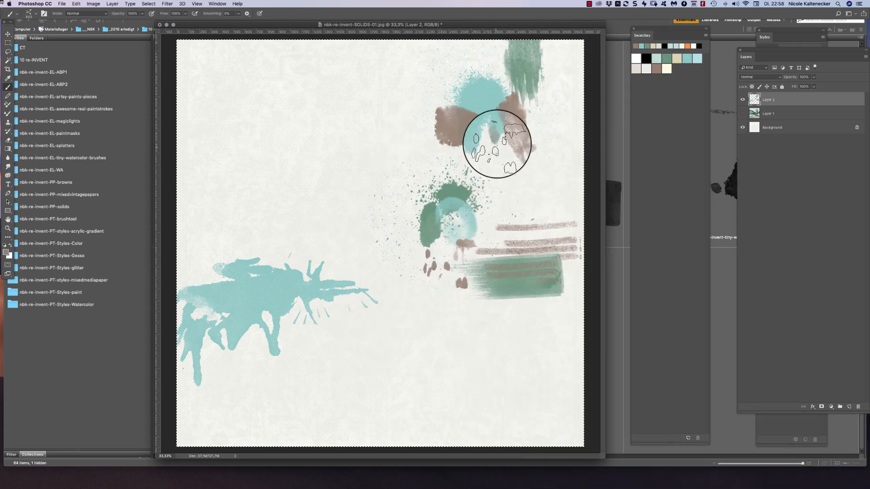
Switch to Adobe Bridge and open the nbk-re-invent-EL-WA word art folder
left_click_drag(551, 25, 563, 28)
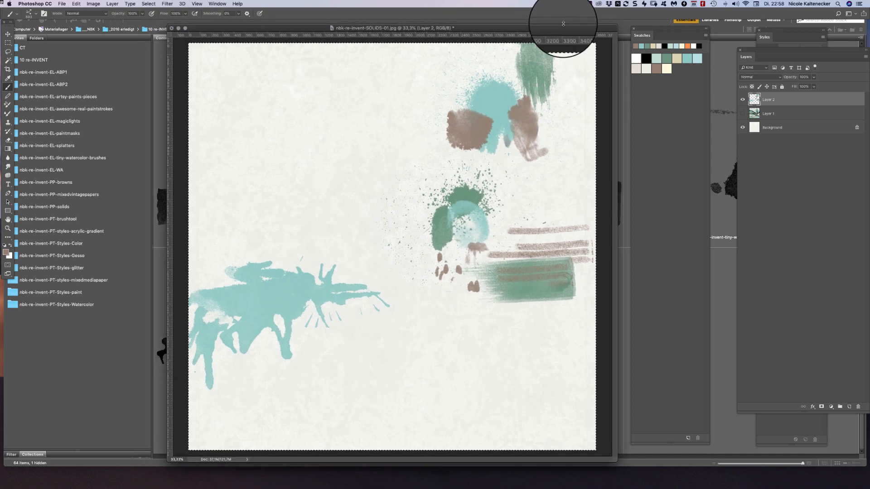
left_click(132, 181)
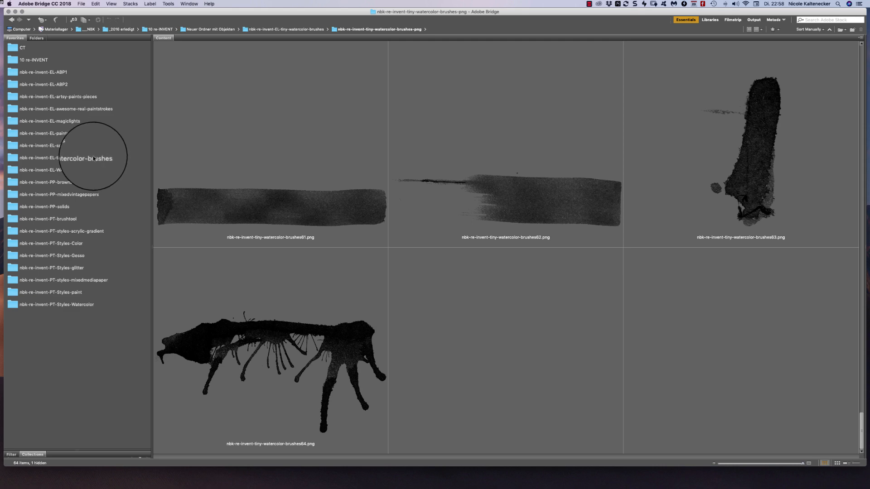
left_click(58, 171)
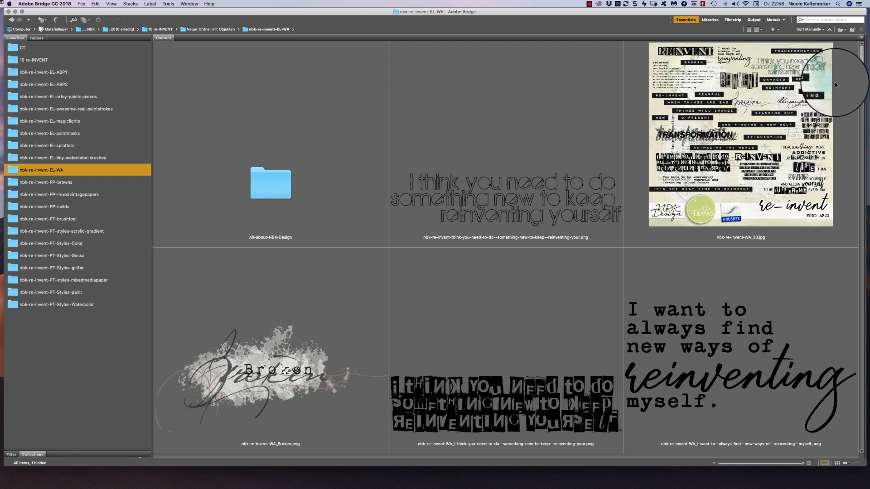
Browse the word art, label strips and paper pieces through to the end of the nbk-re-invent-EL-WA folder
scroll(862, 100, "down", 2)
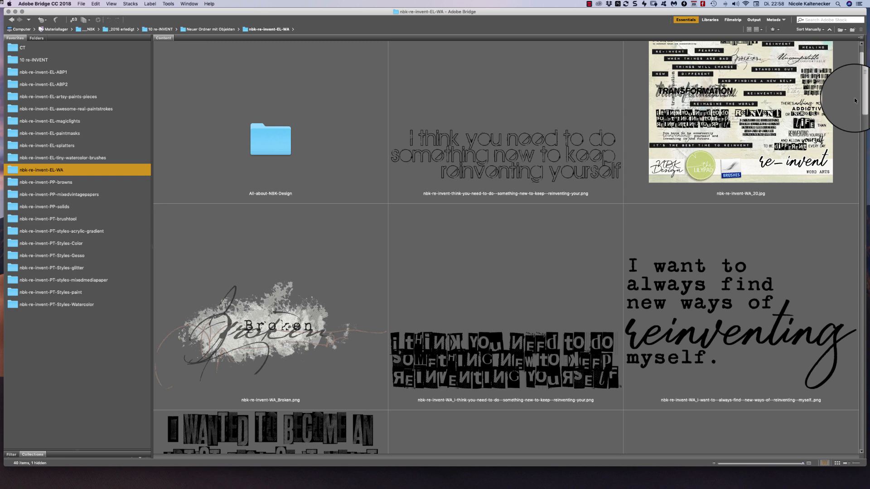
scroll(854, 101, "down", 5)
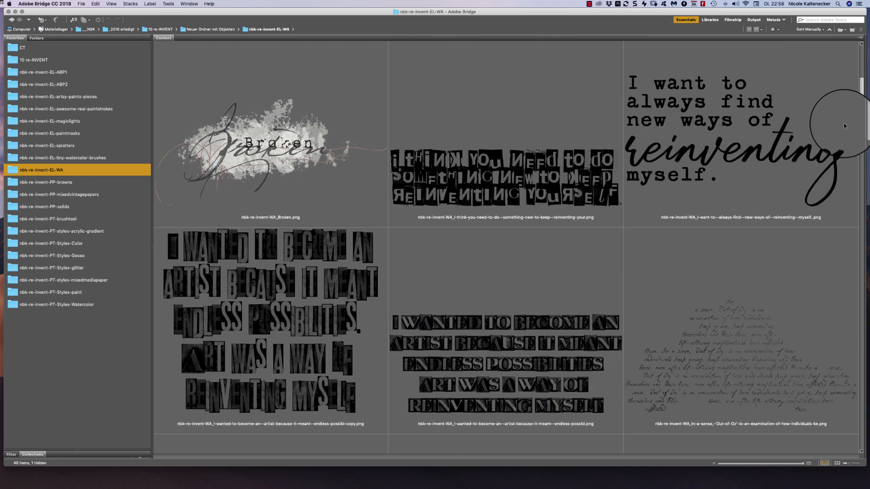
scroll(843, 123, "up", 1)
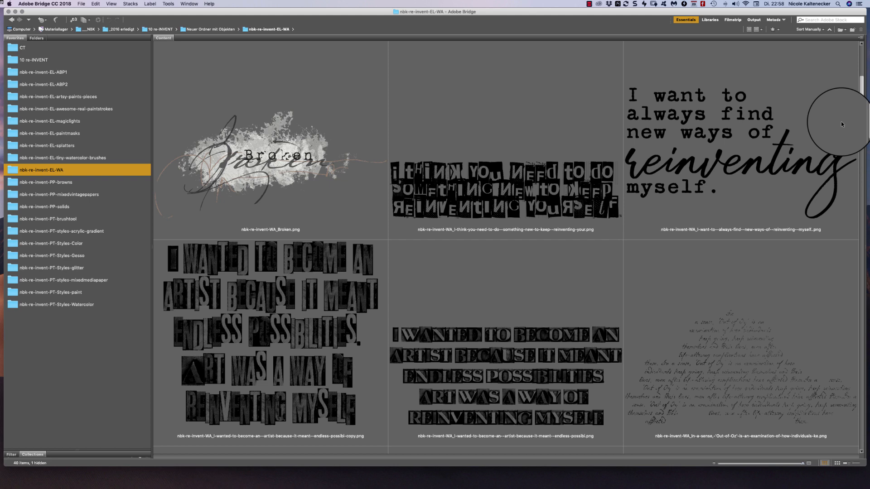
scroll(841, 121, "down", 5)
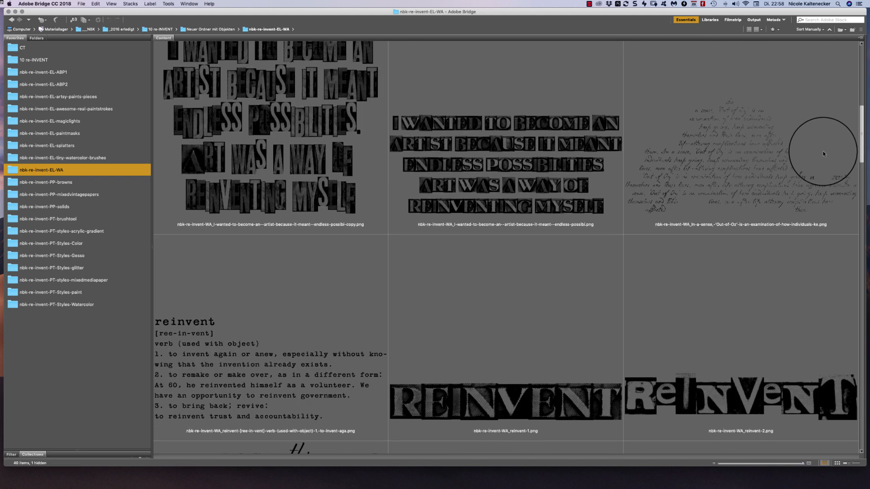
scroll(822, 153, "down", 5)
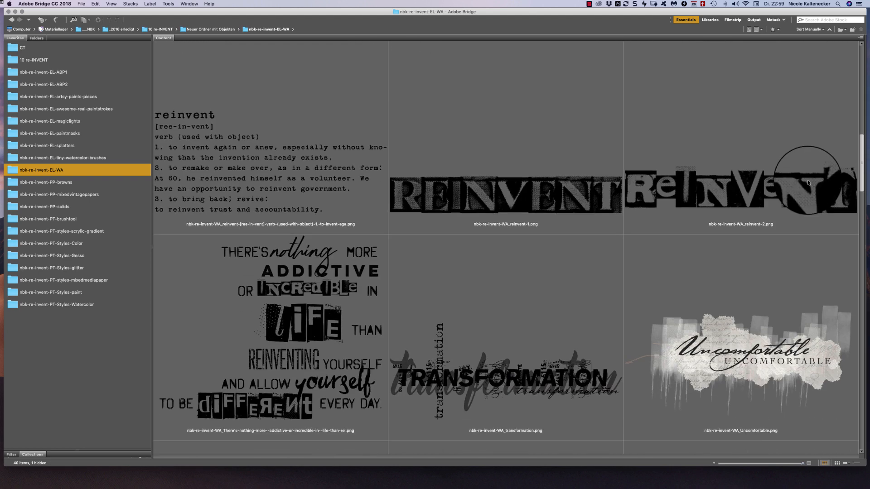
scroll(806, 186, "down", 2)
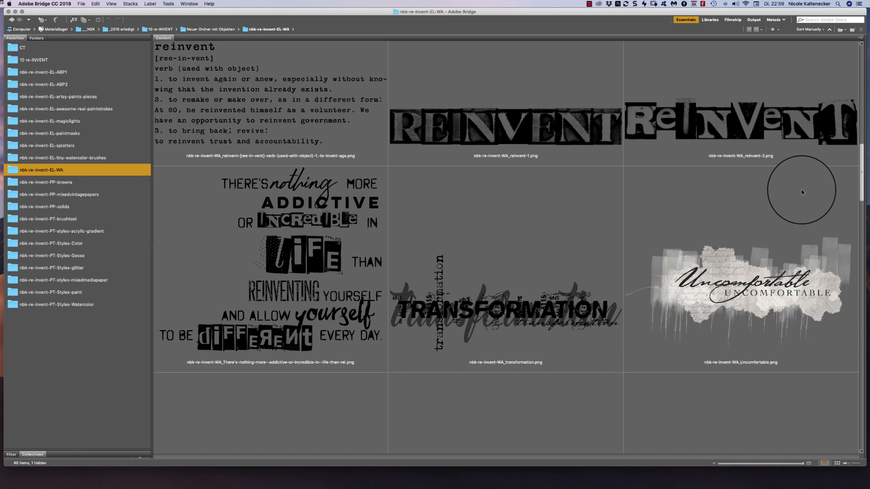
scroll(802, 192, "down", 4)
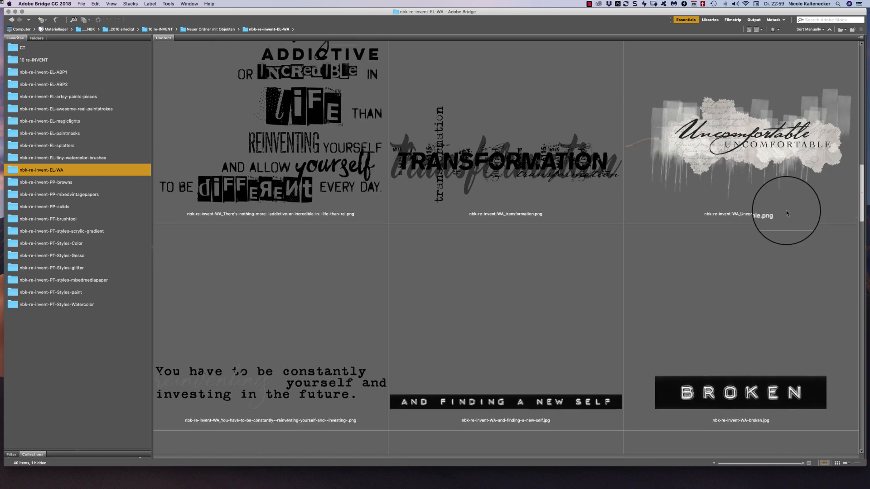
scroll(786, 213, "down", 3)
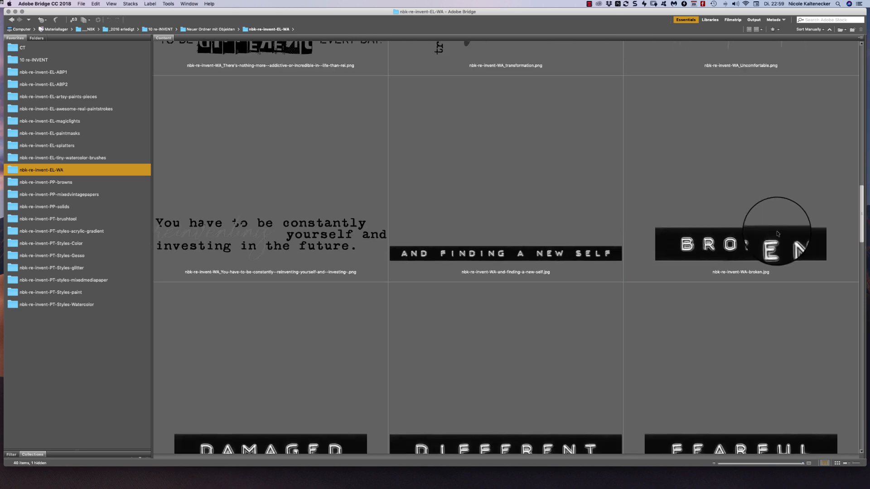
scroll(770, 240, "down", 3)
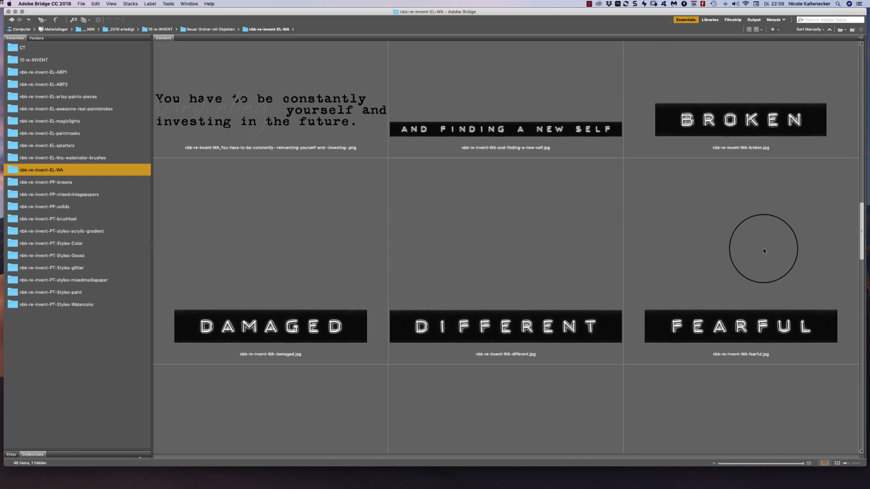
scroll(752, 262, "down", 7)
scroll(724, 299, "down", 5)
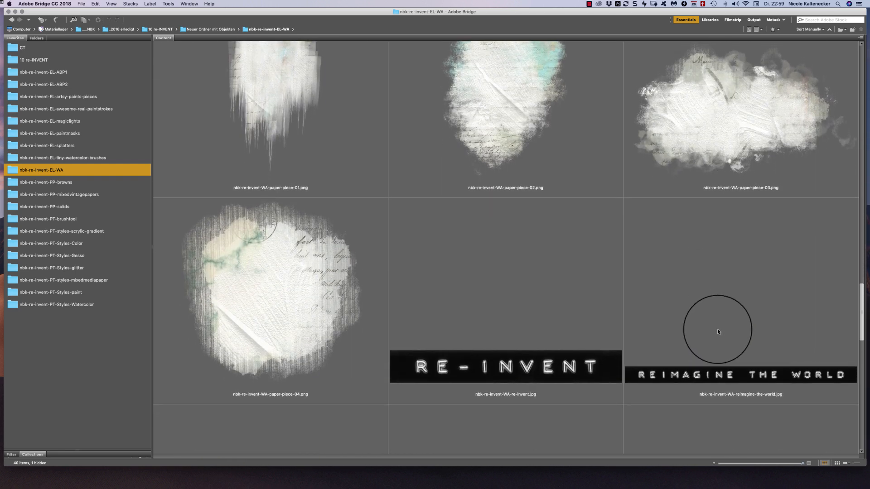
scroll(718, 328, "up", 1)
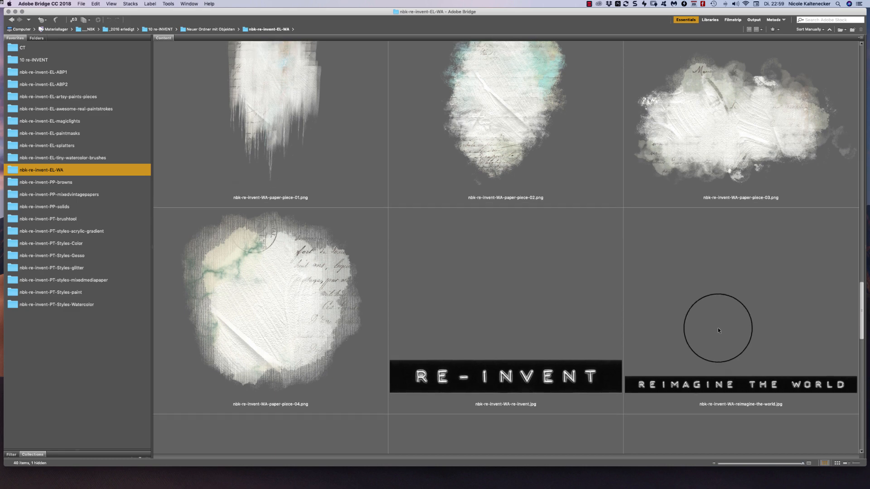
scroll(717, 329, "down", 7)
scroll(701, 376, "down", 6)
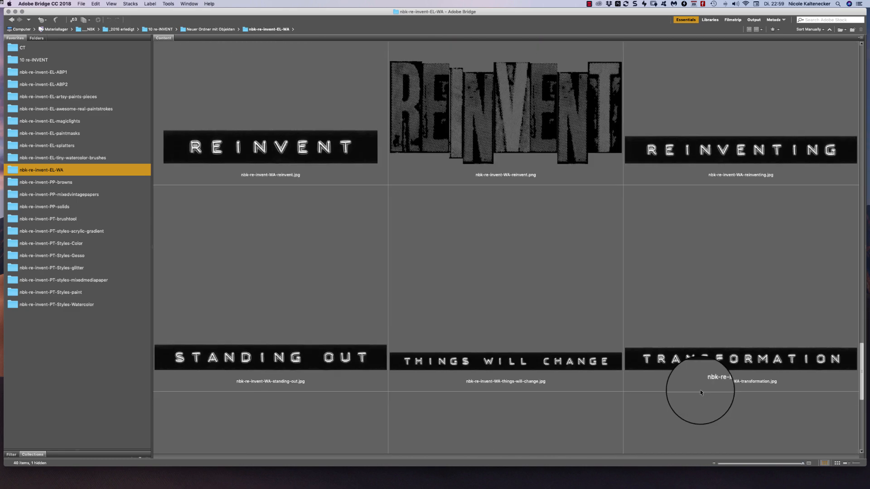
scroll(690, 416, "down", 4)
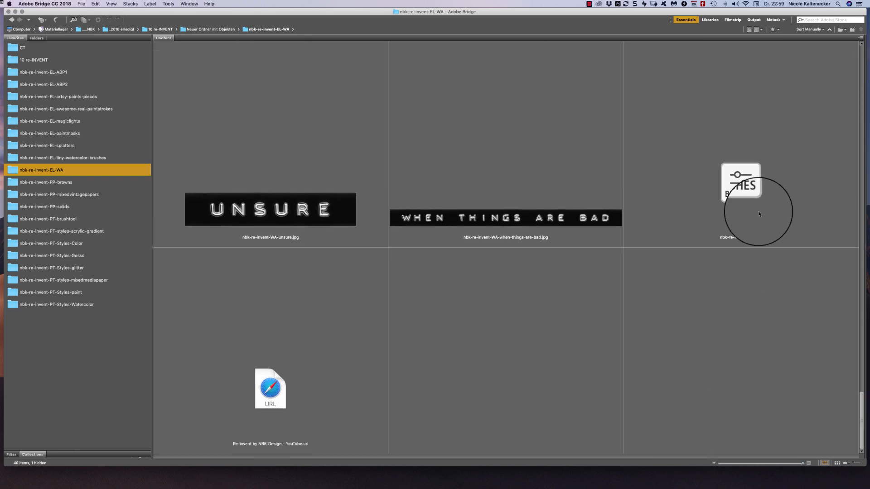
Review the paper pieces, label strips and word art again, going back to the start of the folder
left_click_drag(859, 414, 796, 298)
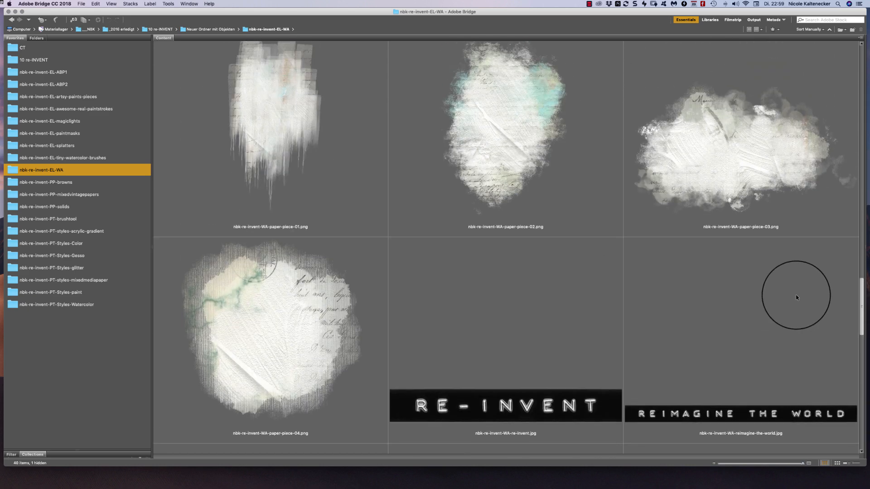
scroll(763, 250, "up", 8)
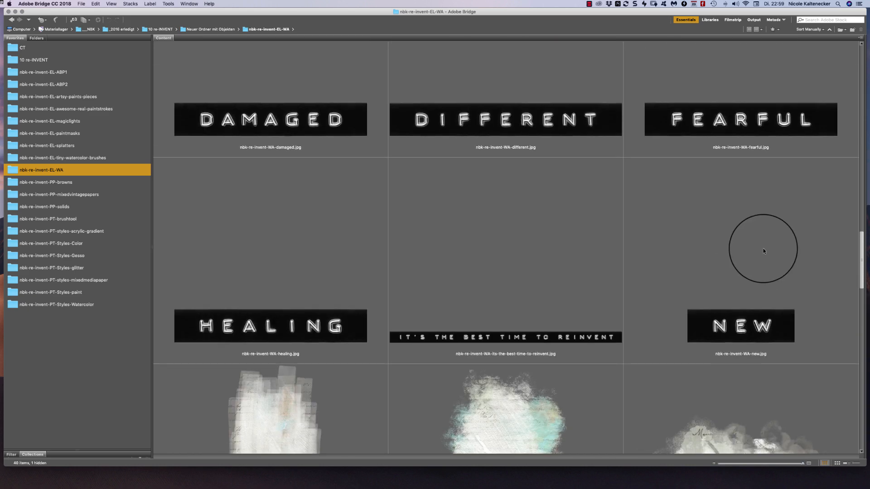
scroll(762, 248, "up", 1)
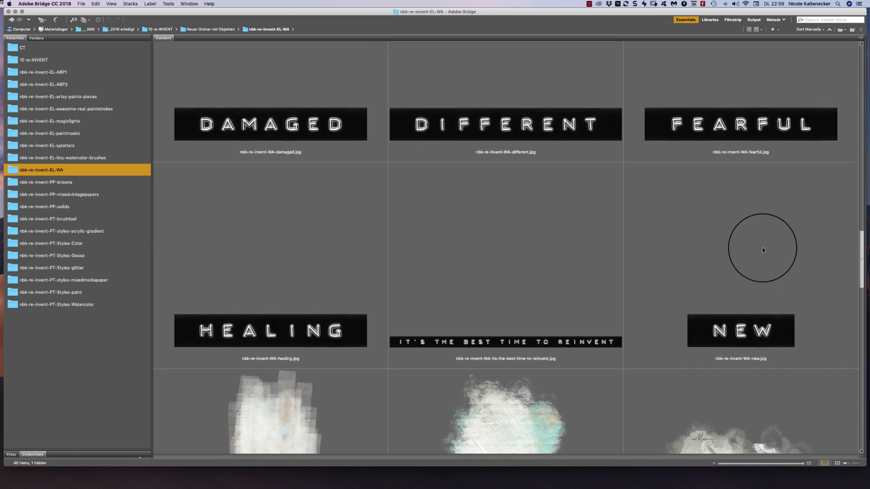
scroll(762, 247, "up", 5)
scroll(737, 217, "up", 3)
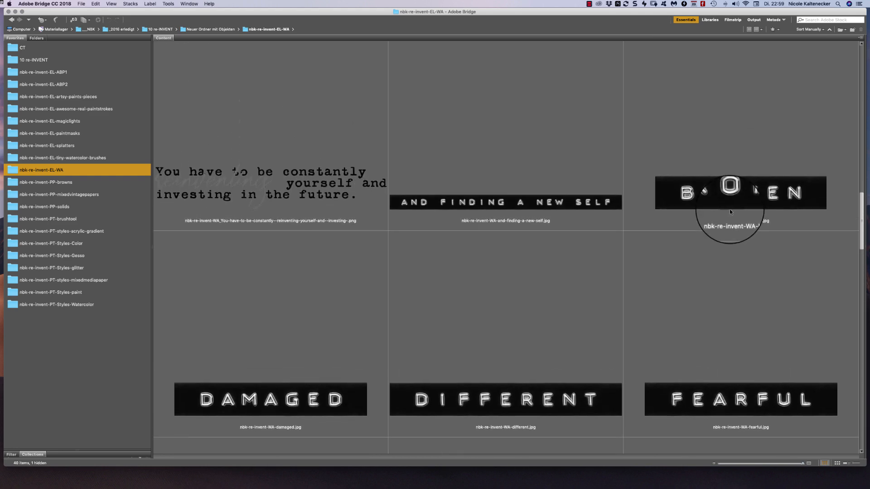
scroll(726, 204, "up", 3)
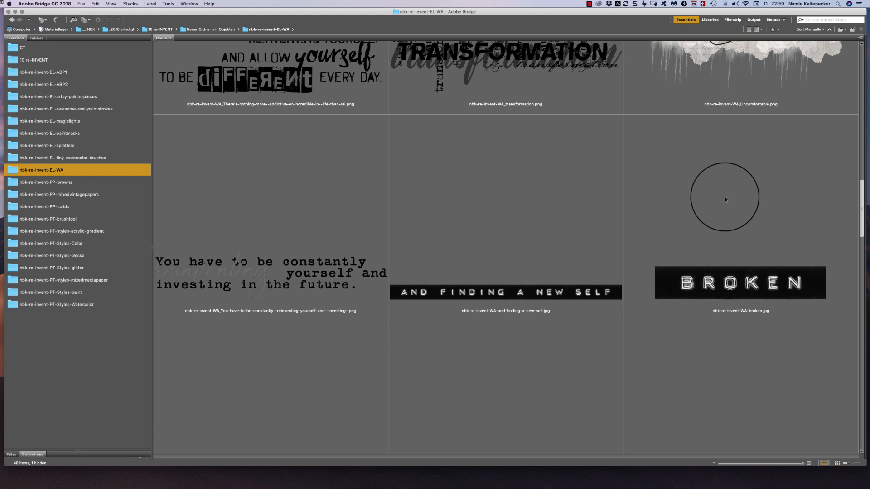
scroll(725, 197, "up", 5)
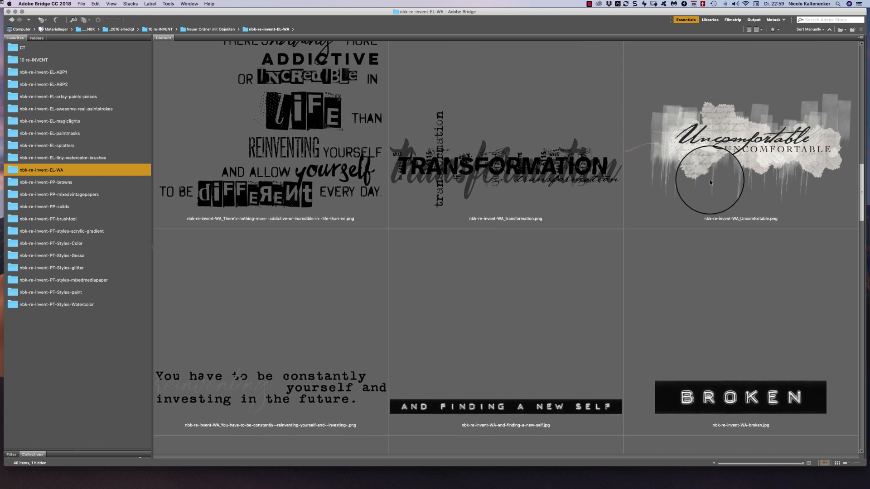
scroll(707, 167, "down", 1)
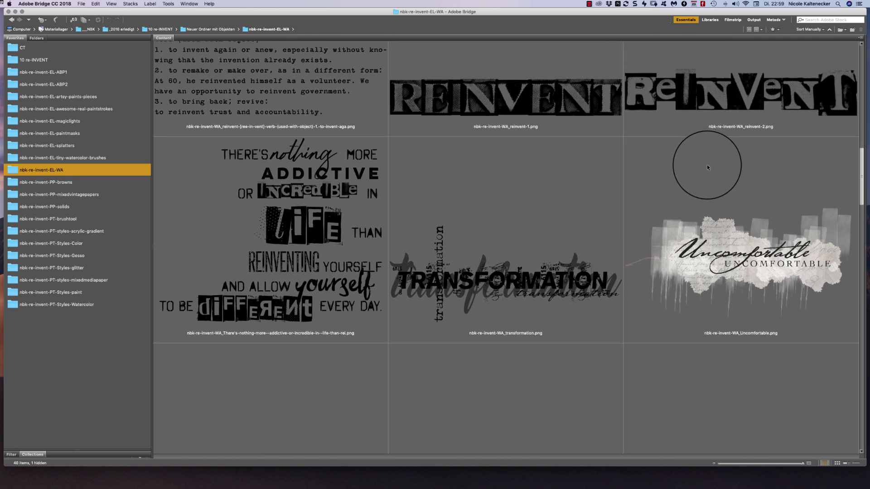
scroll(706, 167, "down", 1)
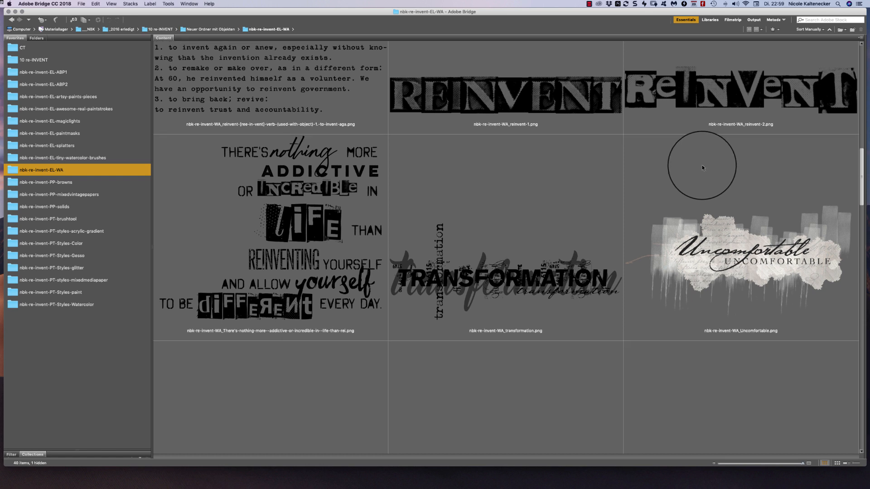
scroll(701, 167, "up", 1)
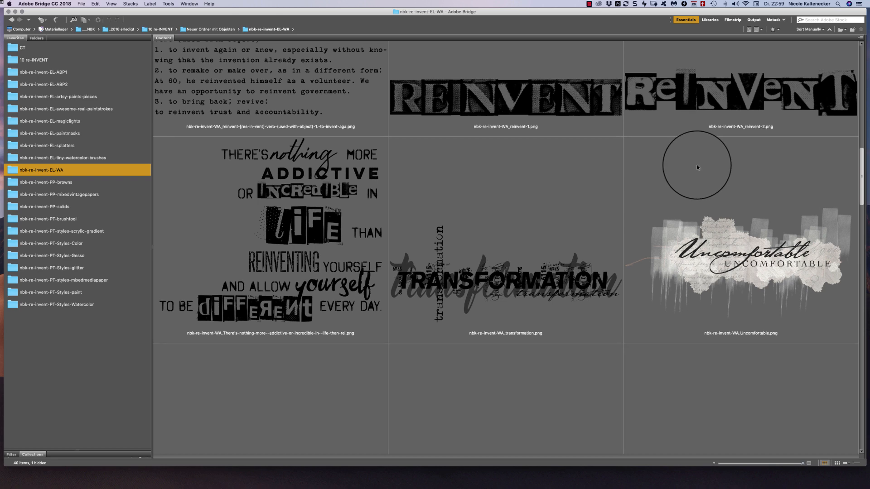
scroll(697, 165, "up", 10)
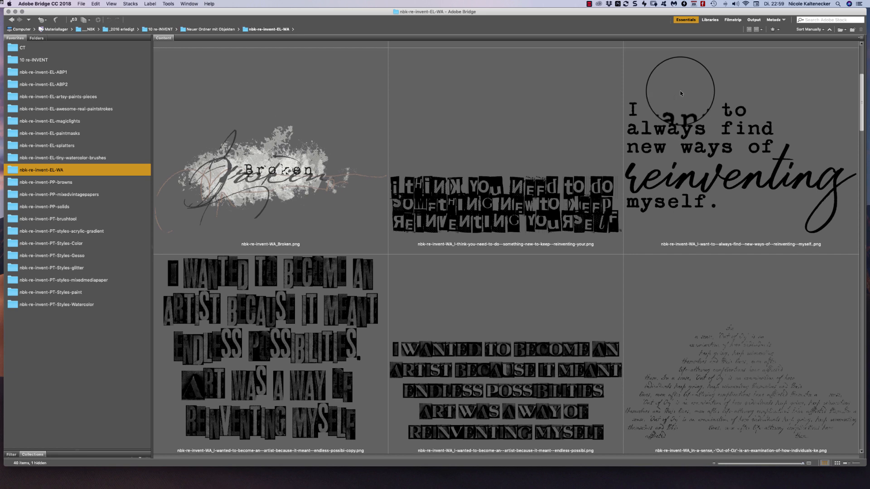
scroll(681, 90, "up", 5)
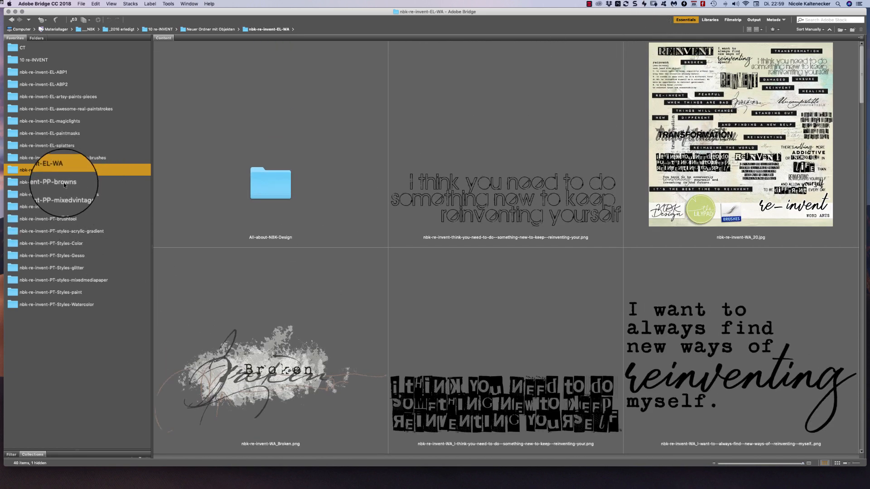
Open the nbk-re-invent-PP-browns folder and browse its brown papers through to the end
left_click(77, 182)
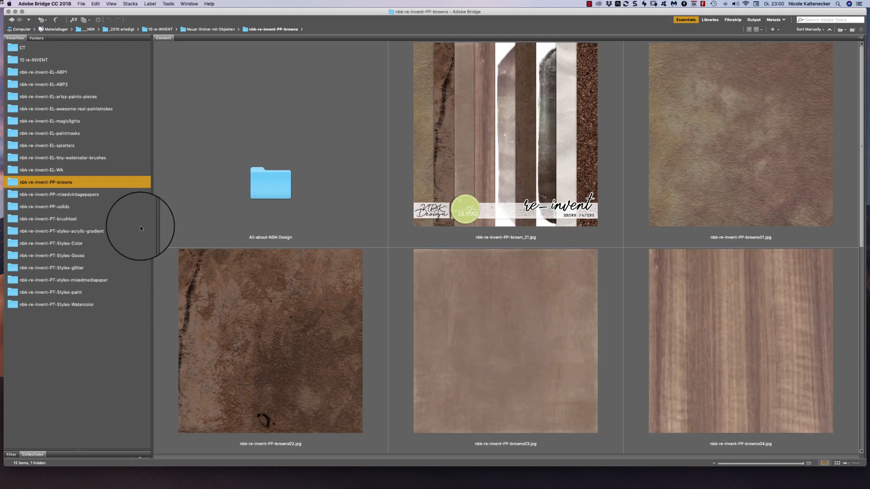
scroll(842, 98, "down", 3)
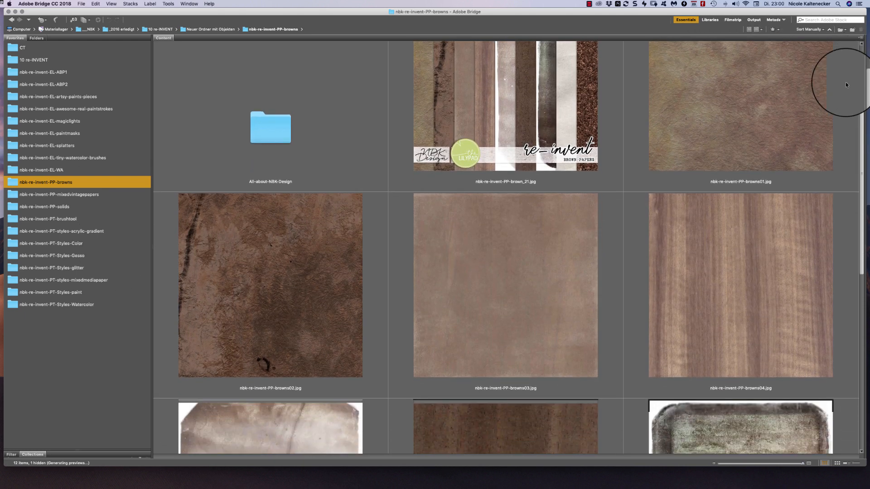
scroll(839, 99, "down", 4)
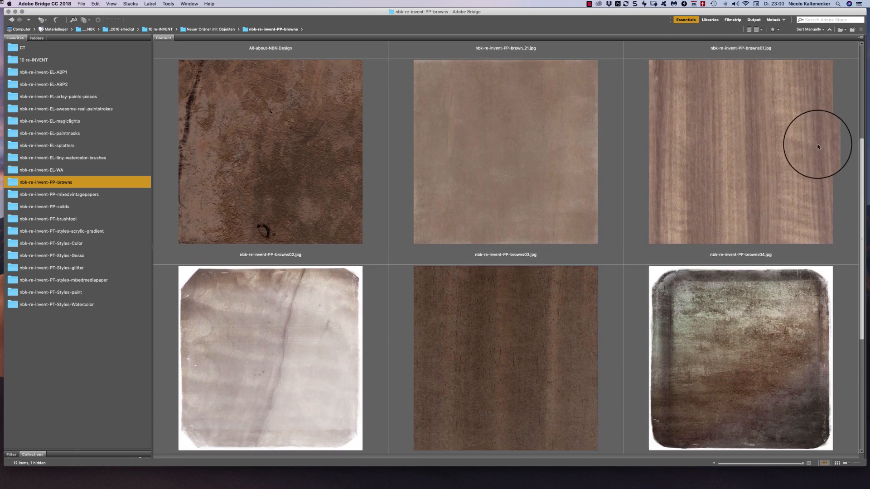
scroll(814, 149, "down", 6)
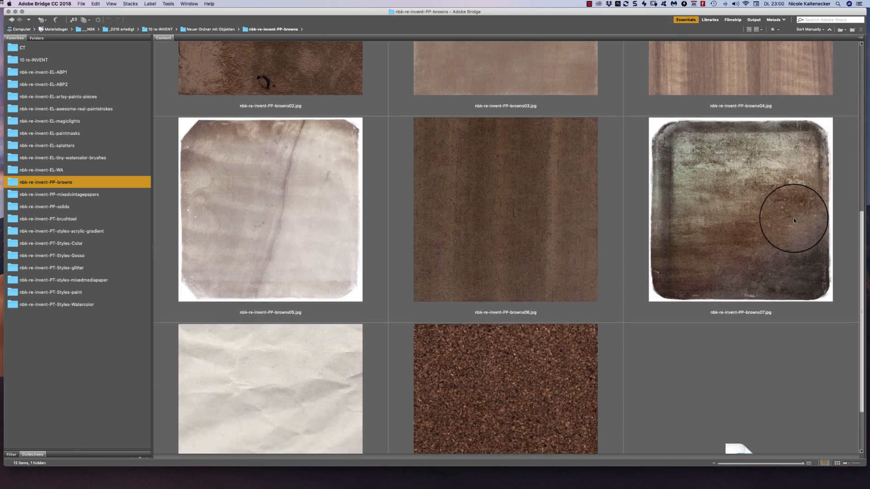
scroll(789, 241, "down", 1)
scroll(788, 242, "down", 1)
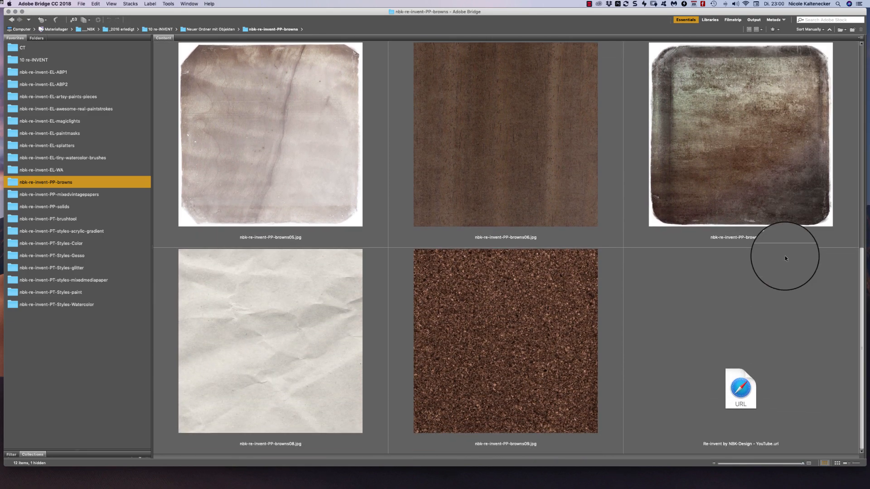
Review the brown papers again, going back to the start of the nbk-re-invent-PP-browns folder
scroll(781, 252, "up", 3)
scroll(752, 208, "up", 1)
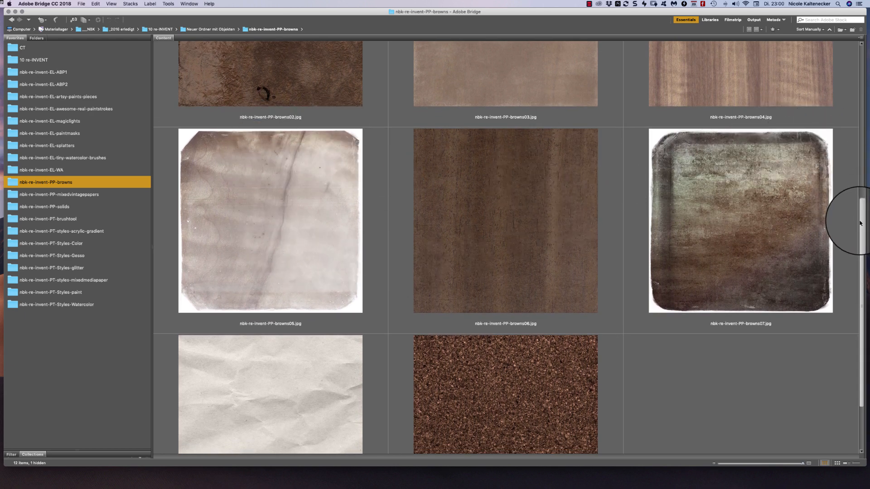
left_click(840, 185)
scroll(861, 213, "down", 1)
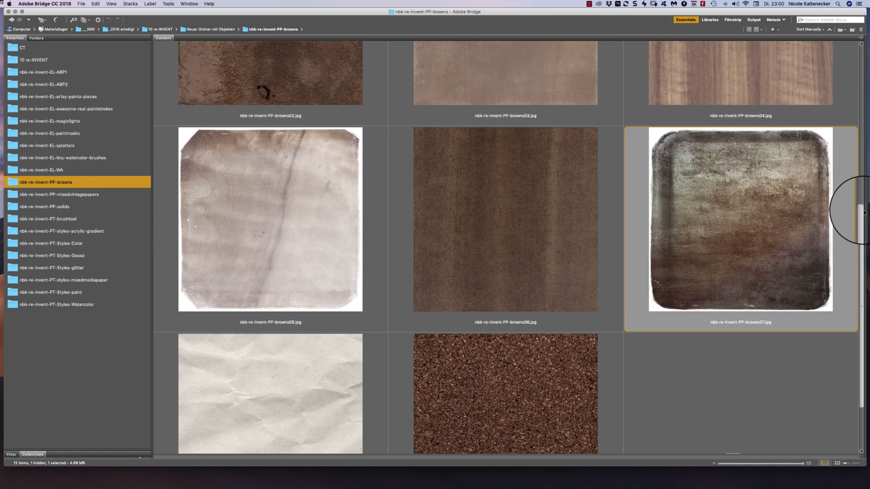
scroll(848, 196, "up", 10)
scroll(816, 123, "up", 3)
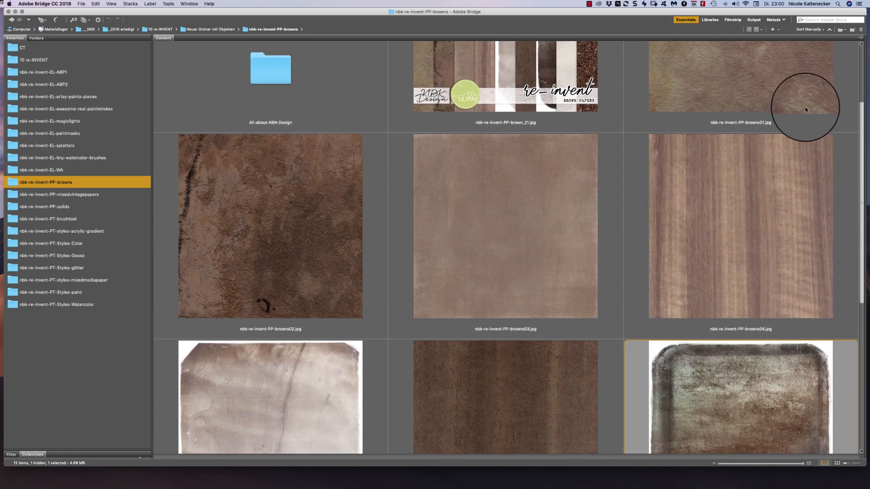
scroll(806, 107, "up", 5)
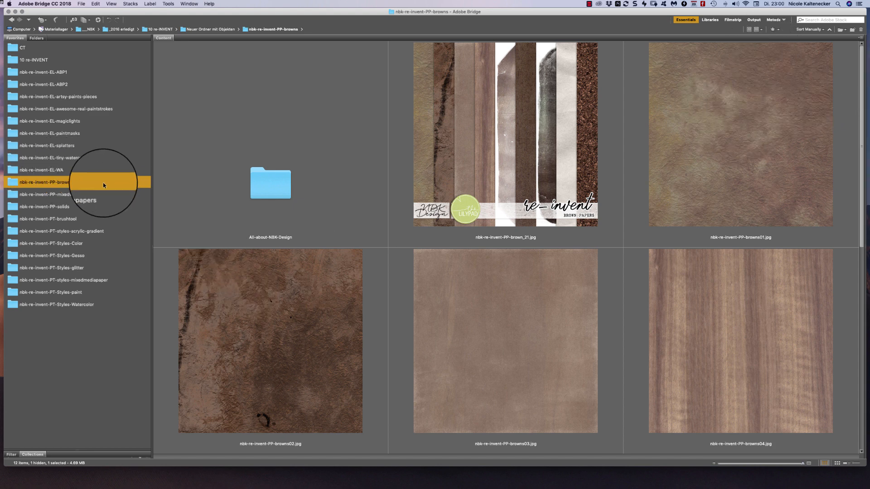
Open the nbk-re-invent-PP-mixedvintagepapers folder and preview mixedvintagepaper01 and mixedvintagepaper02 full screen
left_click(104, 194)
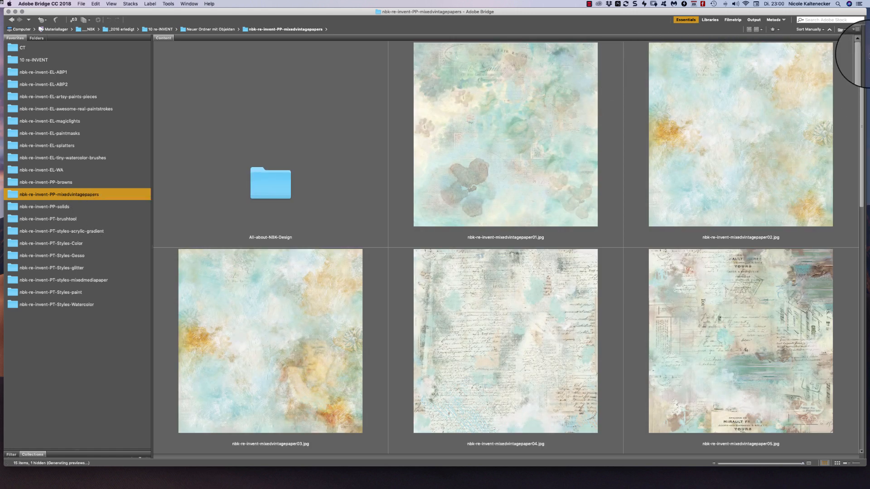
left_click_drag(861, 77, 862, 78)
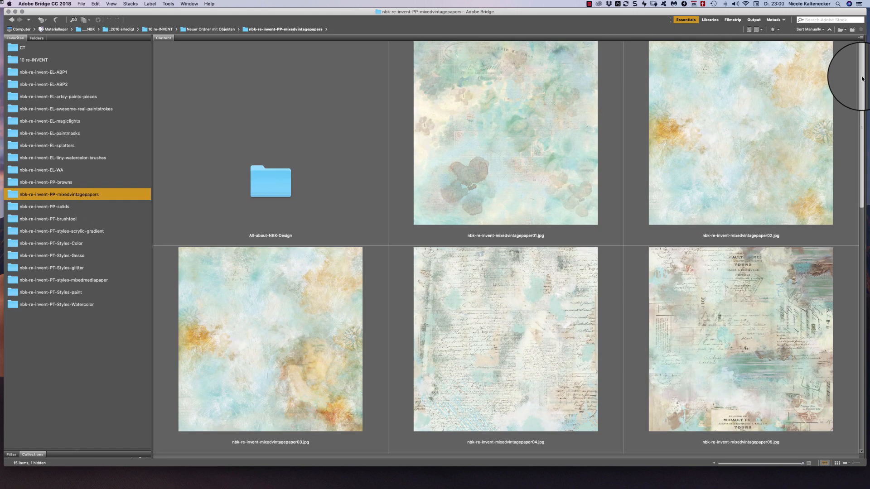
left_click(548, 141)
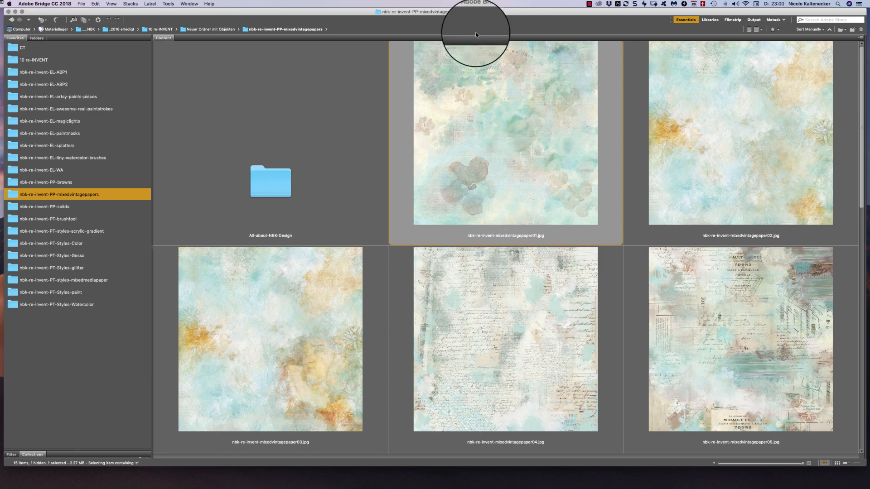
key("space")
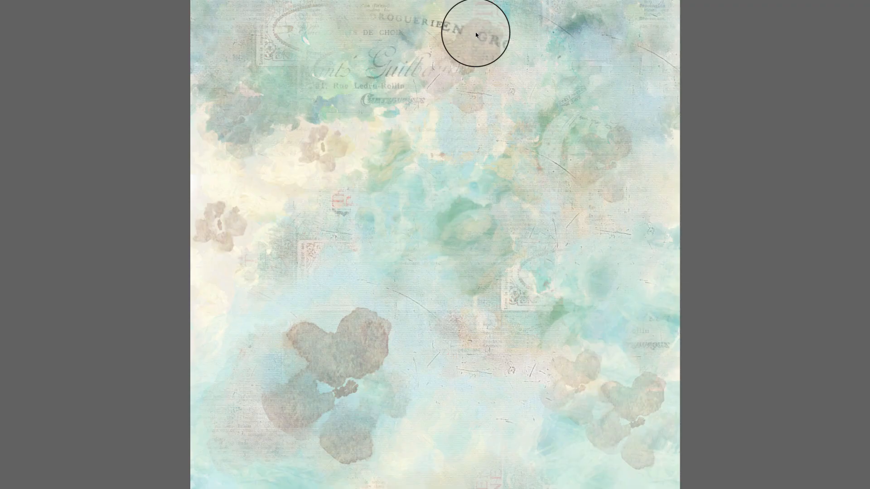
key("Right")
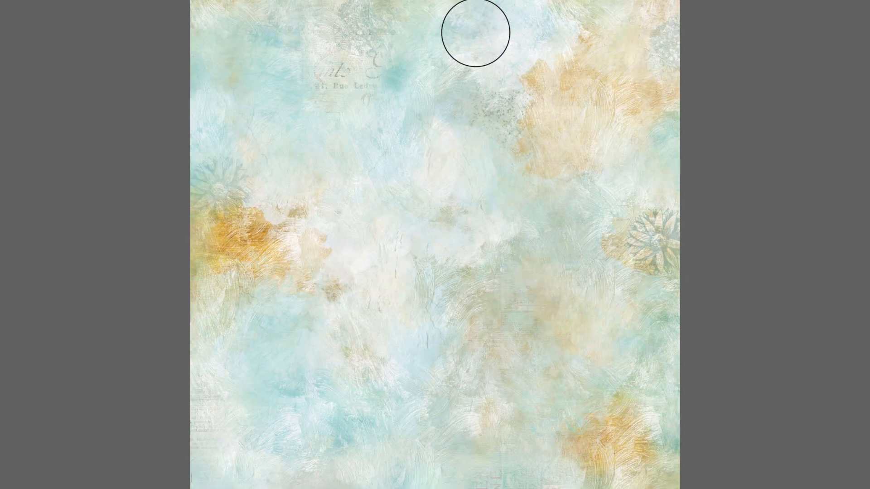
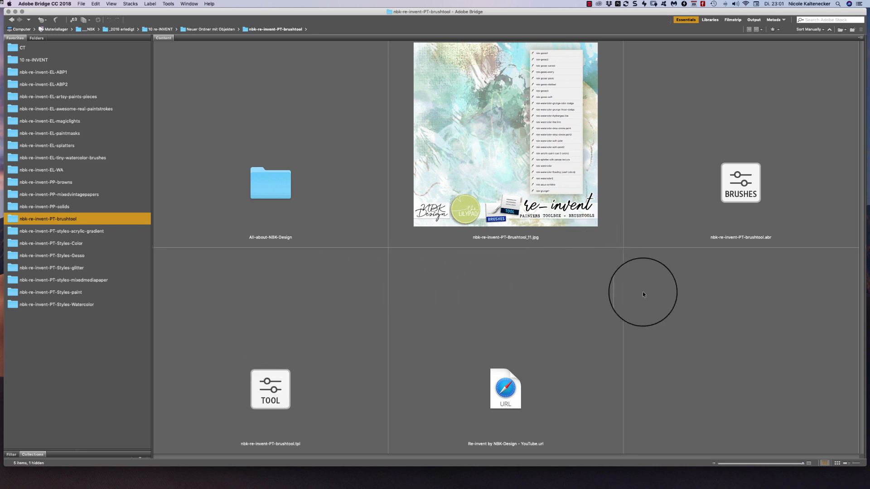
Open nbk-re-invent-PT-brushtool.tpl from its folder in Photoshop and import the tool presets as brushes
left_click(739, 185)
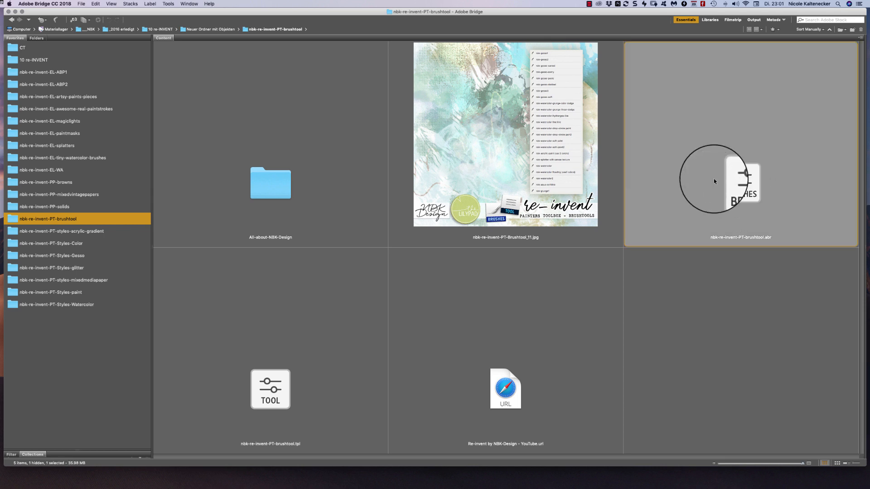
left_click(276, 398)
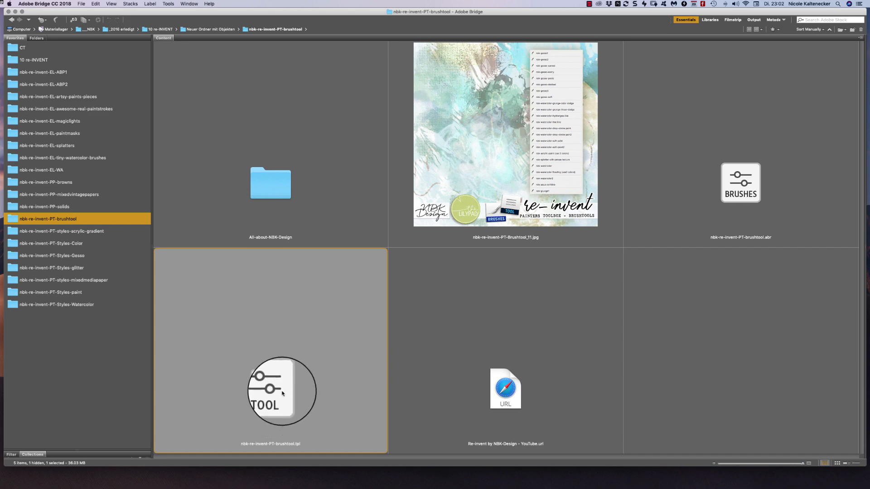
double_click(282, 393)
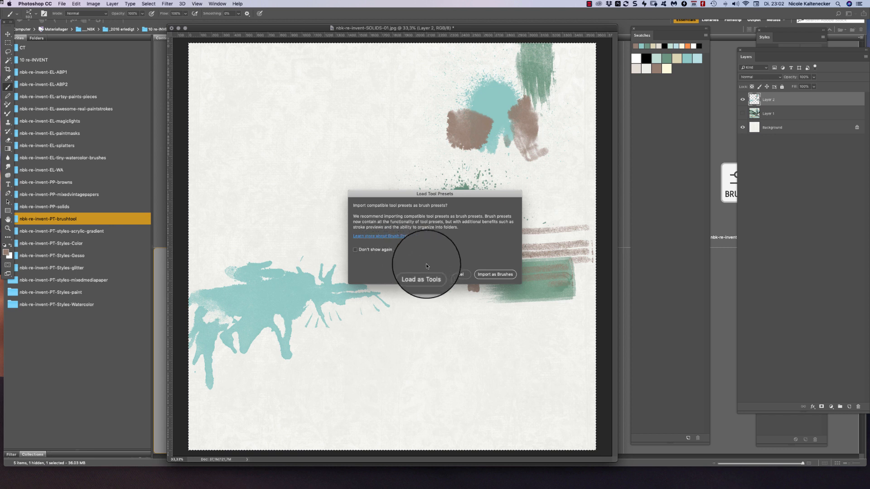
left_click(491, 274)
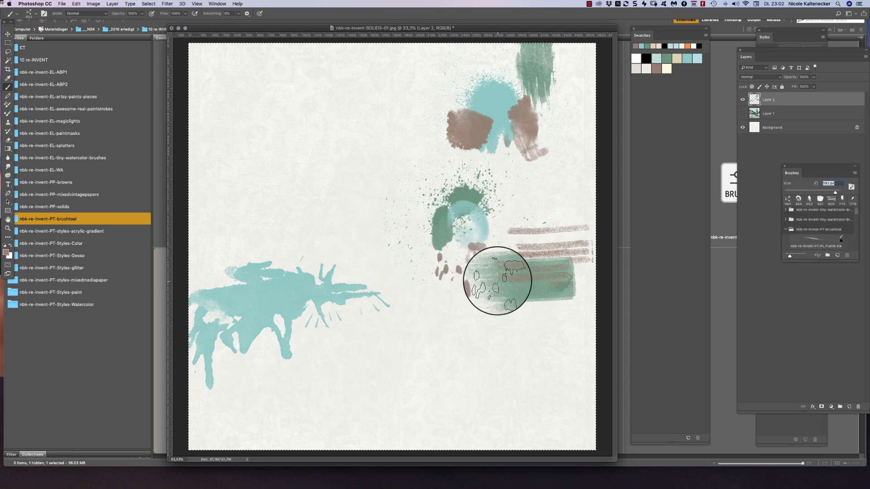
Collapse the two tiny watercolor brush groups, expand the nbk-re-invent-PT-brushtool group and choose the PL Frame Ink brush
right_click(430, 186)
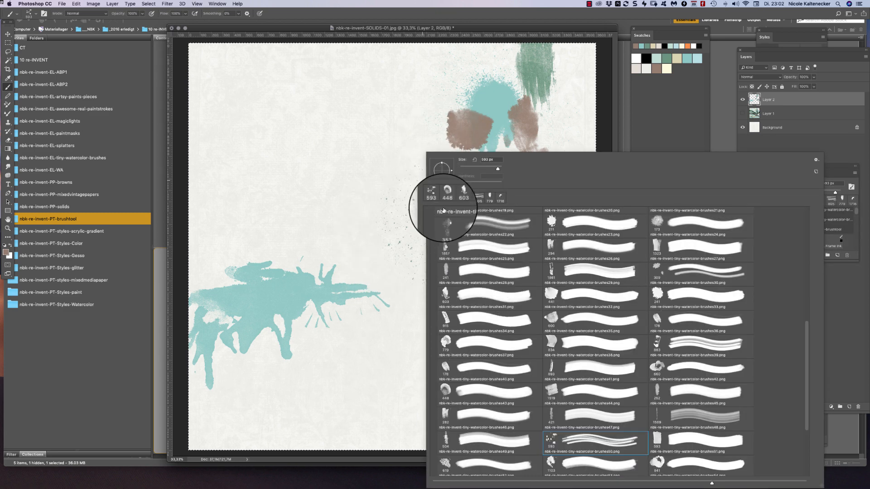
left_click(804, 220)
left_click(433, 285)
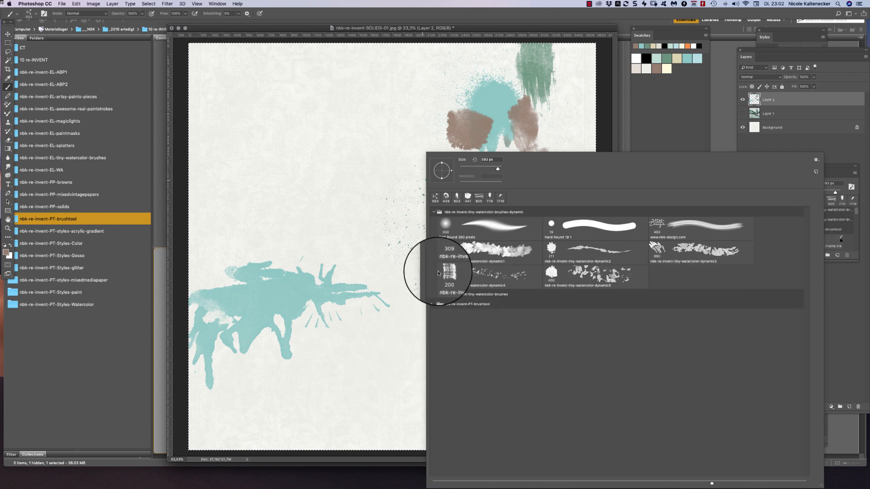
left_click(442, 209)
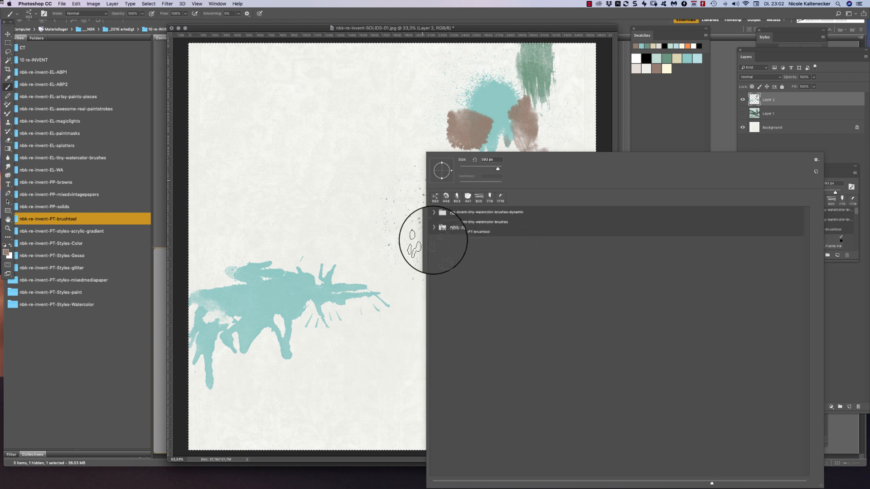
left_click(442, 232)
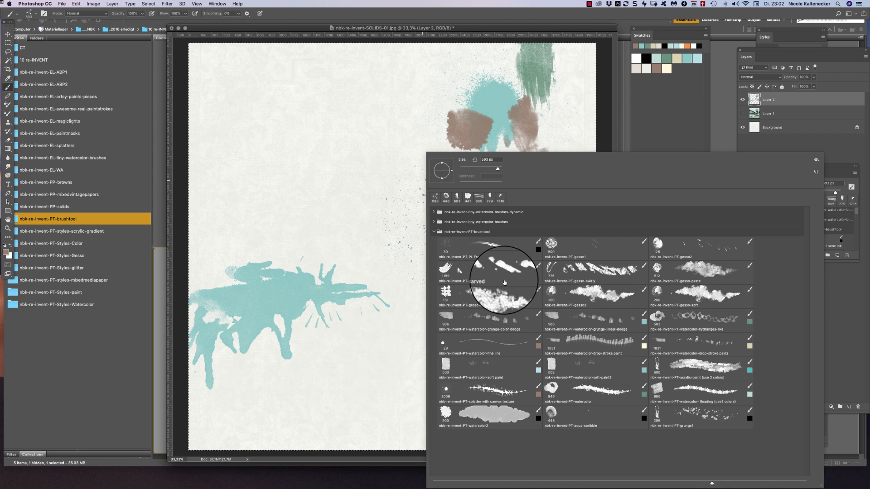
left_click(505, 252)
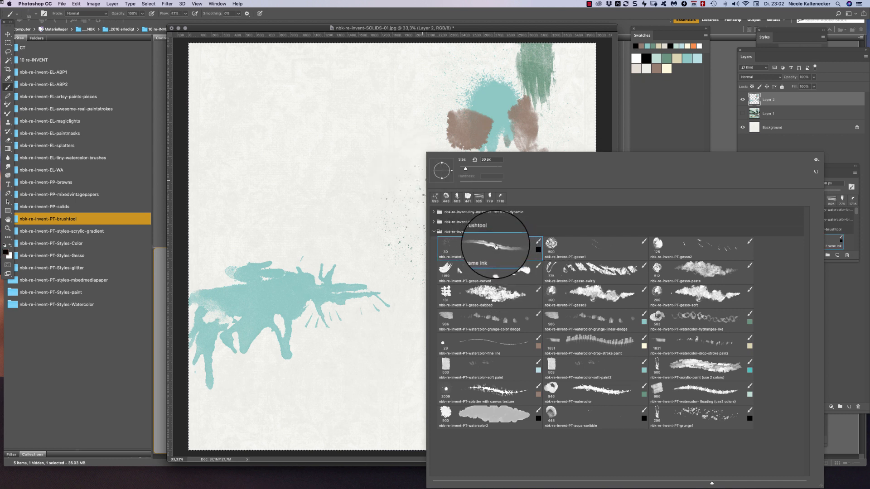
Hide Layer 2, add a new layer above Layer 1 and draw loose black ink lines across the paper
left_click(776, 110)
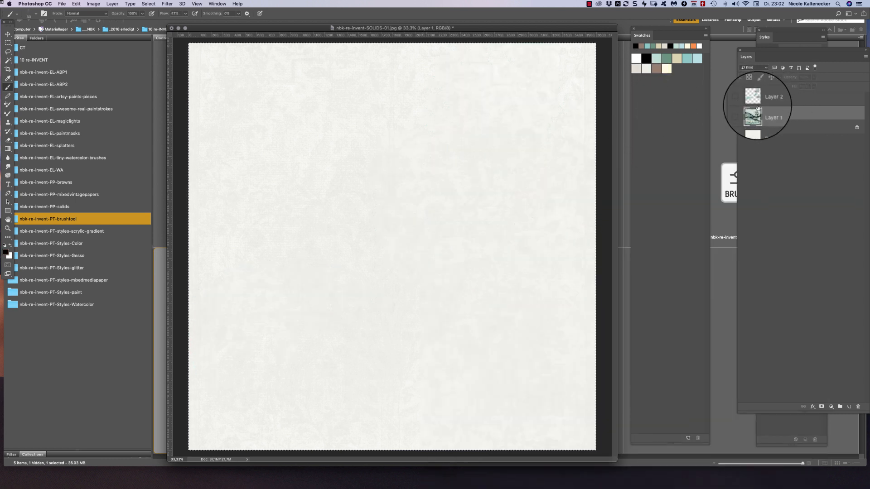
key("super+shift+n")
key("Return")
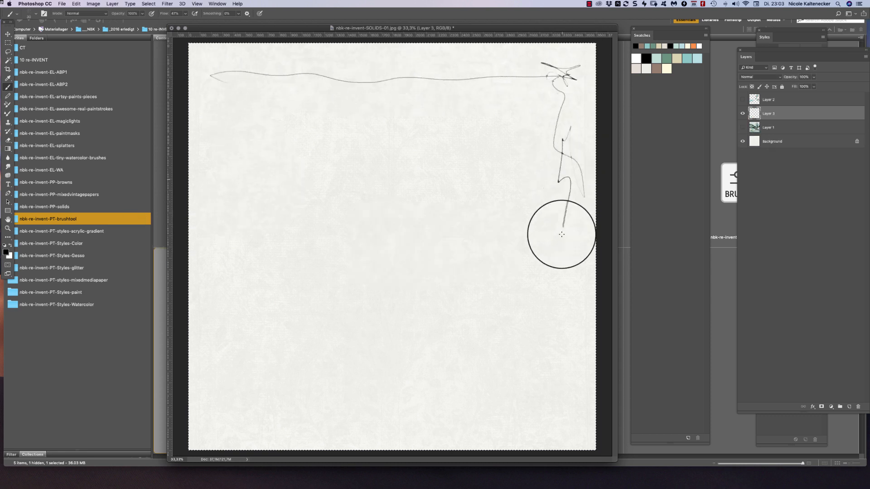
left_click_drag(544, 248, 492, 197)
mouse_move(494, 162)
left_mouse_down()
mouse_move(495, 211)
mouse_move(544, 297)
left_mouse_up()
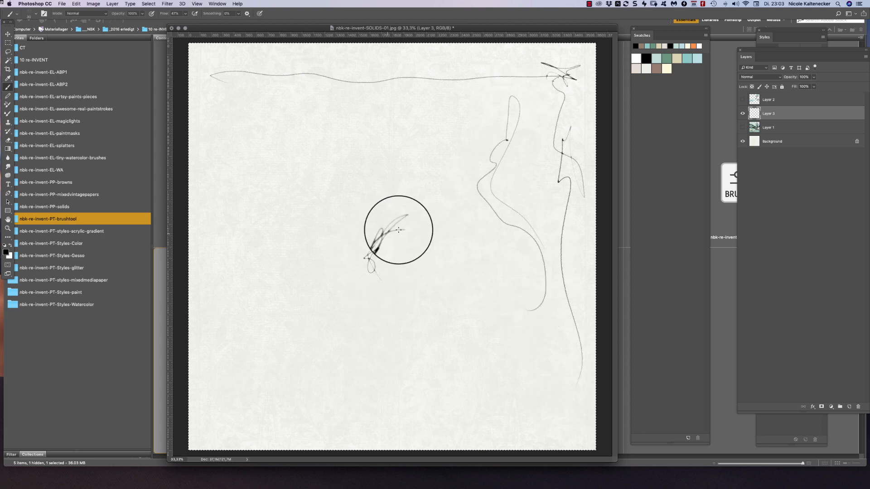
left_click_drag(386, 163, 381, 142)
Choose the nbk-re-invent-PT-gesso1 brush and paint a faint pale mint stroke in the paper's upper left area
right_click(441, 209)
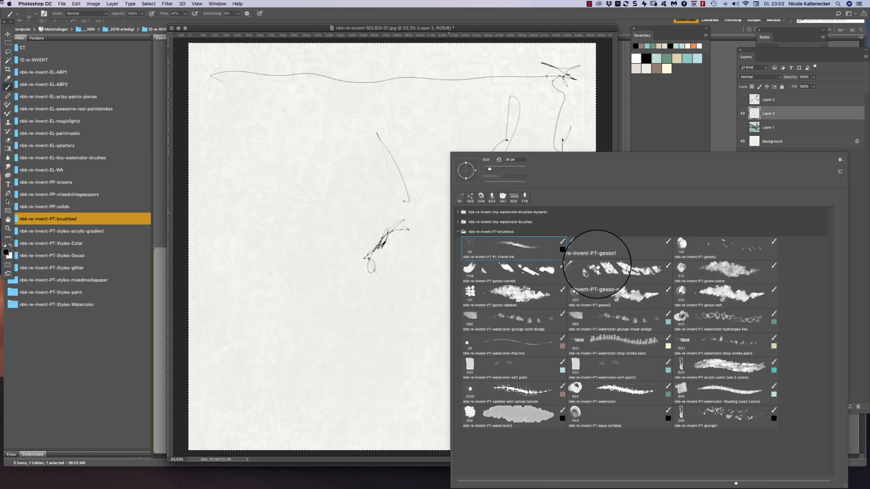
left_click(584, 247)
left_click(354, 201)
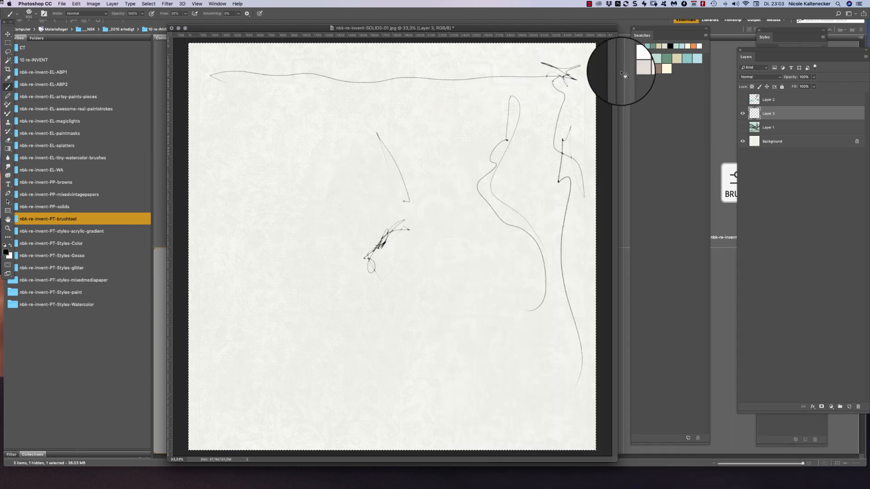
left_click(657, 60)
left_click_drag(235, 168, 291, 179)
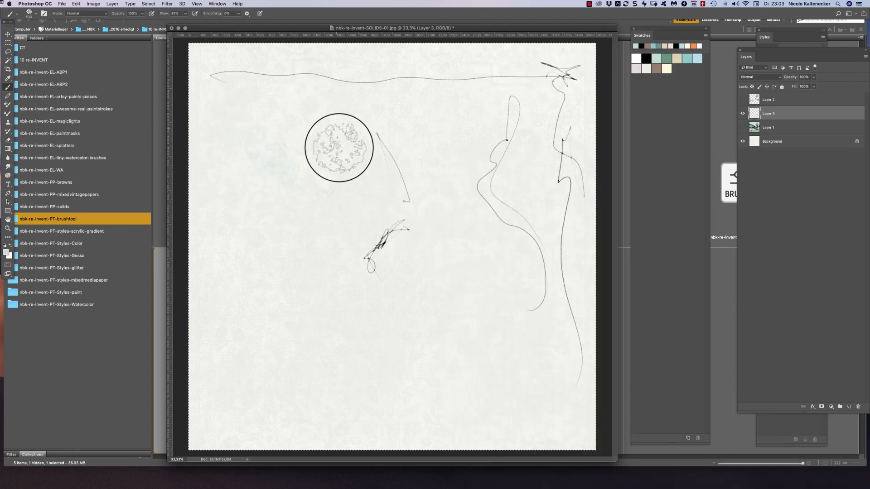
Switch the paint colour to the green swatch and brush diagonal gesso1 texture over the middle of the paper
left_click(668, 59)
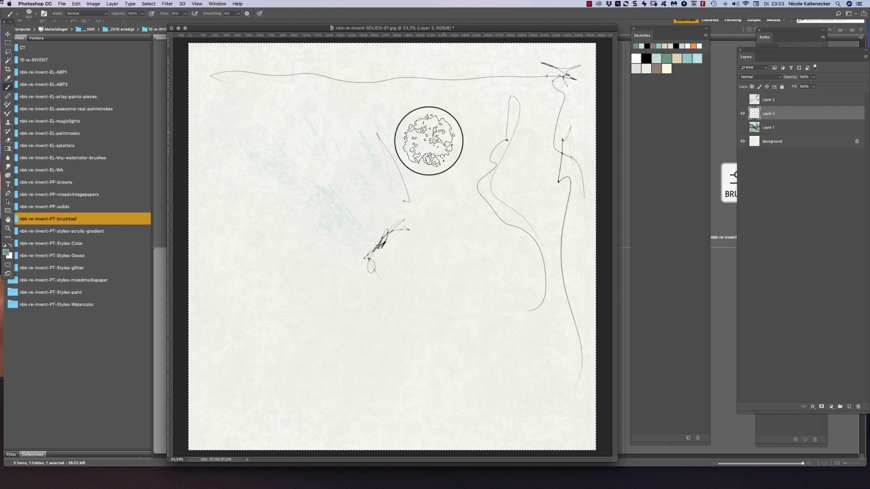
mouse_move(362, 214)
left_mouse_down()
mouse_move(369, 198)
mouse_move(378, 279)
mouse_move(380, 246)
left_mouse_up()
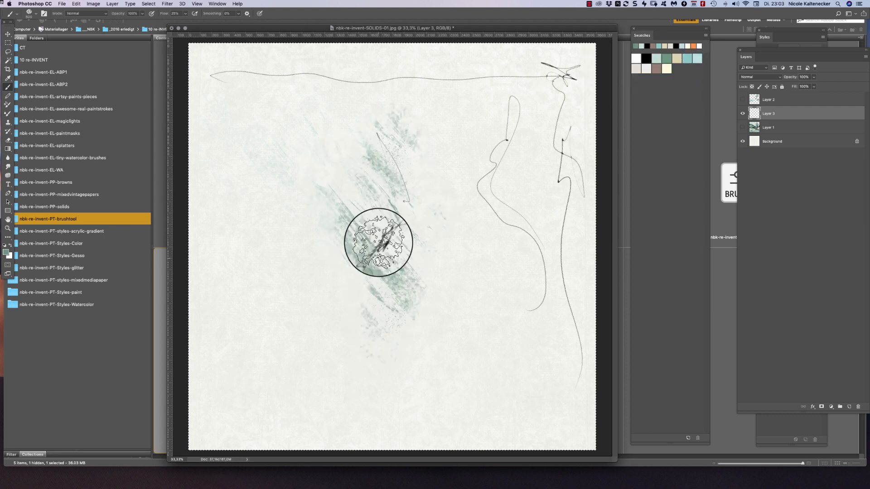
mouse_move(266, 200)
left_mouse_down()
mouse_move(344, 237)
mouse_move(297, 144)
mouse_move(286, 144)
mouse_move(367, 216)
mouse_move(436, 204)
mouse_move(427, 145)
mouse_move(407, 206)
mouse_move(414, 232)
left_mouse_up()
Choose the nbk-re-invent-PT-gesso2 brush and paint green diagonal flecks around the gesso texture
right_click(414, 232)
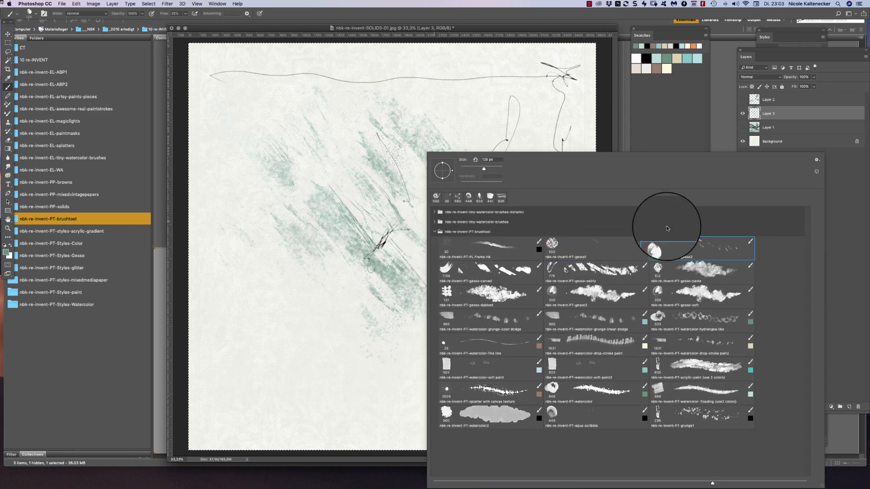
double_click(650, 218)
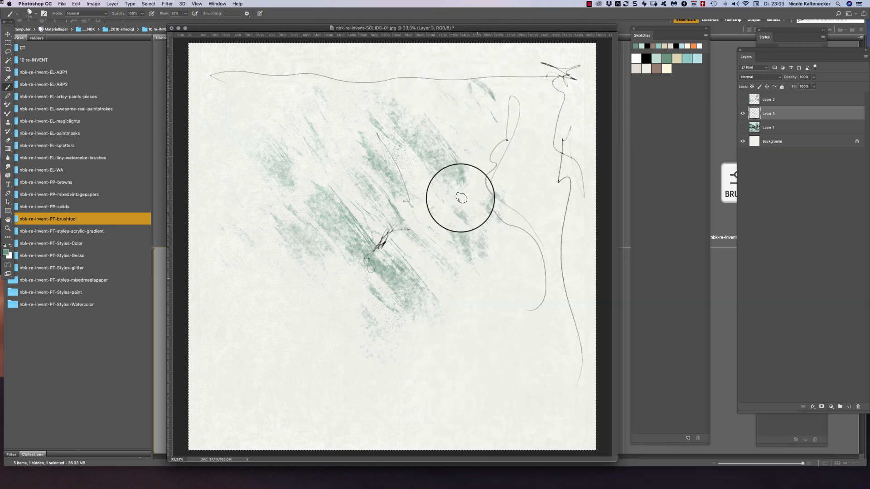
mouse_move(460, 195)
left_mouse_down()
mouse_move(476, 247)
mouse_move(475, 329)
left_mouse_up()
mouse_move(438, 252)
left_mouse_down()
mouse_move(404, 250)
mouse_move(378, 328)
mouse_move(318, 235)
mouse_move(367, 311)
mouse_move(354, 326)
mouse_move(326, 320)
mouse_move(346, 322)
left_mouse_up()
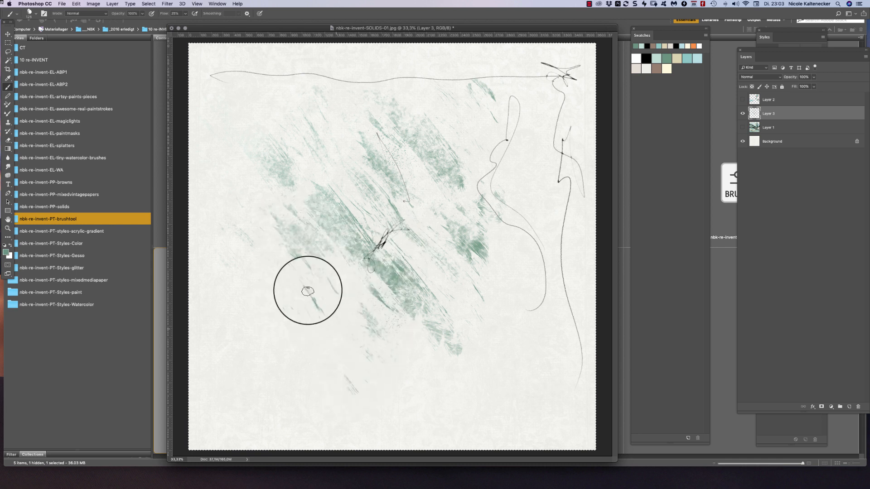
Switch the paint colour to black and brush diagonal gesso2 flecks over the green texture in the middle of the paper
left_click(646, 58)
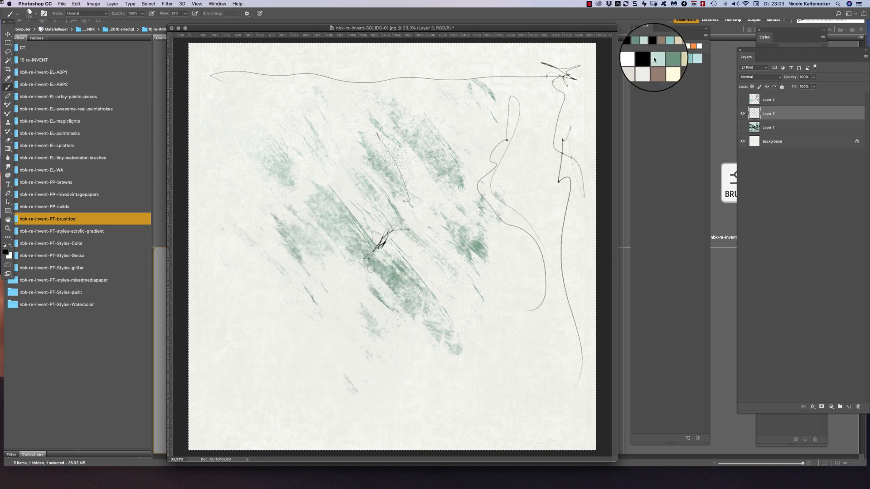
left_click(280, 229)
mouse_move(312, 285)
left_mouse_down()
mouse_move(282, 196)
mouse_move(303, 207)
mouse_move(292, 138)
mouse_move(432, 326)
mouse_move(454, 315)
mouse_move(404, 238)
mouse_move(422, 205)
left_mouse_up()
left_click_drag(369, 110, 437, 155)
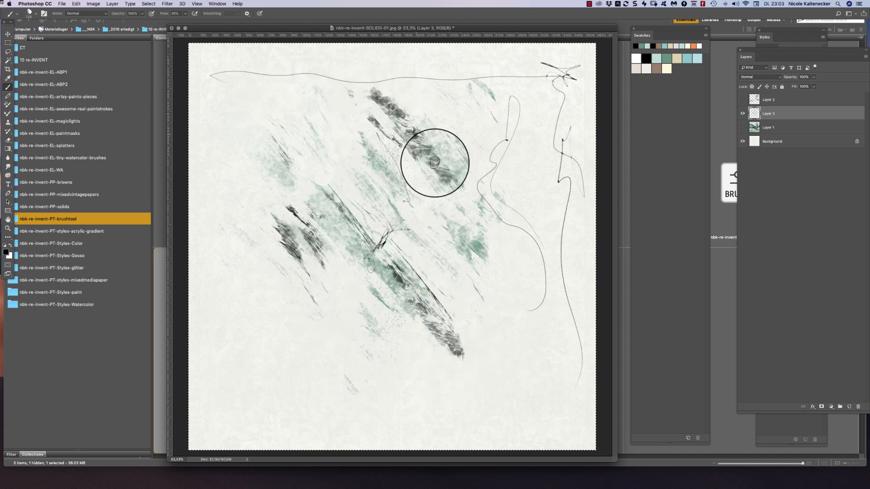
left_click_drag(501, 258, 460, 259)
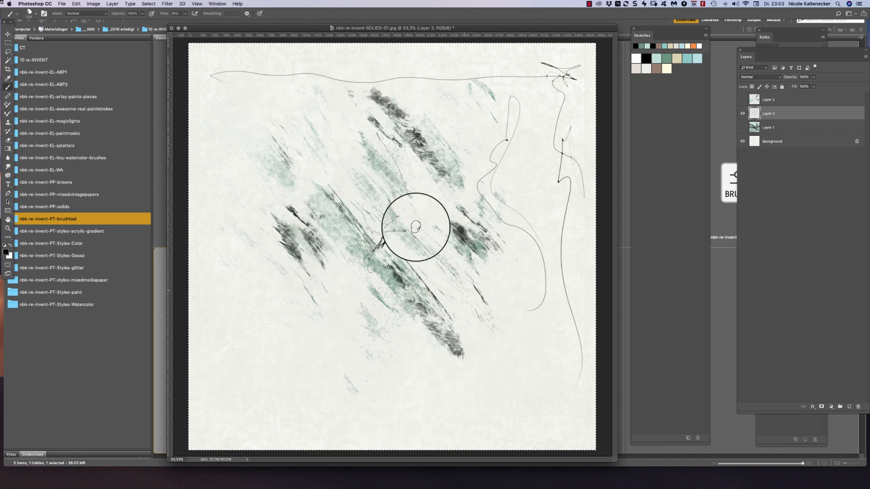
Choose the nbk-re-invent-PT-gesso-curved brush, paint a wide black striped band across the paper's middle and overlay it with light turquoise strokes
right_click(470, 262)
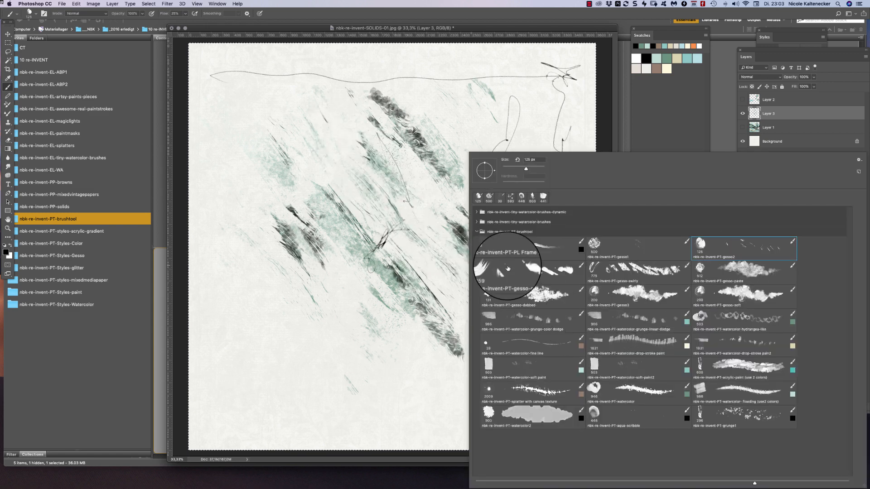
left_click(507, 268)
mouse_move(369, 272)
left_mouse_down()
mouse_move(424, 278)
mouse_move(473, 224)
mouse_move(448, 163)
mouse_move(499, 201)
mouse_move(567, 173)
mouse_move(587, 222)
mouse_move(509, 219)
left_mouse_up()
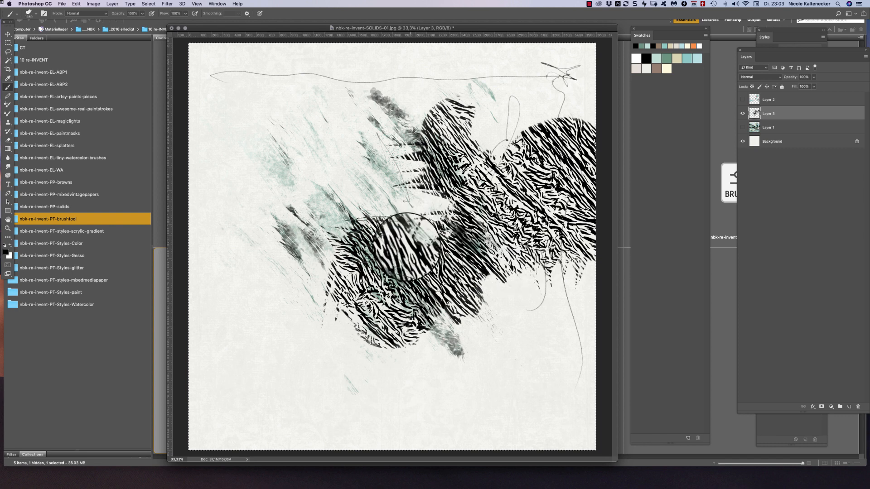
mouse_move(406, 246)
left_mouse_down()
mouse_move(282, 272)
mouse_move(207, 247)
left_mouse_up()
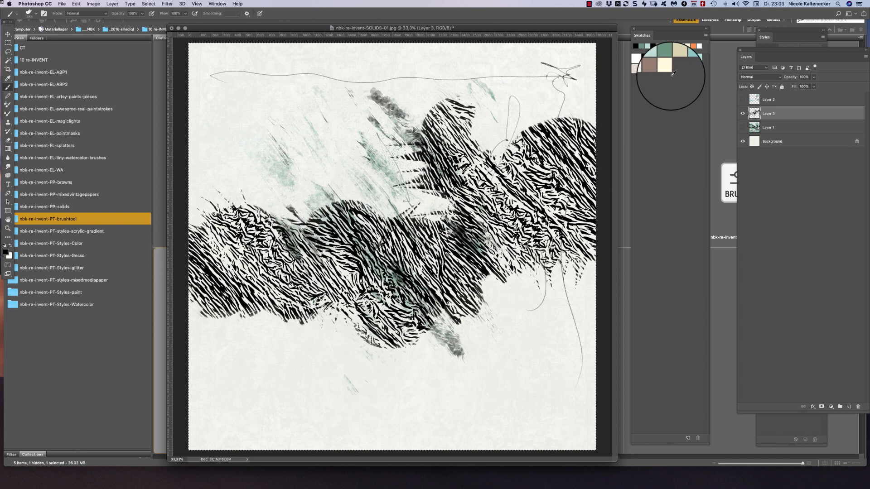
left_click(687, 58)
mouse_move(535, 154)
left_mouse_down()
mouse_move(482, 194)
mouse_move(466, 185)
mouse_move(524, 204)
mouse_move(578, 184)
mouse_move(396, 259)
mouse_move(214, 229)
mouse_move(283, 214)
left_mouse_up()
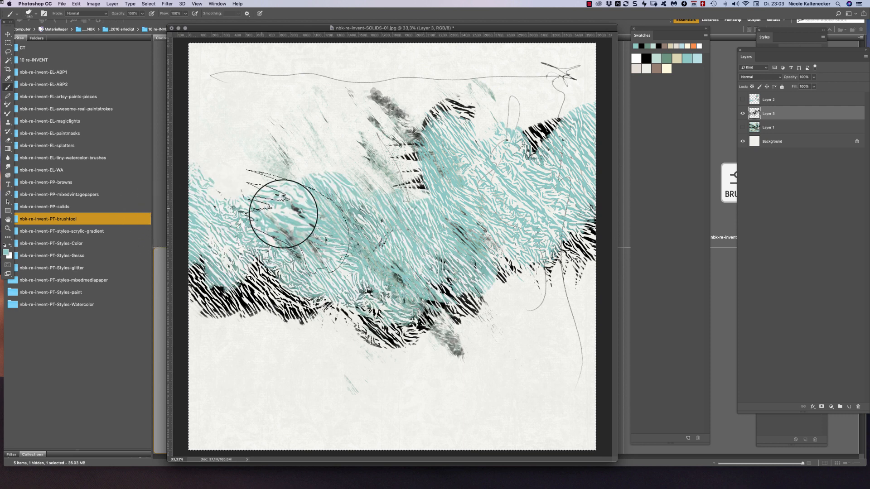
Choose the 775 px gesso brush listed beside gesso-curved in the nbk-re-invent-PT-brushtool set
right_click(330, 240)
left_click(523, 270)
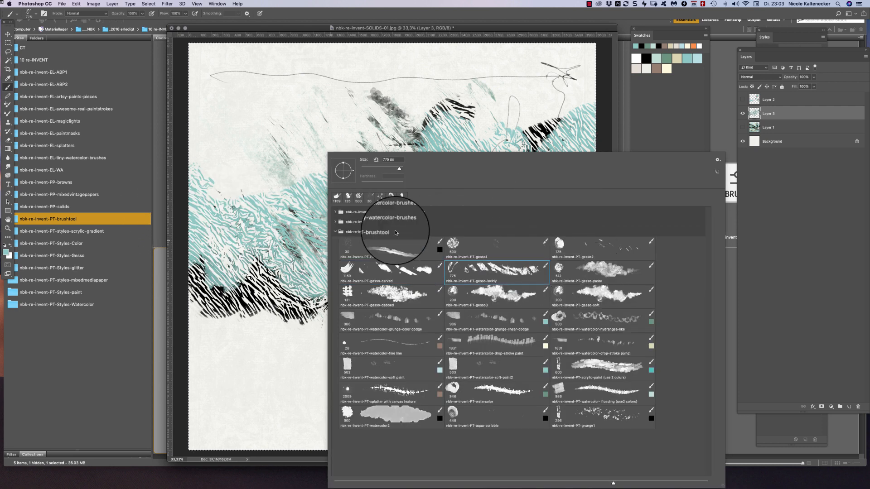
Paint wide teal and brown strokes across the upper part of the canvas with the gesso-swirly brush
left_click_drag(261, 155, 320, 144)
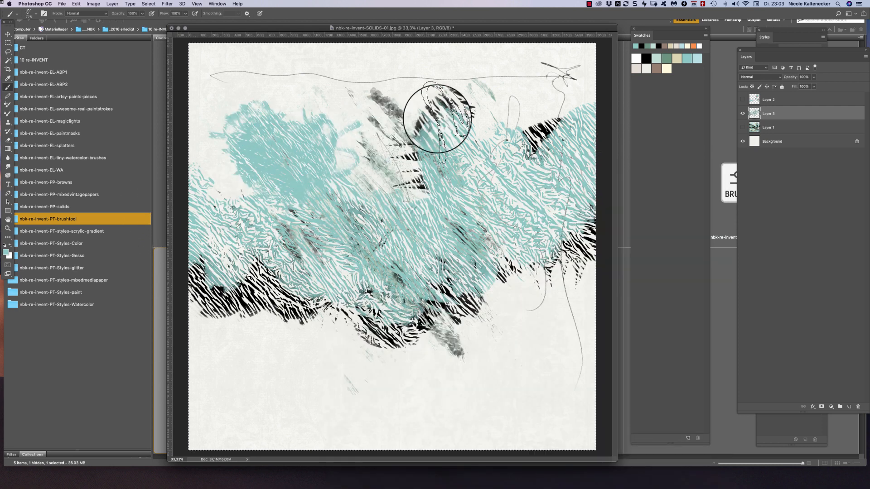
left_click(656, 68)
mouse_move(263, 145)
left_mouse_down()
mouse_move(305, 165)
mouse_move(356, 87)
mouse_move(412, 196)
mouse_move(586, 129)
left_mouse_up()
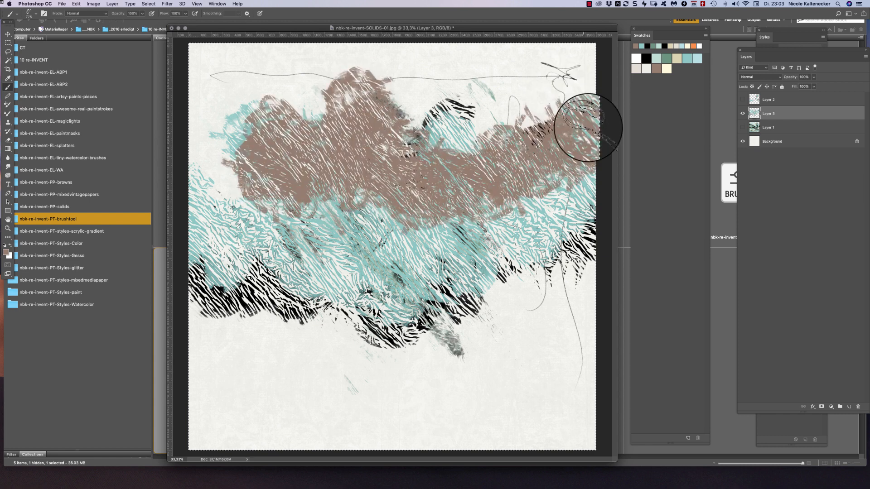
Paint a brown multiply stroke below the striped area toward the lower right with the gesso-paste brush
right_click(472, 277)
left_click(725, 272)
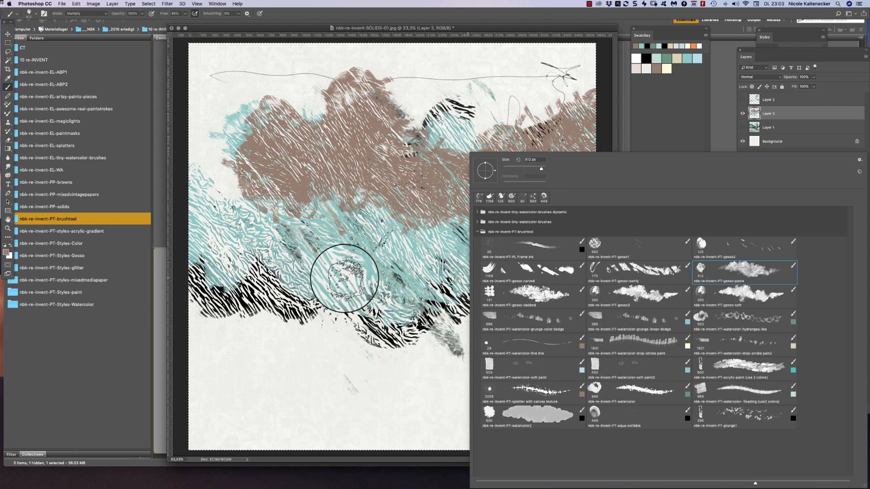
mouse_move(344, 279)
left_mouse_down()
mouse_move(403, 319)
mouse_move(441, 371)
mouse_move(488, 362)
mouse_move(498, 291)
mouse_move(556, 298)
left_mouse_up()
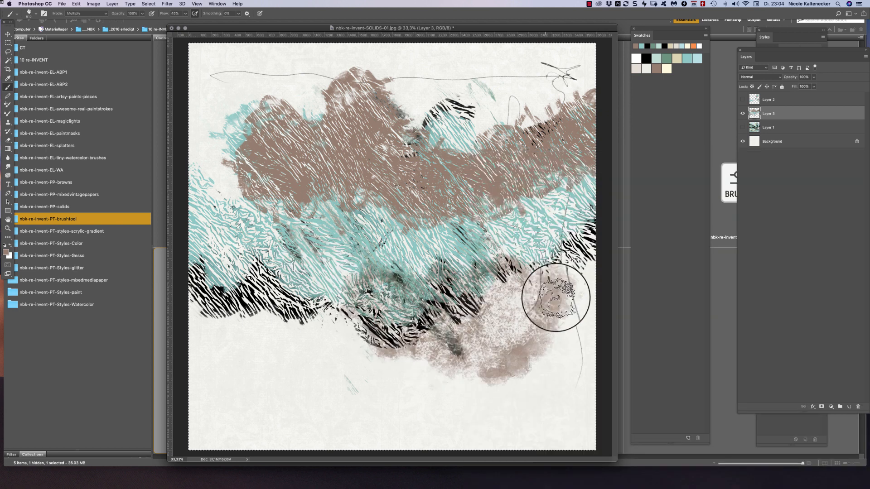
Clear Layer 3 and paint overlapping brown, green and light teal patches in the canvas's upper left with the gesso-paste brush
key("BackSpace")
mouse_move(212, 190)
left_mouse_down()
mouse_move(207, 156)
mouse_move(252, 213)
mouse_move(293, 159)
mouse_move(258, 155)
mouse_move(334, 164)
mouse_move(345, 189)
mouse_move(248, 155)
mouse_move(242, 142)
mouse_move(263, 195)
mouse_move(259, 213)
mouse_move(311, 188)
mouse_move(228, 150)
left_mouse_up()
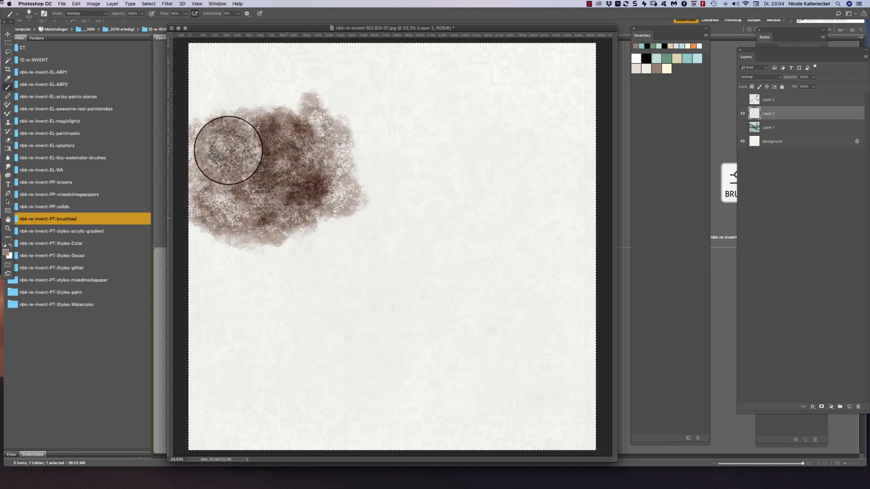
left_click(666, 58)
mouse_move(272, 182)
left_mouse_down()
mouse_move(221, 156)
mouse_move(266, 146)
mouse_move(322, 149)
mouse_move(297, 128)
mouse_move(260, 181)
mouse_move(229, 191)
mouse_move(272, 227)
mouse_move(286, 200)
mouse_move(352, 204)
mouse_move(340, 130)
mouse_move(334, 178)
mouse_move(351, 148)
mouse_move(361, 169)
mouse_move(383, 148)
left_mouse_up()
left_click(664, 49)
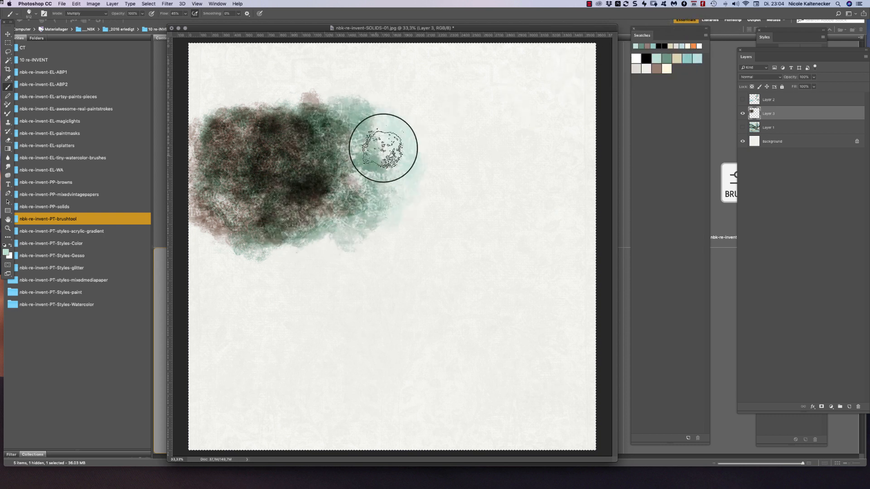
With the gesso-dabbed brush, paint light teal strokes below and beside the dark patch, and brown strokes to its right
right_click(411, 287)
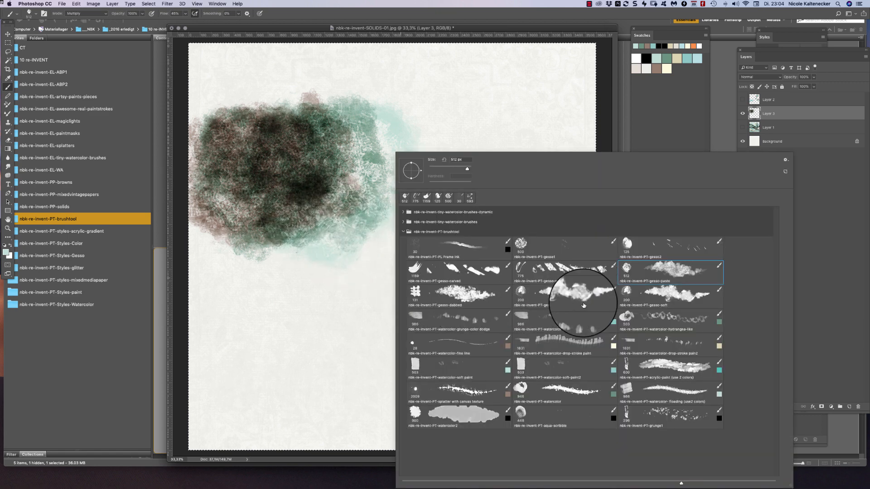
left_click(422, 290)
left_click(330, 311)
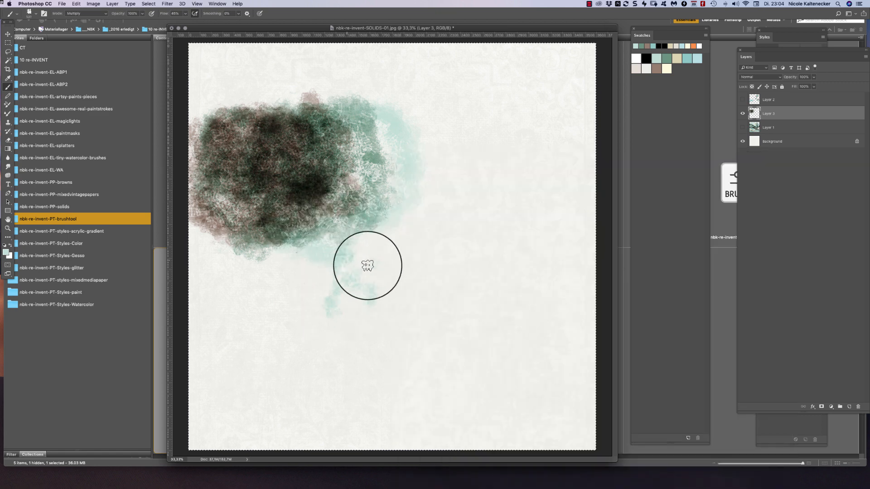
mouse_move(417, 276)
left_mouse_down()
mouse_move(462, 229)
mouse_move(461, 148)
mouse_move(421, 165)
mouse_move(388, 151)
left_mouse_up()
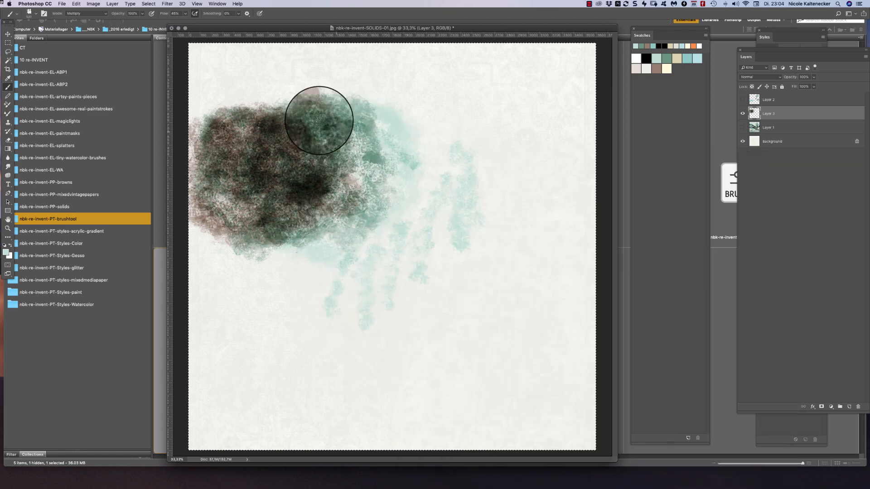
left_click(656, 68)
mouse_move(408, 119)
left_mouse_down()
mouse_move(427, 165)
mouse_move(397, 156)
mouse_move(392, 122)
mouse_move(420, 186)
mouse_move(410, 254)
mouse_move(416, 304)
mouse_move(442, 233)
left_mouse_up()
Choose the off-white swatch, set the brush mode to Normal and paint over the dark patch
left_click(646, 68)
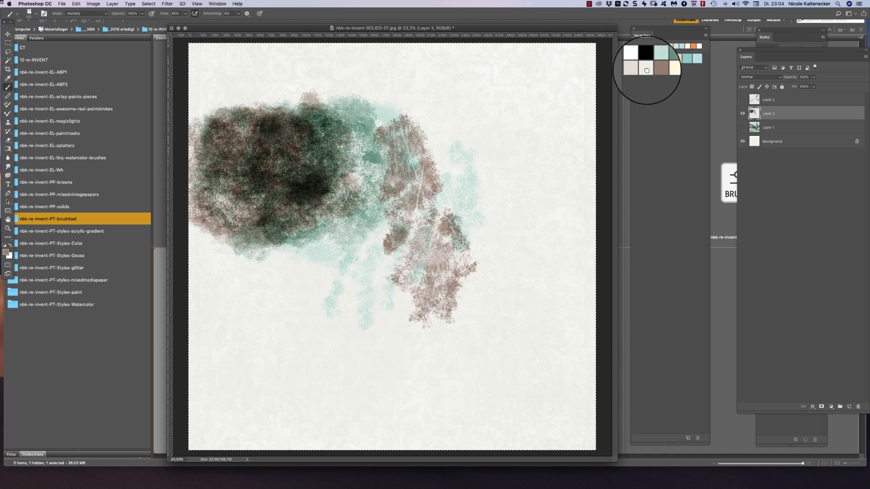
mouse_move(436, 191)
left_mouse_down()
mouse_move(428, 162)
mouse_move(408, 146)
mouse_move(414, 174)
mouse_move(405, 137)
mouse_move(445, 299)
mouse_move(479, 309)
mouse_move(487, 326)
mouse_move(495, 314)
mouse_move(438, 299)
mouse_move(328, 301)
mouse_move(326, 277)
mouse_move(340, 307)
mouse_move(312, 212)
mouse_move(310, 142)
mouse_move(195, 137)
left_mouse_up()
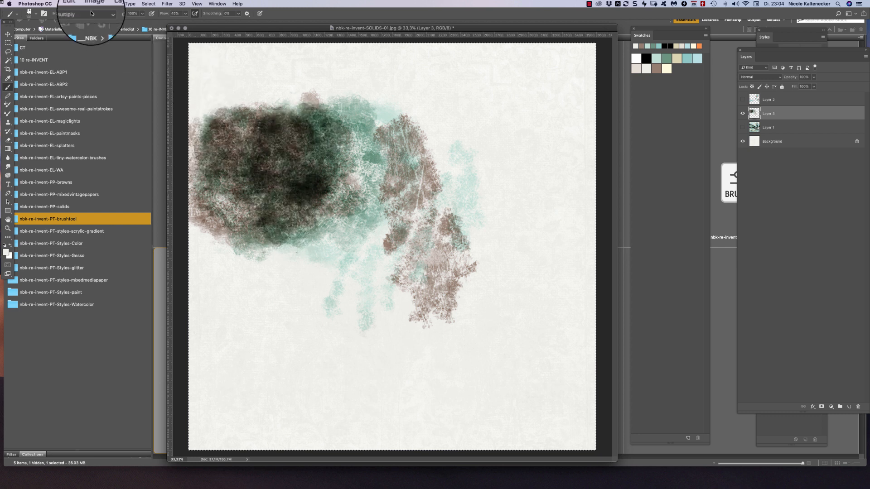
left_click(91, 13)
left_click(91, 6)
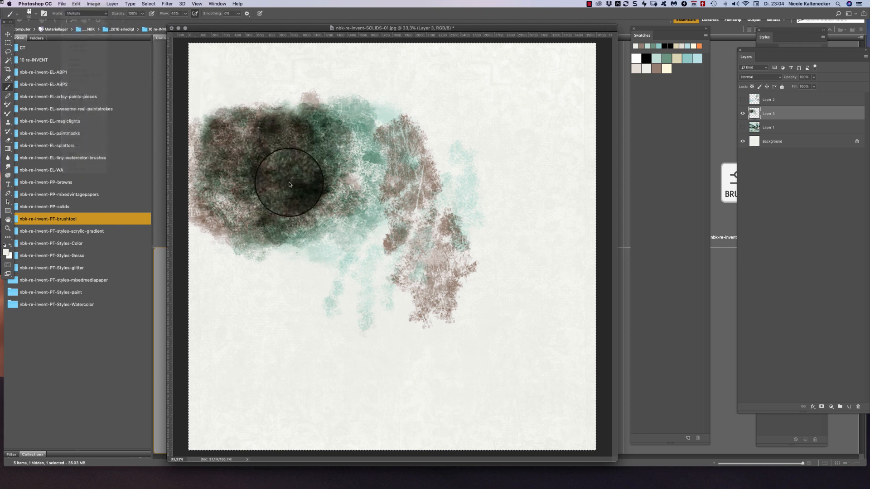
mouse_move(291, 175)
left_mouse_down()
mouse_move(319, 190)
mouse_move(341, 169)
mouse_move(322, 143)
mouse_move(336, 150)
mouse_move(292, 138)
mouse_move(286, 167)
mouse_move(296, 183)
mouse_move(327, 170)
mouse_move(340, 187)
mouse_move(291, 194)
mouse_move(271, 153)
mouse_move(287, 165)
mouse_move(284, 122)
mouse_move(292, 136)
mouse_move(288, 113)
mouse_move(298, 121)
mouse_move(303, 136)
mouse_move(271, 160)
mouse_move(236, 148)
mouse_move(225, 111)
mouse_move(263, 252)
mouse_move(333, 171)
mouse_move(342, 122)
mouse_move(381, 136)
mouse_move(401, 167)
mouse_move(362, 102)
left_mouse_up()
Pick a 200 px gesso brush in Multiply mode and paint green strokes to the right of the brown strokes
right_click(333, 171)
left_click(553, 301)
left_click_drag(362, 102, 426, 141)
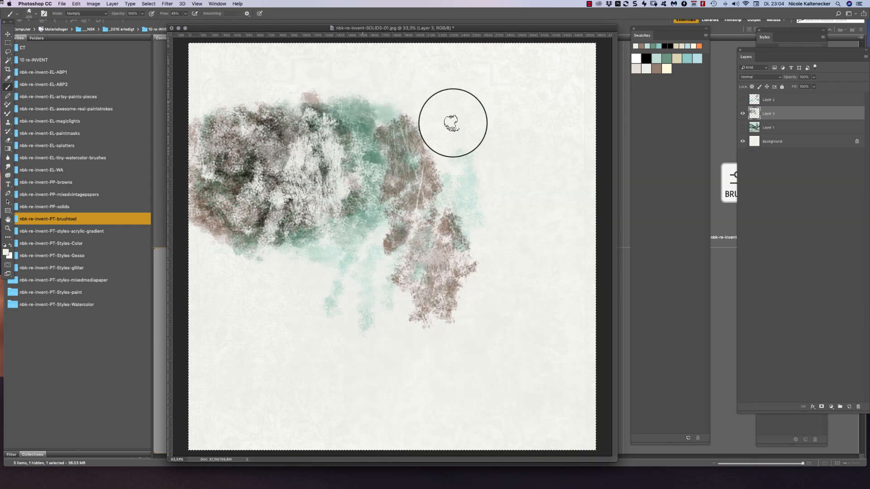
left_click(669, 56)
mouse_move(410, 117)
left_mouse_down()
mouse_move(423, 101)
mouse_move(453, 158)
left_mouse_up()
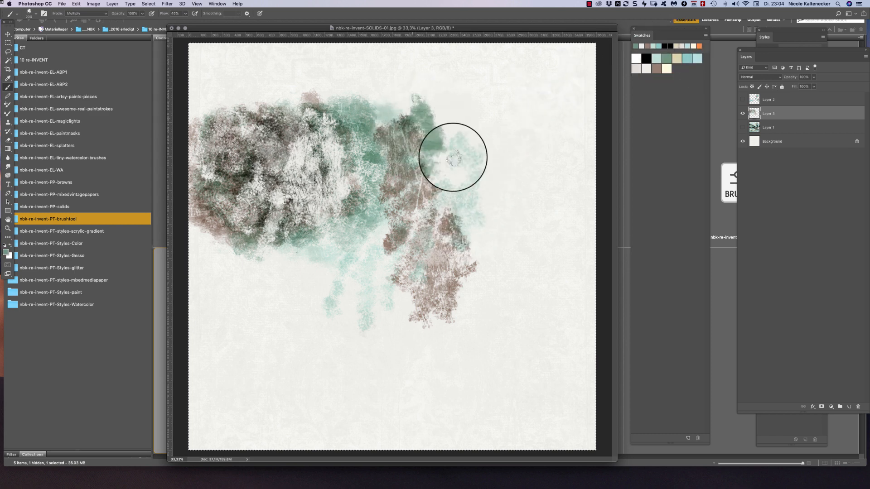
Set the brush mode to Normal and extend the green patch further to the right
left_click(81, 13)
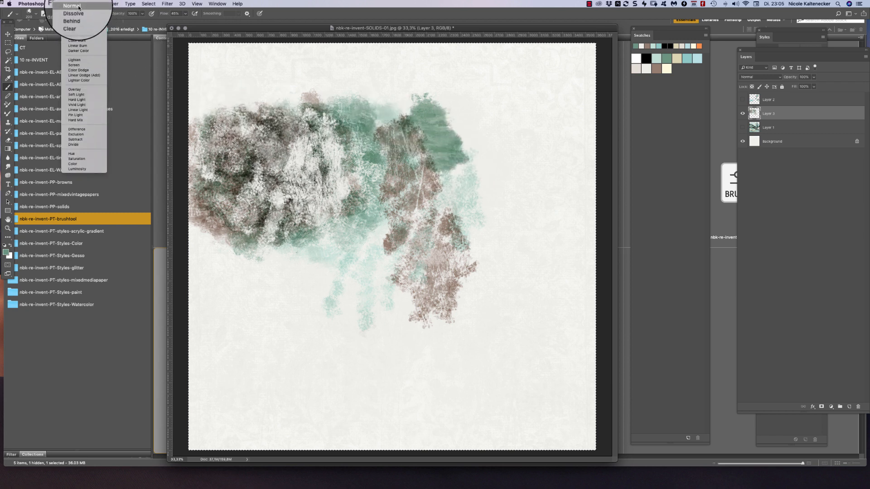
left_click(78, 7)
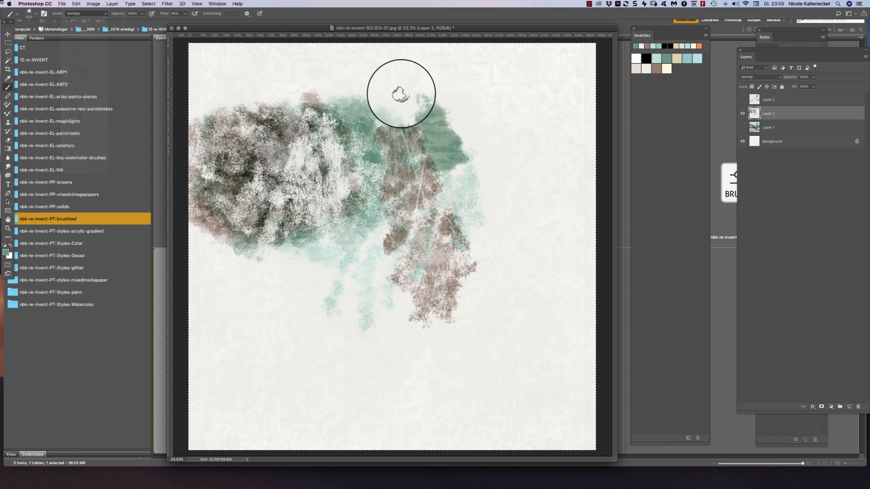
mouse_move(398, 87)
left_mouse_down()
mouse_move(447, 129)
mouse_move(444, 138)
mouse_move(462, 119)
mouse_move(462, 180)
mouse_move(494, 147)
mouse_move(491, 180)
mouse_move(514, 168)
mouse_move(512, 152)
mouse_move(475, 154)
mouse_move(486, 112)
left_mouse_up()
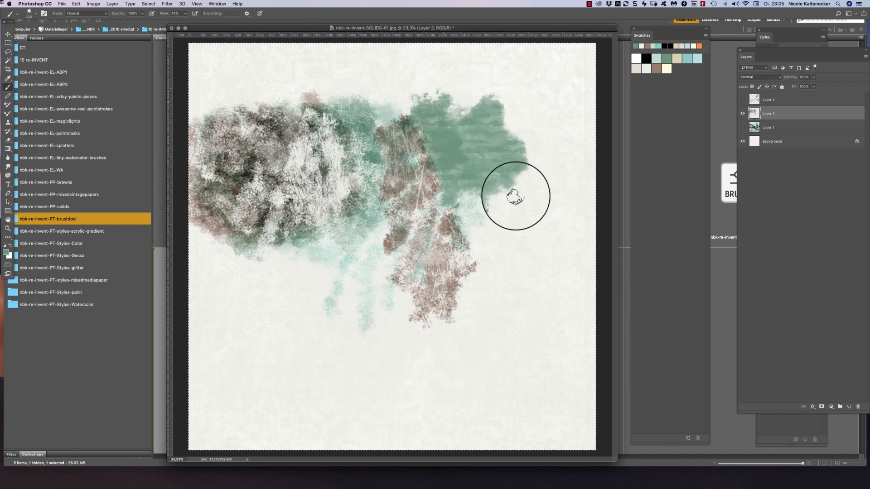
Pick a 200 px gesso brush in Multiply mode with 91% flow and paint green and teal around the green patch's right side
right_click(472, 153)
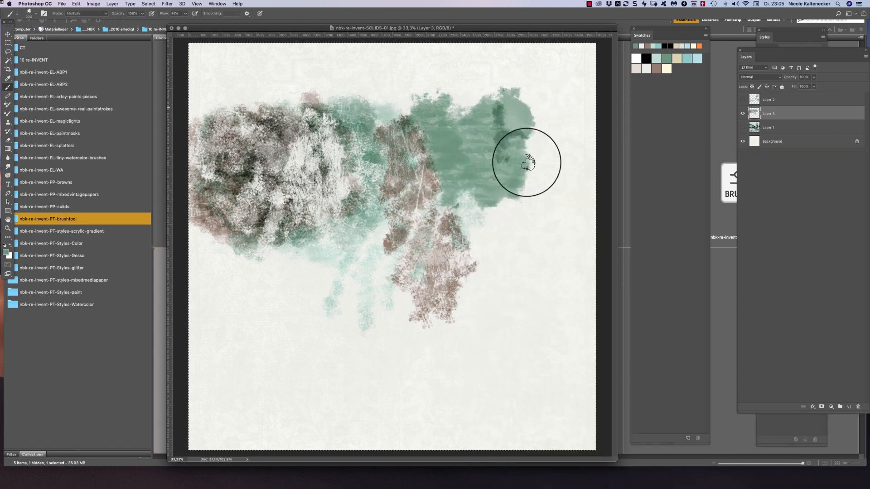
left_click(686, 58)
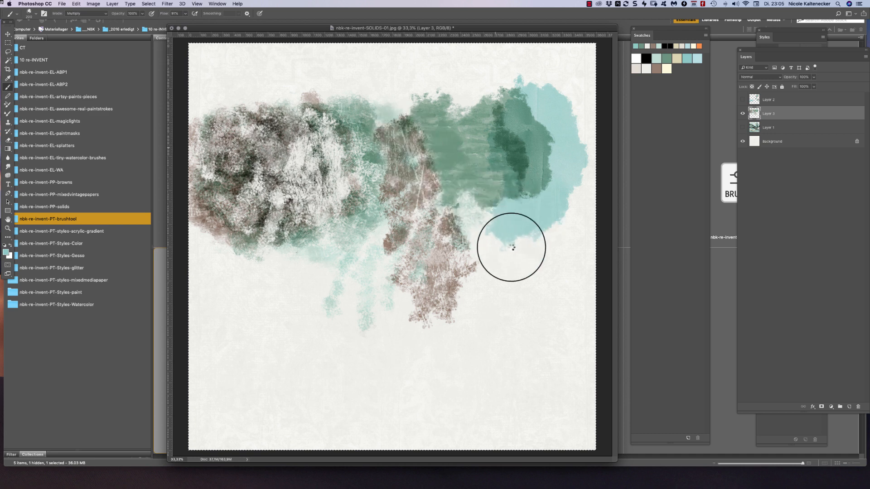
left_click(505, 225)
mouse_move(506, 230)
left_mouse_down()
mouse_move(471, 214)
mouse_move(573, 206)
mouse_move(518, 216)
mouse_move(520, 181)
mouse_move(553, 165)
mouse_move(545, 132)
mouse_move(501, 200)
left_mouse_up()
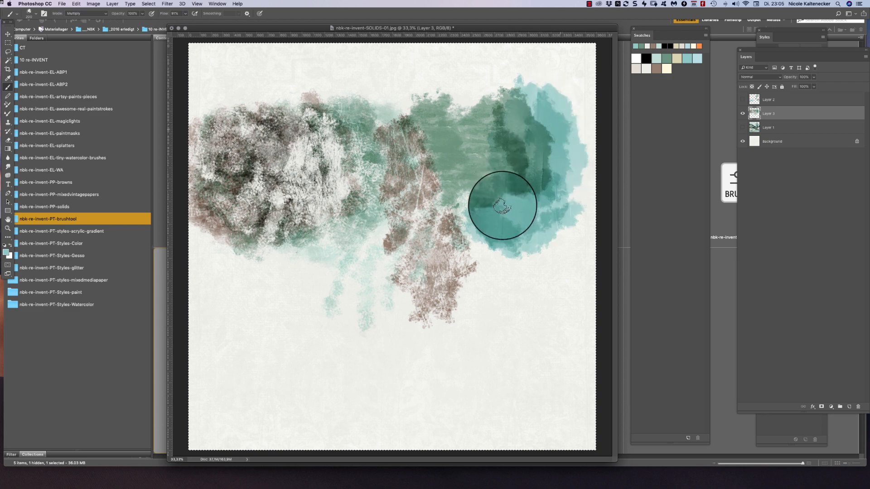
Paint teal highlights around the lower center, right side and top of the artwork with the watercolor-grunge-color dodge brush
right_click(501, 257)
left_click(508, 316)
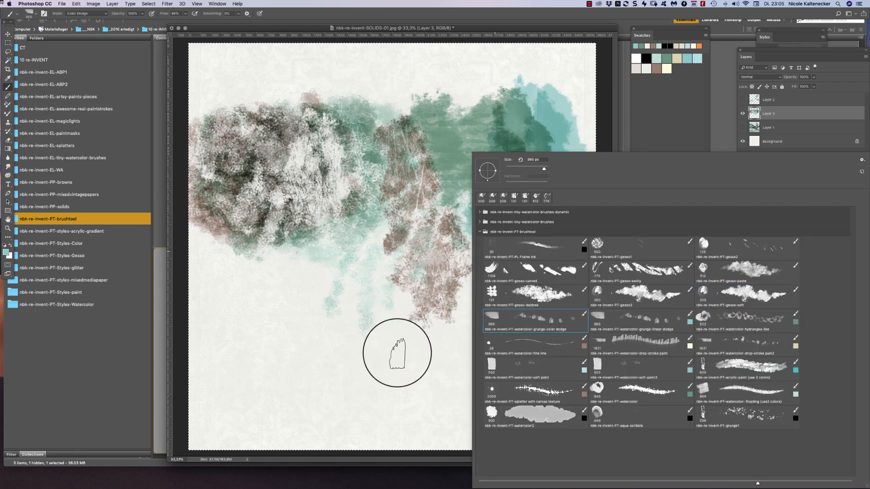
mouse_move(397, 353)
left_mouse_down()
mouse_move(405, 287)
mouse_move(420, 354)
mouse_move(432, 358)
mouse_move(474, 226)
mouse_move(518, 245)
mouse_move(538, 269)
mouse_move(563, 193)
mouse_move(589, 152)
mouse_move(579, 151)
mouse_move(585, 168)
mouse_move(599, 92)
mouse_move(556, 118)
mouse_move(516, 120)
mouse_move(386, 66)
mouse_move(353, 68)
mouse_move(320, 150)
mouse_move(232, 152)
mouse_move(207, 117)
mouse_move(187, 110)
mouse_move(189, 72)
left_mouse_up()
Set the brush mode to Color Burn and paint teal strokes along the underside of the dark patch
left_click(89, 13)
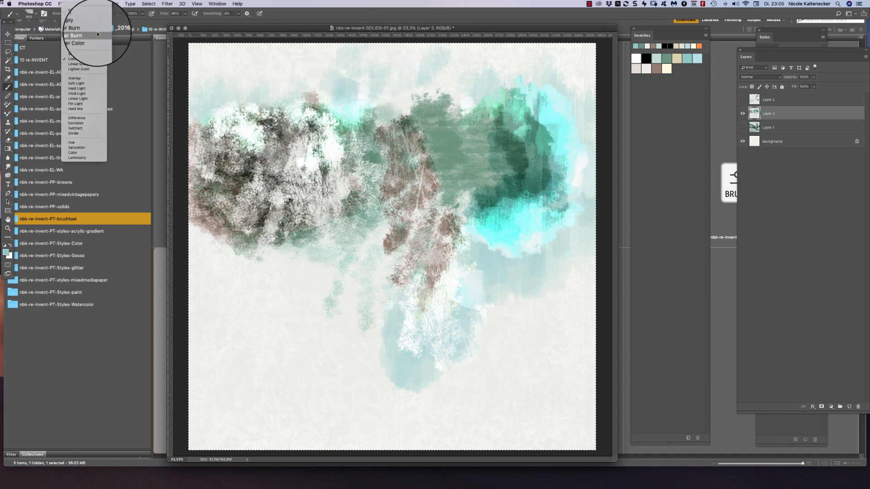
left_click(90, 29)
mouse_move(300, 246)
left_mouse_down()
mouse_move(283, 217)
mouse_move(265, 255)
mouse_move(225, 260)
mouse_move(198, 214)
mouse_move(189, 242)
mouse_move(226, 254)
mouse_move(200, 216)
mouse_move(224, 277)
mouse_move(265, 284)
mouse_move(292, 242)
mouse_move(317, 238)
mouse_move(331, 275)
mouse_move(364, 283)
mouse_move(358, 234)
mouse_move(377, 244)
mouse_move(384, 323)
mouse_move(366, 263)
mouse_move(338, 262)
mouse_move(335, 280)
mouse_move(320, 271)
mouse_move(288, 206)
mouse_move(246, 202)
mouse_move(258, 236)
left_mouse_up()
Choose the beige swatch and paint Color Burn strokes across the upper part of the canvas
left_click(81, 14)
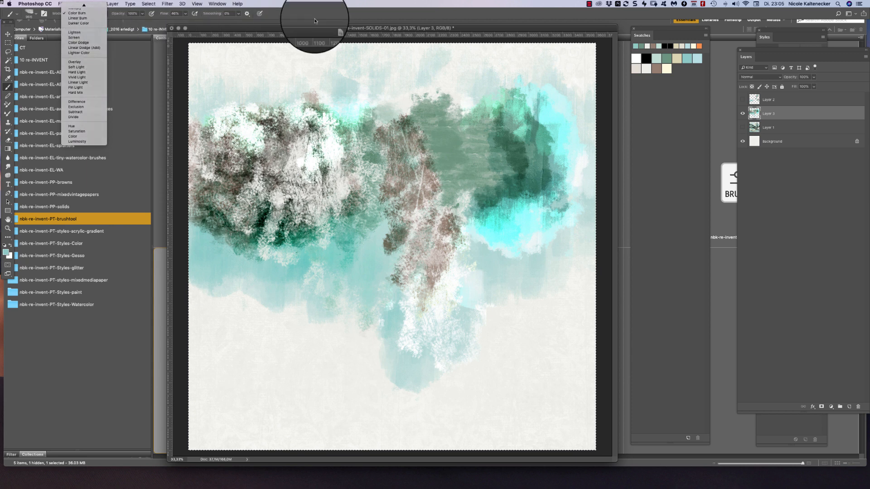
left_click(338, 135)
left_click_drag(303, 119, 306, 93)
left_click(676, 58)
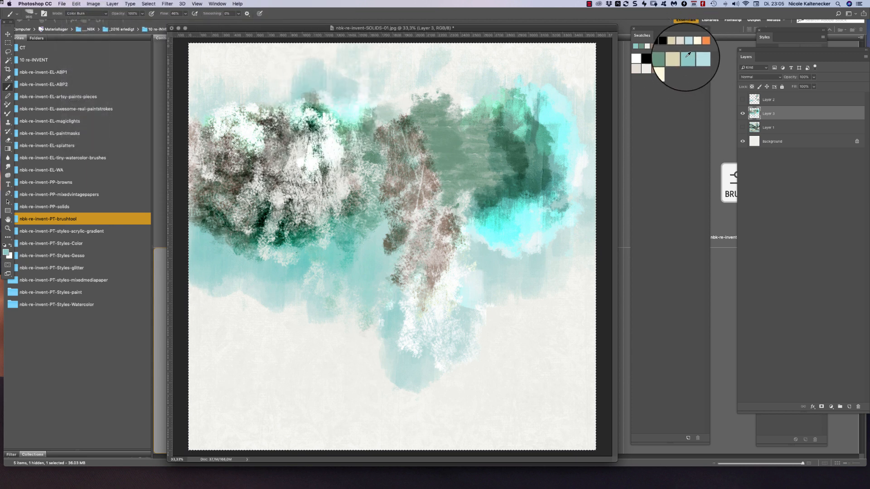
mouse_move(249, 86)
left_mouse_down()
mouse_move(248, 130)
mouse_move(236, 73)
mouse_move(189, 144)
mouse_move(201, 172)
mouse_move(280, 93)
mouse_move(345, 168)
mouse_move(381, 140)
mouse_move(353, 179)
mouse_move(383, 138)
mouse_move(394, 97)
mouse_move(417, 89)
mouse_move(452, 142)
mouse_move(476, 124)
mouse_move(484, 96)
mouse_move(511, 82)
mouse_move(534, 112)
mouse_move(531, 142)
mouse_move(533, 112)
mouse_move(517, 75)
mouse_move(551, 86)
mouse_move(572, 138)
left_mouse_up()
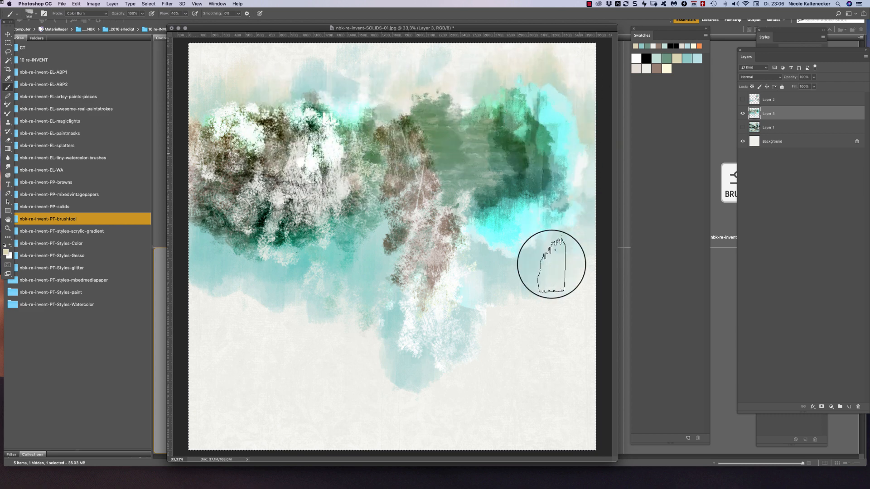
Paint bright teal strokes across the middle of the canvas with the watercolor-grunge-linear dodge brush
right_click(335, 249)
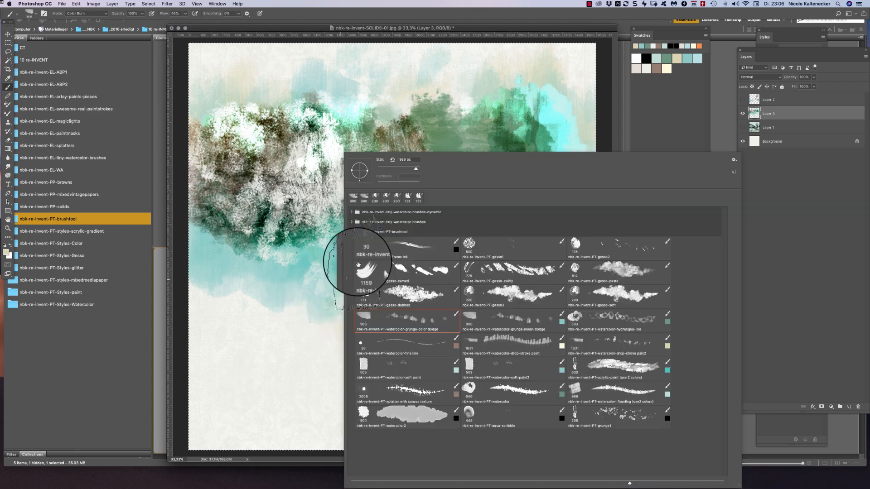
double_click(481, 294)
mouse_move(226, 317)
left_mouse_down()
mouse_move(250, 309)
mouse_move(269, 355)
mouse_move(301, 339)
mouse_move(318, 285)
mouse_move(330, 289)
mouse_move(351, 361)
mouse_move(368, 339)
mouse_move(396, 333)
left_mouse_up()
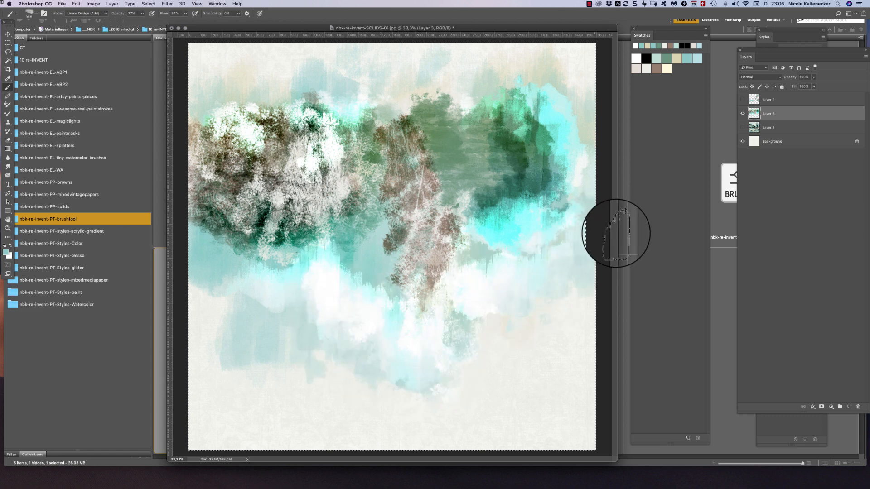
Set the brush mode to Hard Light and paint teal and light teal strokes over the lower and upper areas of the canvas
left_click(98, 14)
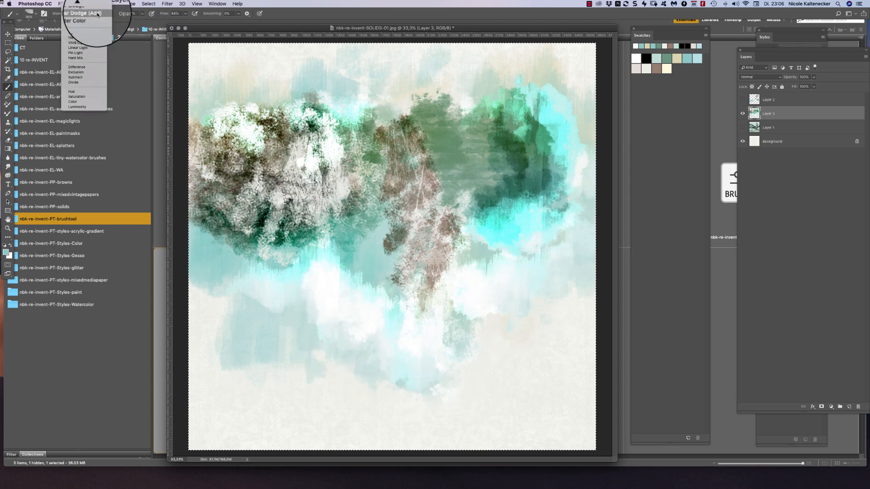
left_click(94, 38)
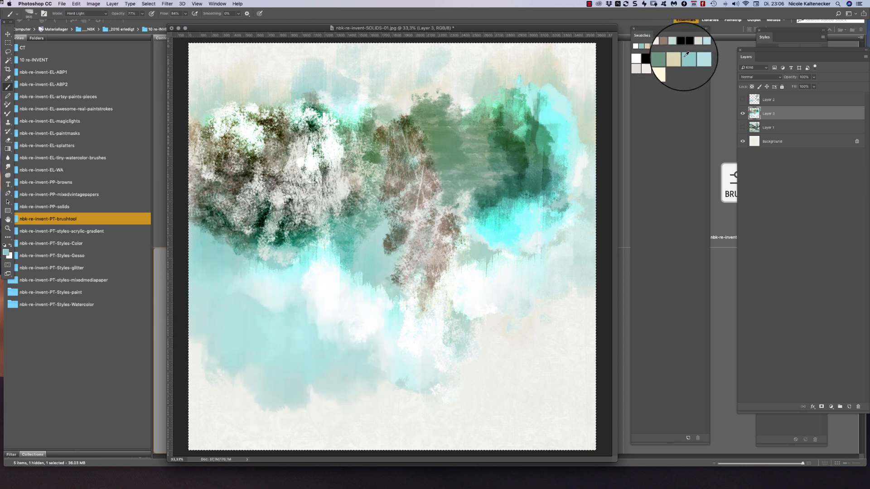
left_click(686, 55)
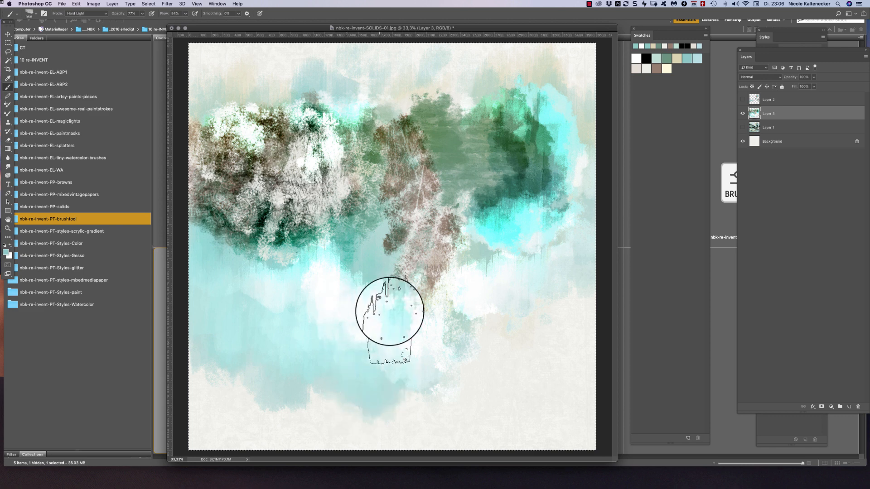
mouse_move(468, 280)
left_mouse_down()
mouse_move(558, 306)
mouse_move(585, 273)
mouse_move(533, 318)
mouse_move(517, 349)
left_mouse_up()
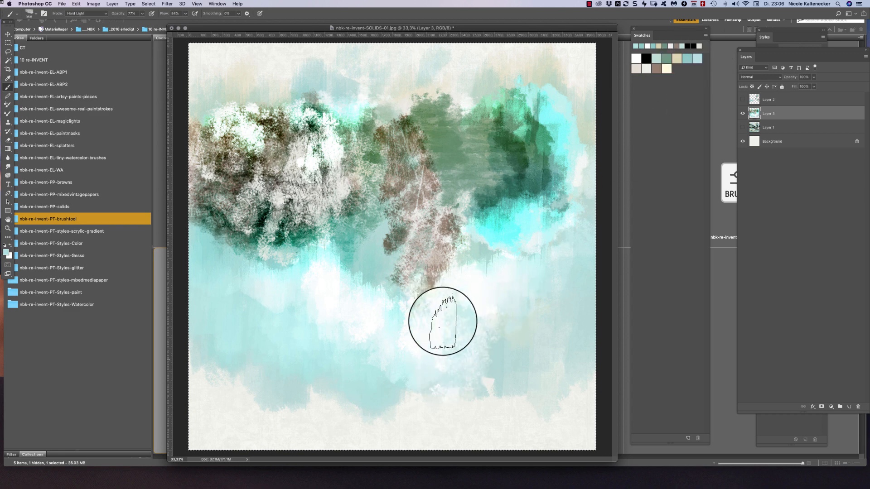
mouse_move(581, 252)
left_mouse_down()
mouse_move(580, 156)
mouse_move(588, 173)
mouse_move(565, 200)
mouse_move(562, 99)
mouse_move(581, 76)
mouse_move(535, 96)
mouse_move(334, 131)
mouse_move(436, 132)
mouse_move(476, 62)
mouse_move(436, 69)
mouse_move(358, 145)
mouse_move(372, 206)
mouse_move(420, 194)
mouse_move(476, 110)
mouse_move(502, 126)
mouse_move(546, 215)
mouse_move(549, 171)
mouse_move(517, 232)
mouse_move(457, 281)
mouse_move(453, 307)
mouse_move(327, 224)
mouse_move(275, 285)
mouse_move(241, 277)
mouse_move(214, 211)
mouse_move(209, 126)
mouse_move(192, 139)
mouse_move(203, 196)
mouse_move(230, 213)
mouse_move(247, 209)
mouse_move(275, 150)
mouse_move(301, 144)
mouse_move(350, 107)
mouse_move(379, 130)
mouse_move(416, 262)
mouse_move(523, 78)
mouse_move(537, 131)
mouse_move(523, 188)
mouse_move(433, 122)
mouse_move(419, 87)
mouse_move(370, 126)
mouse_move(323, 188)
mouse_move(279, 104)
mouse_move(246, 86)
mouse_move(275, 53)
left_mouse_up()
mouse_move(299, 104)
left_mouse_down()
mouse_move(233, 124)
mouse_move(299, 282)
mouse_move(318, 235)
mouse_move(234, 264)
left_mouse_up()
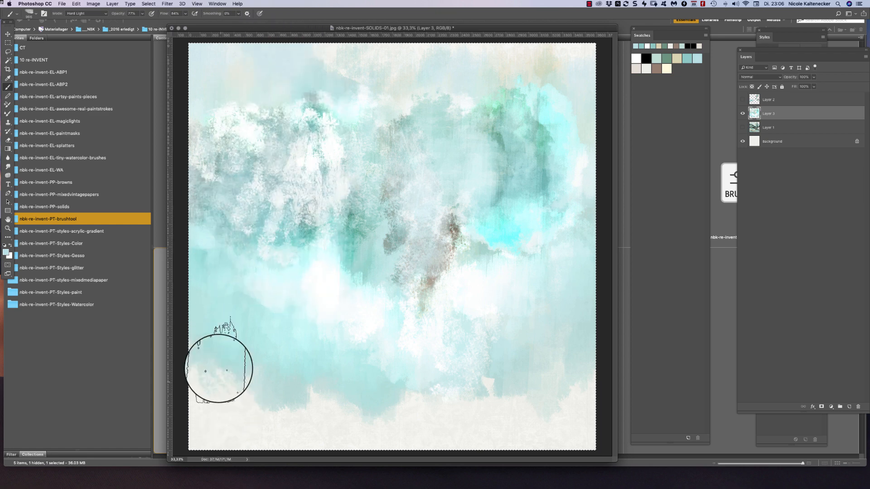
Choose the dark green swatch and paint Hard Light strokes along the whole bottom edge of the canvas
left_click(676, 57)
mouse_move(194, 388)
left_mouse_down()
mouse_move(204, 436)
mouse_move(226, 431)
mouse_move(241, 378)
mouse_move(254, 374)
mouse_move(285, 445)
mouse_move(307, 437)
left_mouse_up()
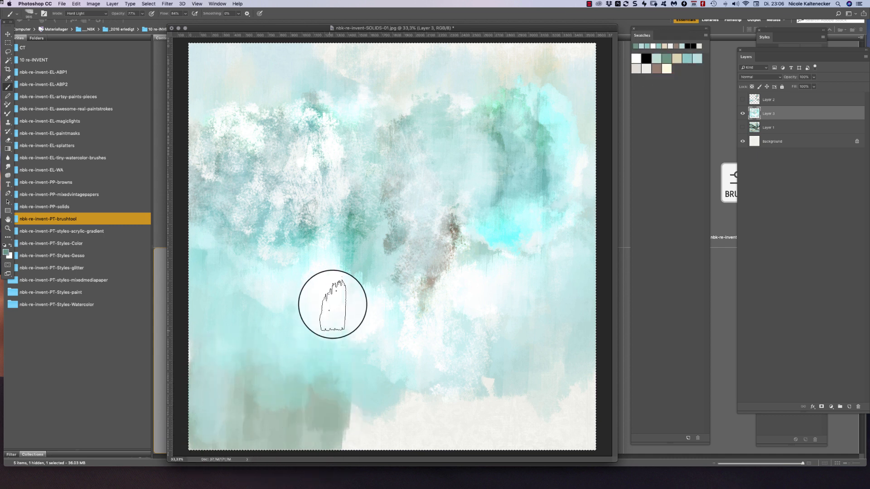
mouse_move(372, 434)
left_mouse_down()
mouse_move(387, 426)
mouse_move(418, 364)
mouse_move(466, 336)
mouse_move(540, 370)
mouse_move(535, 251)
mouse_move(518, 367)
mouse_move(495, 343)
mouse_move(449, 381)
mouse_move(501, 439)
mouse_move(528, 439)
mouse_move(562, 376)
mouse_move(587, 358)
left_mouse_up()
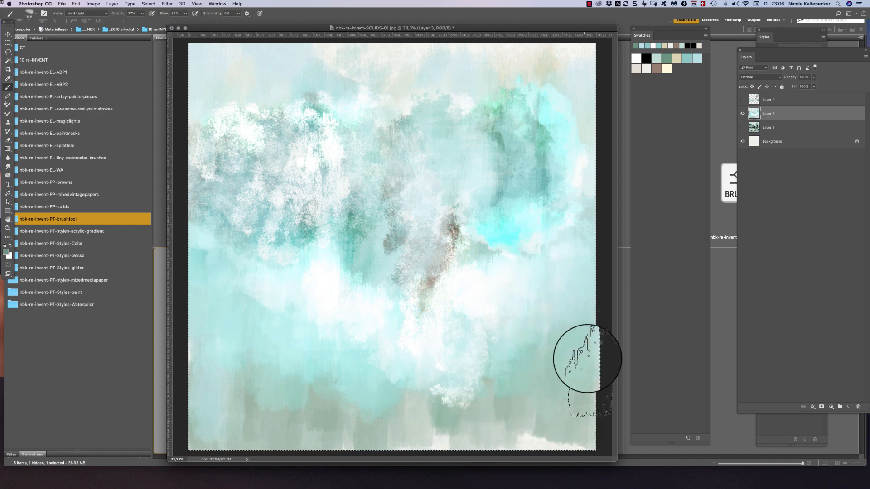
mouse_move(574, 465)
left_mouse_down()
mouse_move(509, 413)
mouse_move(430, 447)
mouse_move(461, 354)
left_mouse_up()
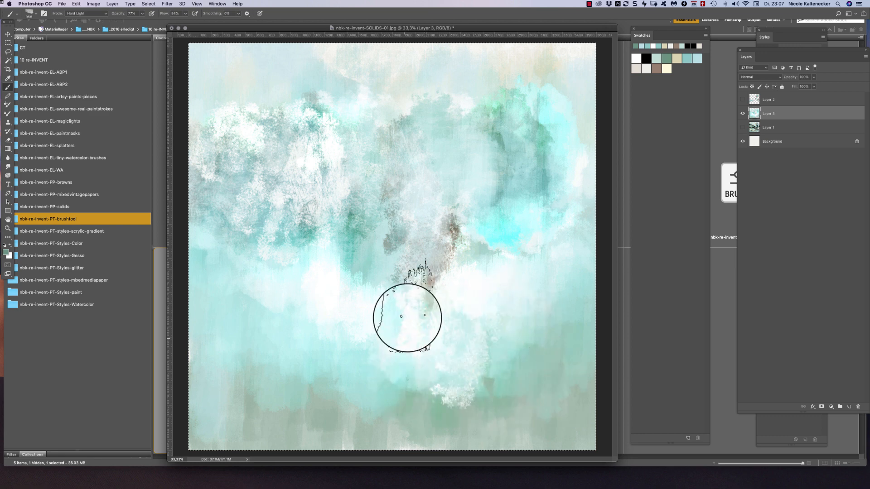
Pick the watercolor-hydrangea-like brush, add a new layer above Layer 2 and paint a green stroke near the canvas centre
right_click(485, 155)
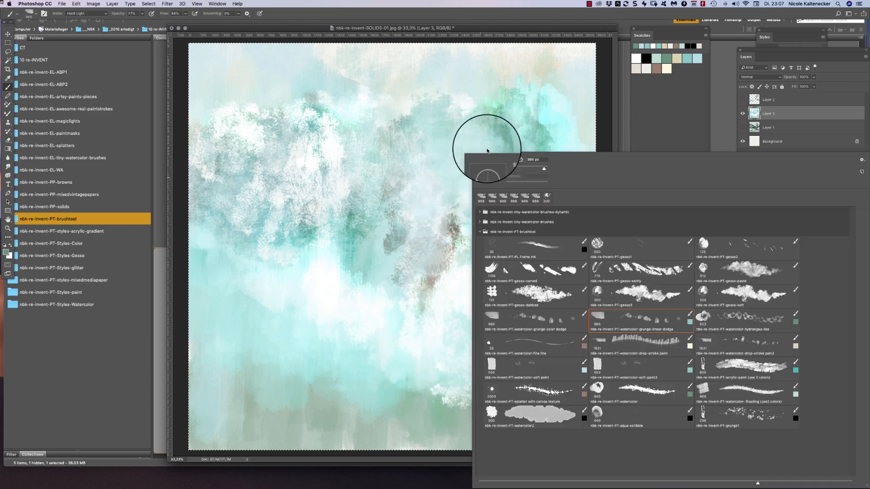
left_click(698, 319)
left_click(769, 100)
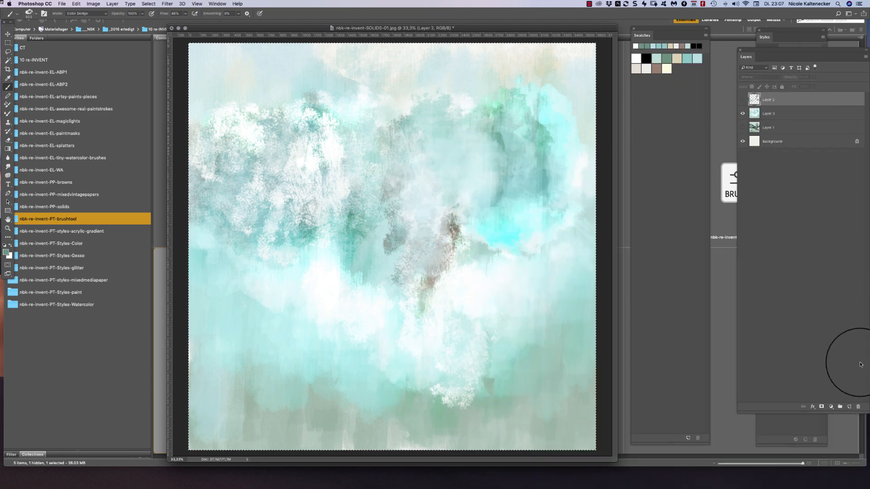
left_click(849, 407)
mouse_move(474, 291)
left_mouse_down()
mouse_move(500, 257)
mouse_move(569, 294)
mouse_move(582, 226)
mouse_move(592, 231)
mouse_move(528, 236)
mouse_move(438, 316)
mouse_move(441, 305)
mouse_move(491, 279)
left_mouse_up()
Set the new layer's blend mode to Linear Burn and paint hydrangea-like blossoms across the middle and right side of the canvas
left_click(754, 76)
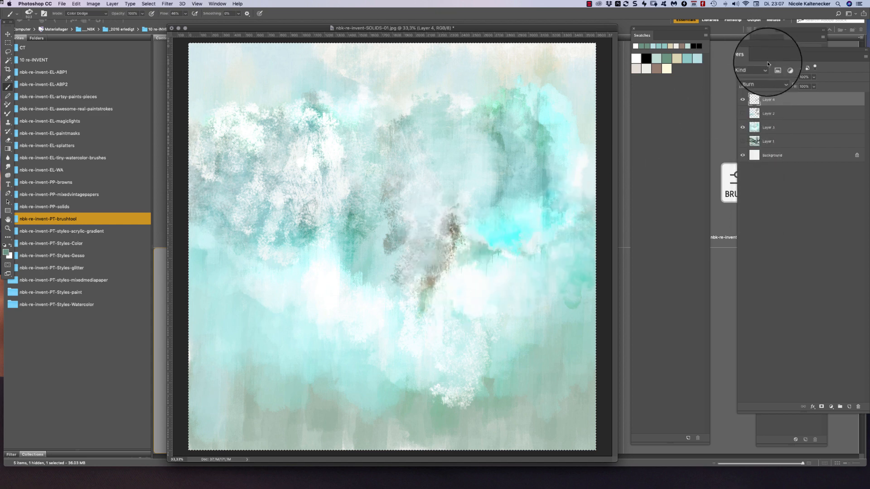
left_click(761, 77)
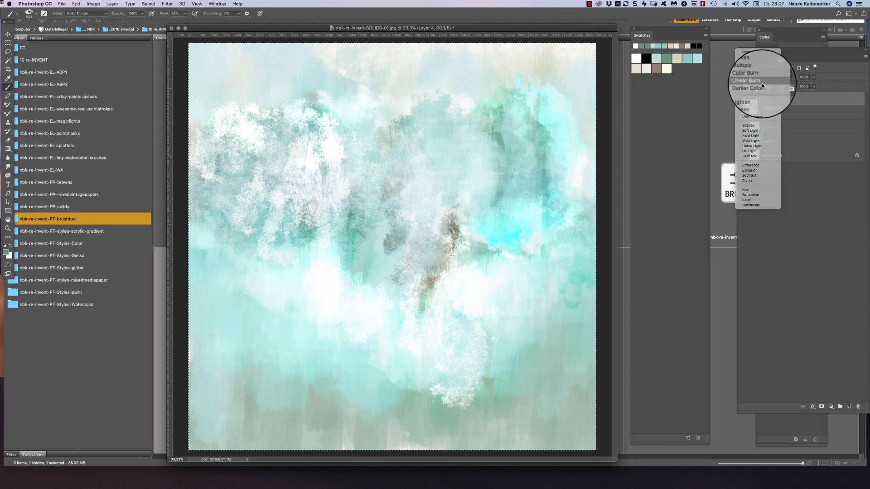
left_click(762, 83)
mouse_move(541, 238)
left_mouse_down()
mouse_move(505, 238)
mouse_move(522, 242)
mouse_move(468, 263)
mouse_move(403, 265)
mouse_move(390, 291)
mouse_move(352, 312)
mouse_move(370, 317)
mouse_move(377, 298)
mouse_move(391, 301)
mouse_move(433, 338)
mouse_move(490, 316)
mouse_move(532, 270)
mouse_move(565, 246)
mouse_move(566, 262)
mouse_move(582, 239)
mouse_move(450, 306)
mouse_move(324, 282)
mouse_move(284, 290)
mouse_move(352, 281)
left_mouse_up()
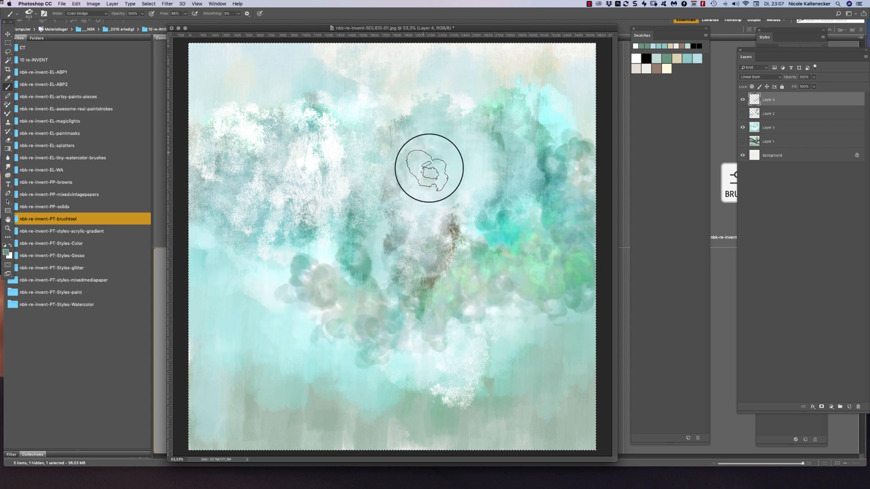
Sketch a looped flower head with a long stem down to the canvas's lower edge, using the watercolor-fine line brush
right_click(466, 209)
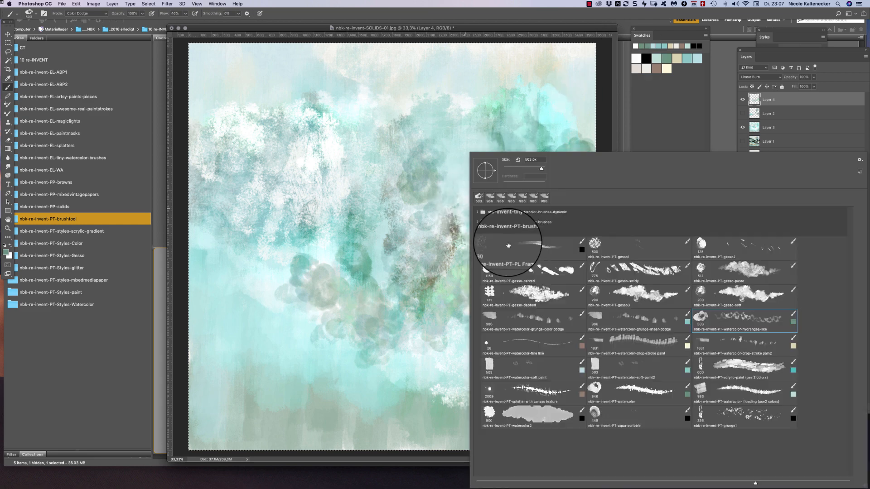
left_click(544, 343)
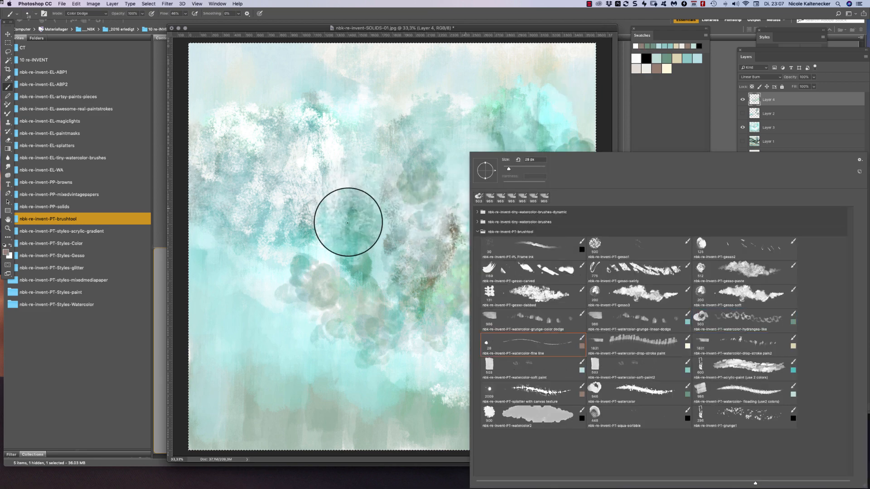
mouse_move(366, 188)
left_mouse_down()
mouse_move(392, 231)
mouse_move(397, 347)
left_mouse_up()
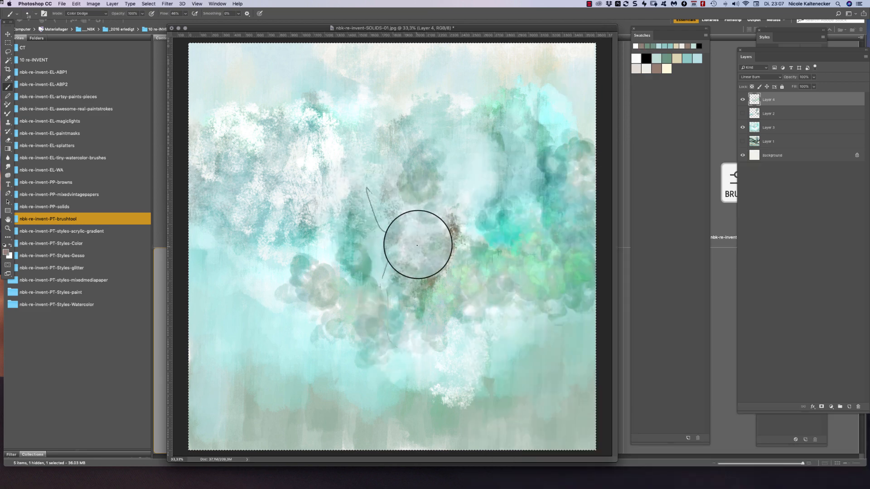
mouse_move(430, 222)
left_mouse_down()
mouse_move(425, 208)
mouse_move(421, 336)
left_mouse_up()
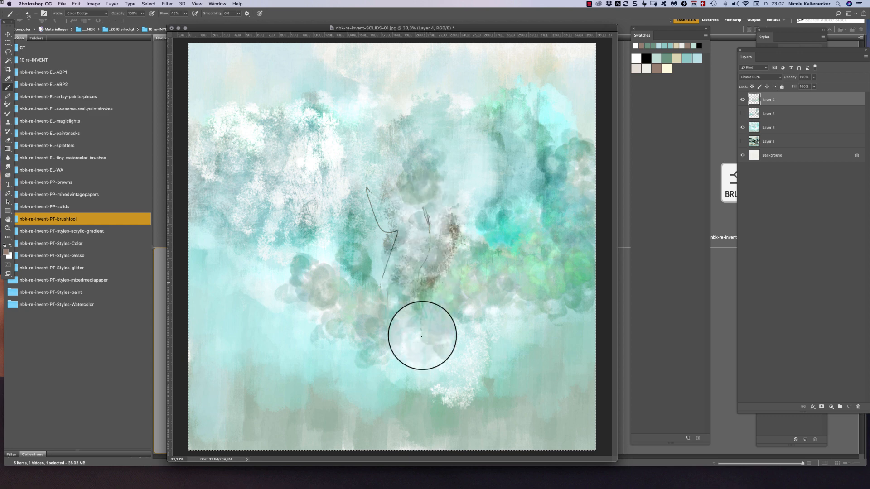
left_click_drag(421, 450, 421, 455)
mouse_move(425, 218)
left_mouse_down()
mouse_move(429, 199)
mouse_move(423, 189)
mouse_move(424, 200)
mouse_move(406, 195)
mouse_move(400, 206)
mouse_move(390, 180)
mouse_move(413, 185)
mouse_move(438, 177)
mouse_move(435, 203)
left_mouse_up()
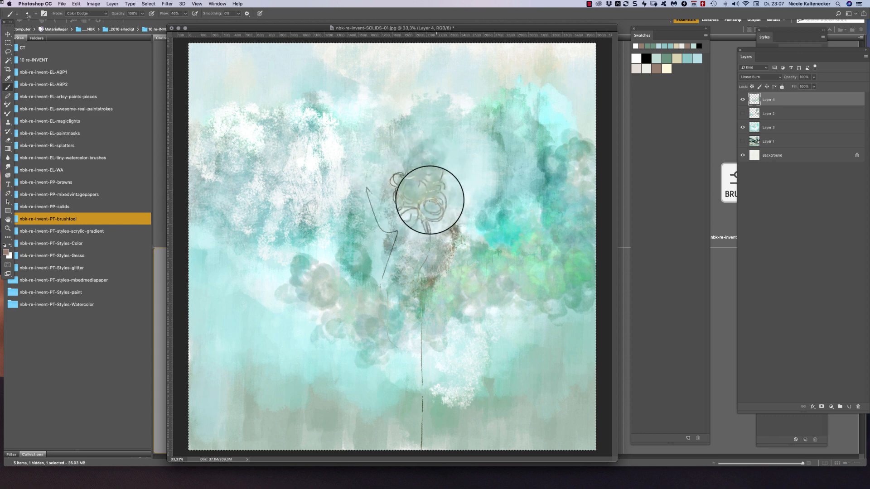
Draw a tall stemmed leaf outline on the canvas's left side and an angular flower on a stem on its right side
mouse_move(317, 434)
left_mouse_down()
mouse_move(325, 351)
mouse_move(289, 228)
mouse_move(298, 129)
mouse_move(316, 320)
left_mouse_up()
left_click_drag(318, 406, 321, 454)
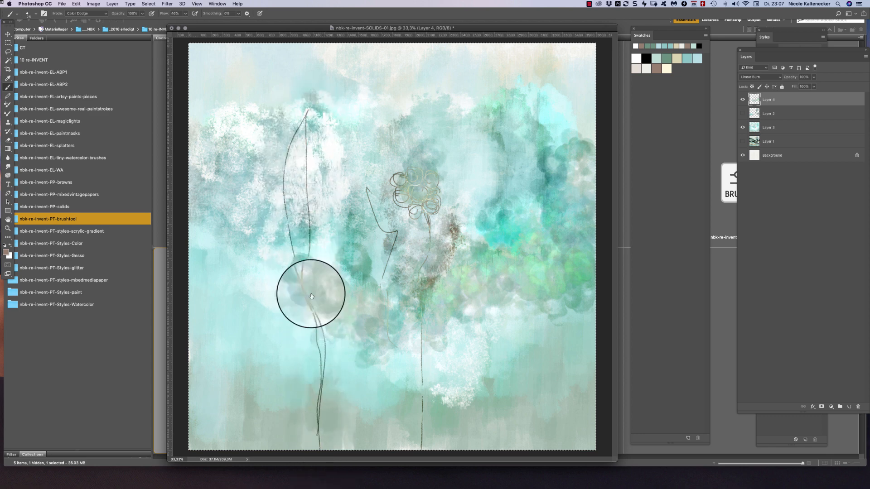
right_click(311, 144)
mouse_move(312, 115)
left_mouse_down()
mouse_move(326, 226)
mouse_move(309, 296)
mouse_move(321, 341)
mouse_move(320, 429)
left_mouse_up()
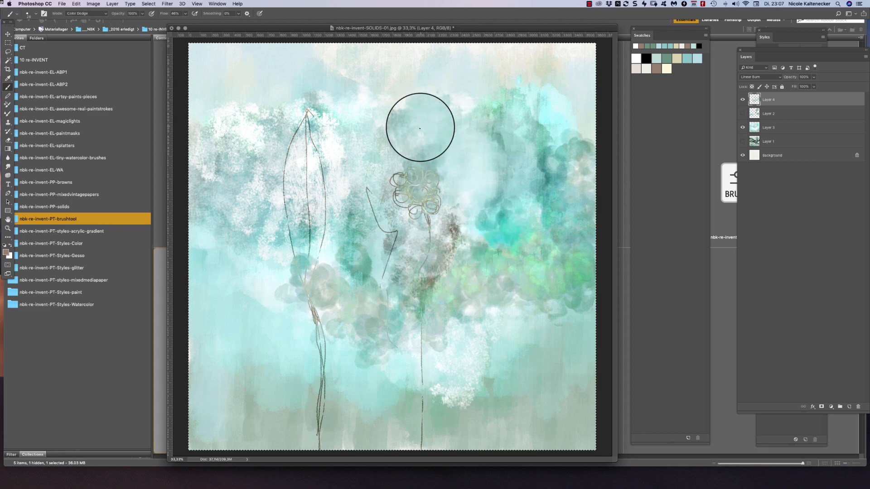
mouse_move(498, 449)
left_mouse_down()
mouse_move(495, 350)
mouse_move(471, 275)
left_mouse_up()
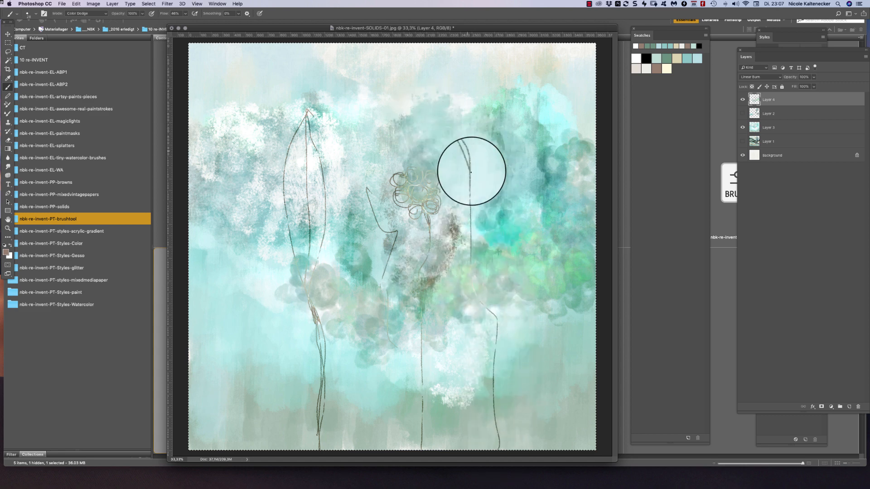
mouse_move(471, 173)
left_mouse_down()
mouse_move(494, 308)
mouse_move(515, 209)
mouse_move(456, 147)
left_mouse_up()
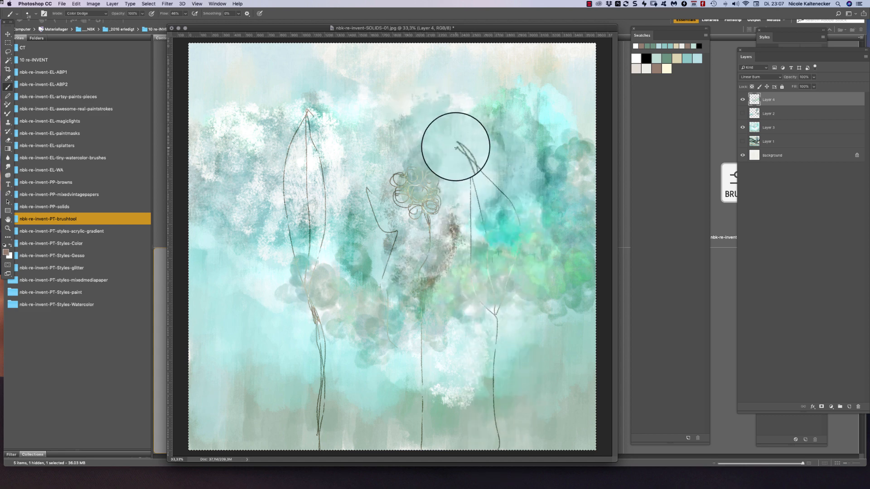
Paint cream strokes over most of the canvas with the watercolor-drop-stroke paint brush
right_click(494, 272)
left_click(634, 339)
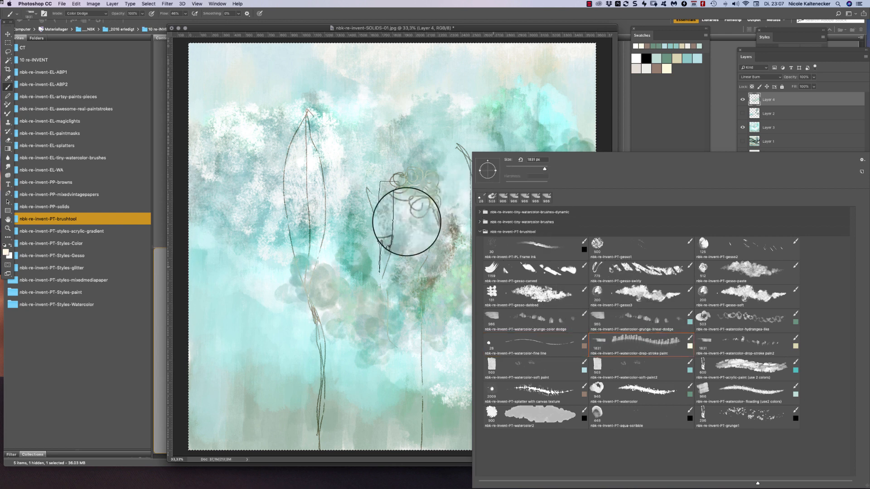
left_click(234, 345)
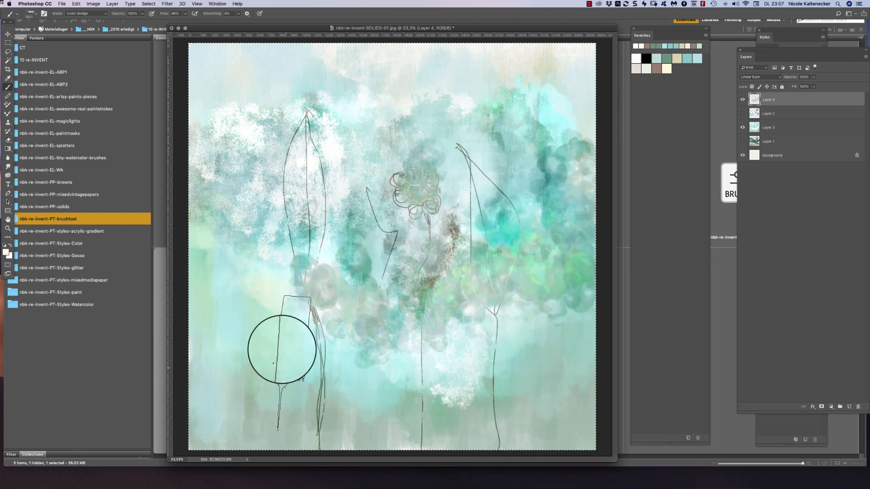
left_click_drag(282, 349, 312, 430)
mouse_move(296, 386)
left_mouse_down()
mouse_move(349, 348)
mouse_move(358, 257)
mouse_move(384, 252)
mouse_move(424, 298)
mouse_move(526, 312)
mouse_move(543, 255)
mouse_move(567, 228)
mouse_move(613, 299)
mouse_move(587, 406)
mouse_move(567, 408)
mouse_move(551, 365)
mouse_move(504, 351)
mouse_move(419, 270)
mouse_move(310, 375)
mouse_move(240, 366)
mouse_move(191, 280)
mouse_move(168, 263)
mouse_move(213, 184)
left_mouse_up()
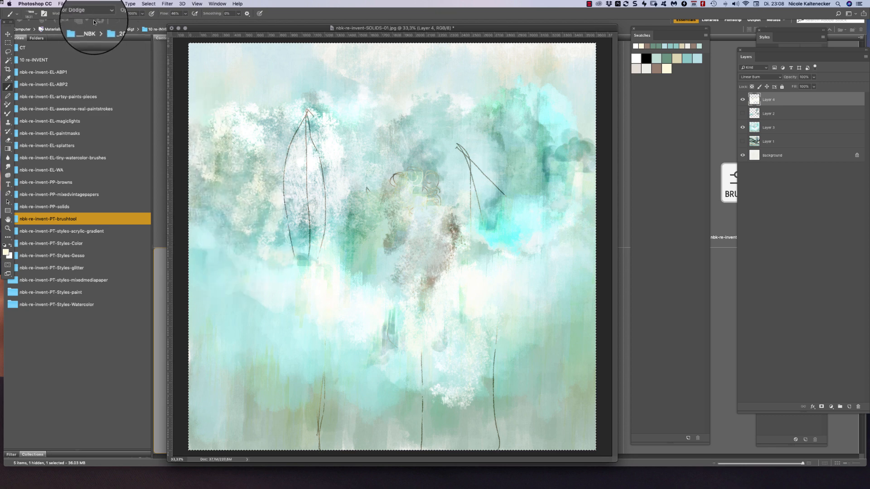
Set the brush mode to Color Burn and paint cream strokes over the left side and lower half of the canvas
left_click(94, 14)
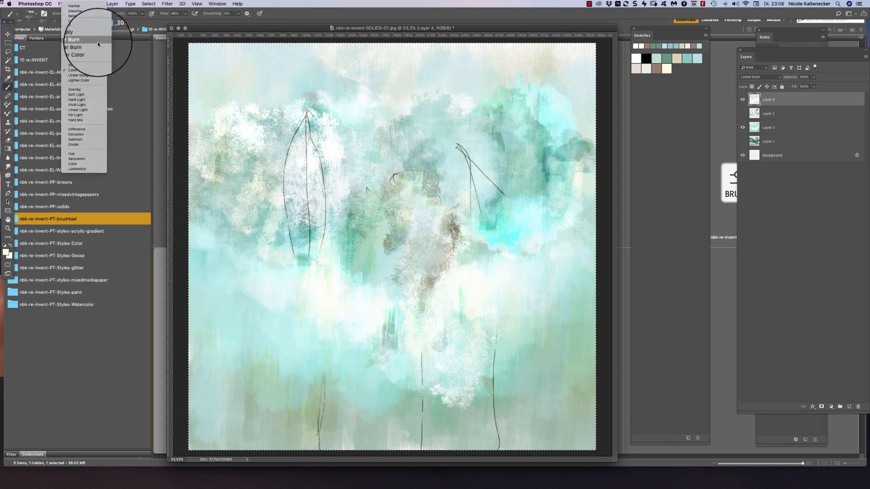
left_click(97, 42)
mouse_move(240, 200)
left_mouse_down()
mouse_move(200, 201)
mouse_move(192, 153)
mouse_move(196, 233)
left_mouse_up()
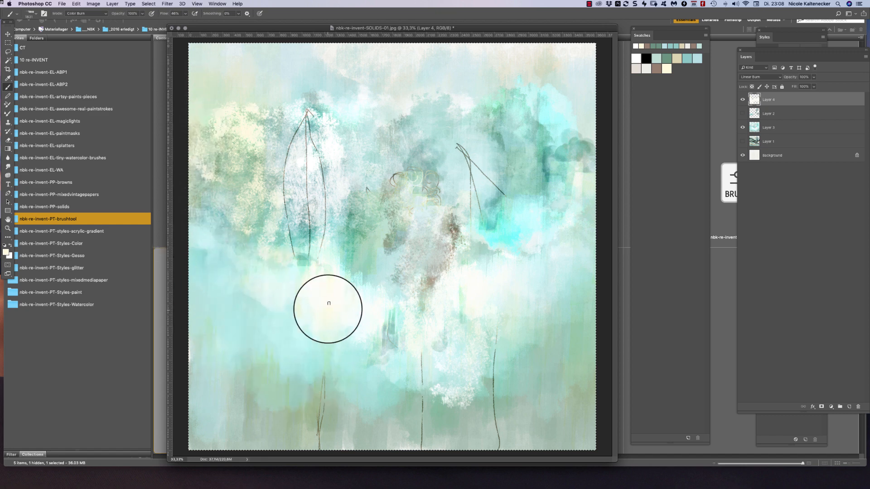
mouse_move(328, 308)
left_mouse_down()
mouse_move(355, 287)
mouse_move(356, 346)
left_mouse_up()
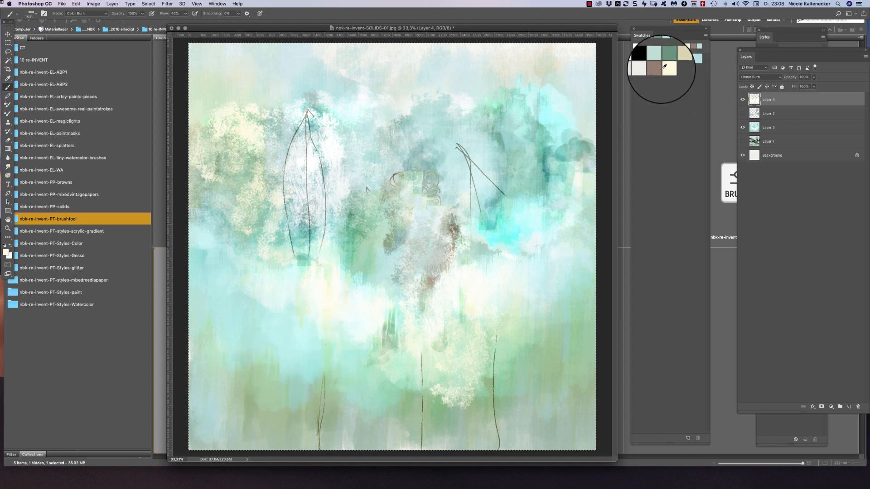
Choose the brown swatch and paint Color Burn strokes along the lower area and over the tall leaf outline
left_click(658, 69)
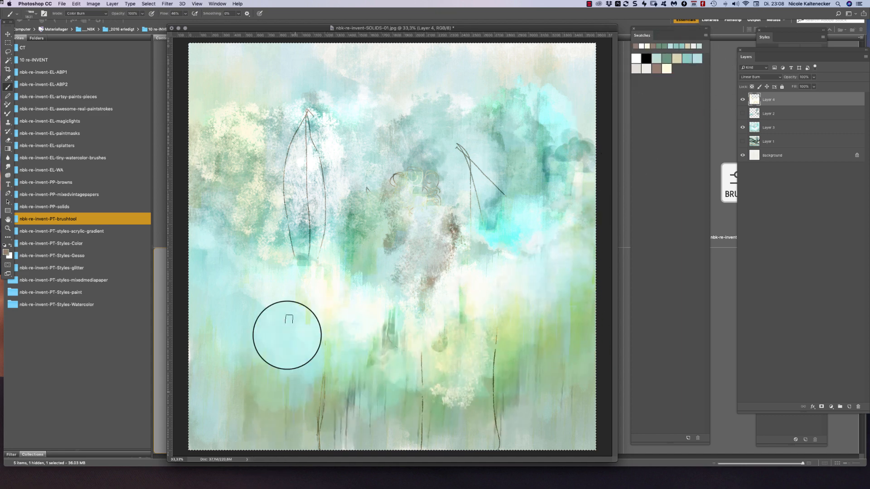
mouse_move(215, 368)
left_mouse_down()
mouse_move(175, 313)
mouse_move(214, 260)
mouse_move(200, 347)
mouse_move(227, 344)
left_mouse_up()
mouse_move(300, 335)
left_mouse_down()
mouse_move(378, 306)
mouse_move(383, 178)
mouse_move(332, 161)
mouse_move(263, 239)
left_mouse_up()
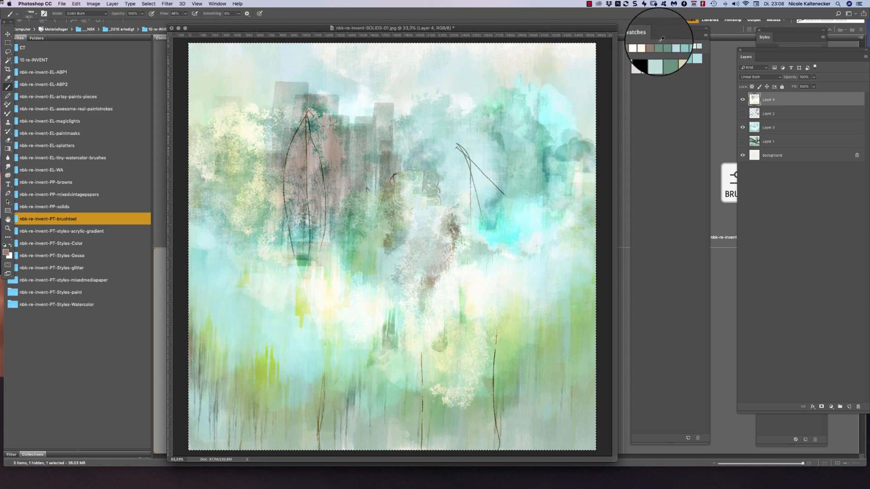
Choose the pale beige swatch and switch to teal, painting Color Burn strokes across the upper part of the canvas
left_click(637, 66)
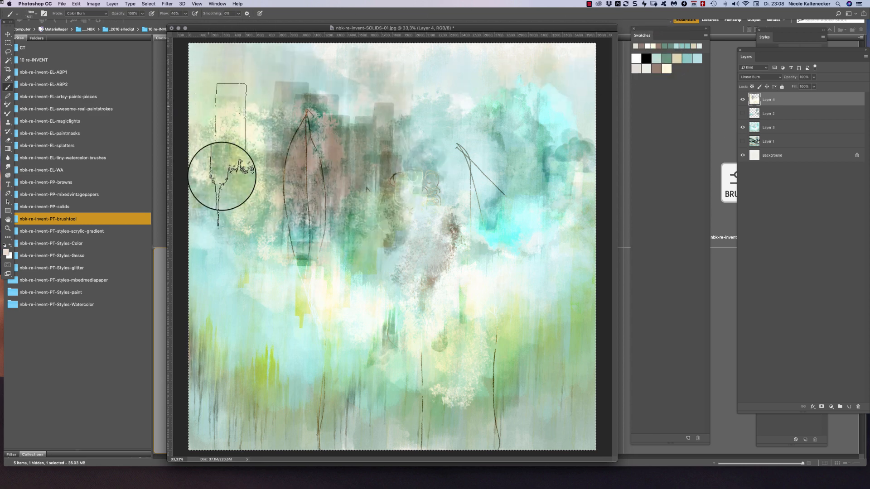
left_click(696, 47)
mouse_move(387, 122)
left_mouse_down()
mouse_move(356, 148)
mouse_move(328, 211)
mouse_move(304, 208)
mouse_move(275, 157)
mouse_move(222, 120)
mouse_move(198, 145)
left_mouse_up()
mouse_move(320, 206)
left_mouse_down()
mouse_move(455, 290)
mouse_move(557, 101)
mouse_move(563, 172)
mouse_move(585, 220)
mouse_move(434, 165)
left_mouse_up()
Paint beige Color Dodge strokes from the upper right into the centre with the watercolor-drop-stroke paint2 brush
right_click(442, 301)
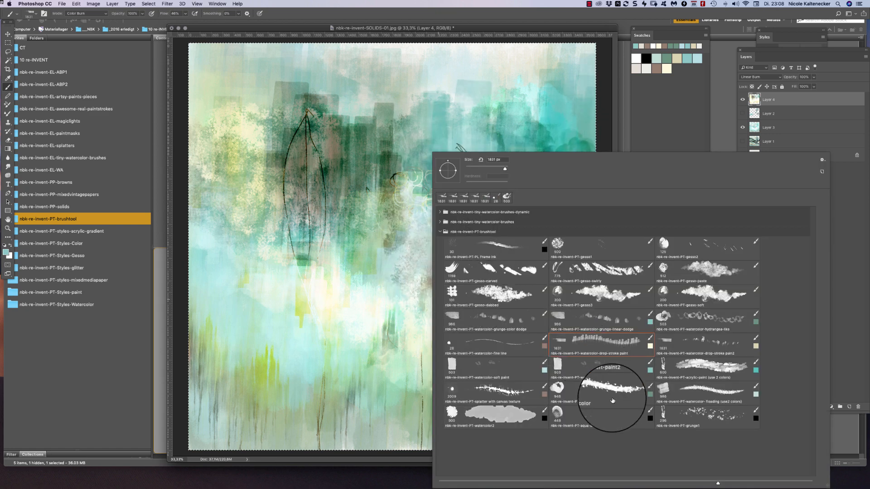
left_click(680, 340)
mouse_move(502, 107)
left_mouse_down()
mouse_move(485, 97)
mouse_move(528, 132)
mouse_move(529, 192)
mouse_move(586, 150)
mouse_move(476, 199)
mouse_move(398, 277)
left_mouse_up()
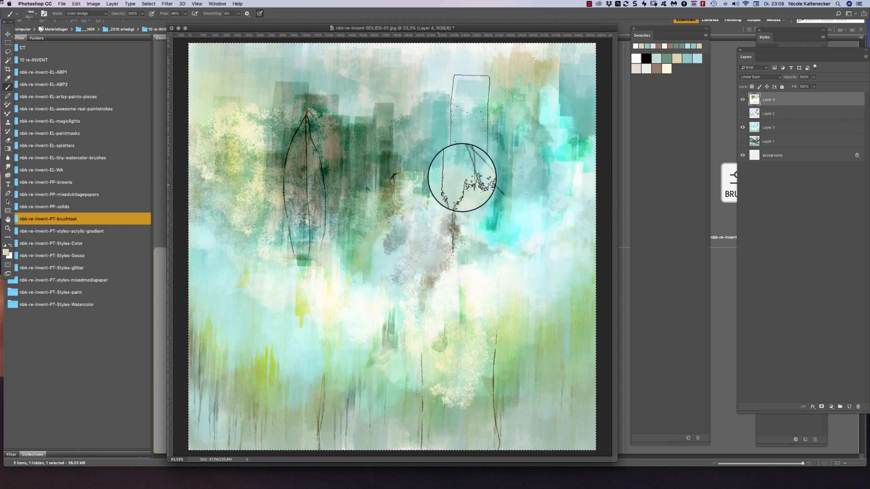
Set the brush mode to Exclusion and paint dripping strokes across the left and centre of the canvas
left_click(85, 13)
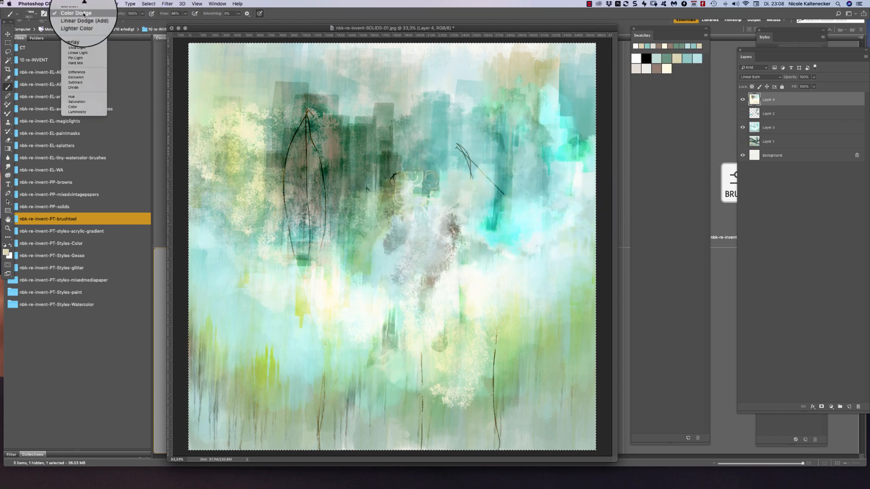
left_click(96, 72)
mouse_move(281, 136)
left_mouse_down()
mouse_move(272, 248)
mouse_move(208, 194)
mouse_move(241, 280)
mouse_move(311, 224)
mouse_move(320, 252)
mouse_move(337, 213)
mouse_move(349, 252)
mouse_move(374, 277)
mouse_move(388, 229)
mouse_move(418, 283)
left_mouse_up()
Set the brush mode to Subtract and extend the dark dripping strokes right of the canvas centre
left_click(90, 18)
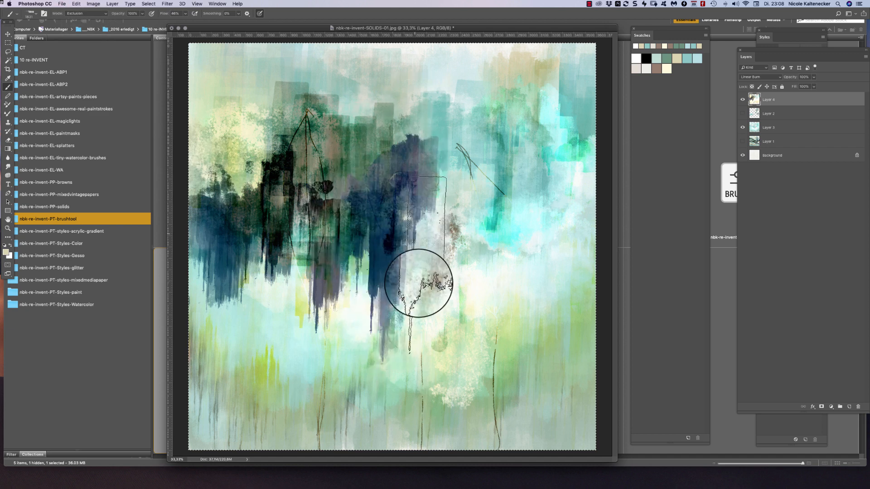
left_click(86, 20)
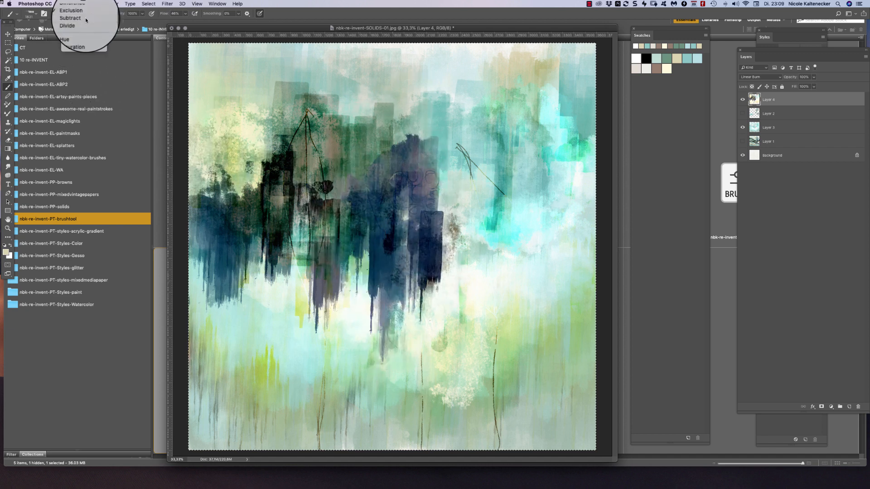
mouse_move(447, 253)
left_mouse_down()
mouse_move(432, 235)
mouse_move(451, 172)
mouse_move(471, 161)
mouse_move(488, 226)
mouse_move(484, 288)
mouse_move(460, 316)
mouse_move(451, 250)
left_mouse_up()
Paint over the dark dripping area with the brush in Divide mode, followed by strokes in Color Burn mode
left_click(94, 16)
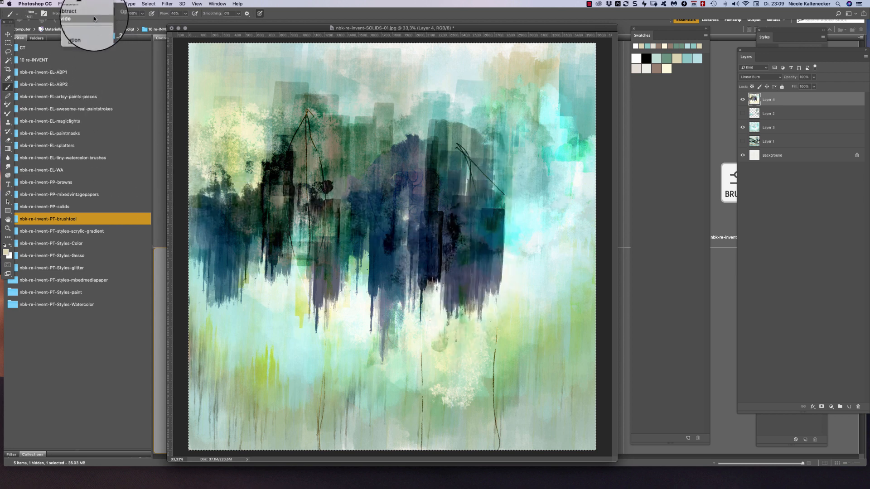
mouse_move(531, 136)
left_mouse_down()
mouse_move(521, 242)
mouse_move(482, 227)
mouse_move(415, 261)
left_mouse_up()
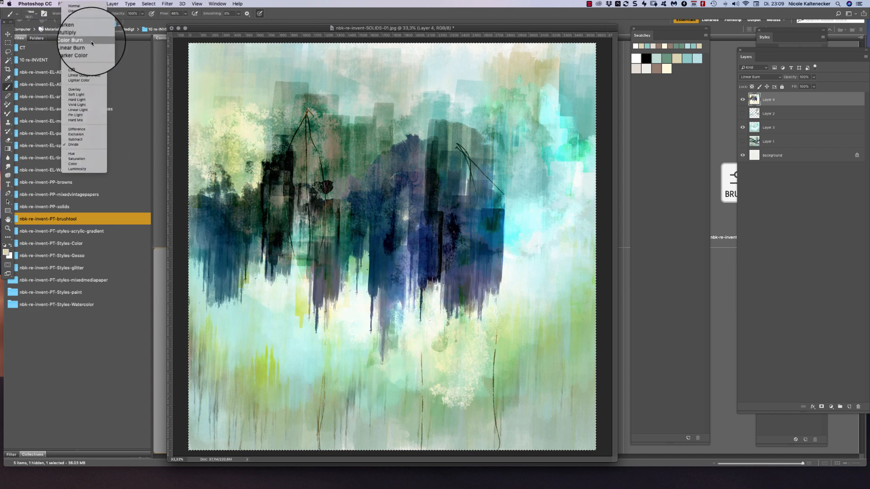
left_click(91, 41)
mouse_move(509, 247)
left_mouse_down()
mouse_move(490, 239)
mouse_move(472, 274)
mouse_move(440, 265)
mouse_move(339, 271)
mouse_move(345, 313)
mouse_move(437, 221)
mouse_move(398, 317)
mouse_move(346, 358)
mouse_move(316, 302)
left_mouse_up()
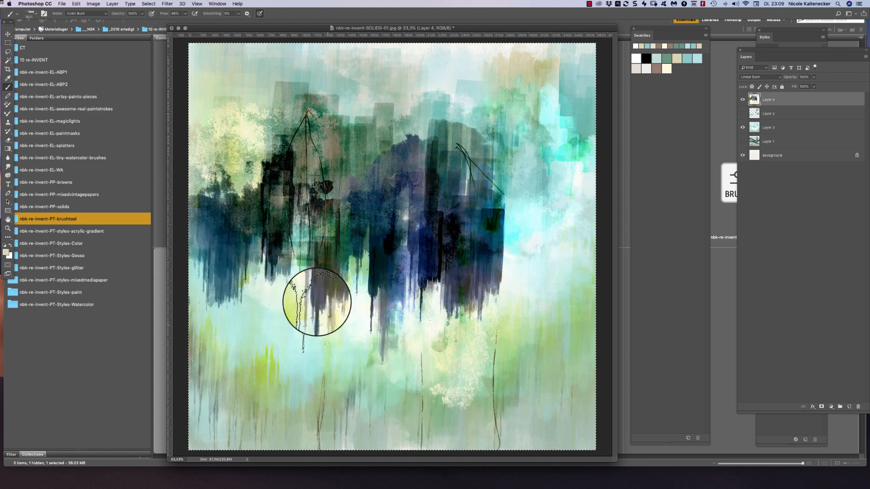
Set the brush mode to Multiply and paint beige strokes over the left side and the area below the dark drips
left_click(88, 15)
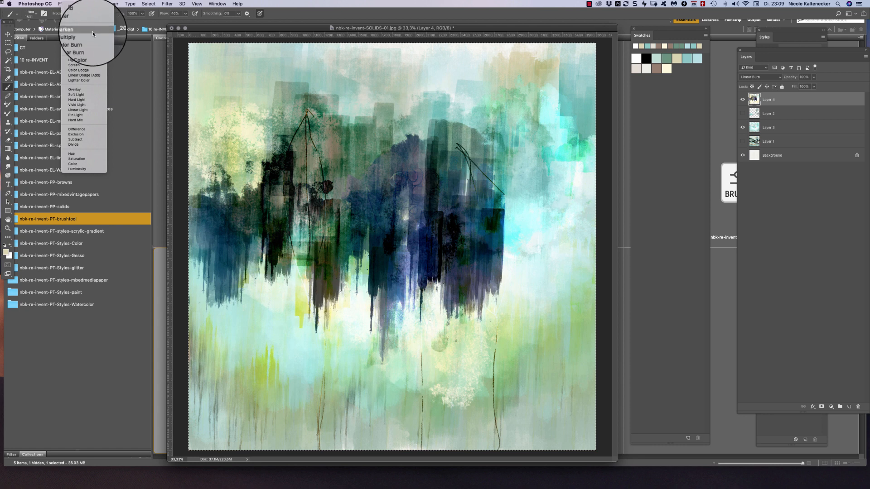
left_click(94, 39)
mouse_move(258, 315)
left_mouse_down()
mouse_move(205, 268)
mouse_move(186, 183)
mouse_move(196, 174)
mouse_move(228, 228)
mouse_move(248, 212)
mouse_move(262, 146)
mouse_move(291, 125)
mouse_move(321, 147)
mouse_move(373, 235)
mouse_move(391, 213)
mouse_move(401, 159)
mouse_move(480, 243)
mouse_move(500, 238)
mouse_move(511, 297)
mouse_move(510, 260)
mouse_move(453, 262)
mouse_move(392, 309)
mouse_move(349, 373)
left_mouse_up()
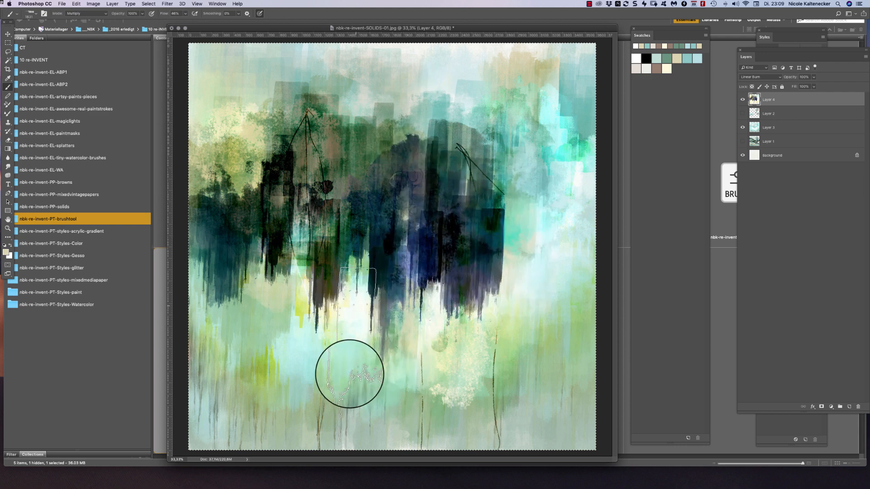
Paint over the dark drips with the nbk-re-invent-PT-watercolor-soft paint brush in Soft Light mode, using light blue, green and pale swatch colors
right_click(401, 276)
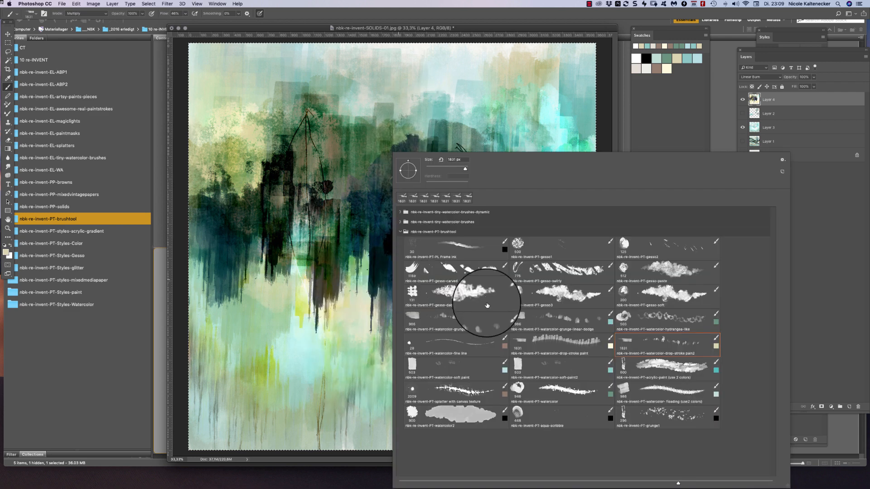
double_click(442, 366)
left_click(697, 56)
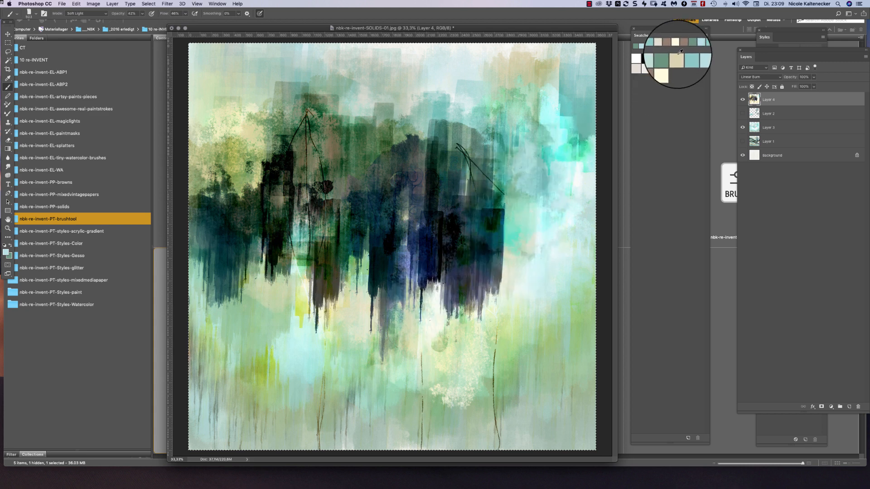
left_click(667, 60)
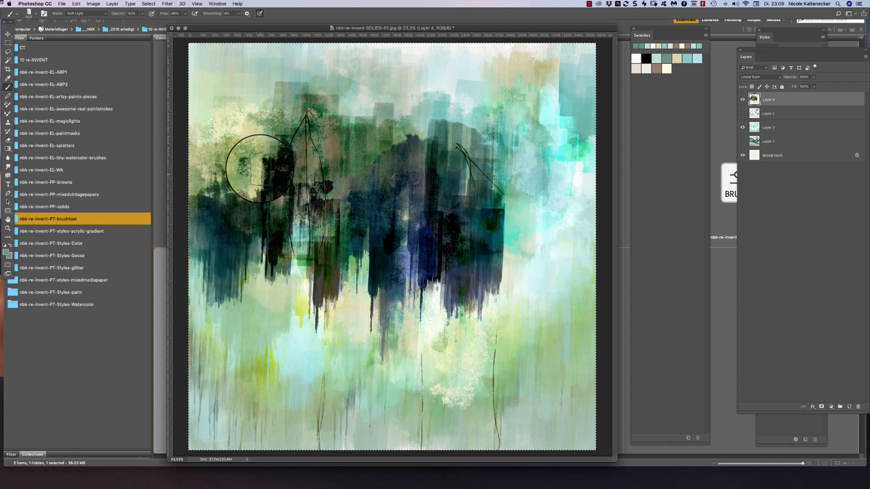
left_click(655, 59)
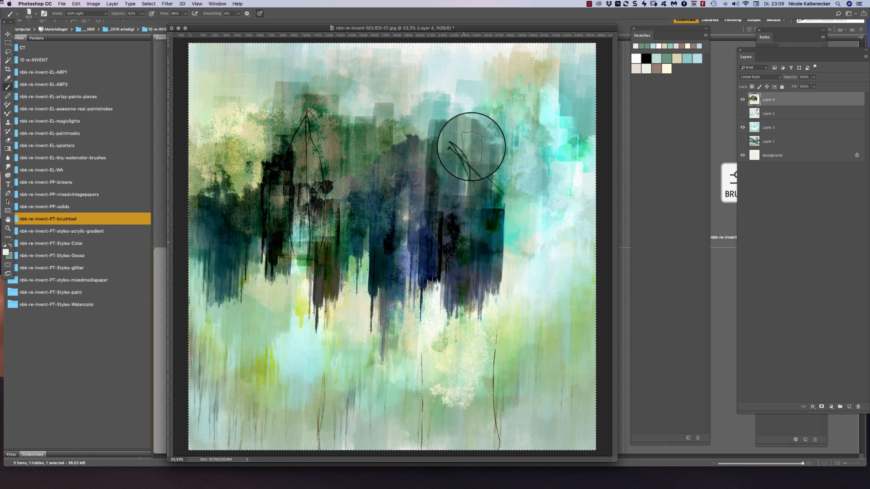
mouse_move(471, 146)
left_mouse_down()
mouse_move(485, 225)
mouse_move(483, 298)
left_mouse_up()
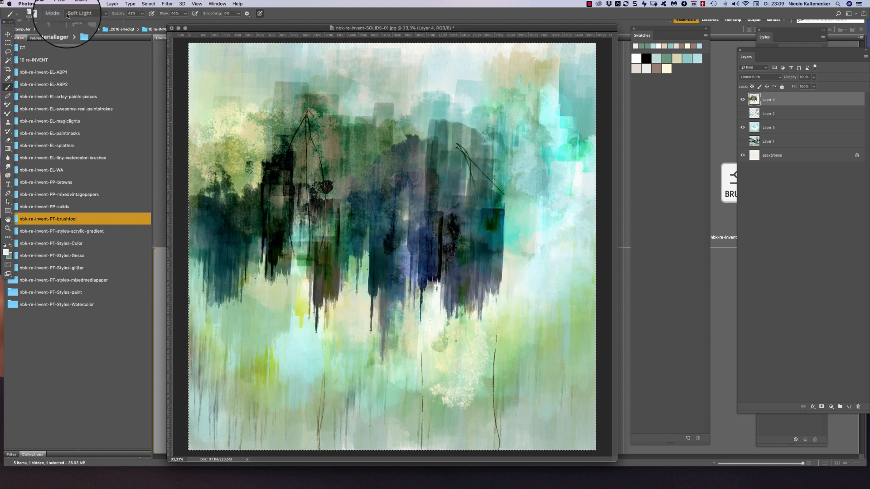
Set the brush mode to Color Dodge and lighten the dark drips and the teal area right of them with pale soft-paint strokes
left_click(72, 14)
left_click(73, 14)
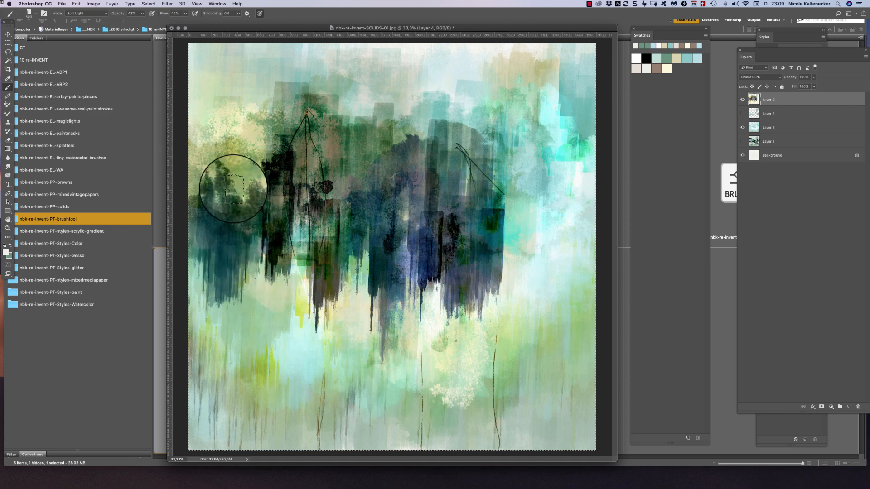
right_click(298, 182)
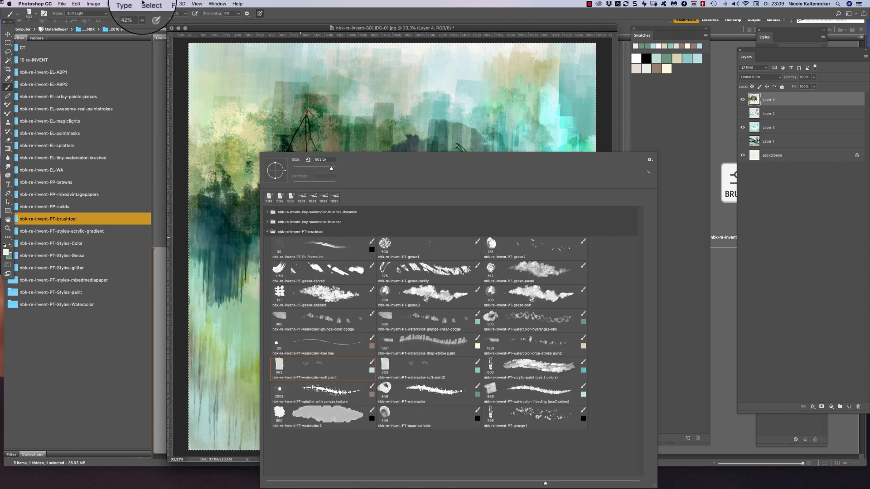
left_click(93, 11)
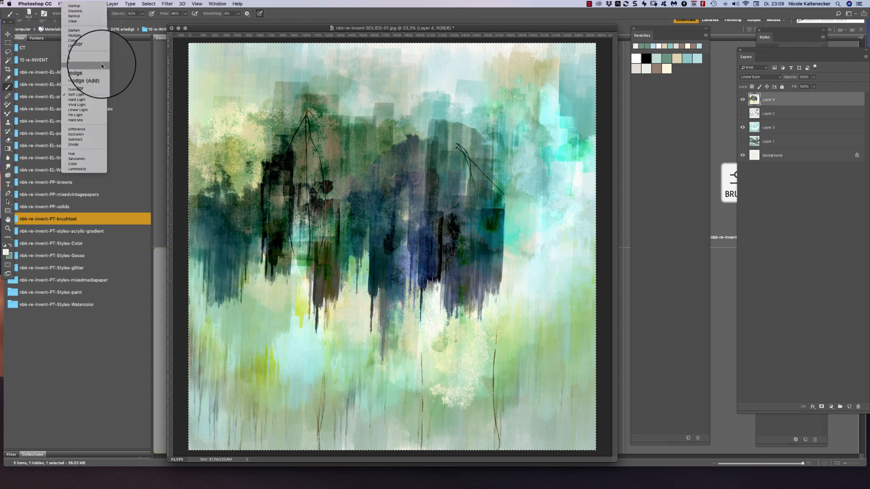
left_click(103, 67)
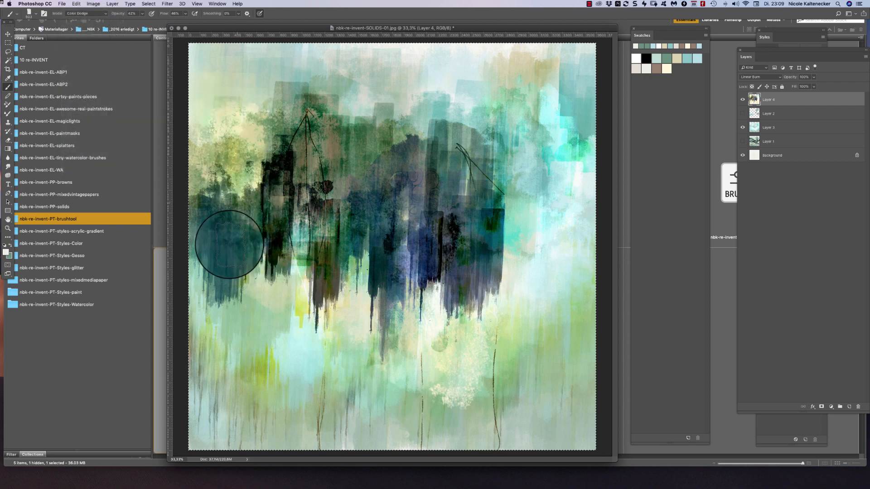
mouse_move(230, 245)
left_mouse_down()
mouse_move(213, 132)
mouse_move(225, 266)
left_mouse_up()
mouse_move(251, 300)
left_mouse_down()
mouse_move(289, 190)
mouse_move(328, 145)
mouse_move(349, 213)
mouse_move(362, 222)
mouse_move(382, 215)
mouse_move(388, 155)
mouse_move(385, 198)
mouse_move(396, 190)
mouse_move(409, 216)
mouse_move(436, 218)
mouse_move(461, 162)
mouse_move(477, 259)
mouse_move(478, 249)
mouse_move(457, 282)
mouse_move(424, 306)
mouse_move(398, 282)
mouse_move(384, 234)
mouse_move(300, 271)
mouse_move(334, 224)
mouse_move(324, 231)
mouse_move(410, 201)
mouse_move(347, 239)
mouse_move(291, 243)
mouse_move(212, 294)
left_mouse_up()
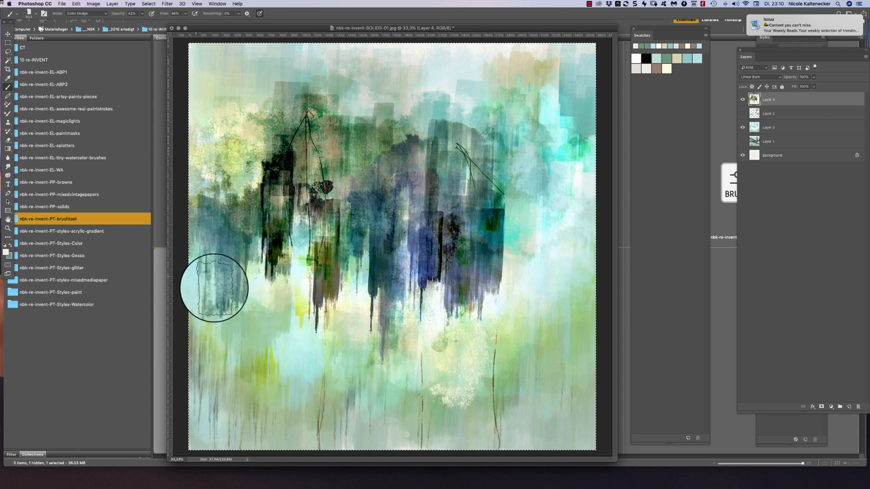
left_click_drag(489, 242, 516, 139)
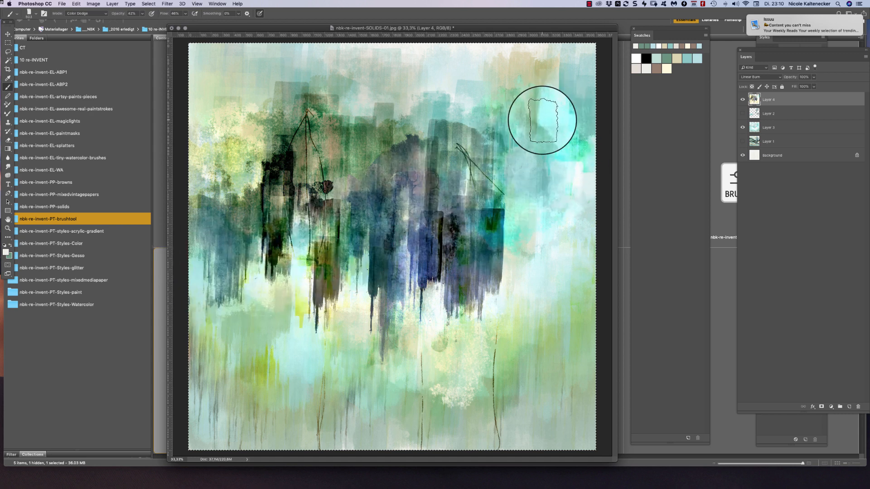
On a new layer, paint teal, brown and black strokes over the right half of the painting with the nbk-re-invent-PT-watercolor-soft-paint2 brush
right_click(455, 216)
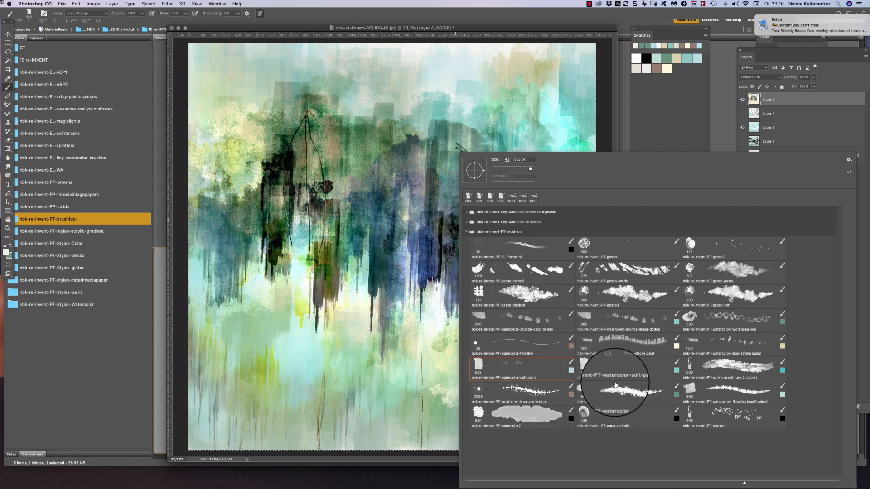
double_click(626, 377)
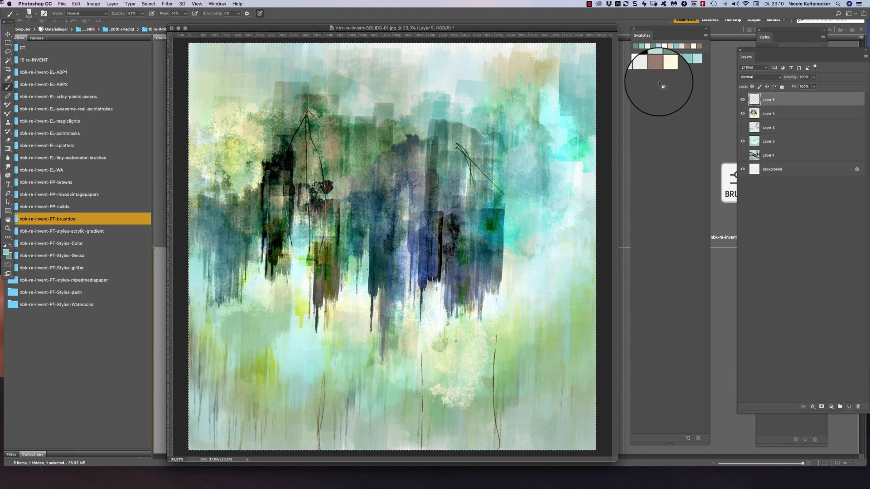
left_click(685, 59)
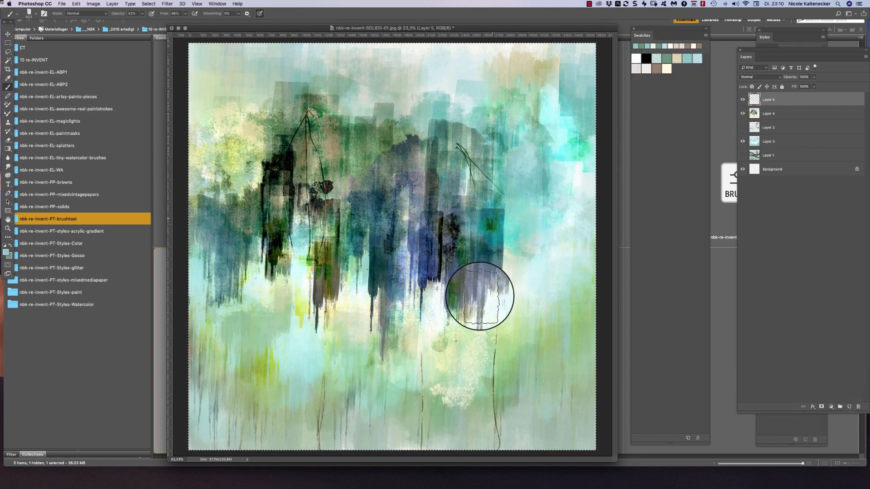
left_click(657, 68)
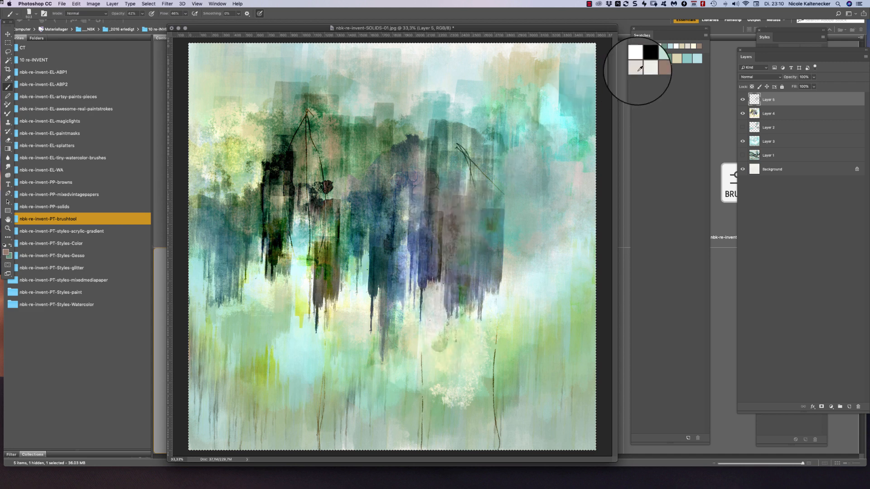
left_click(645, 58)
mouse_move(501, 179)
left_mouse_down()
mouse_move(522, 217)
mouse_move(543, 124)
mouse_move(572, 126)
left_mouse_up()
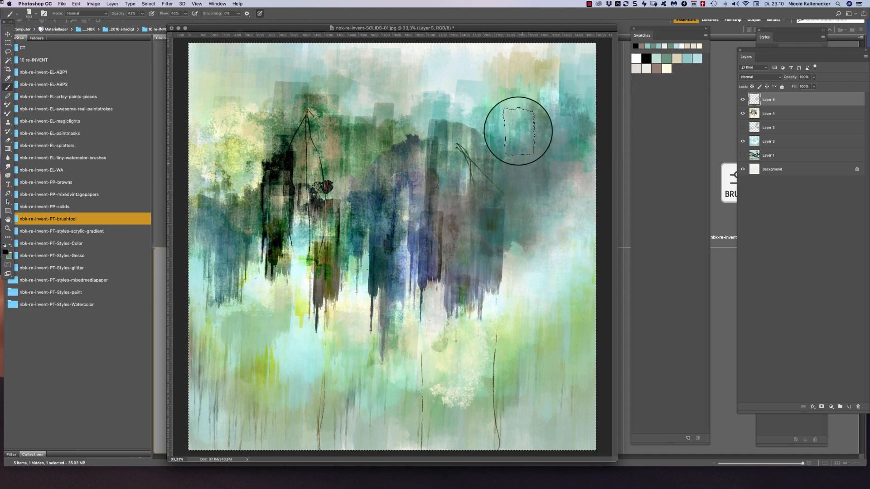
mouse_move(518, 131)
left_mouse_down()
mouse_move(466, 202)
mouse_move(418, 149)
mouse_move(346, 241)
mouse_move(328, 243)
mouse_move(365, 225)
mouse_move(387, 263)
mouse_move(406, 260)
mouse_move(429, 316)
mouse_move(455, 325)
mouse_move(522, 243)
mouse_move(555, 261)
mouse_move(570, 309)
mouse_move(579, 180)
mouse_move(567, 200)
left_mouse_up()
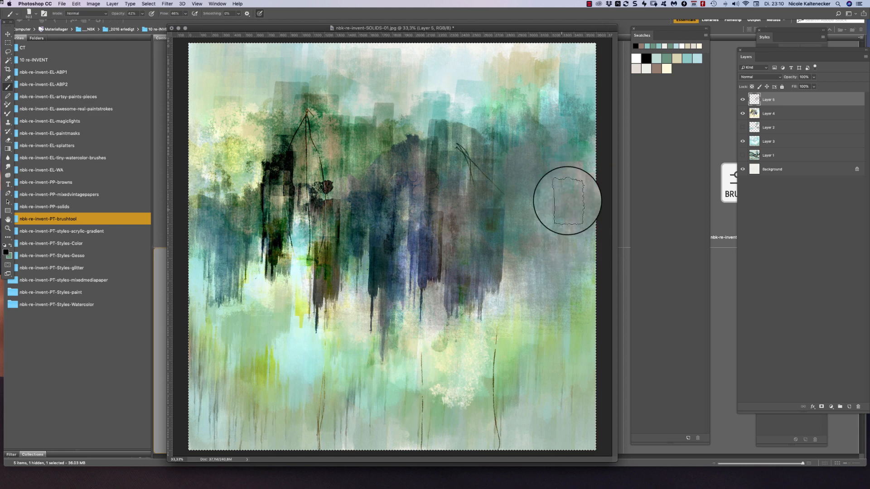
Paint diagonal teal and brown bands from the lower centre to the right edge with the nbk-re-invent-PT-acrylic-paint (use 2 colors) brush
right_click(512, 272)
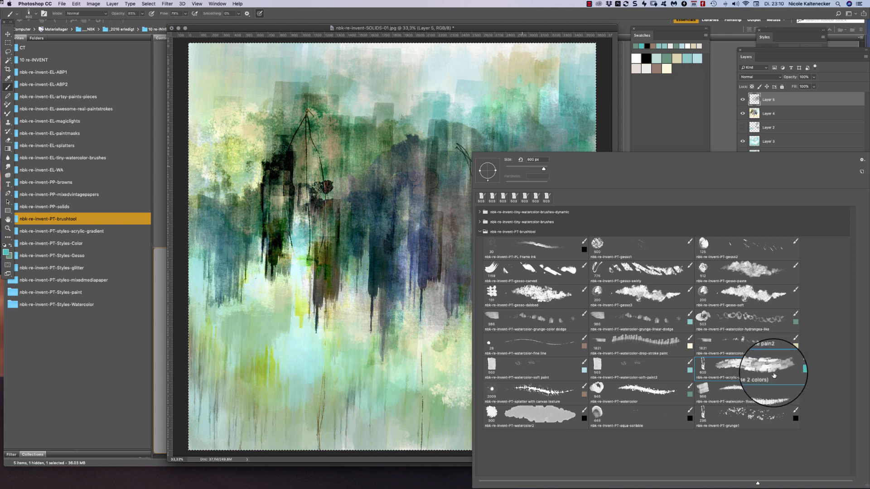
double_click(773, 375)
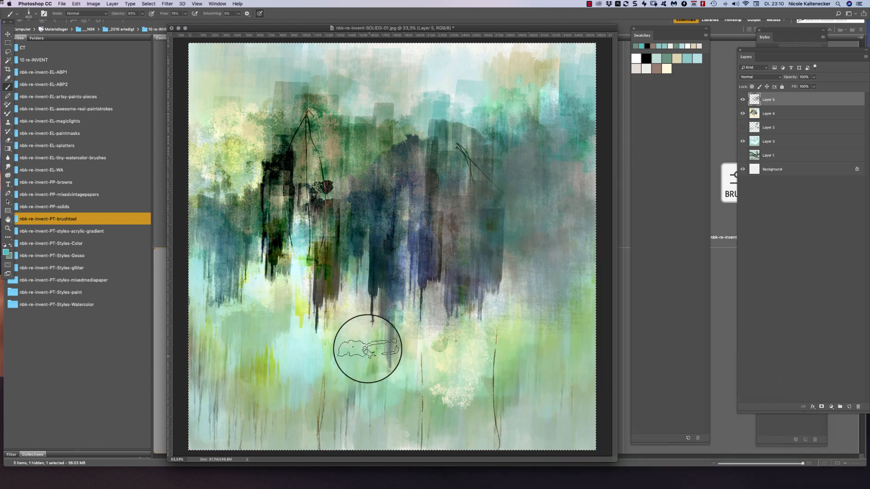
mouse_move(367, 349)
left_mouse_down()
mouse_move(346, 291)
mouse_move(422, 302)
mouse_move(421, 277)
mouse_move(532, 184)
left_mouse_up()
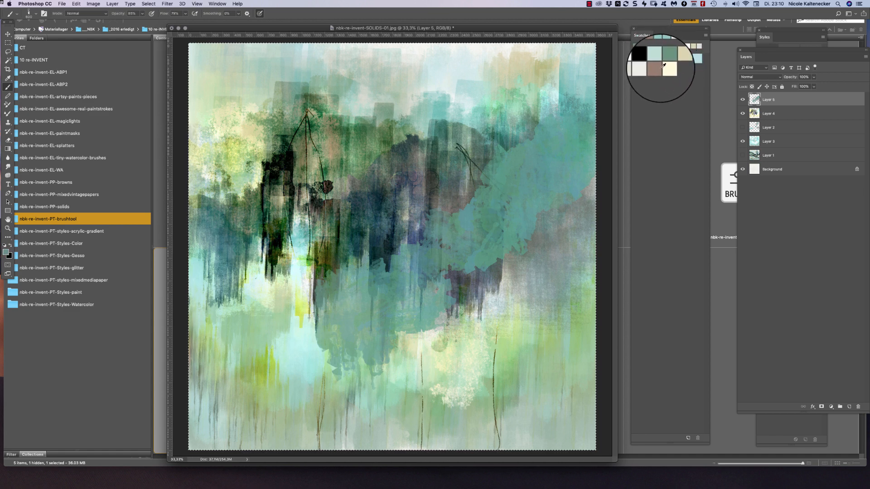
left_click(657, 68)
mouse_move(432, 284)
left_mouse_down()
mouse_move(481, 262)
mouse_move(536, 269)
mouse_move(547, 214)
mouse_move(569, 198)
left_mouse_up()
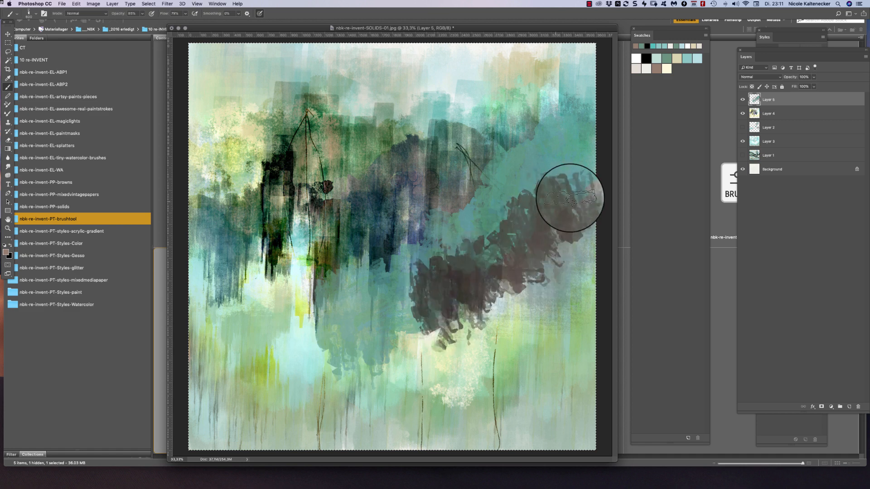
left_click_drag(464, 274, 440, 235)
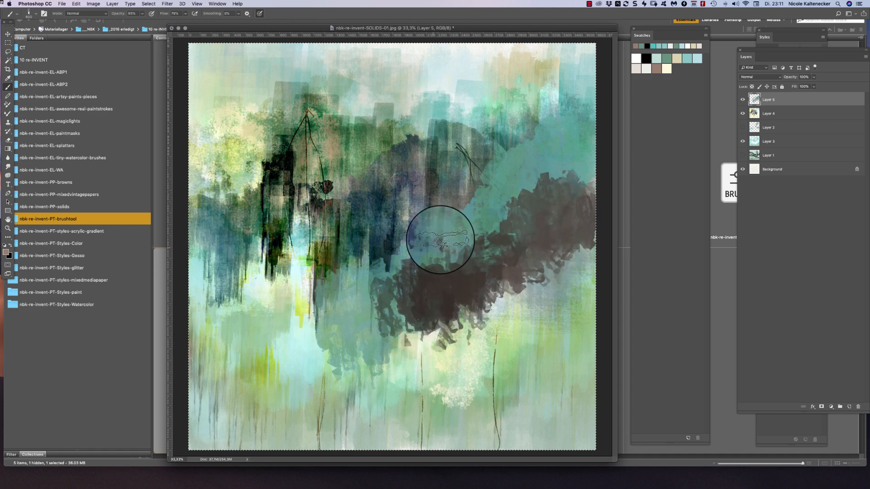
Add a dark slate acrylic band across the lower centre, and paint a pale blue band along its lower edge using two light colors
left_click(685, 60)
mouse_move(521, 231)
left_mouse_down()
mouse_move(394, 305)
mouse_move(330, 320)
mouse_move(364, 360)
mouse_move(446, 305)
mouse_move(547, 300)
mouse_move(600, 221)
left_mouse_up()
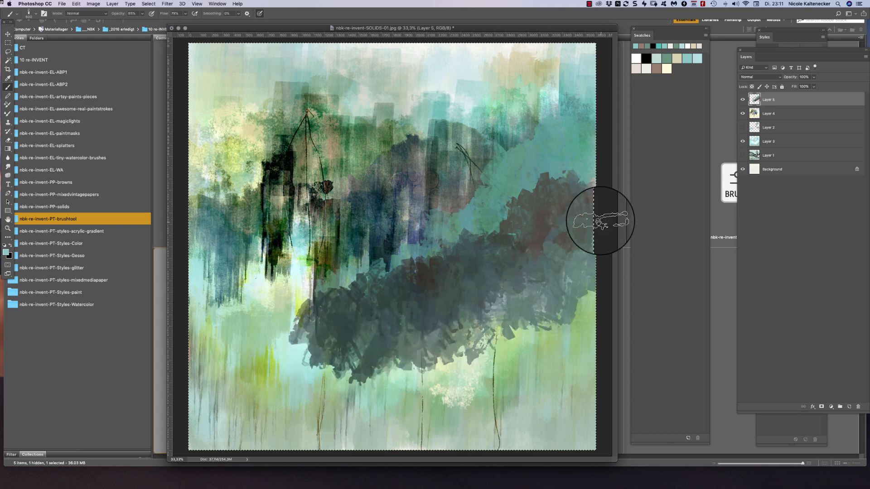
left_click(655, 59)
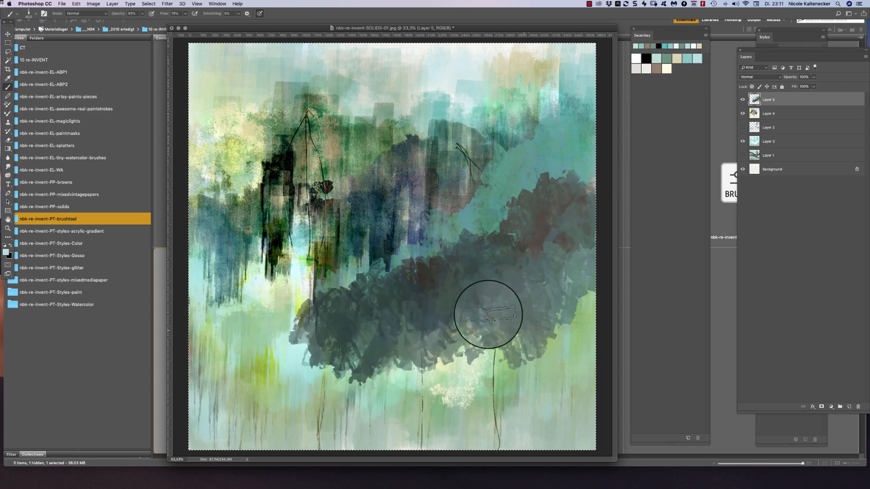
key("x")
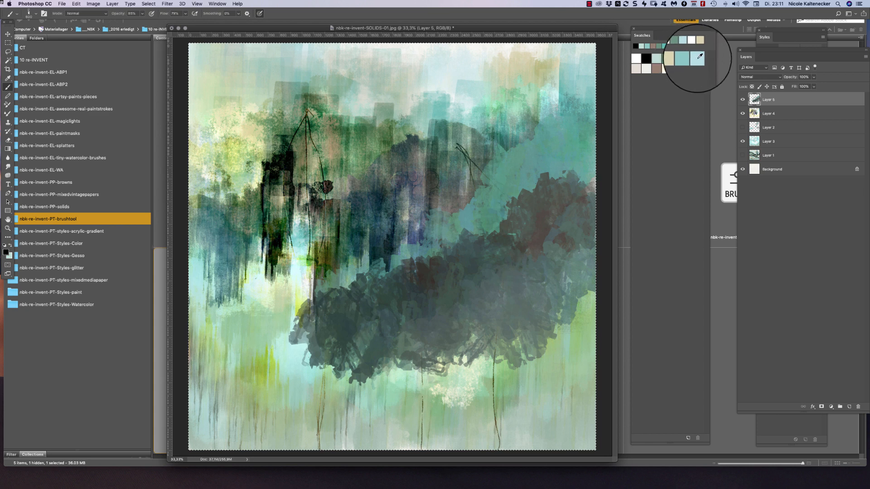
left_click(698, 58)
mouse_move(505, 363)
left_mouse_down()
mouse_move(558, 321)
mouse_move(584, 315)
mouse_move(438, 382)
mouse_move(337, 382)
mouse_move(419, 372)
left_mouse_up()
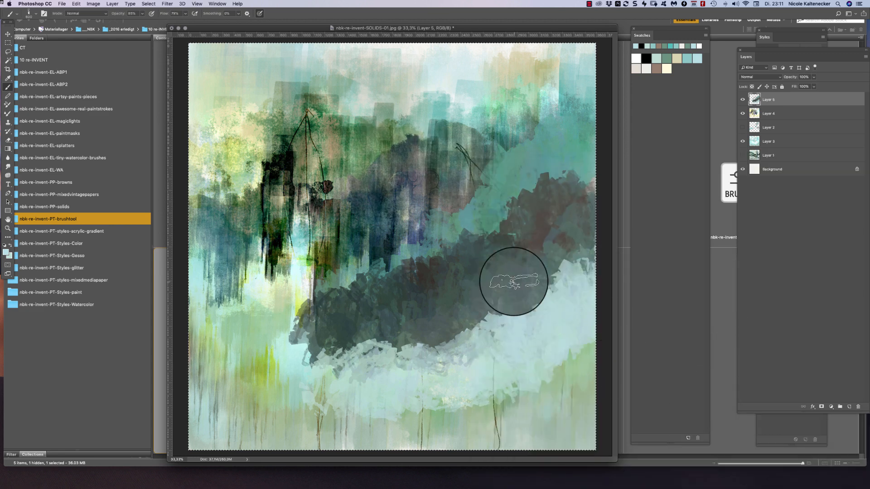
Cover the centre and right of the painting with brown and off-white strokes of the nbk-re-invent-PT-splatter with canvas texture brush
right_click(514, 281)
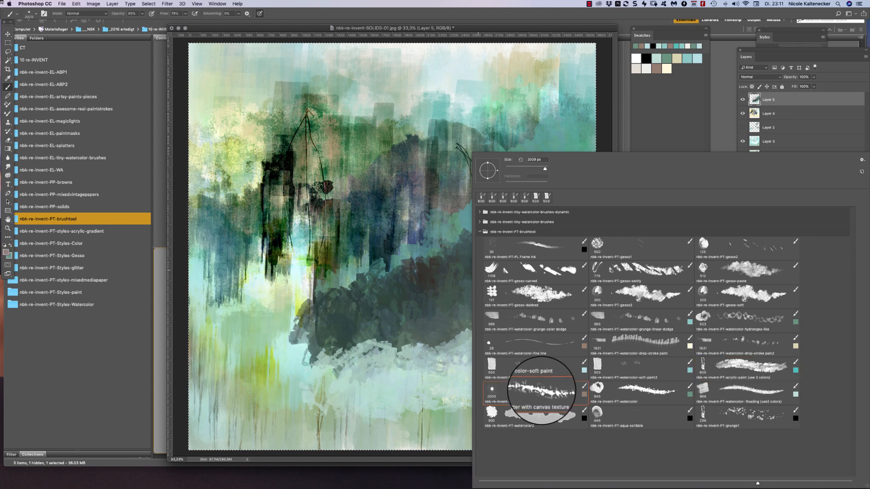
left_click(364, 278)
mouse_move(346, 229)
left_mouse_down()
mouse_move(379, 258)
mouse_move(450, 187)
mouse_move(484, 177)
left_mouse_up()
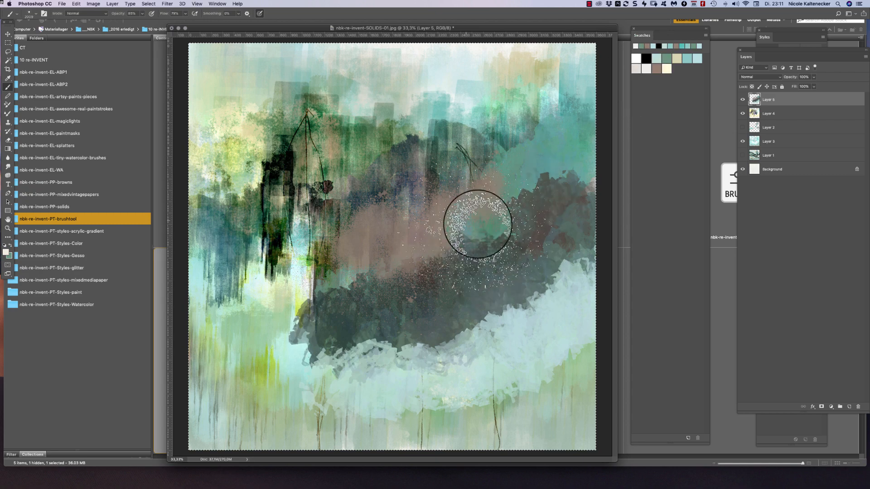
mouse_move(477, 224)
left_mouse_down()
mouse_move(521, 202)
mouse_move(531, 148)
mouse_move(585, 146)
mouse_move(573, 135)
mouse_move(483, 235)
mouse_move(451, 216)
mouse_move(404, 210)
mouse_move(402, 244)
mouse_move(419, 286)
mouse_move(509, 287)
mouse_move(528, 210)
mouse_move(458, 232)
mouse_move(430, 193)
mouse_move(435, 168)
mouse_move(454, 154)
mouse_move(480, 181)
left_mouse_up()
key("x")
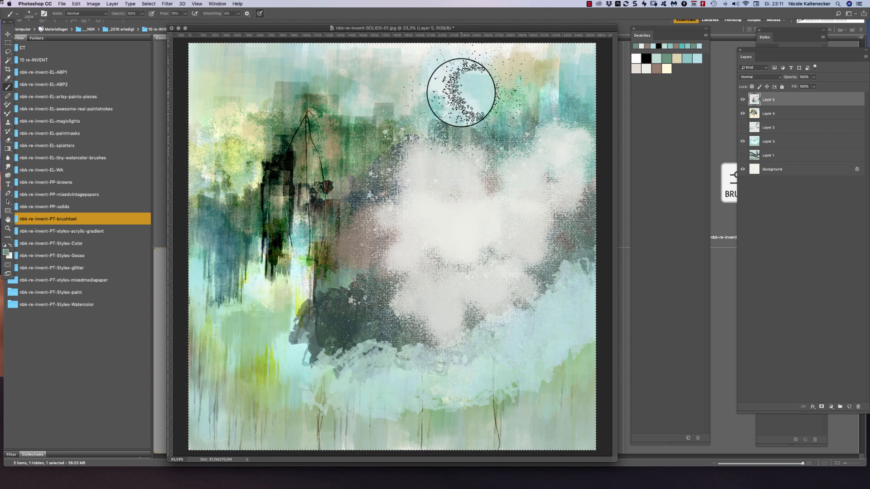
Create a new layer and paint a large muted green splatter patch in the centre of the canvas
key("super+shift+n")
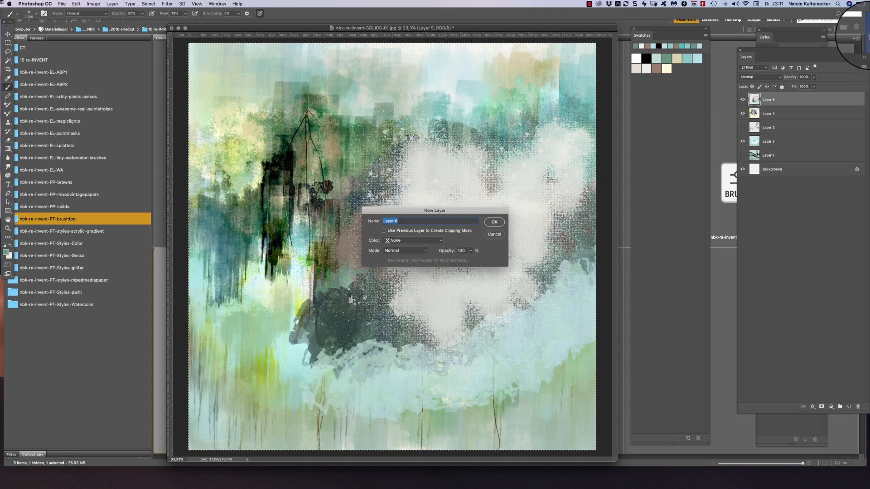
key("Return")
mouse_move(398, 220)
left_mouse_down()
mouse_move(339, 212)
mouse_move(325, 252)
mouse_move(355, 267)
mouse_move(382, 240)
mouse_move(409, 269)
mouse_move(436, 233)
mouse_move(437, 272)
mouse_move(448, 193)
mouse_move(409, 163)
mouse_move(435, 180)
left_mouse_up()
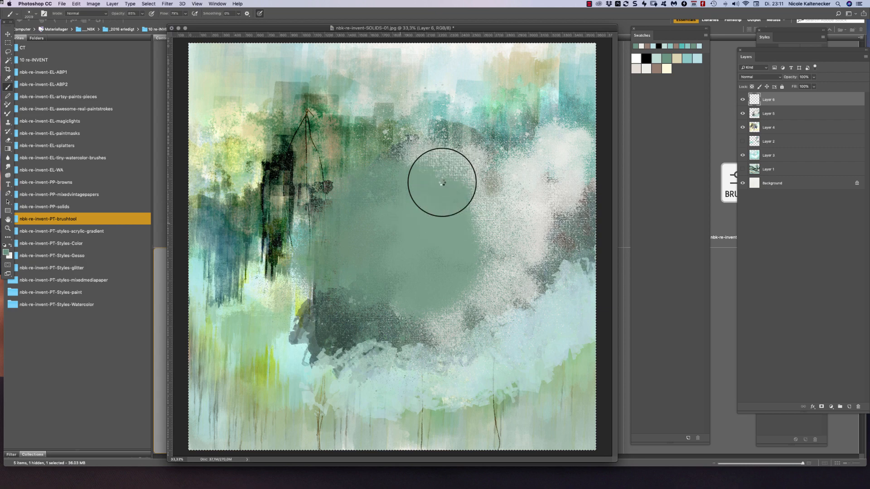
Open the Pixabay extension and move its panel clear of the painting
left_click(196, 4)
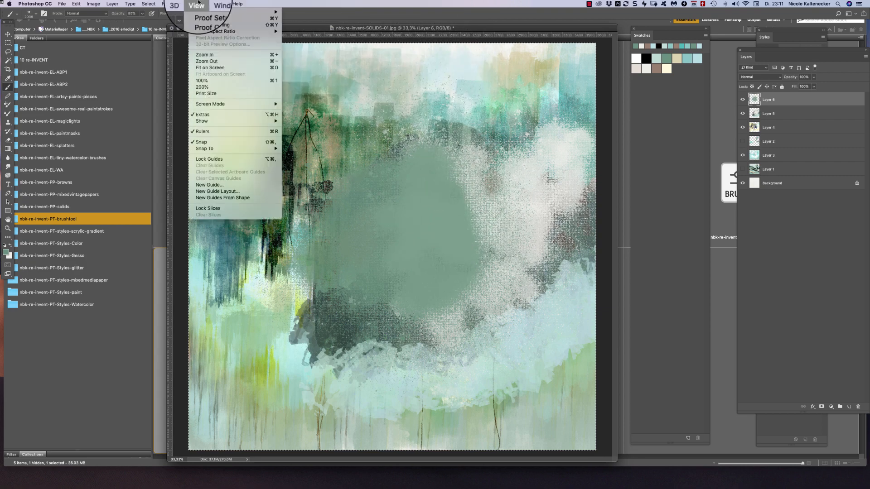
mouse_move(222, 9)
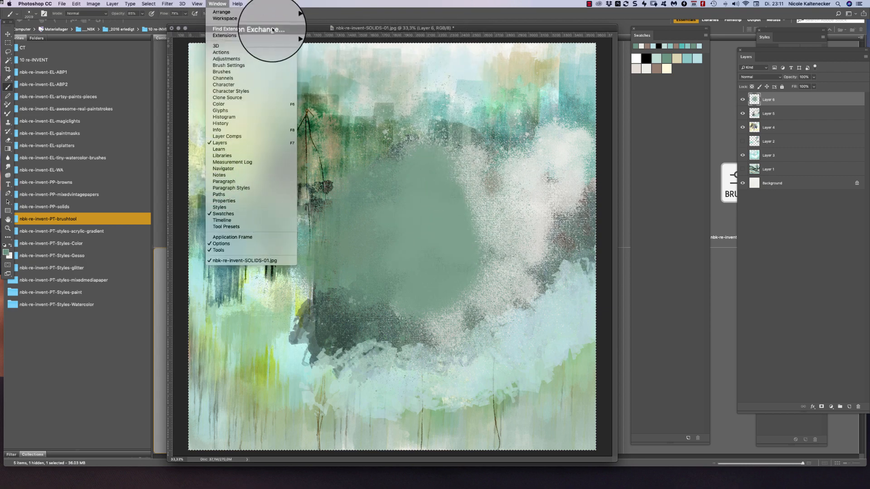
mouse_move(273, 36)
left_click(367, 87)
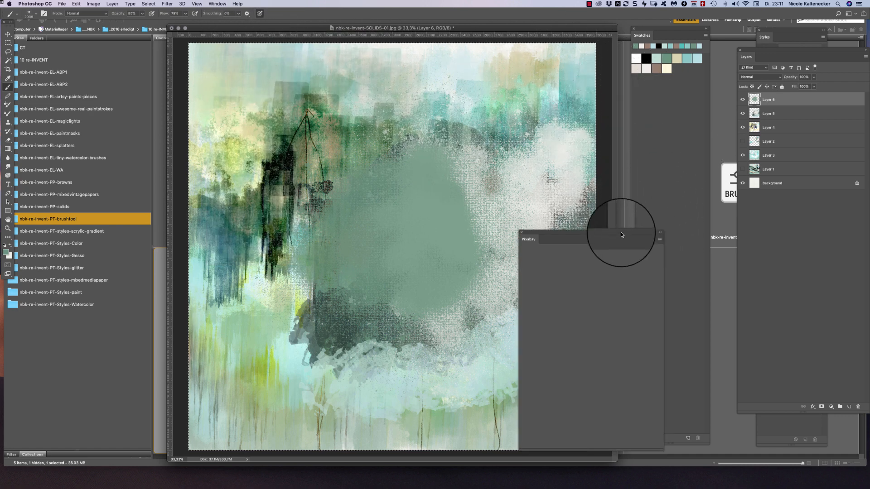
left_click_drag(620, 234, 715, 81)
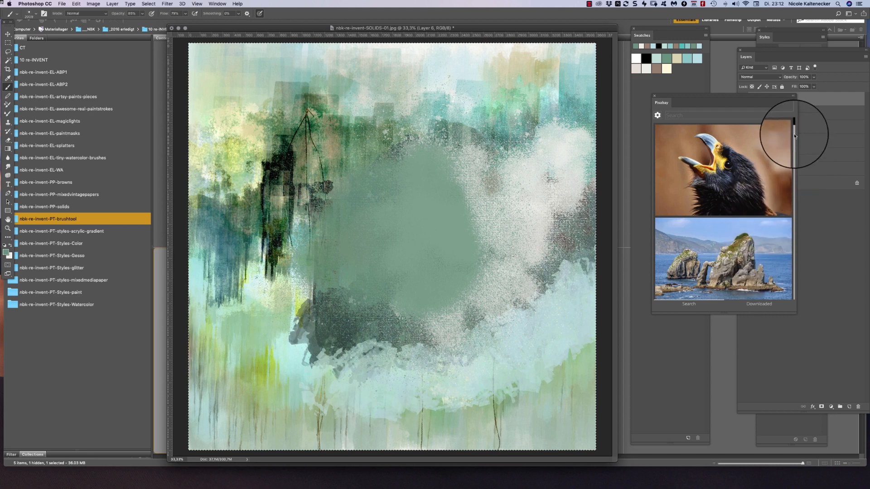
Bring in the Pixabay butterfly photo as a clipping mask on the green splatter patch and move it so the butterfly sits in the centre
scroll(793, 130, "down", 10)
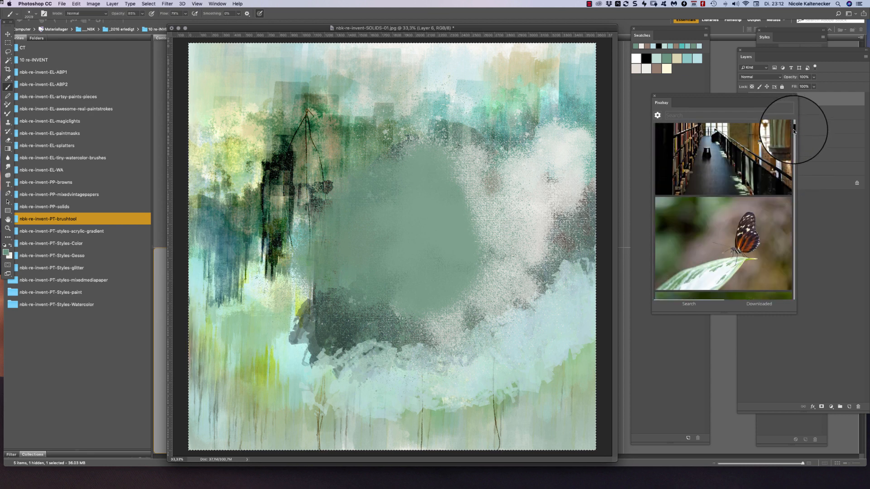
left_click(770, 242)
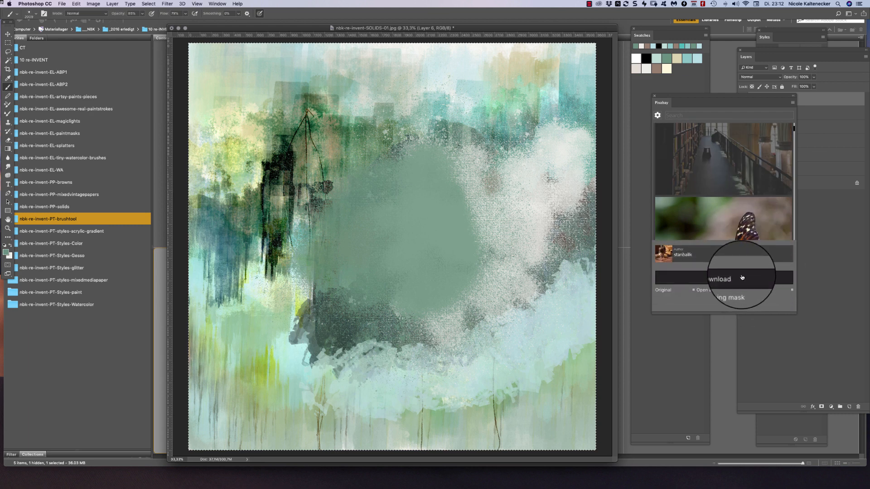
left_click(742, 282)
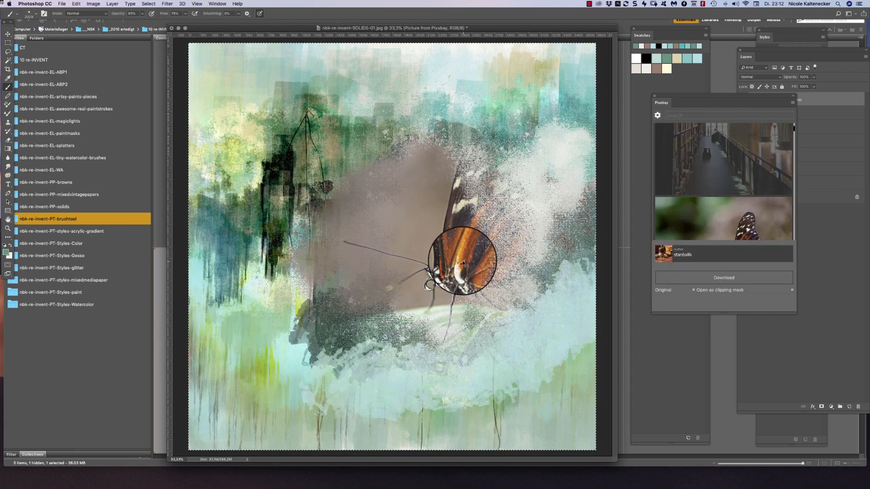
left_click_drag(451, 255, 378, 247)
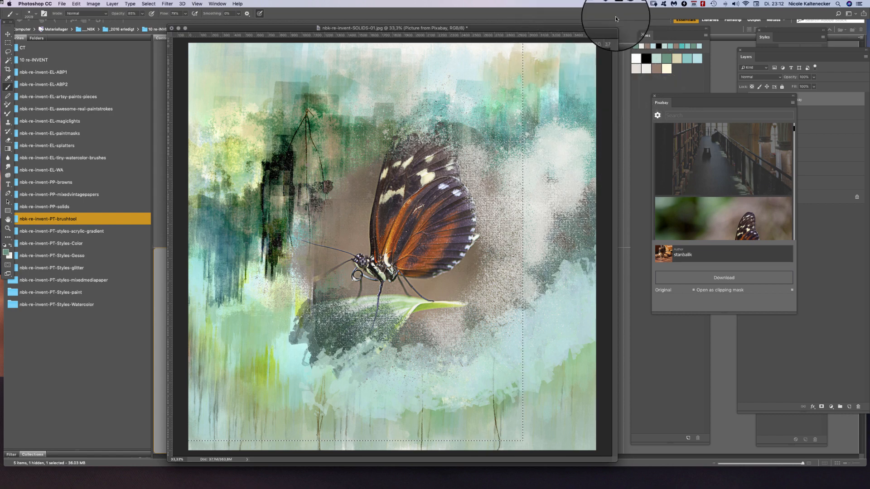
key("ctrl+t")
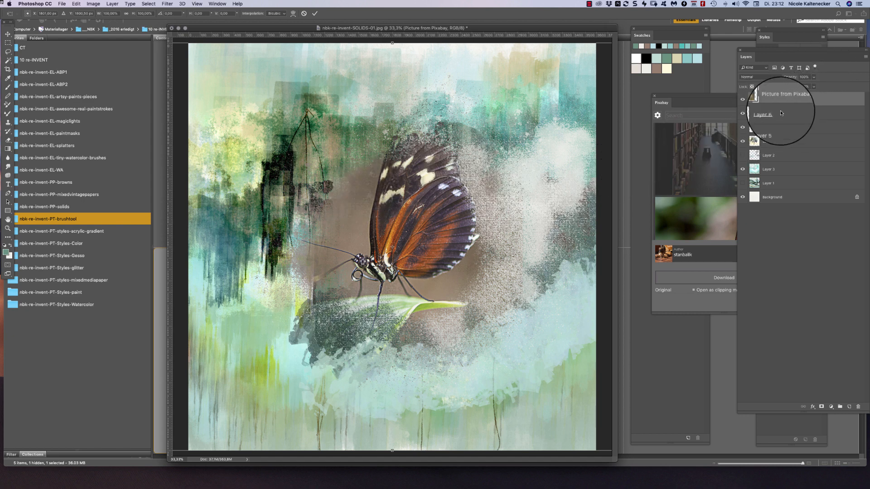
Check the splatter with canvas texture brush on Layer 6, and set the butterfly picture's blend mode to Color Dodge
left_click(807, 115)
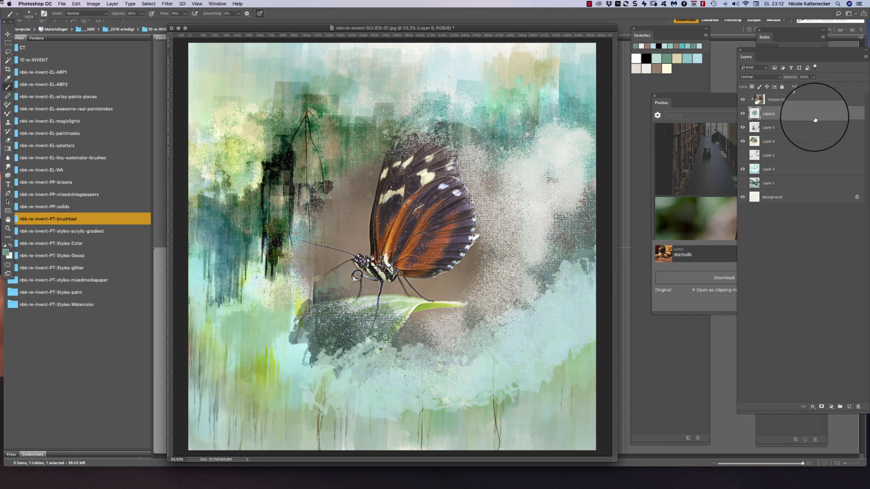
right_click(453, 265)
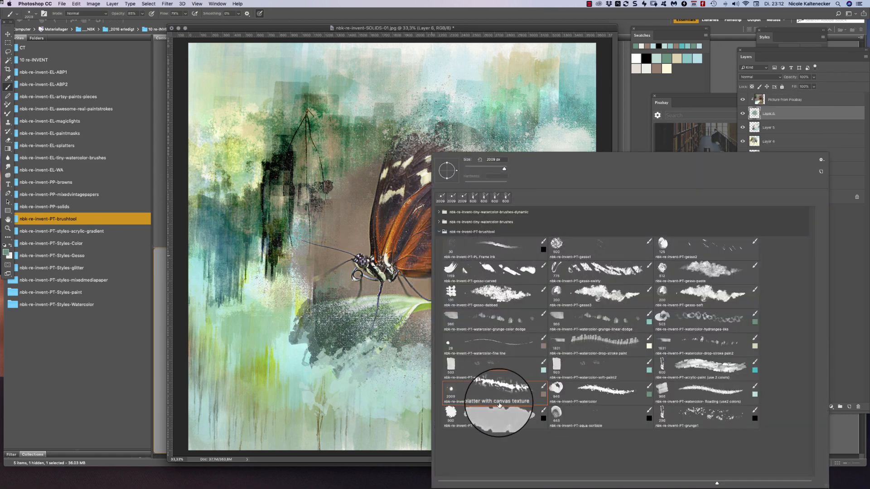
left_click(366, 303)
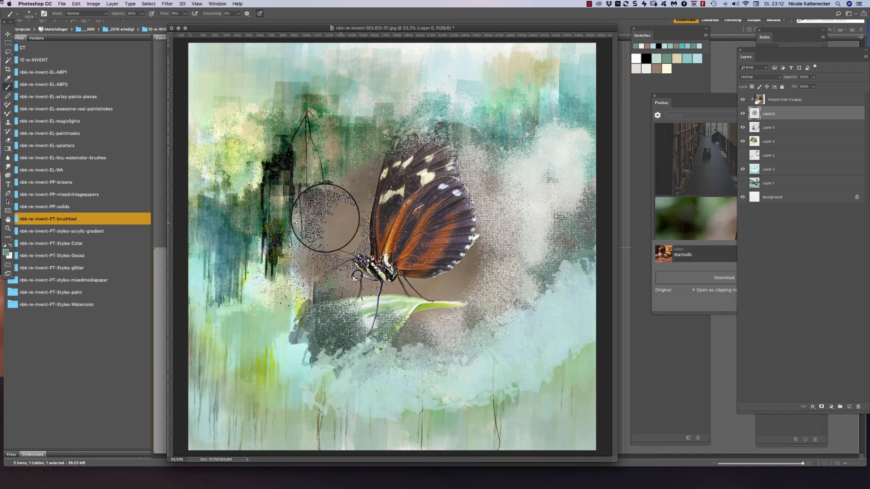
left_click(785, 100)
left_click(764, 77)
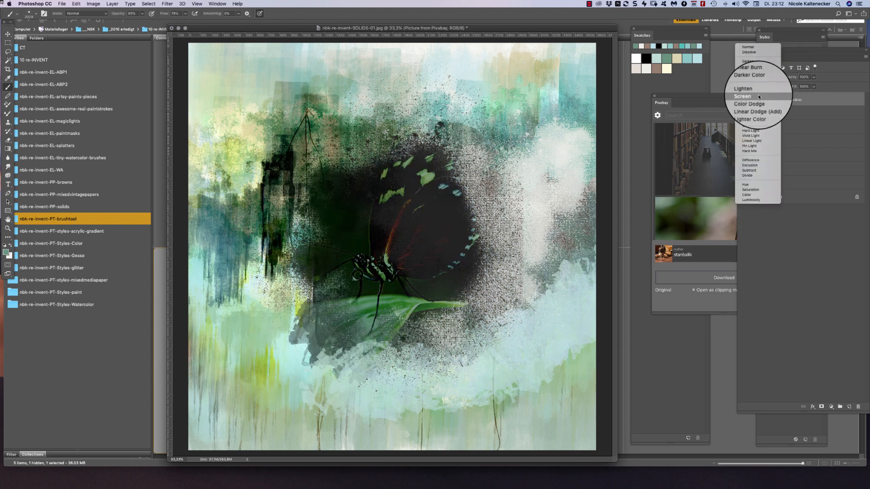
left_click(762, 100)
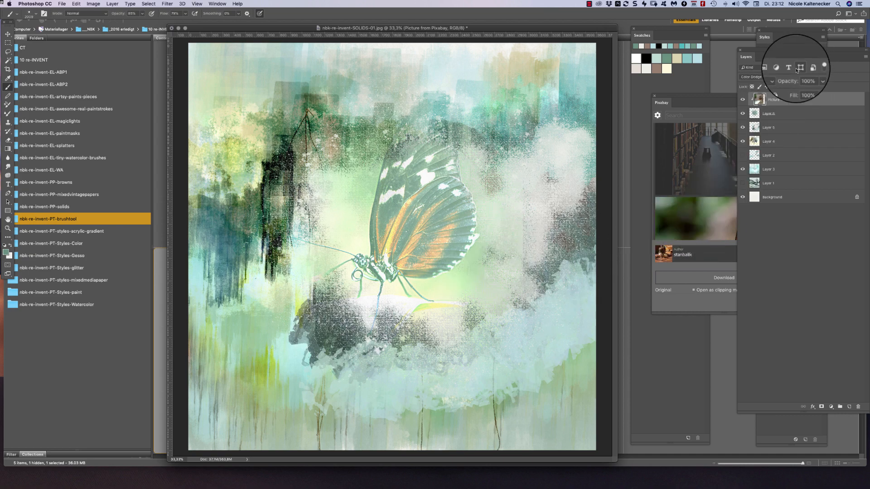
Extend the clipping shape on Layer 6 with a light blue splatter stroke beside the butterfly's wing
left_click(780, 107, "alt")
left_click(786, 116)
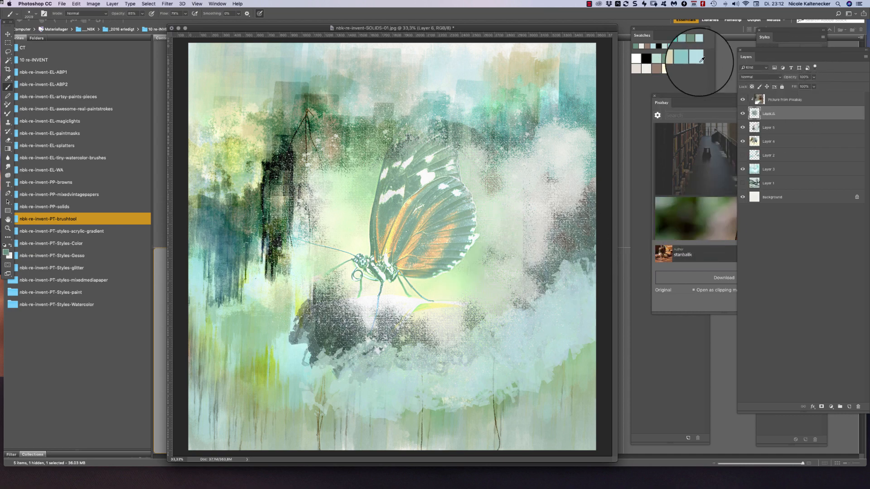
left_click(697, 58)
mouse_move(506, 208)
left_mouse_down()
mouse_move(522, 188)
mouse_move(506, 176)
mouse_move(533, 151)
mouse_move(508, 152)
mouse_move(507, 186)
mouse_move(458, 163)
mouse_move(521, 115)
left_mouse_up()
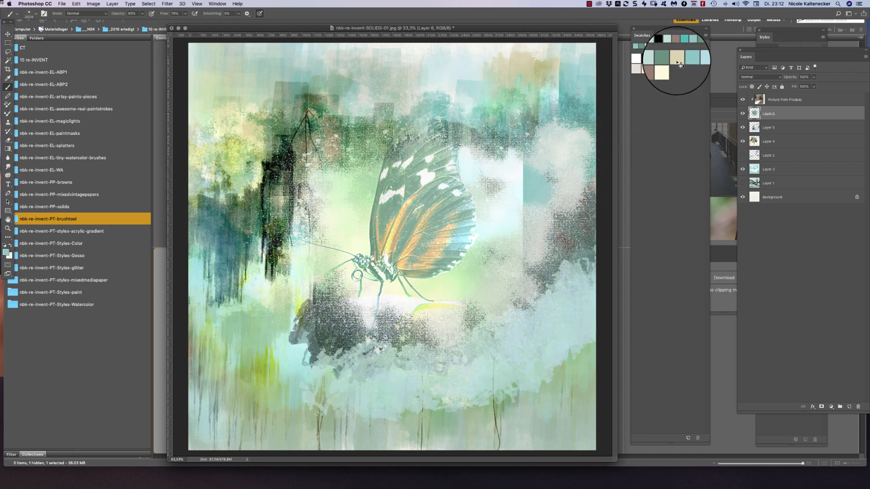
left_click(646, 65)
mouse_move(496, 185)
left_mouse_down()
mouse_move(456, 263)
mouse_move(430, 267)
left_mouse_up()
key("super+z")
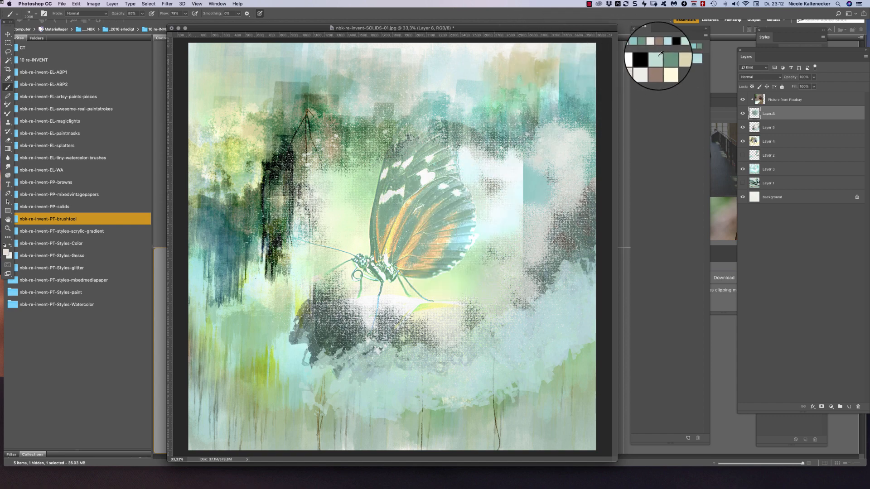
Add muted green splatter strokes on Layer 6 around the upper part of the butterfly's wing
left_click(666, 57)
mouse_move(486, 195)
left_mouse_down()
mouse_move(466, 195)
mouse_move(452, 179)
mouse_move(470, 173)
left_mouse_up()
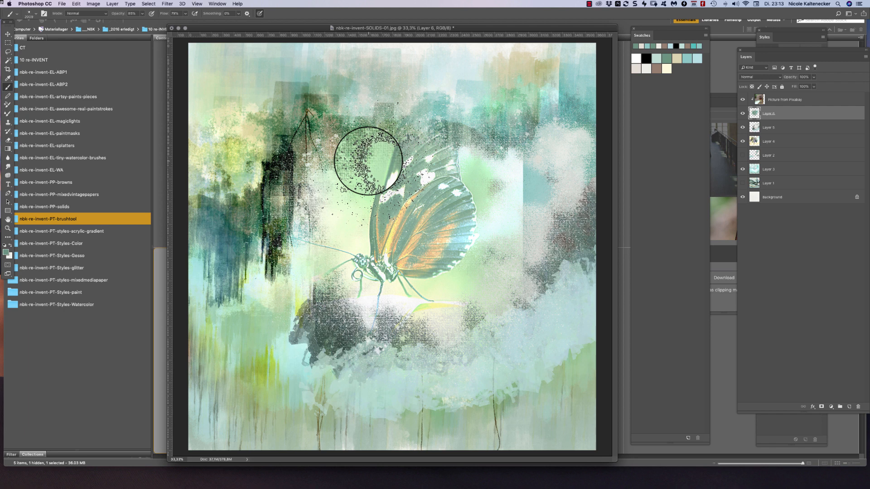
Create a new layer above the picture and paint green washes beside the wing with the nbk-re-invent-PT-watercolor brush
right_click(429, 286)
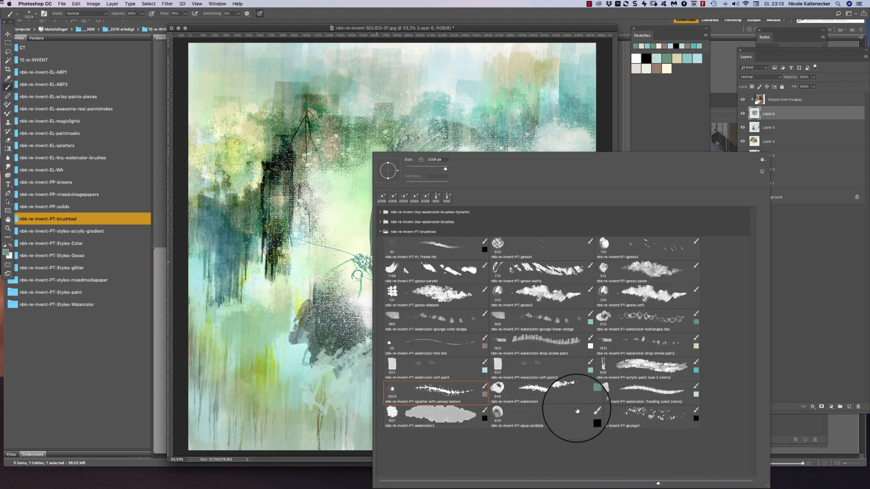
double_click(537, 389)
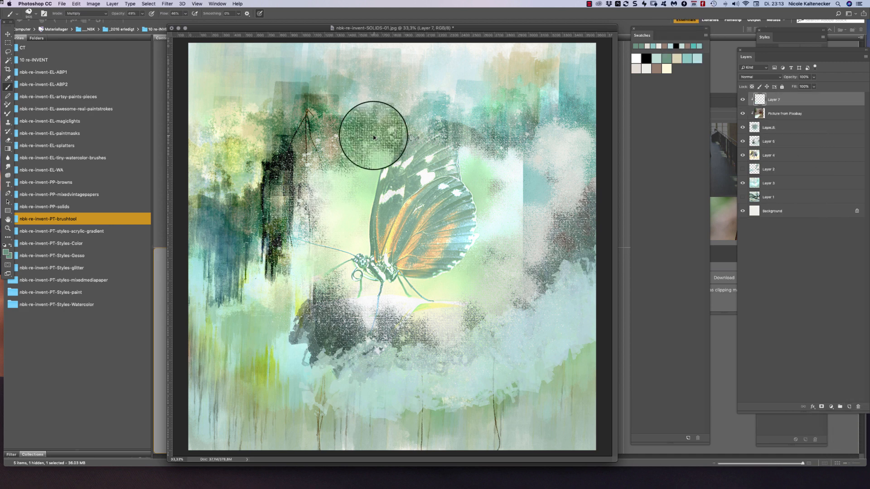
mouse_move(373, 135)
left_mouse_down()
mouse_move(382, 191)
mouse_move(395, 204)
mouse_move(352, 212)
mouse_move(331, 191)
mouse_move(361, 172)
mouse_move(313, 160)
mouse_move(297, 200)
mouse_move(307, 217)
mouse_move(337, 210)
mouse_move(357, 144)
mouse_move(361, 204)
mouse_move(354, 184)
mouse_move(375, 160)
mouse_move(369, 153)
mouse_move(355, 212)
mouse_move(351, 296)
mouse_move(372, 155)
mouse_move(404, 129)
mouse_move(362, 208)
mouse_move(333, 230)
mouse_move(292, 238)
mouse_move(349, 277)
mouse_move(406, 369)
mouse_move(387, 325)
mouse_move(382, 253)
mouse_move(360, 309)
mouse_move(270, 311)
mouse_move(290, 319)
mouse_move(345, 258)
mouse_move(352, 199)
left_mouse_up()
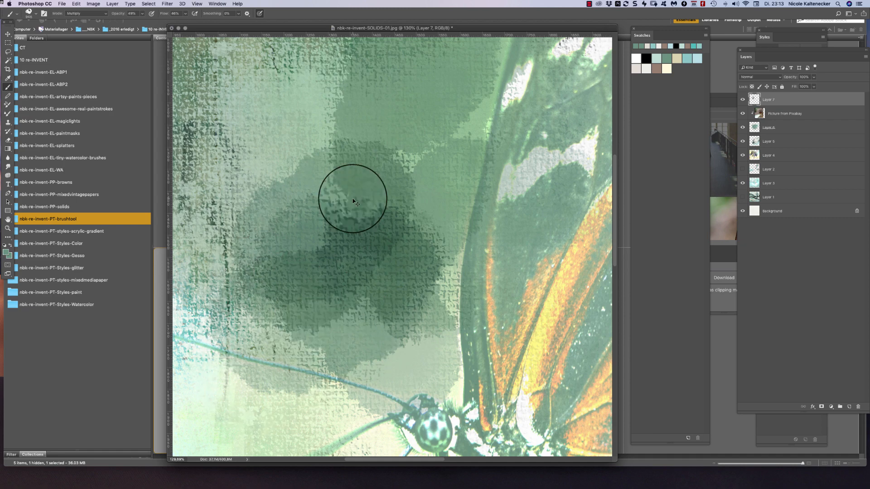
Paint overlapping dark green watercolor patches at the lower right of the painting and below the butterfly
key("super+0")
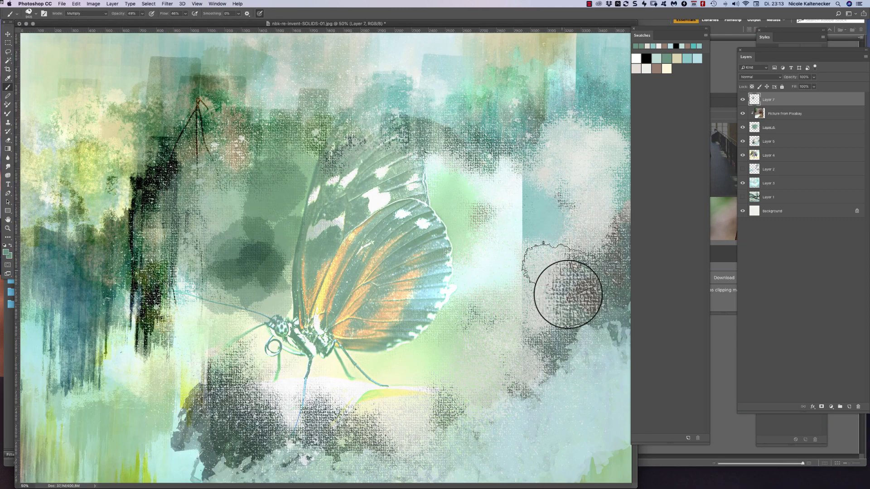
mouse_move(573, 348)
left_mouse_down()
mouse_move(590, 412)
mouse_move(524, 417)
mouse_move(505, 451)
mouse_move(569, 413)
mouse_move(545, 389)
mouse_move(476, 431)
mouse_move(527, 422)
mouse_move(578, 371)
mouse_move(571, 426)
left_mouse_up()
left_click_drag(484, 245, 484, 119)
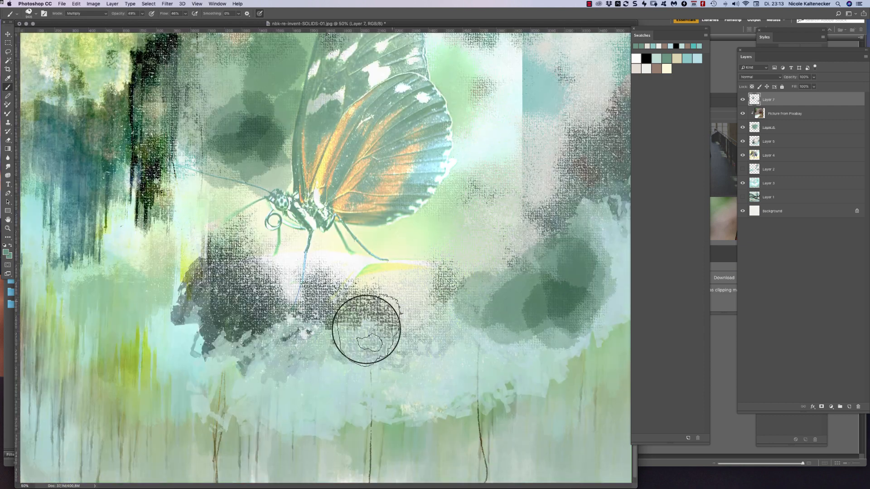
mouse_move(369, 330)
left_mouse_down()
mouse_move(198, 379)
mouse_move(179, 355)
mouse_move(272, 359)
mouse_move(255, 366)
mouse_move(207, 359)
mouse_move(224, 334)
mouse_move(278, 322)
mouse_move(287, 339)
mouse_move(350, 380)
mouse_move(372, 387)
mouse_move(402, 371)
mouse_move(360, 377)
mouse_move(297, 354)
mouse_move(246, 364)
mouse_move(207, 330)
mouse_move(244, 340)
mouse_move(294, 312)
left_mouse_up()
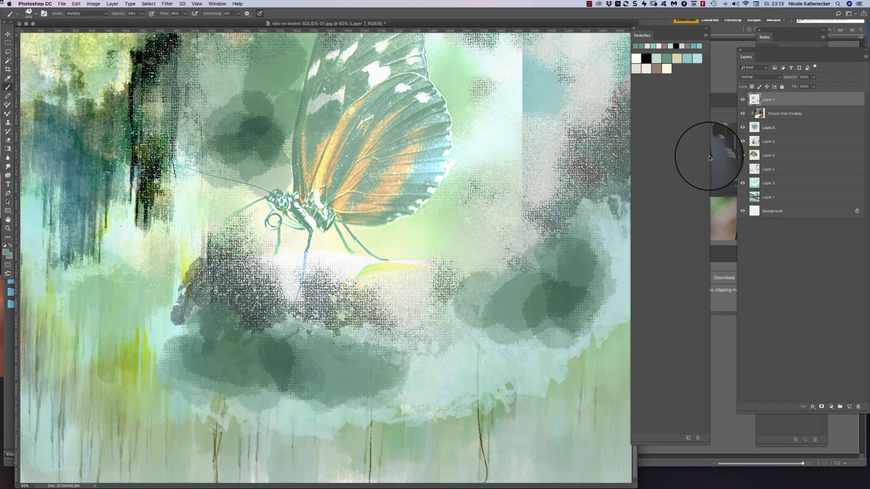
Wash pale mint over the lower and right areas with the nbk-re-invent-PT-watercolor floading (use2 colors) brush
right_click(408, 287)
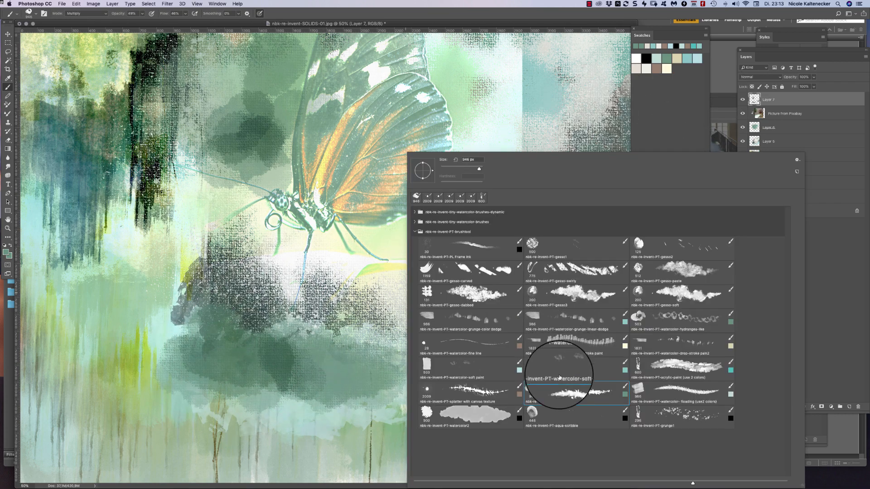
double_click(675, 387)
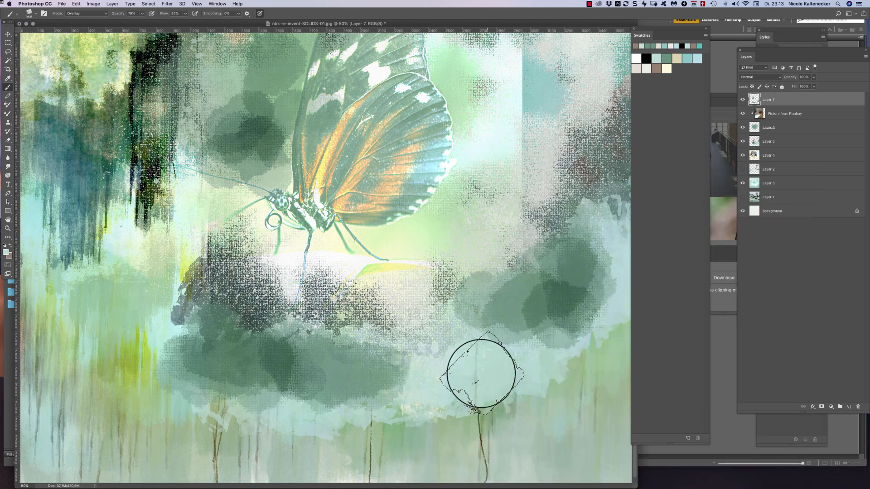
mouse_move(455, 345)
left_mouse_down()
mouse_move(398, 293)
mouse_move(315, 322)
mouse_move(348, 350)
mouse_move(394, 363)
mouse_move(431, 388)
mouse_move(124, 342)
mouse_move(150, 355)
mouse_move(88, 363)
mouse_move(265, 355)
mouse_move(398, 317)
left_mouse_up()
mouse_move(537, 165)
left_mouse_down()
mouse_move(558, 195)
mouse_move(540, 136)
mouse_move(539, 85)
mouse_move(520, 63)
mouse_move(513, 84)
mouse_move(531, 110)
mouse_move(504, 80)
mouse_move(513, 335)
mouse_move(478, 373)
mouse_move(503, 324)
mouse_move(561, 263)
mouse_move(560, 236)
left_mouse_up()
Show the whole painting in an enlarged document window and switch to the nbk-re-invent-PT-watercolor2 brush
key("super+minus")
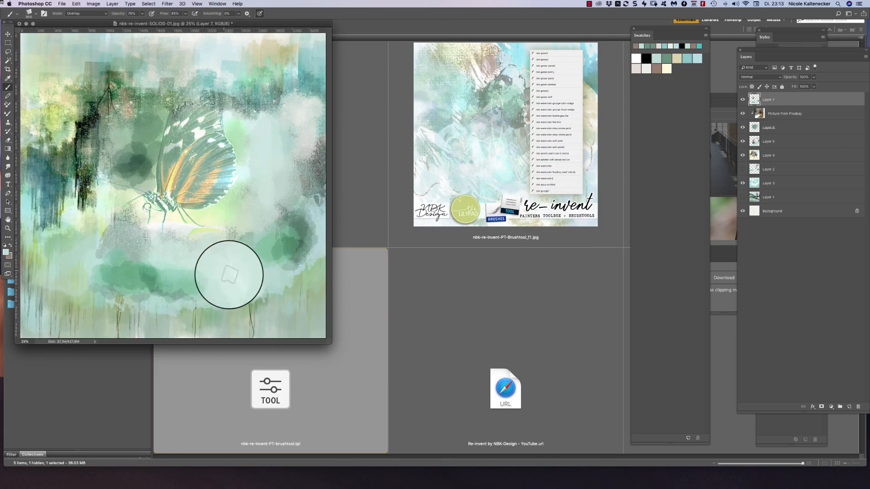
left_click_drag(334, 333, 571, 475)
right_click(452, 323)
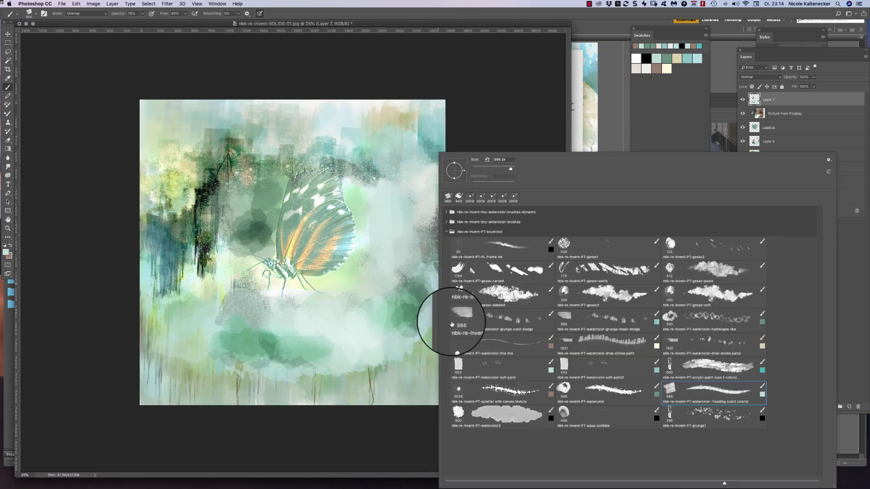
double_click(504, 405)
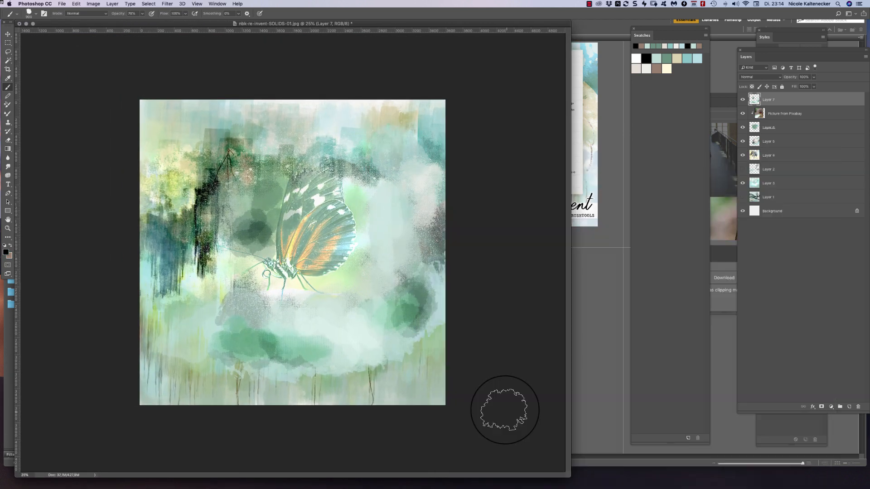
mouse_move(430, 340)
left_mouse_down()
mouse_move(371, 293)
mouse_move(379, 274)
mouse_move(397, 284)
mouse_move(353, 325)
mouse_move(318, 343)
mouse_move(363, 281)
left_mouse_up()
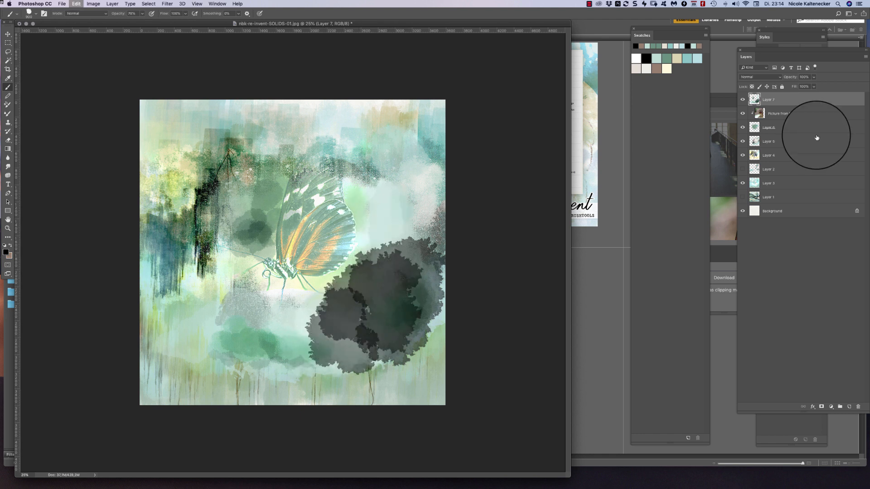
key("super+z")
key("super+z")
key("super+z")
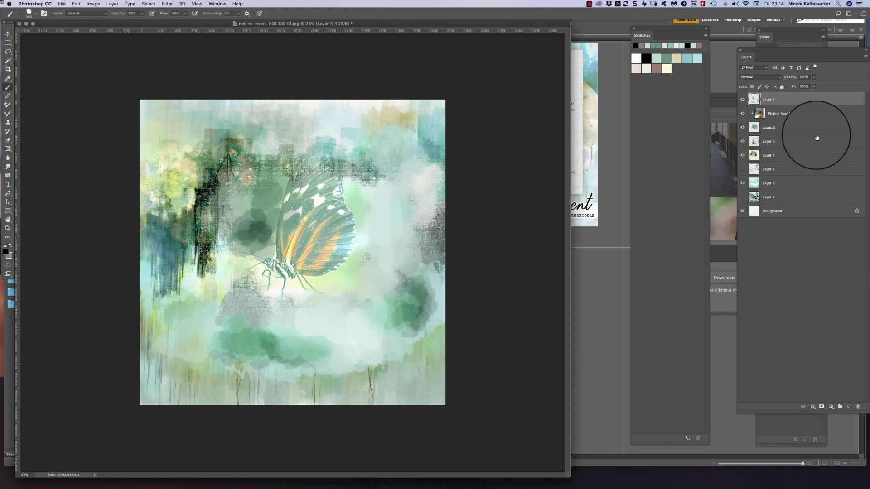
Create a new layer and paint a large black watercolor2 patch across the lower centre of the painting
key("shift+super+n")
key("Return")
mouse_move(406, 290)
left_mouse_down()
mouse_move(377, 300)
mouse_move(341, 295)
mouse_move(358, 281)
mouse_move(356, 291)
mouse_move(300, 295)
mouse_move(328, 297)
mouse_move(310, 295)
mouse_move(318, 286)
mouse_move(329, 303)
mouse_move(327, 291)
mouse_move(309, 293)
mouse_move(325, 302)
left_mouse_up()
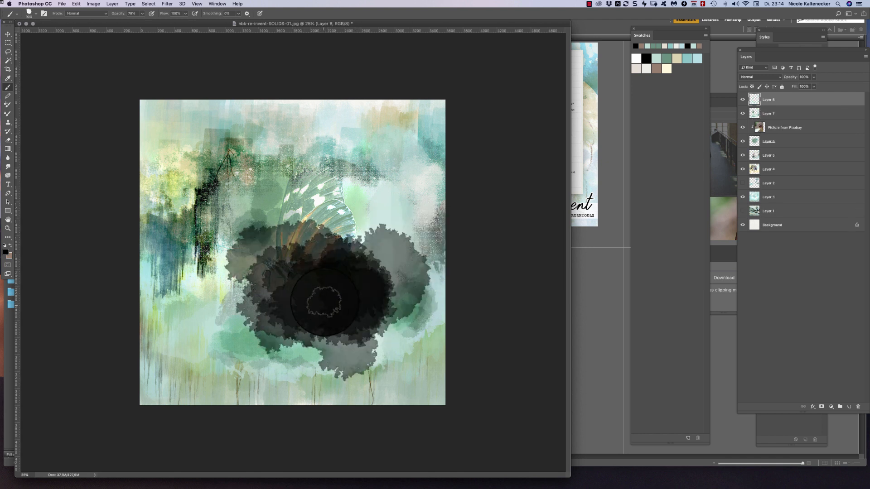
left_click(627, 155)
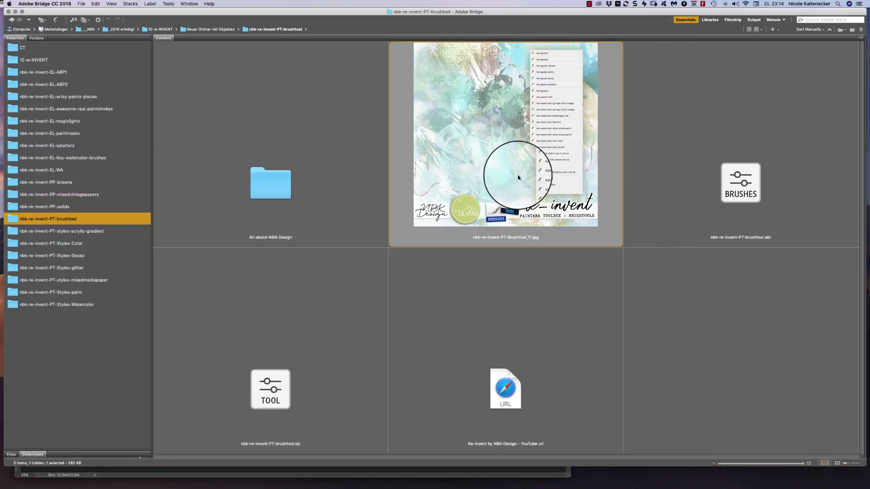
mouse_move(329, 487)
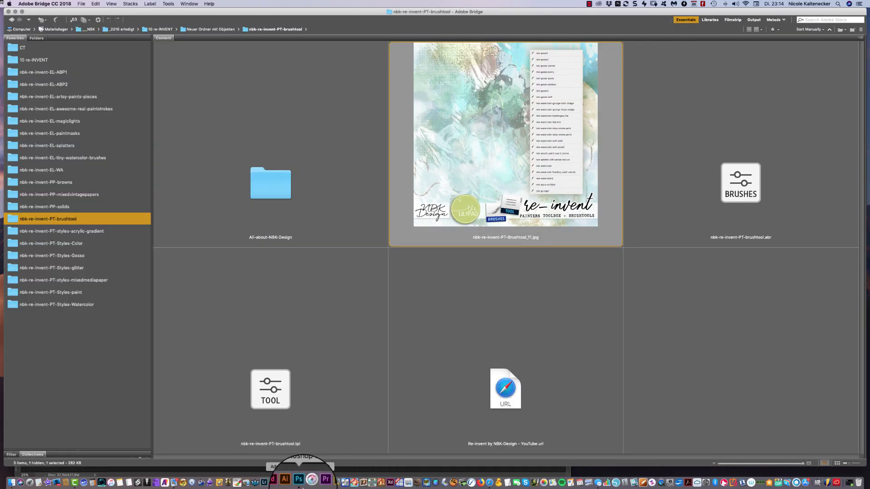
left_click(298, 479)
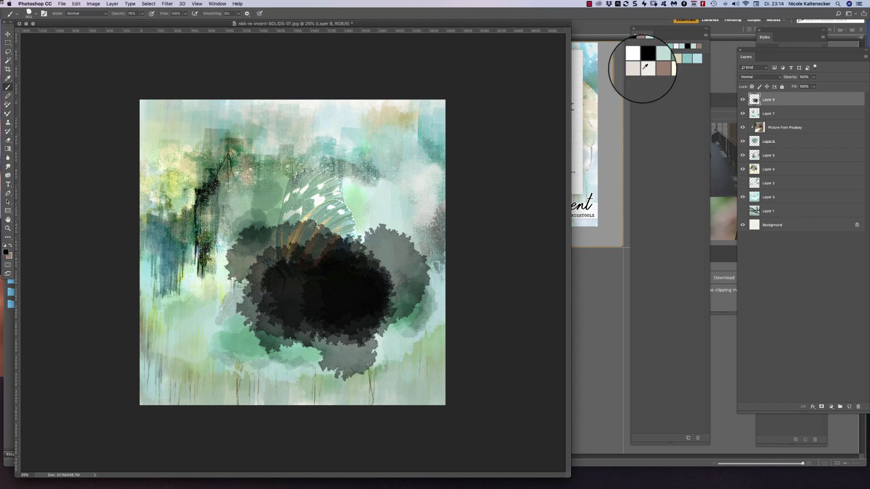
Insert the Pixabay snail photo as a clipping mask on the black watercolor patch
left_click(732, 93)
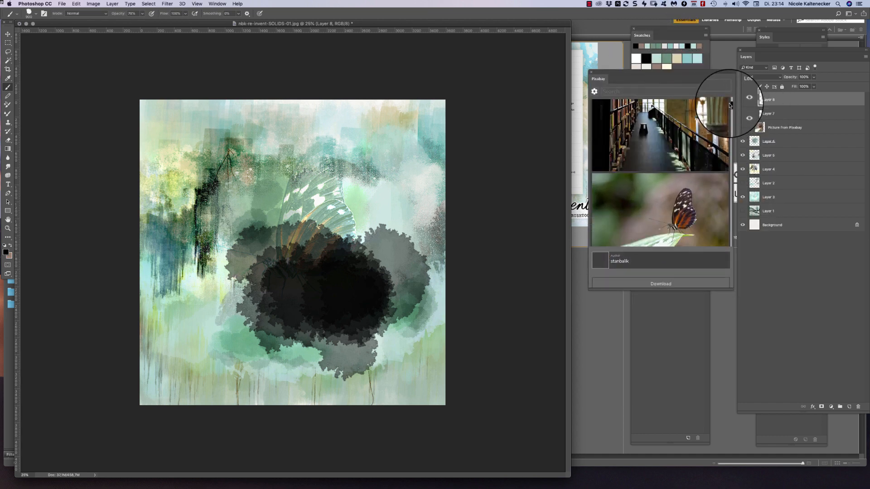
scroll(731, 108, "down", 5)
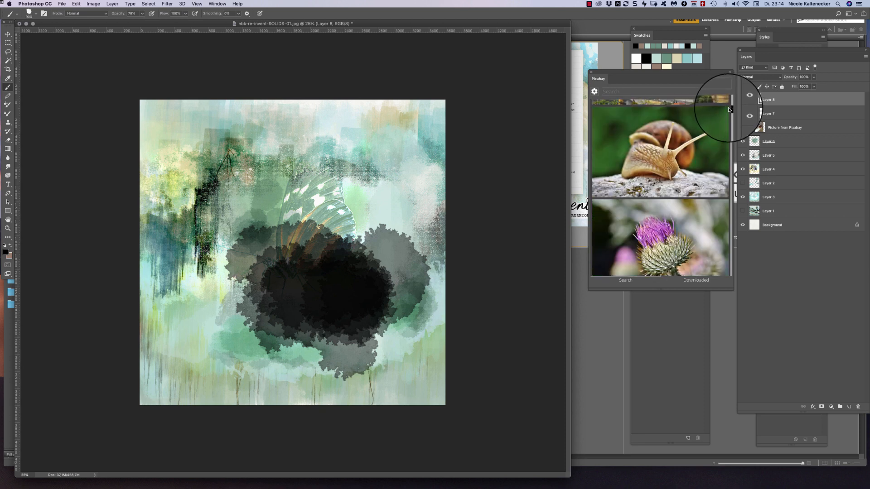
left_click(661, 154)
left_click(672, 252)
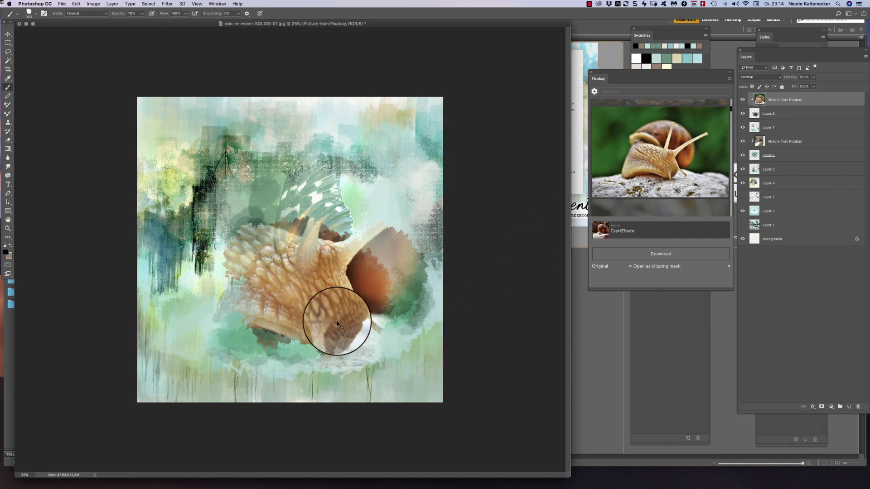
Scale the clipped snail photo down and position the whole snail inside the watercolor patch at the lower centre
key("super+t")
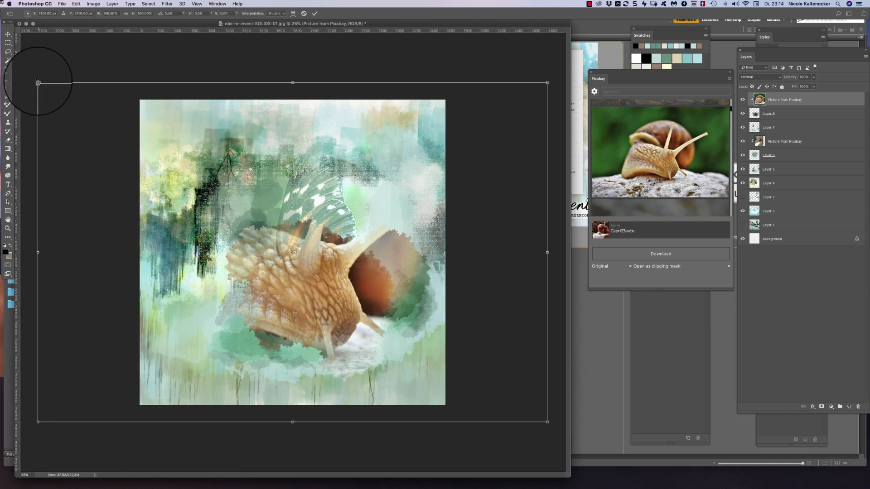
left_click_drag(38, 83, 169, 170)
left_click_drag(277, 242, 321, 280)
left_click_drag(419, 319, 413, 328)
key("Return")
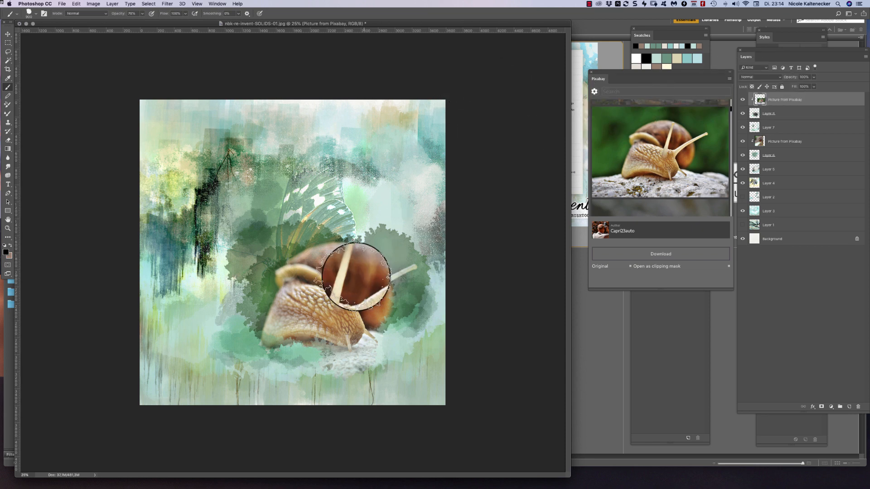
Choose the nbk-re-invent-PT-aqua-scribble brush and create a new layer above the snail photo
right_click(359, 227)
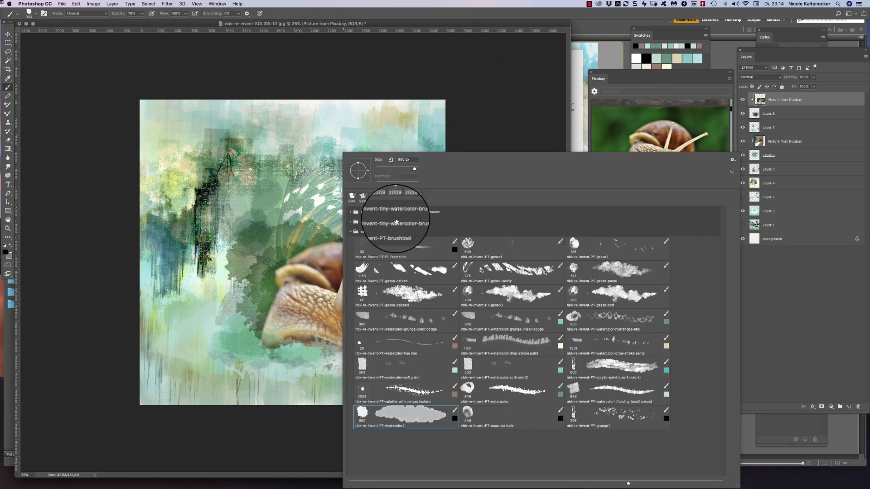
double_click(508, 421)
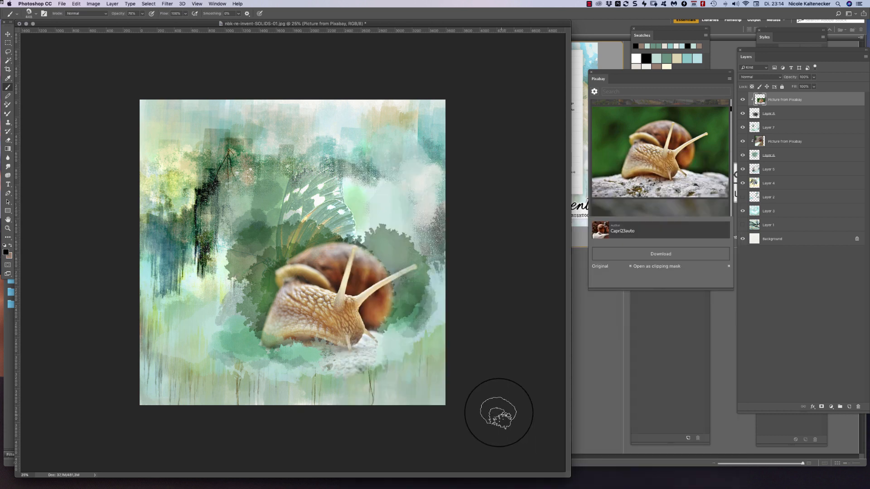
key("super+shift+n")
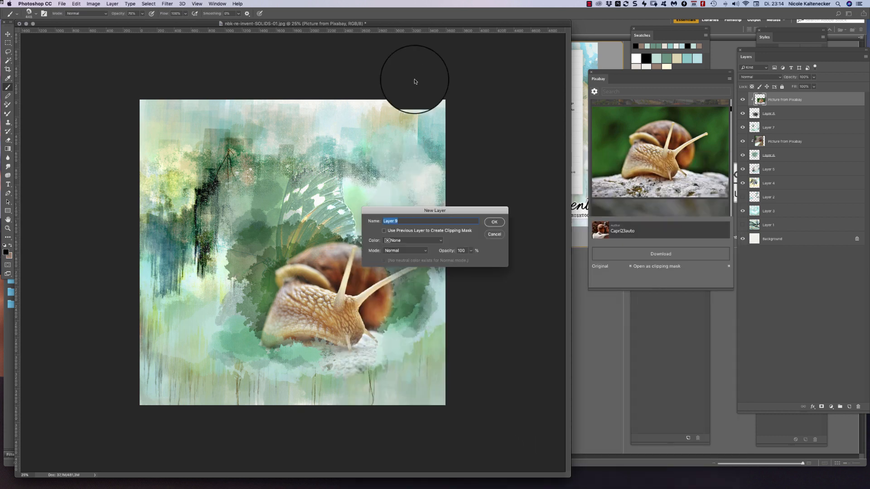
key("Return")
Paint black aqua-scribble strokes from behind the snail's shell up over the butterfly's left side to the upper centre
mouse_move(400, 190)
left_mouse_down()
mouse_move(444, 191)
mouse_move(374, 190)
left_mouse_up()
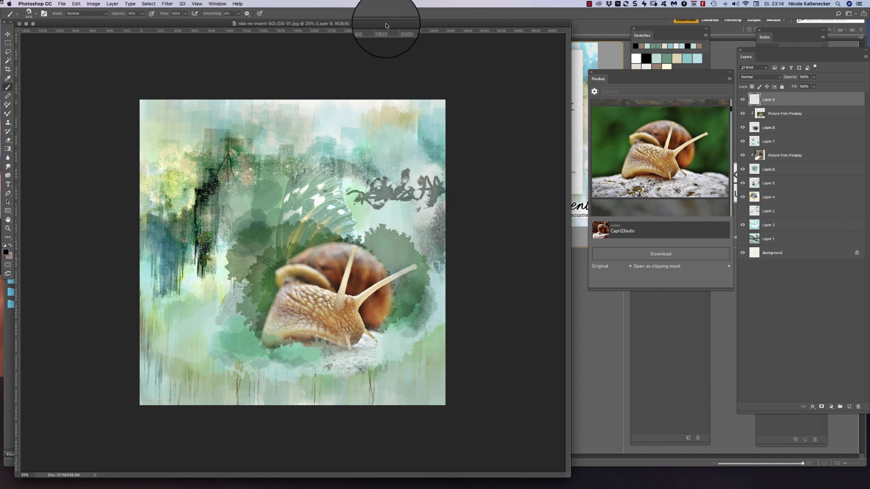
key("super+plus")
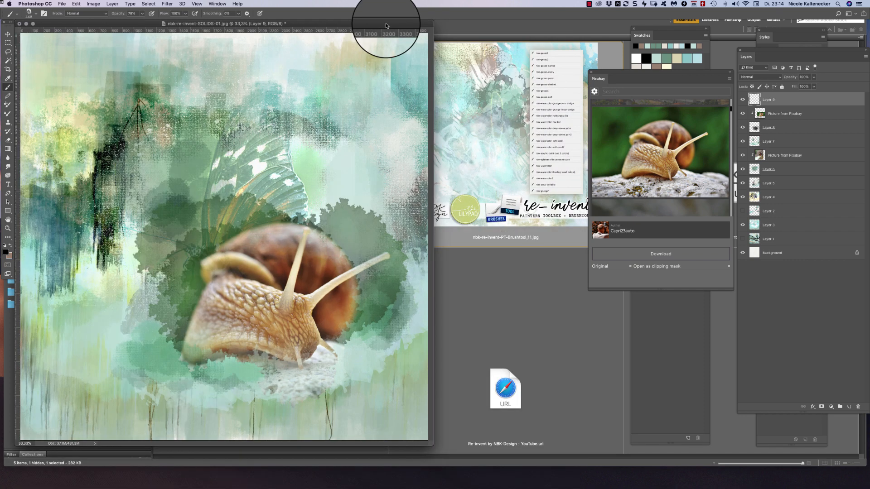
mouse_move(205, 214)
left_mouse_down()
mouse_move(235, 109)
mouse_move(229, 124)
mouse_move(283, 79)
mouse_move(224, 128)
mouse_move(213, 191)
mouse_move(214, 153)
mouse_move(190, 126)
mouse_move(205, 125)
mouse_move(221, 148)
mouse_move(244, 141)
mouse_move(218, 171)
mouse_move(207, 235)
mouse_move(187, 234)
mouse_move(209, 251)
mouse_move(211, 164)
mouse_move(204, 188)
mouse_move(206, 198)
mouse_move(244, 105)
left_mouse_up()
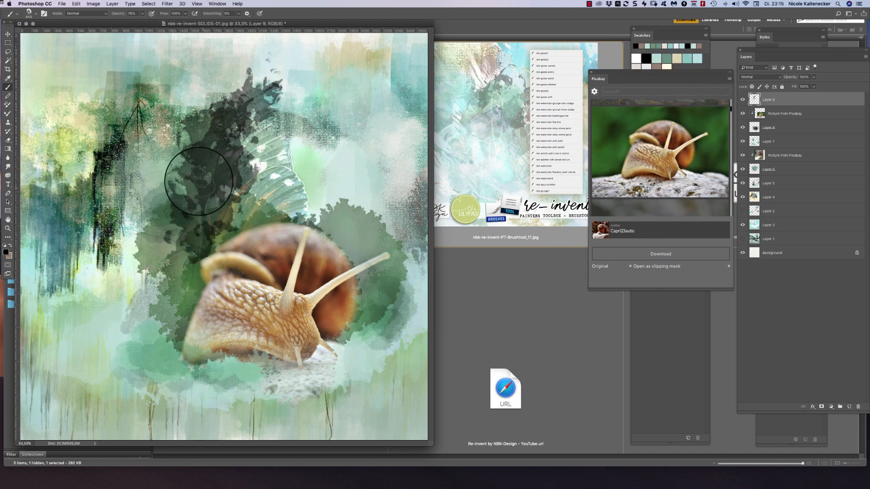
mouse_move(201, 158)
left_mouse_down()
mouse_move(278, 78)
mouse_move(291, 72)
mouse_move(283, 82)
mouse_move(304, 82)
mouse_move(326, 106)
left_mouse_up()
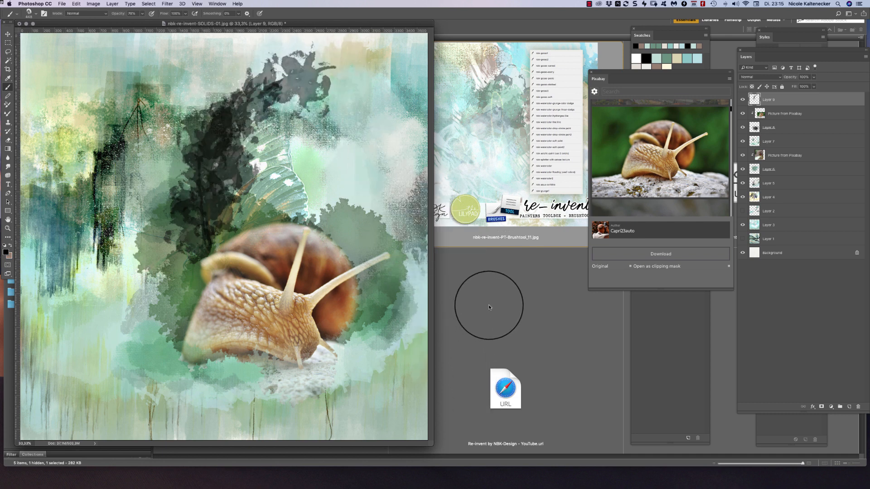
Load nbk-re-invent-PT-Acrylic-Gradient-styles.asl from its Adobe Bridge folder into Photoshop and show the loaded styles
left_click(498, 315)
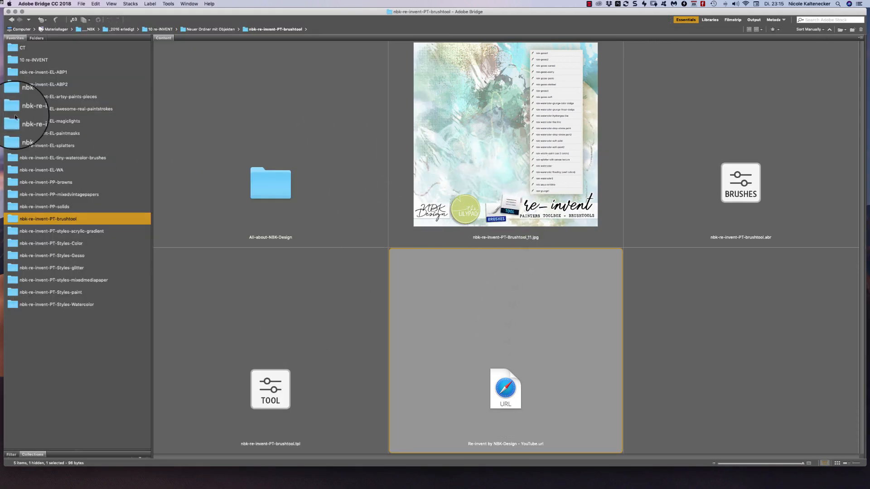
left_click(101, 230)
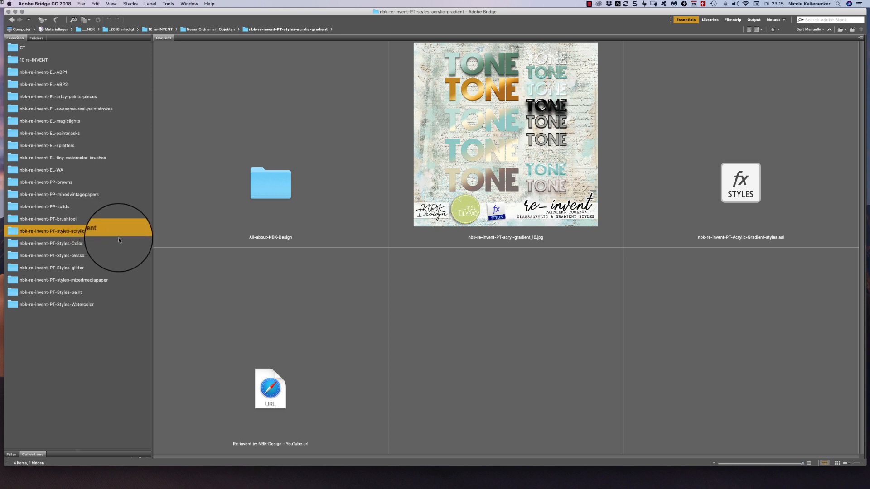
left_click(748, 182)
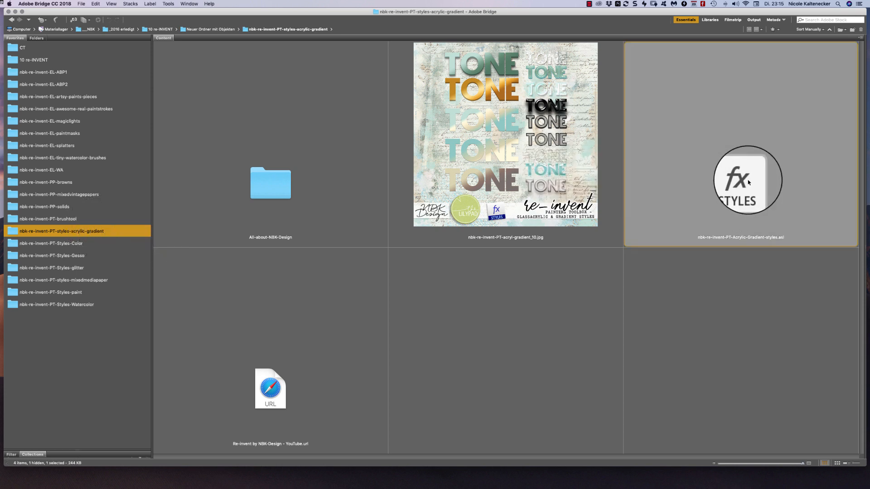
double_click(745, 177)
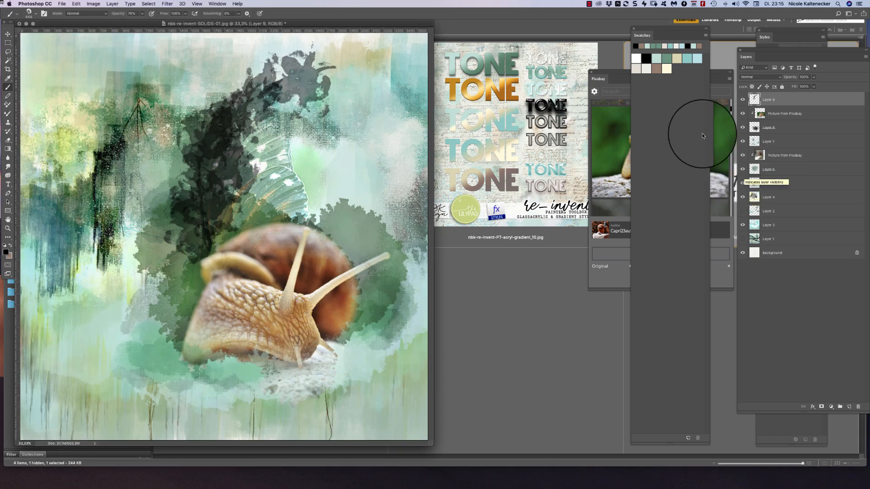
left_click(764, 37)
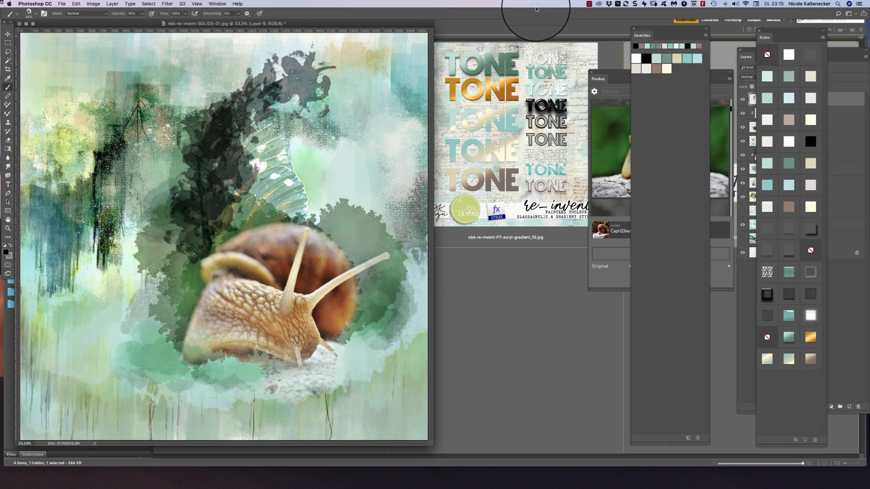
Add the text "Headline" at the painting's upper left and change it to a bold condensed serif font
left_click(7, 184)
left_click(91, 160)
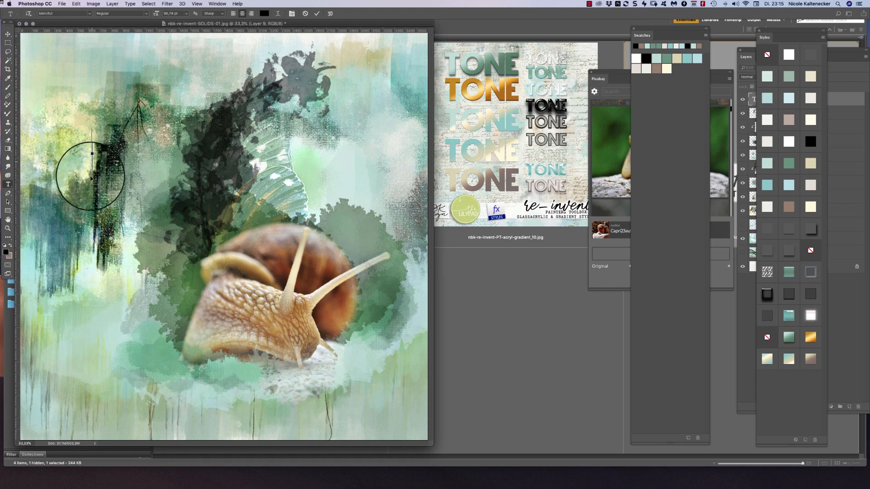
type("Headlin")
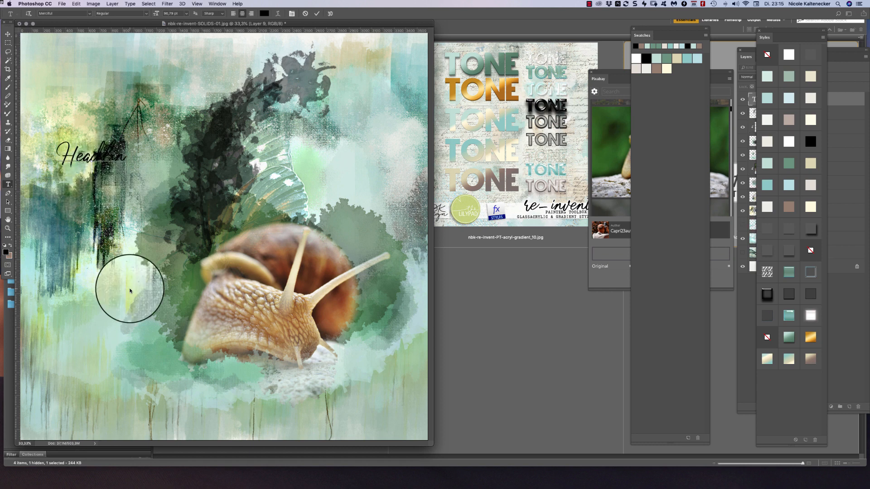
type("e")
key("ctrl+a")
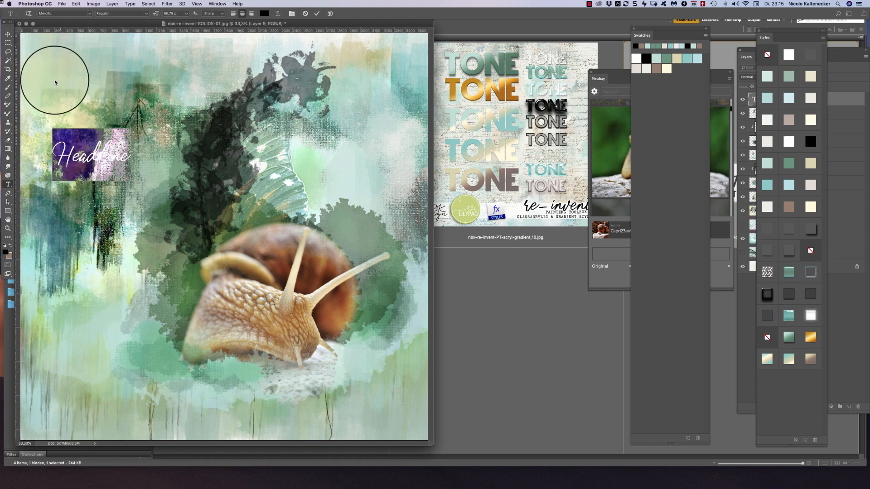
left_click(90, 14)
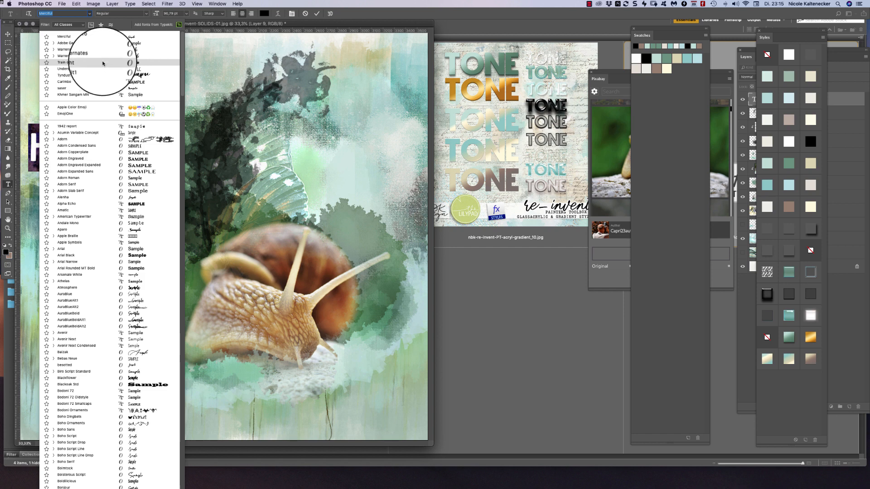
left_click(103, 64)
Move the Headline text down to the lower left, beside the snail's head
left_click(8, 41)
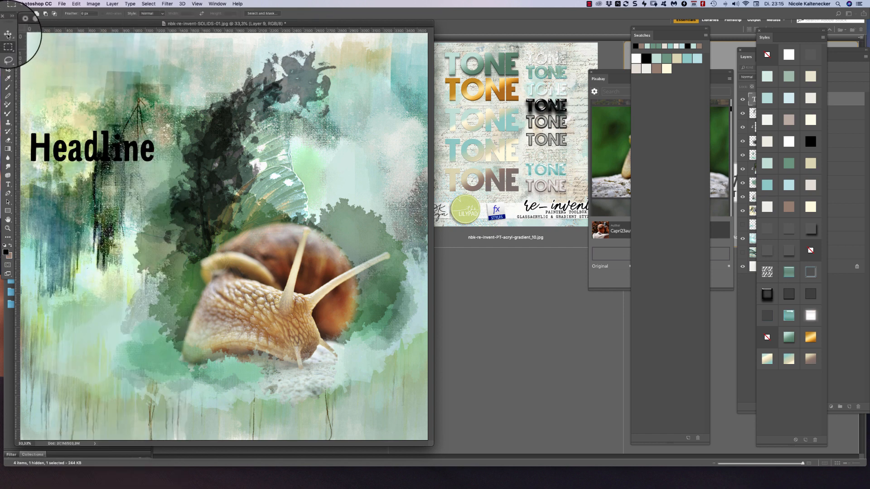
left_click(8, 35)
left_click_drag(117, 130, 162, 296)
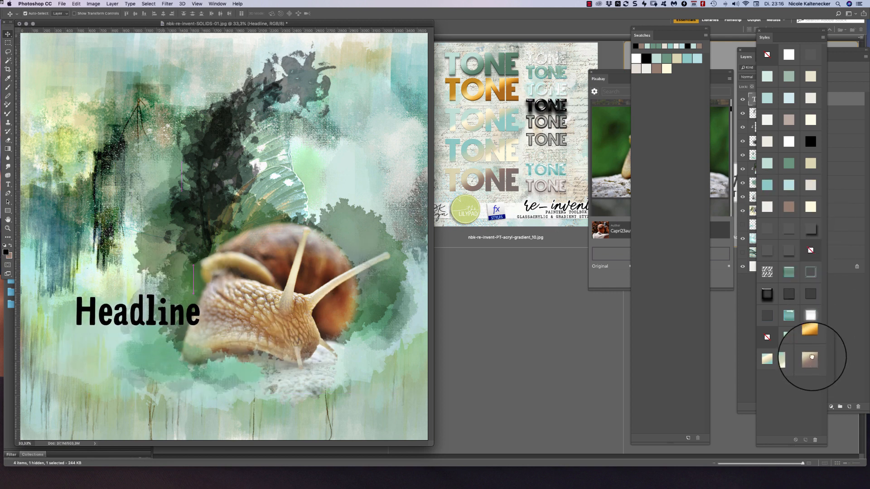
Try the pastel gradient, gold, green gradient and turquoise glass styles on the Headline text
left_click(811, 357)
left_click(791, 358)
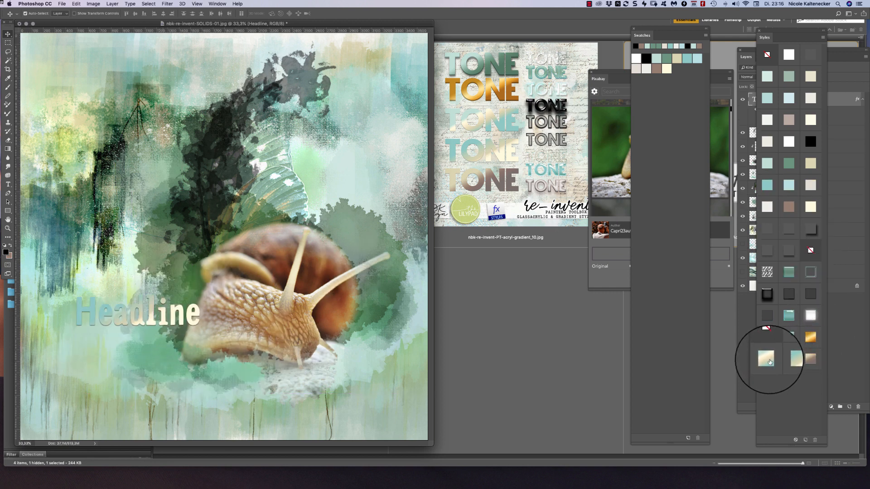
left_click(805, 337)
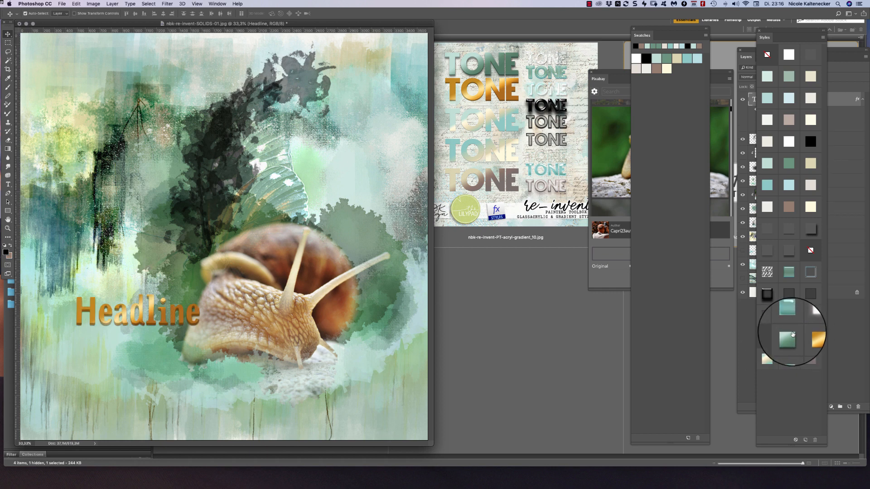
left_click(790, 331)
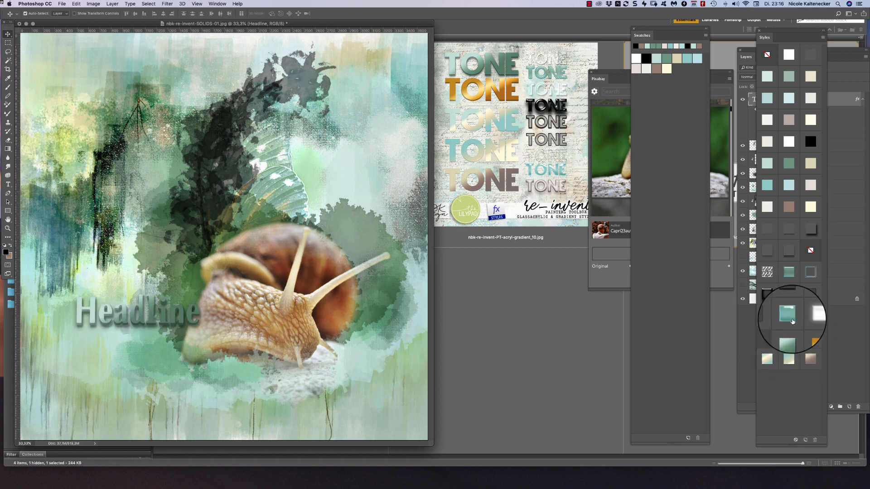
left_click(810, 315)
left_click(789, 314)
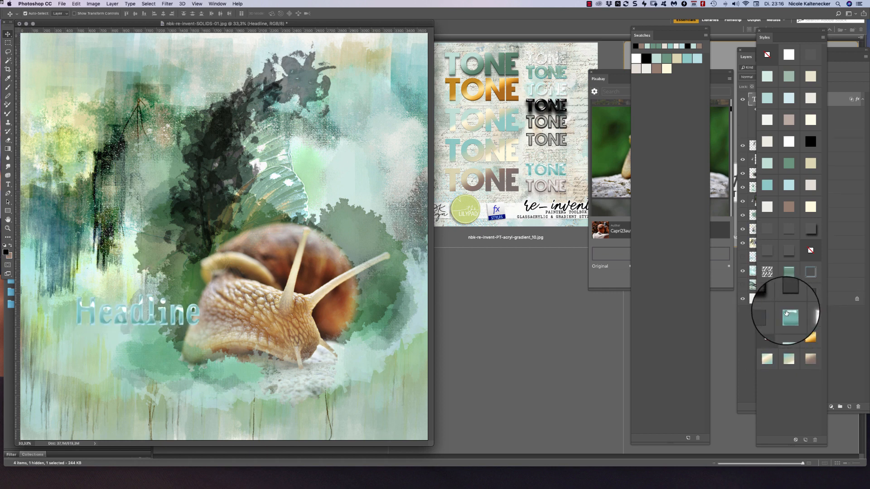
Enlarge the Headline text to nearly twice its width and place it across the lower part of the snail
key("super+t")
left_click_drag(208, 287, 265, 357)
key("Return")
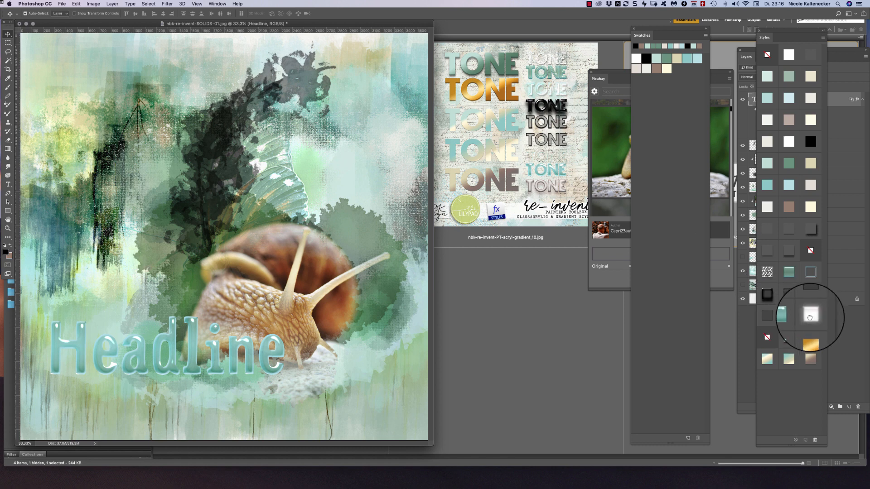
Preview gold, transparent, glossy black and turquoise glass styles on the enlarged Headline text, finishing with the white patterned style
left_click(806, 316)
left_click(811, 337)
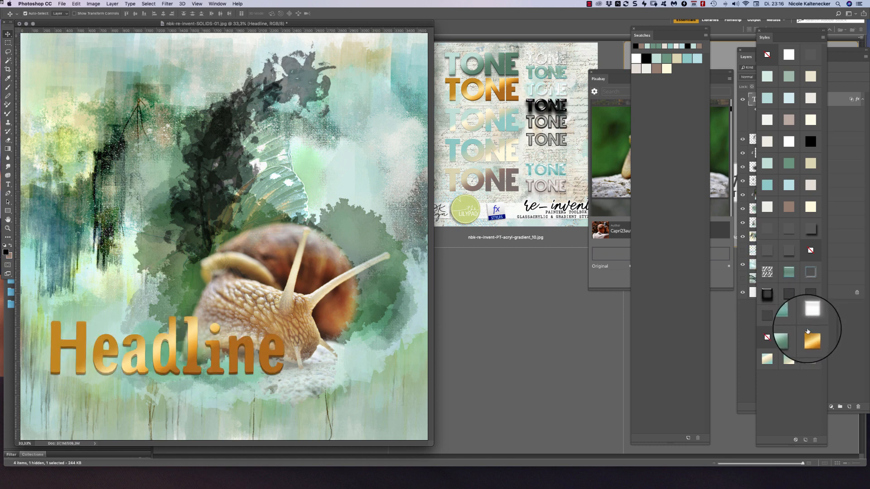
left_click(790, 303)
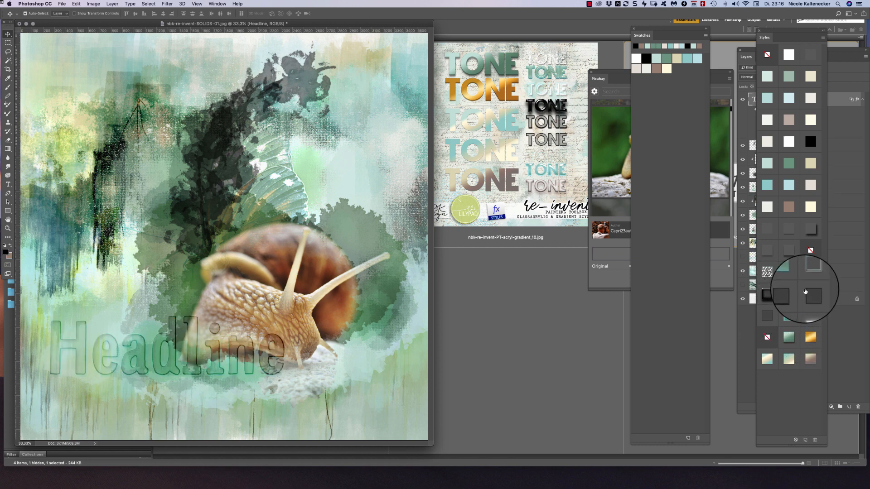
left_click(790, 294)
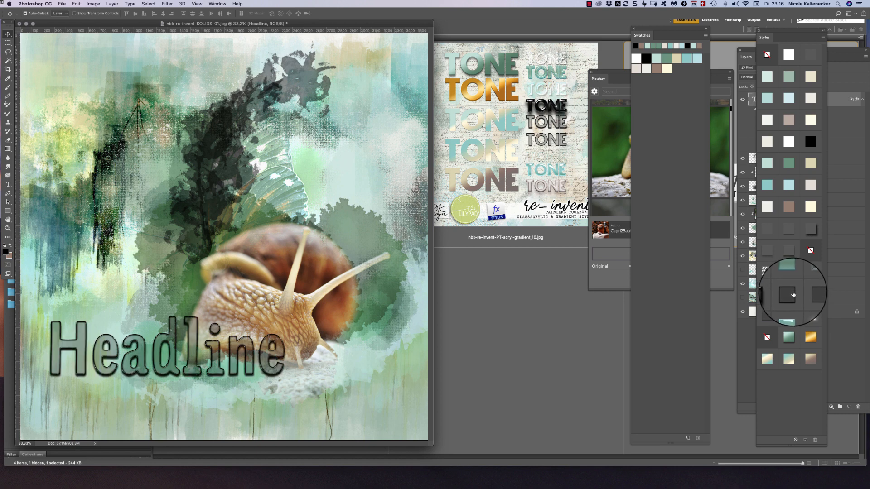
left_click(767, 296)
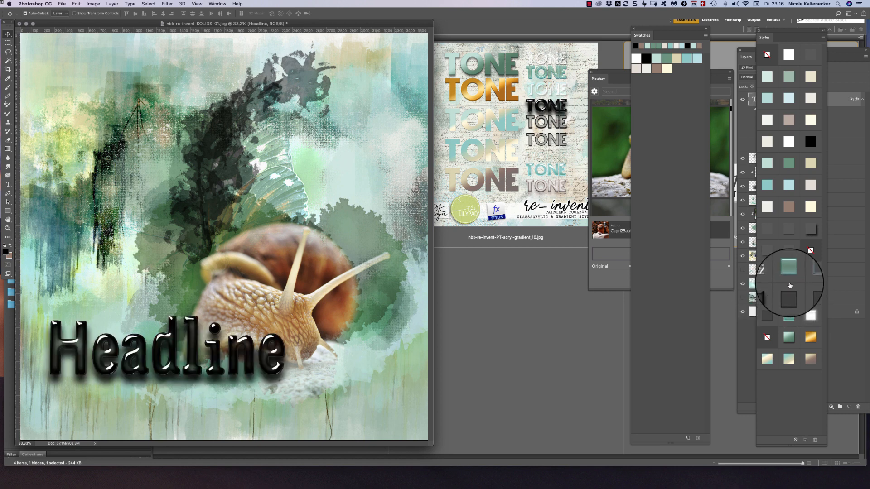
left_click(810, 273)
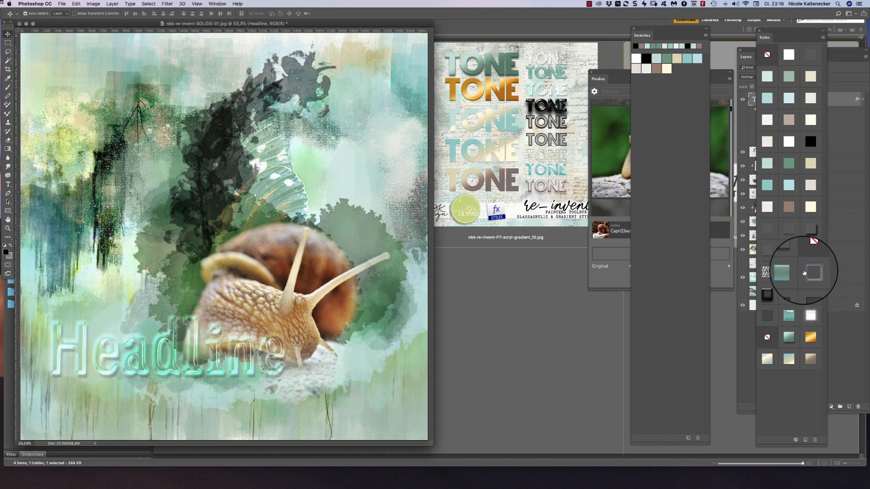
left_click(791, 274)
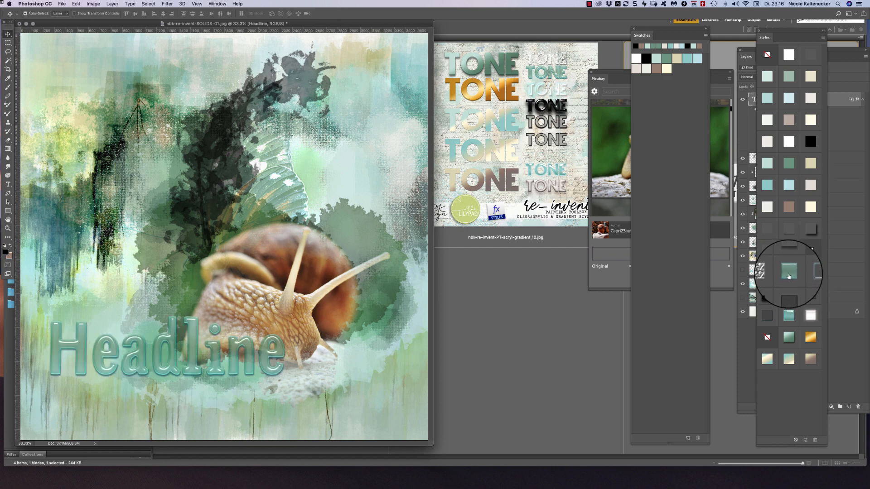
left_click(764, 271)
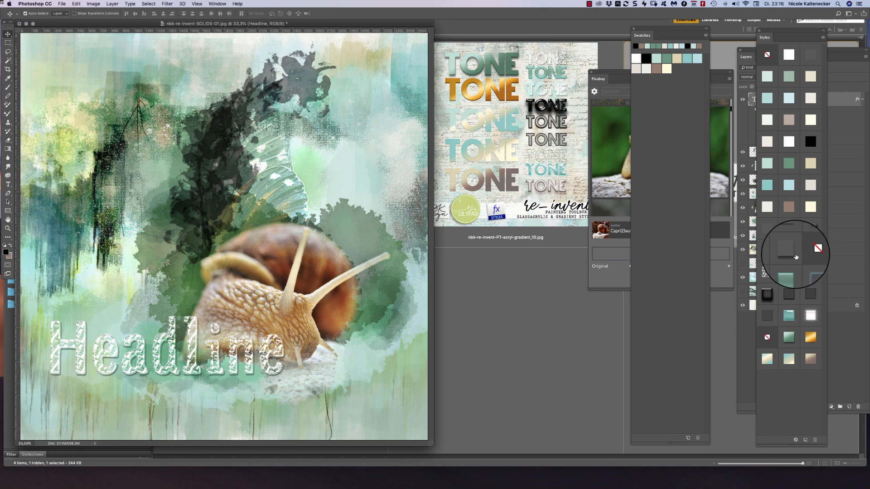
Switch to Bridge, view the Styles-Color and Styles-Gesso folders, and load the nbk-re-invent-PT-GESSO.asl styles into Photoshop
left_click(572, 275)
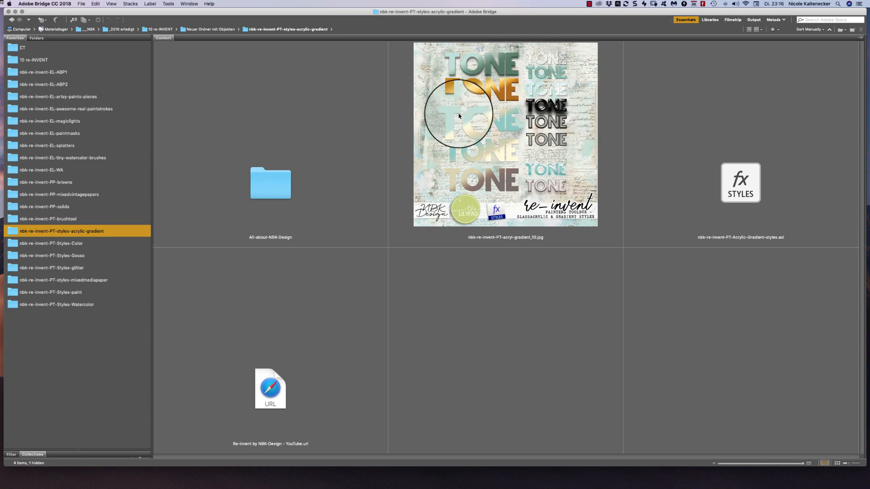
left_click(92, 244)
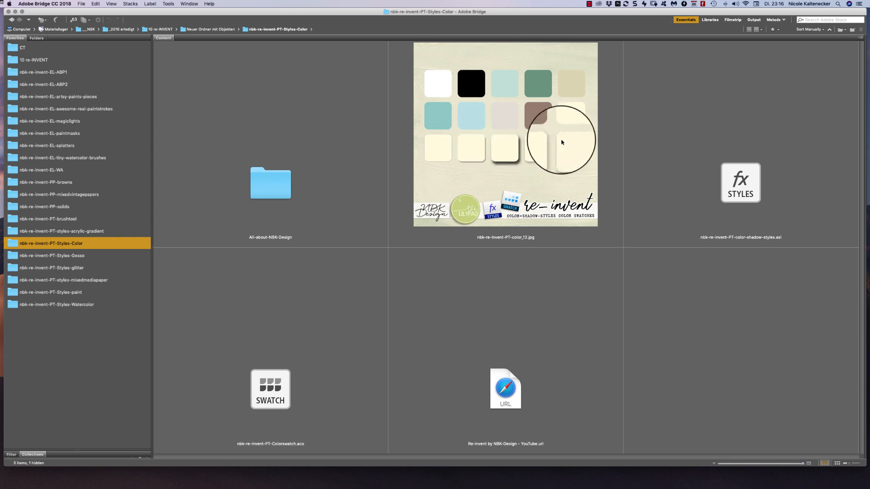
left_click(95, 255)
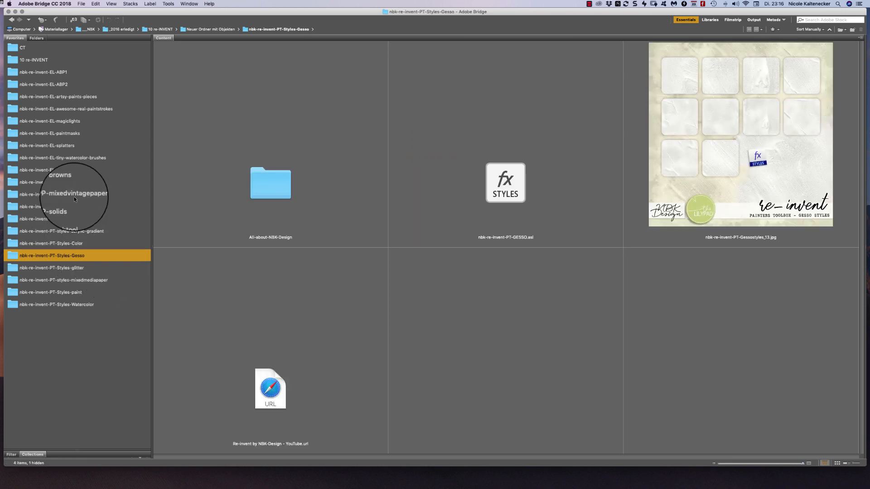
double_click(509, 170)
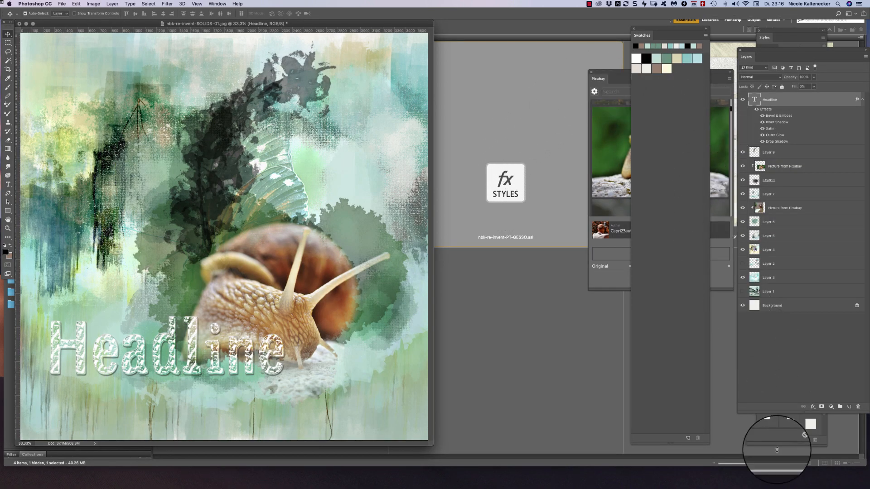
Shift the dark paint shape above the snail slightly up and left, and apply the first gesso style to it
left_click(773, 436)
scroll(821, 270, "down", 1)
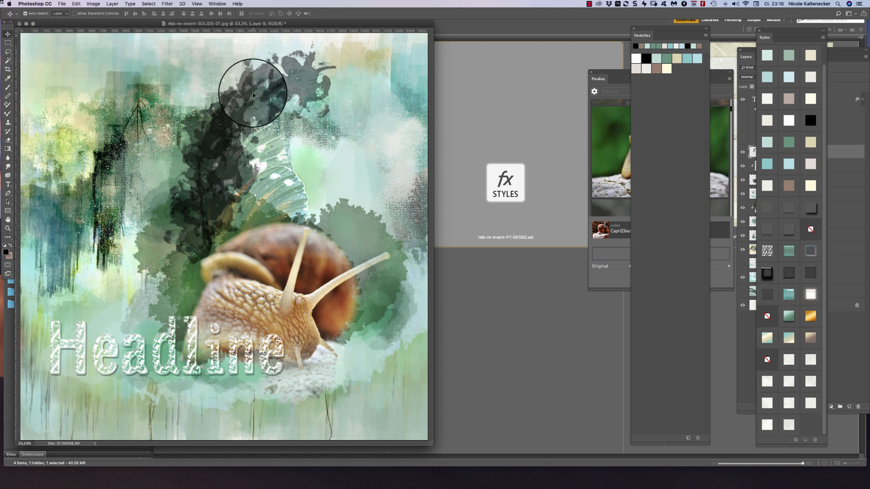
mouse_move(295, 82)
left_mouse_down()
mouse_move(287, 78)
mouse_move(298, 94)
mouse_move(287, 80)
left_mouse_up()
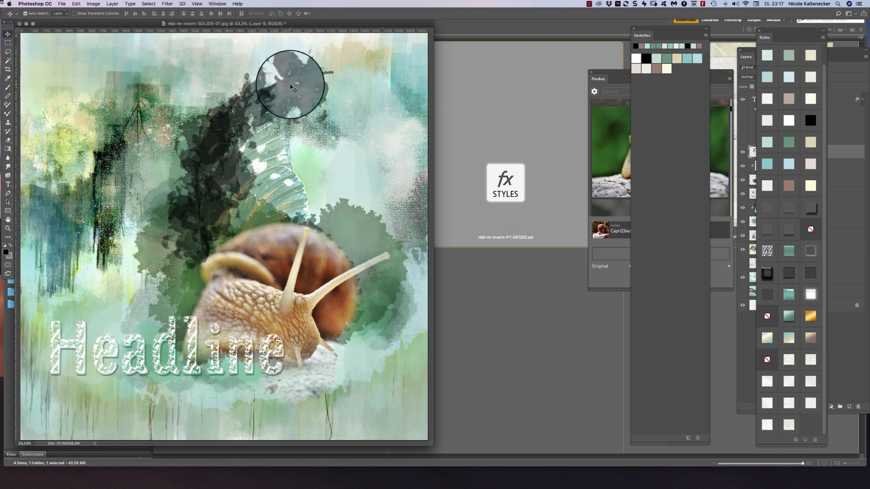
left_click(791, 357)
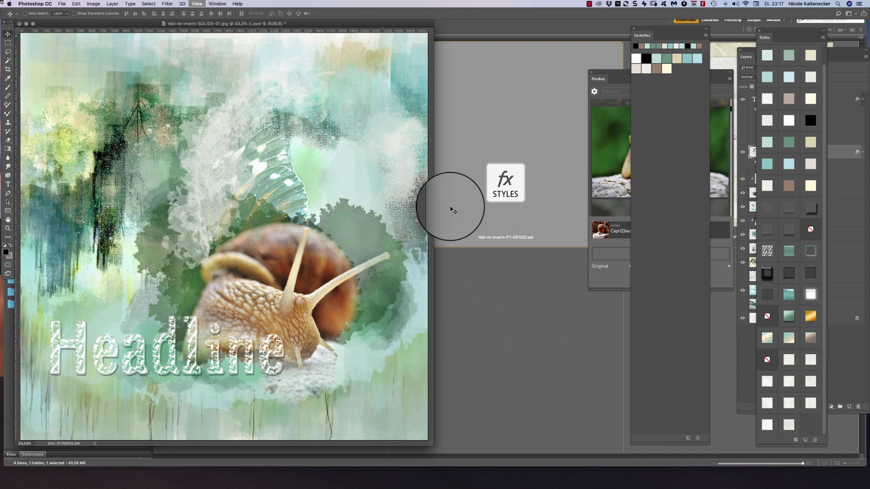
Compare the other gesso styles on the paint shape at 66.7% zoom, finishing with the second-to-last white gesso style
key("super+plus")
key("super+plus")
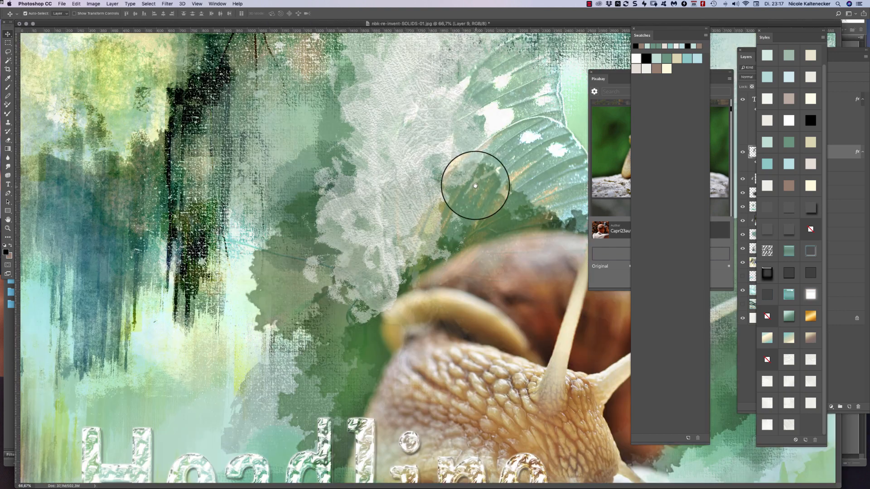
scroll(476, 185, "up", 3)
left_click(789, 359)
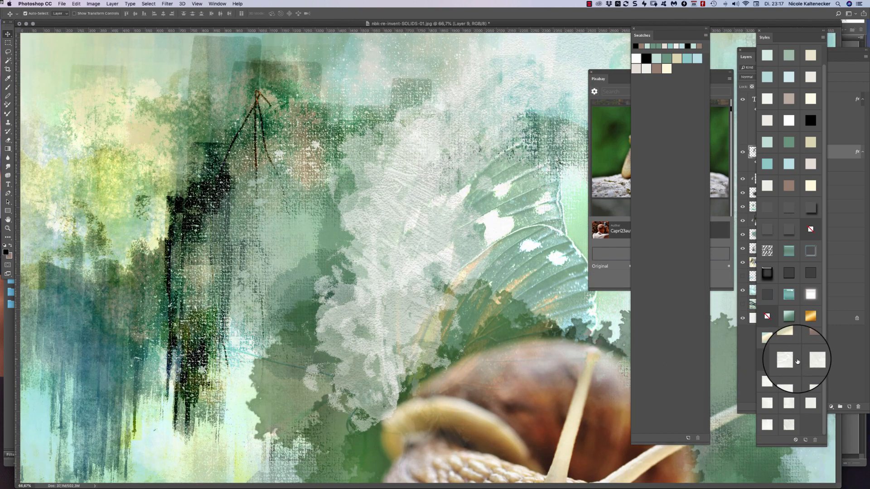
left_click(810, 360)
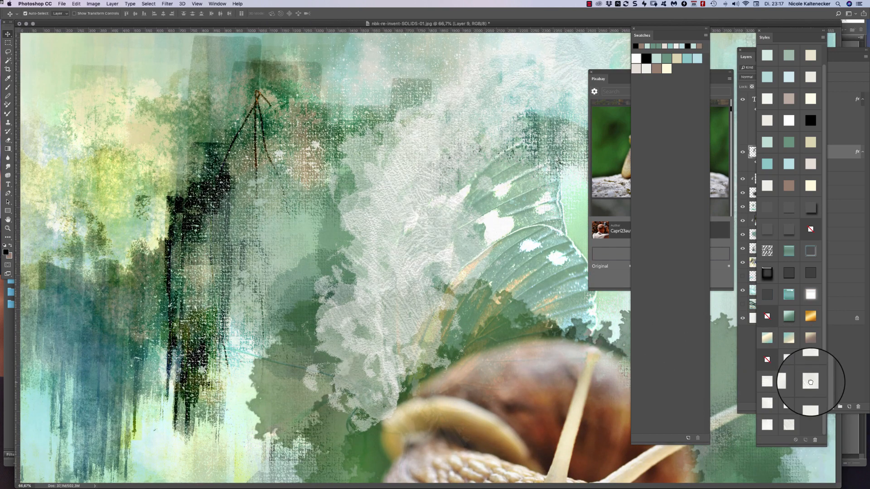
left_click(788, 382)
left_click(764, 385)
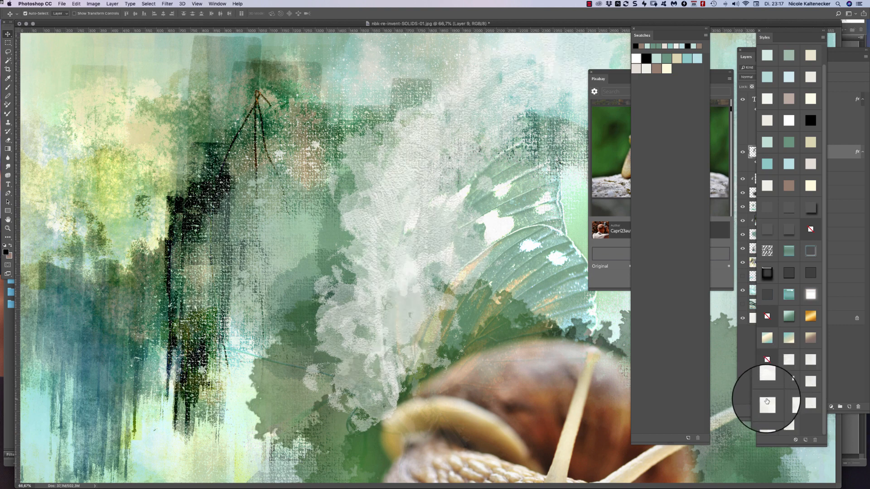
left_click(765, 402)
left_click(788, 403)
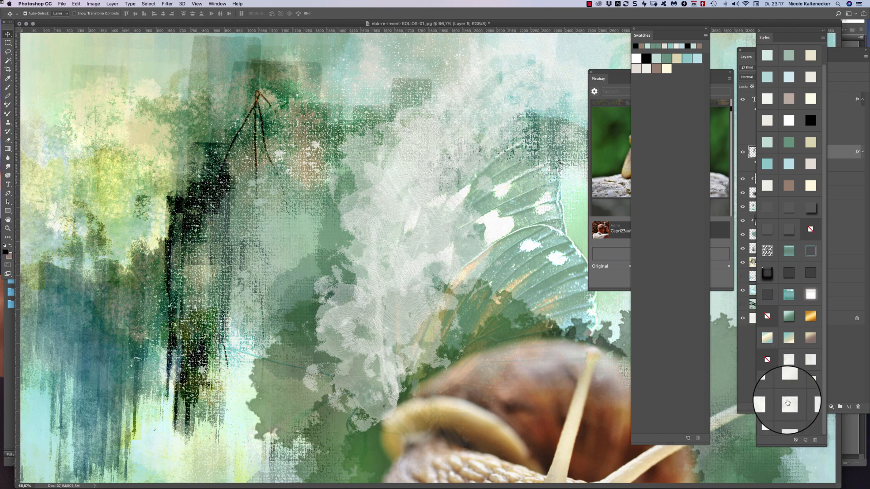
left_click(810, 404)
left_click(786, 419)
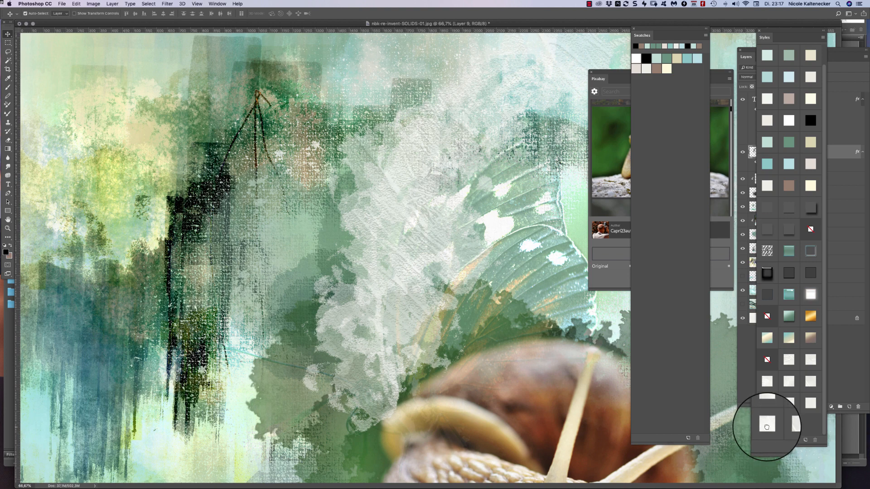
left_click(766, 426)
key("super+minus")
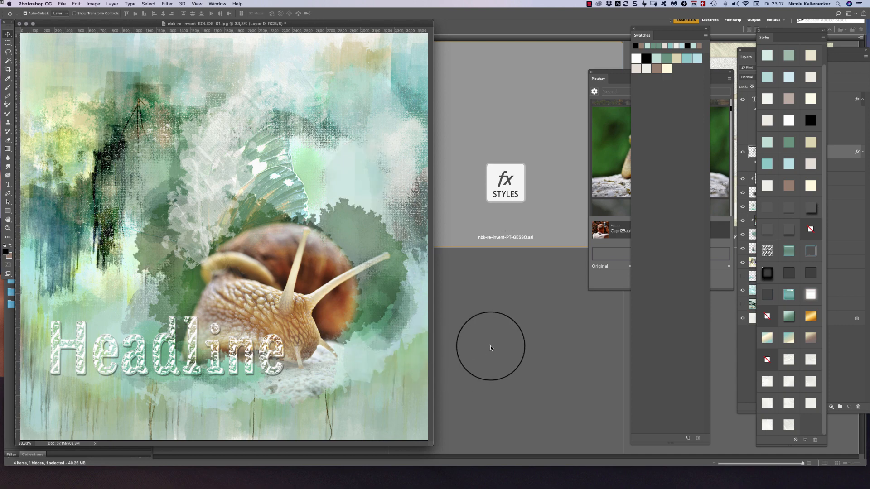
Load nbk-re-invent-PT-glitterstyles.asl from the Styles-glitter folder in Bridge and bring the glitter styles into view in Photoshop
left_click(490, 345)
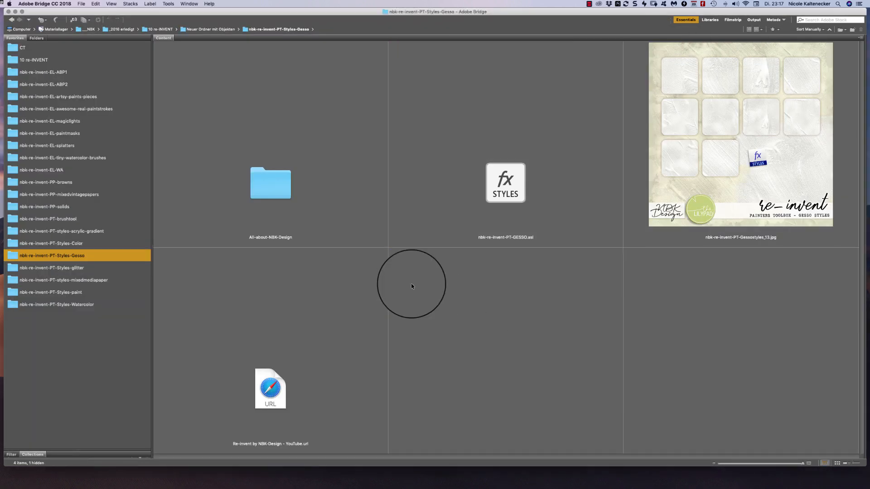
left_click(73, 268)
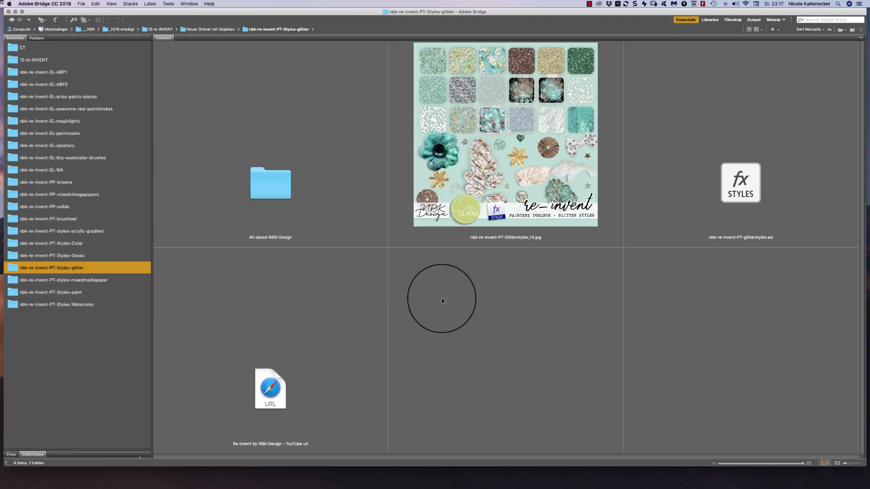
double_click(740, 183)
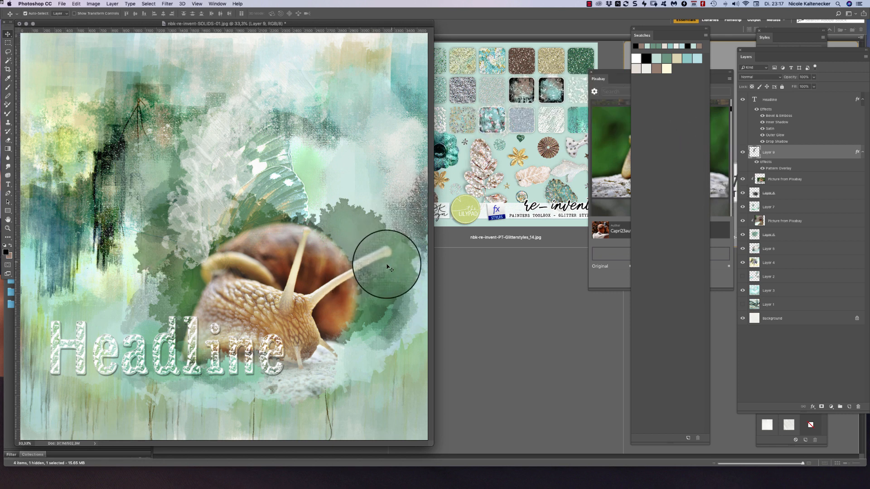
left_click(771, 31)
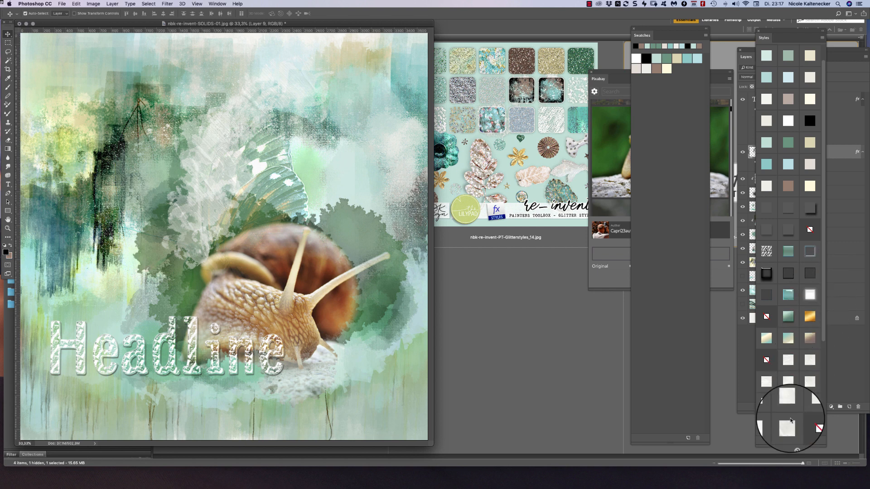
left_click_drag(824, 338, 816, 435)
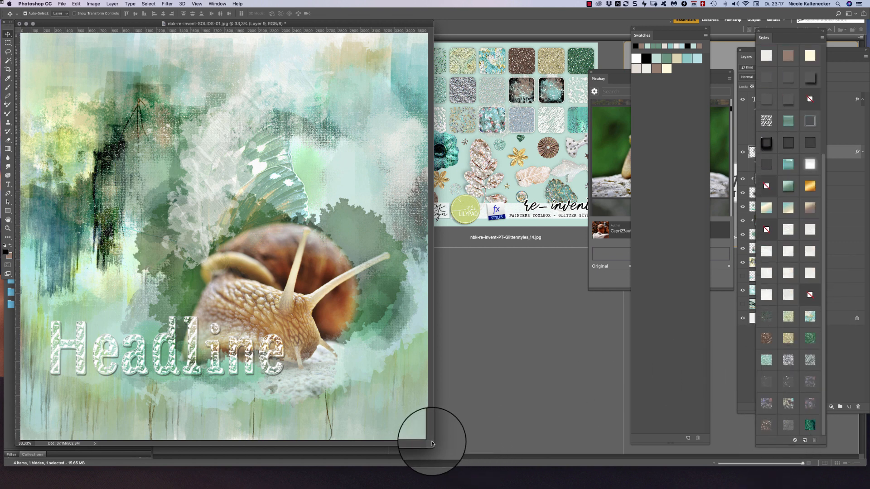
Enlarge the document window, open nbk-re-invent-ABP2-bow-white-grey.png from the EL-ABP2 folder in Bridge, and place the bow on the snail
left_click_drag(432, 445, 521, 482)
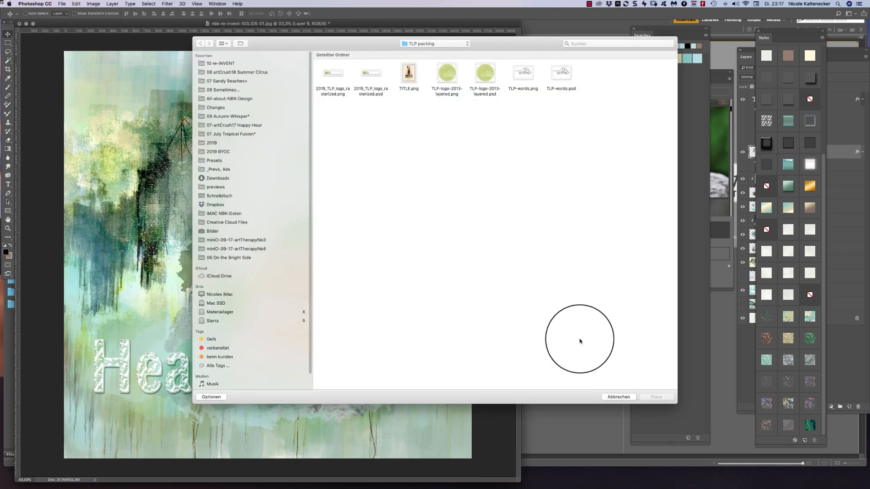
left_click(613, 393)
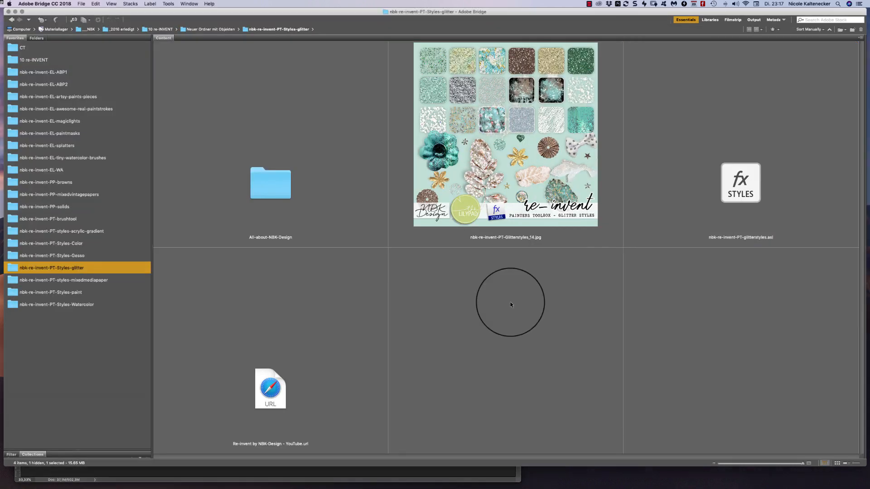
left_click(70, 81)
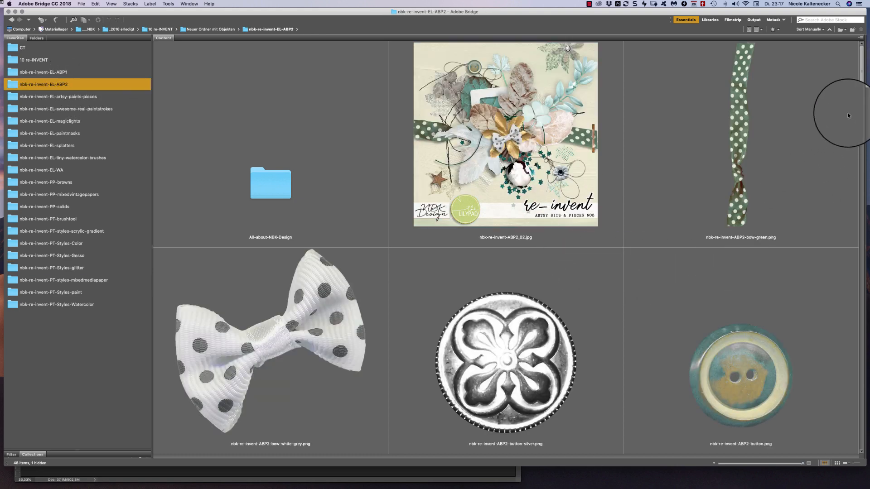
double_click(290, 356)
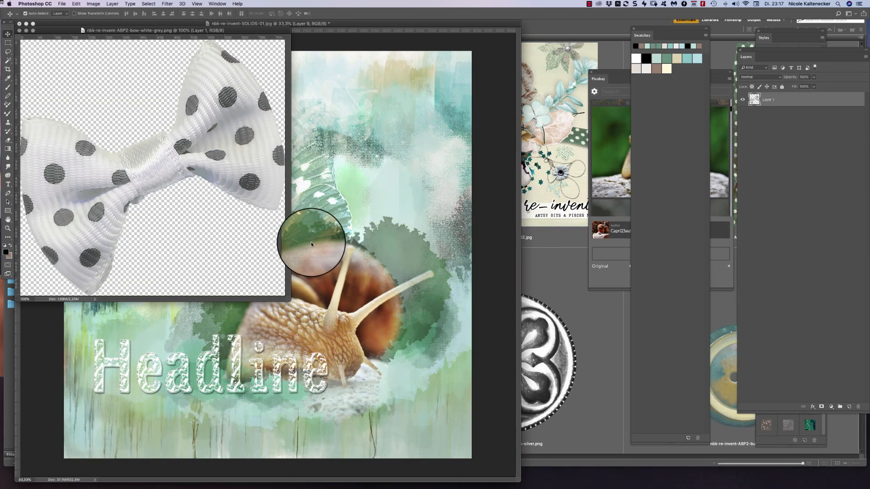
left_click_drag(174, 151, 301, 293)
Open nbk-re-invent-ABP2-creapeflower.png from Bridge and place the brown crepe flower in the painting's upper right area
left_click(596, 274)
left_click(565, 262)
scroll(590, 48, "down", 5)
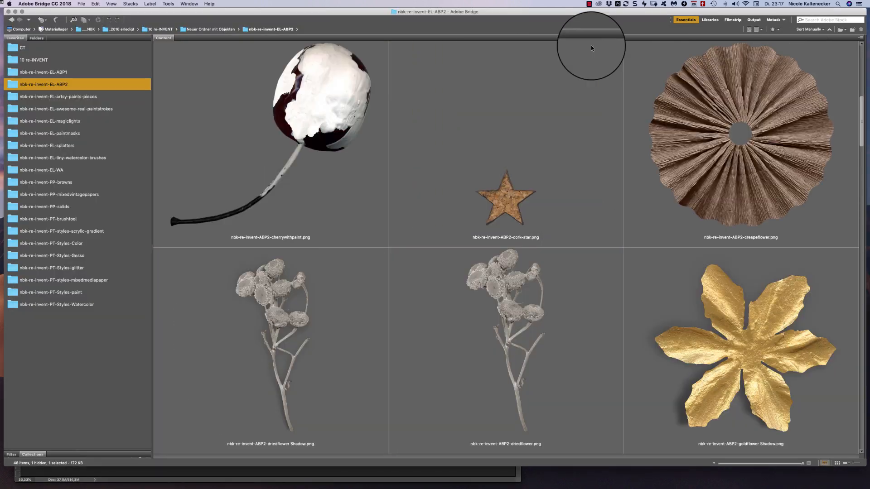
double_click(685, 157)
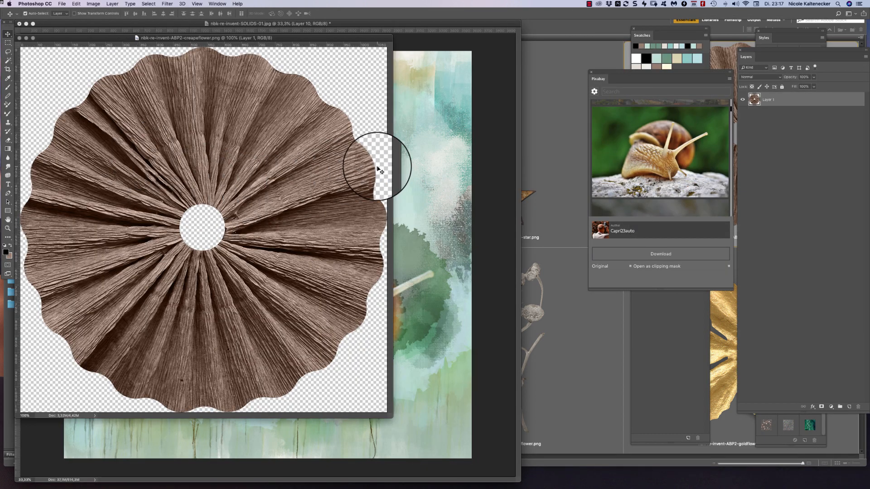
left_click_drag(369, 165, 422, 148)
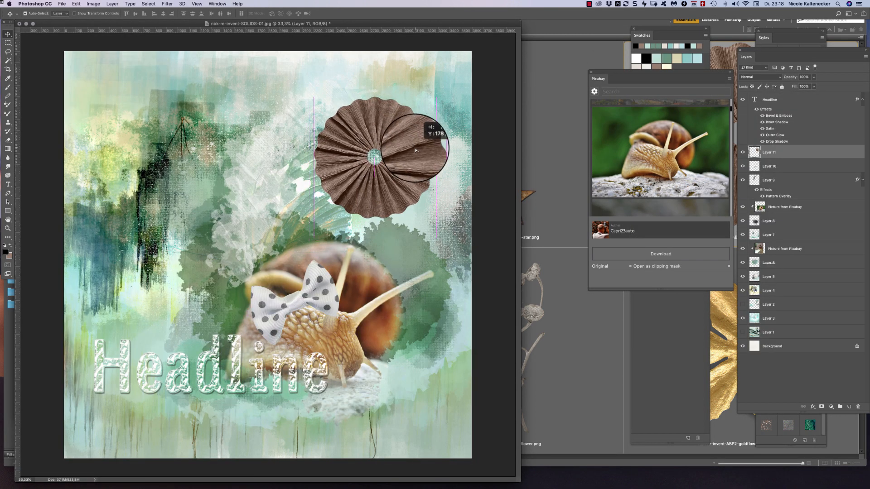
Set the styles beside the painting and try green and gold glitter on the crepe flower, finishing with the turquoise, white and gold glitter
left_click(765, 37)
left_click_drag(772, 35, 581, 58)
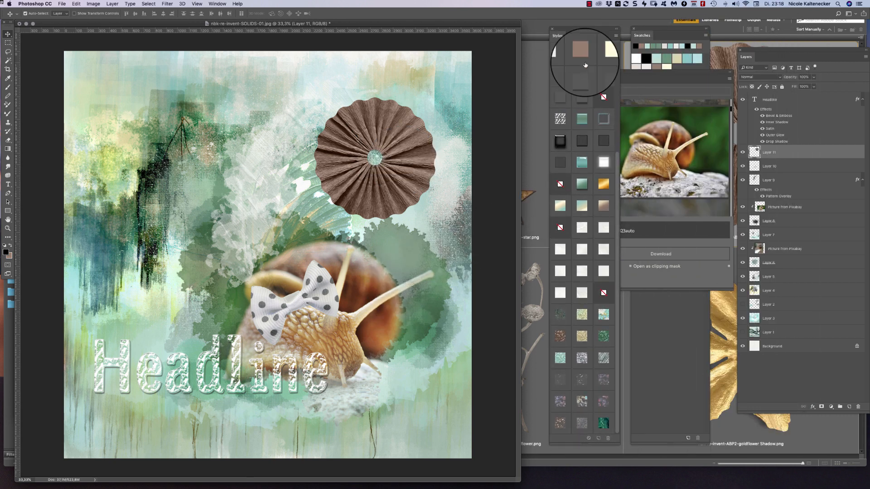
left_click(561, 321)
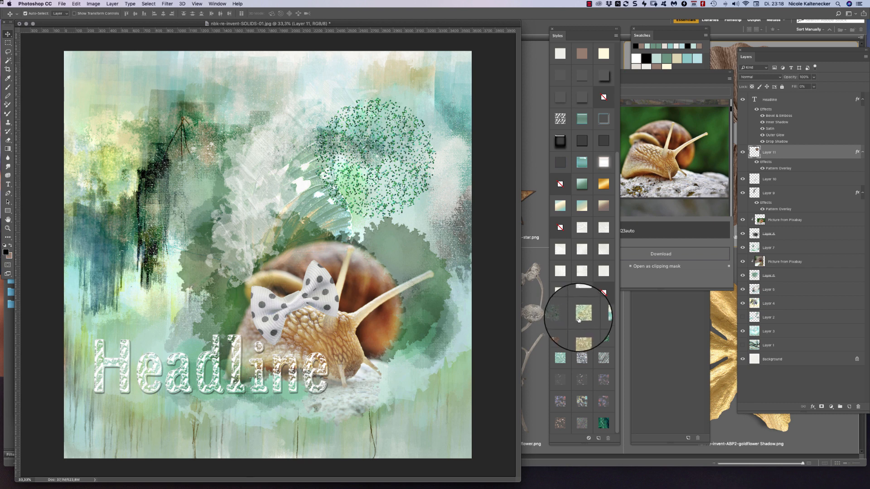
left_click(602, 293)
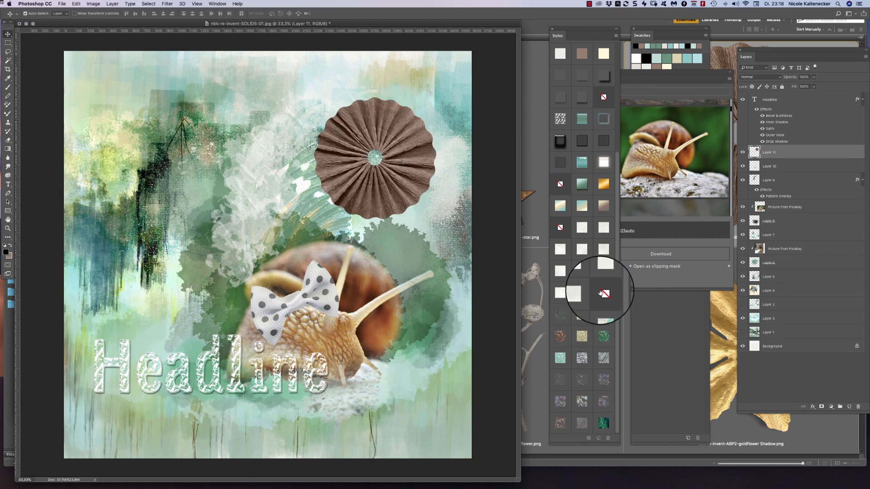
left_click(583, 315)
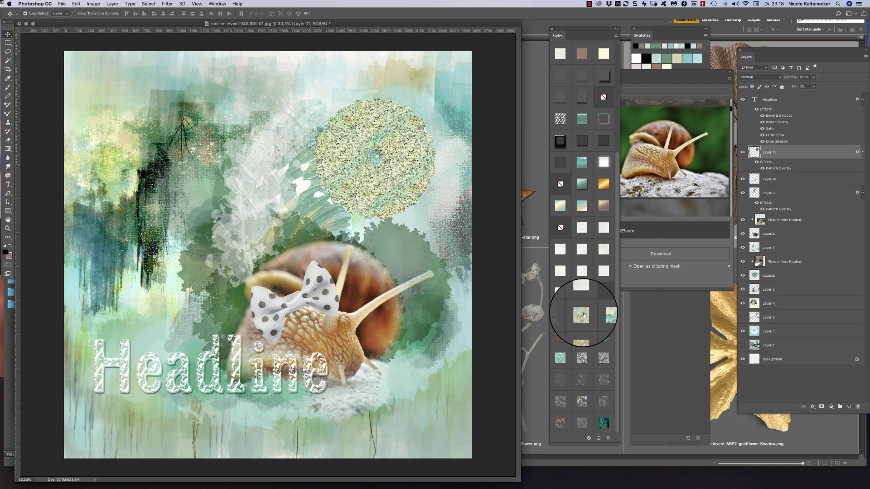
left_click(607, 312)
Try the gold, brown, green and turquoise glitter styles on the Headline text, finishing with a silver glitter style
left_click(309, 372)
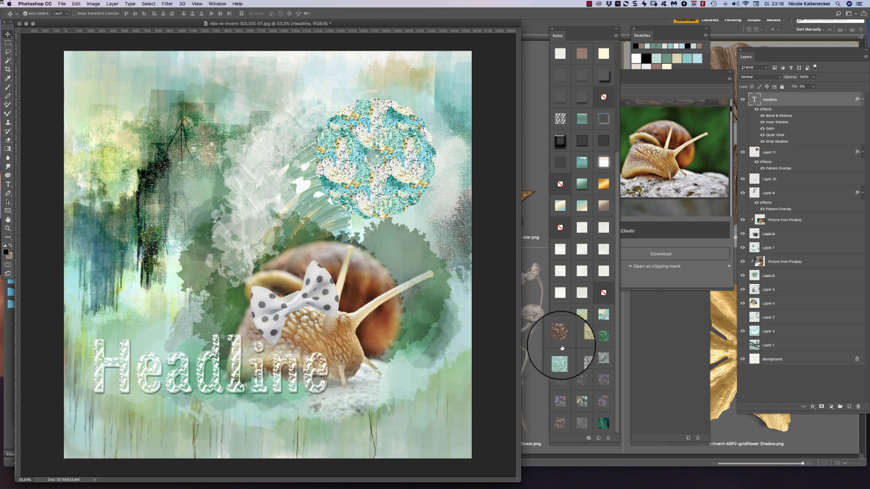
left_click(583, 315)
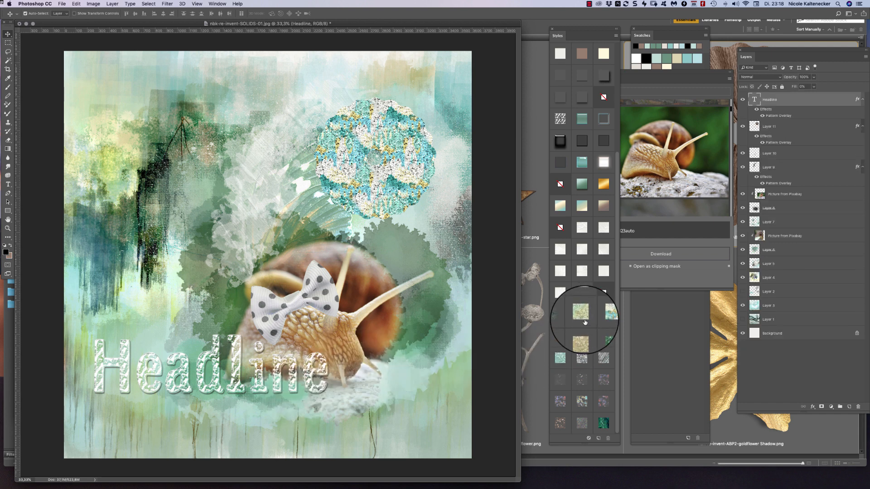
left_click(607, 313)
left_click(603, 336)
left_click(582, 336)
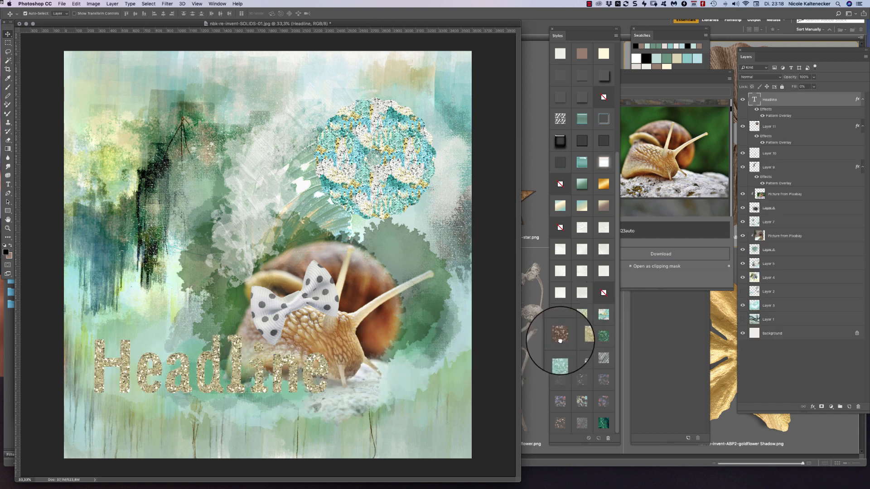
left_click(560, 340)
left_click(581, 336)
left_click(599, 341)
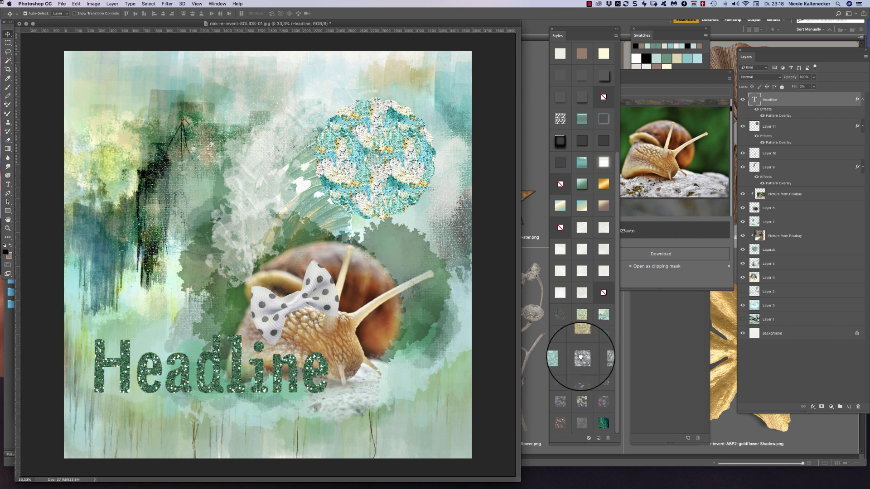
left_click(581, 357)
left_click(554, 357)
left_click(600, 358)
Try silver, turquoise and gold glitter styles on the white paint stroke behind the crepe flower, finishing with the scattered green flake glitter
left_click(250, 197)
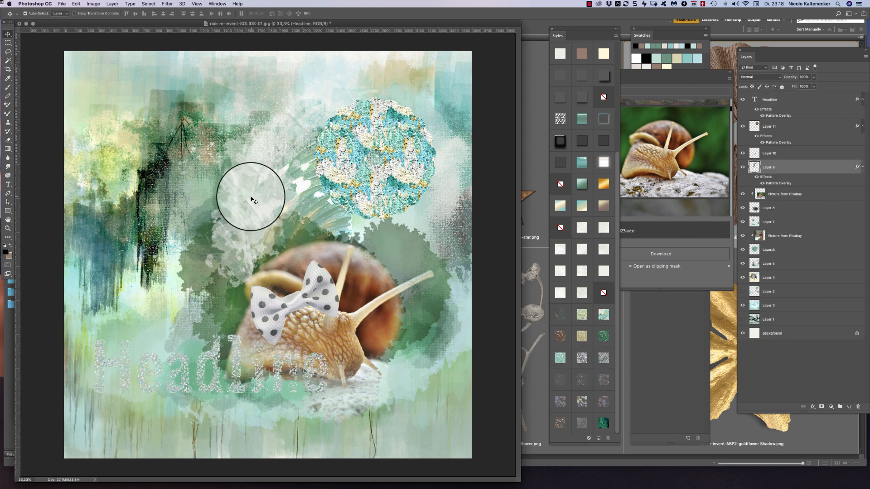
left_click(578, 357)
left_click(559, 356)
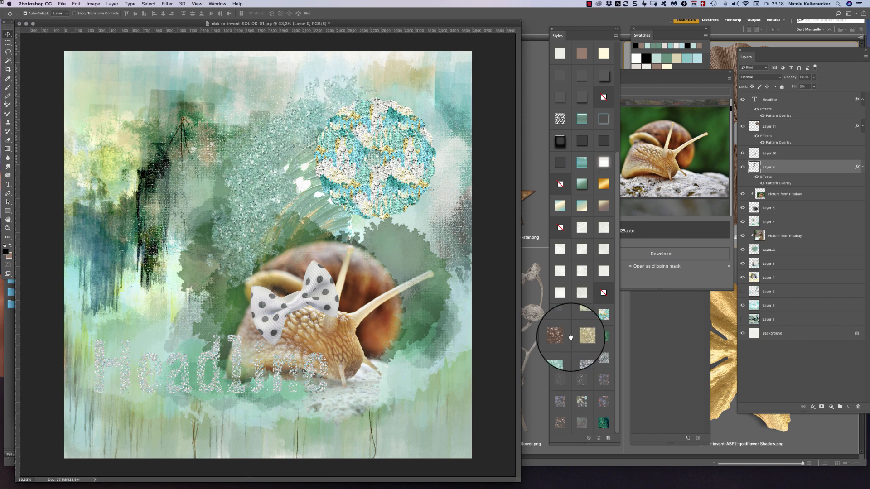
left_click(592, 337)
left_click(602, 337)
left_click(601, 317)
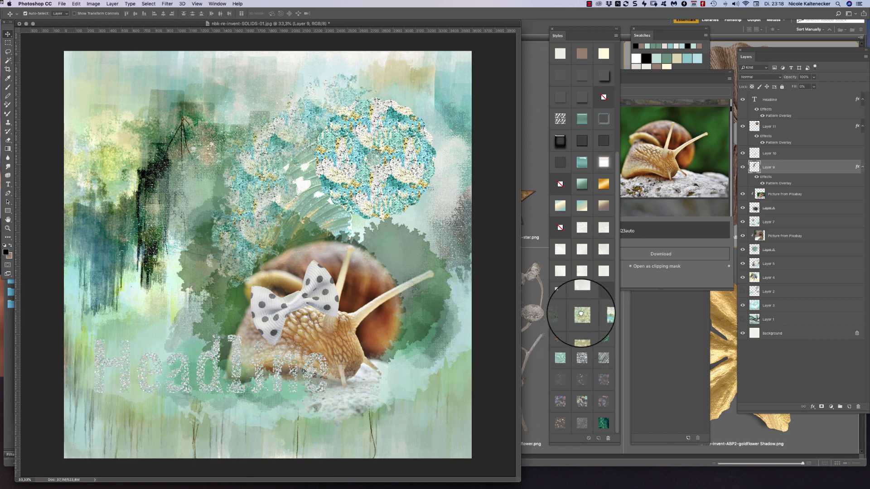
left_click(580, 315)
left_click(556, 313)
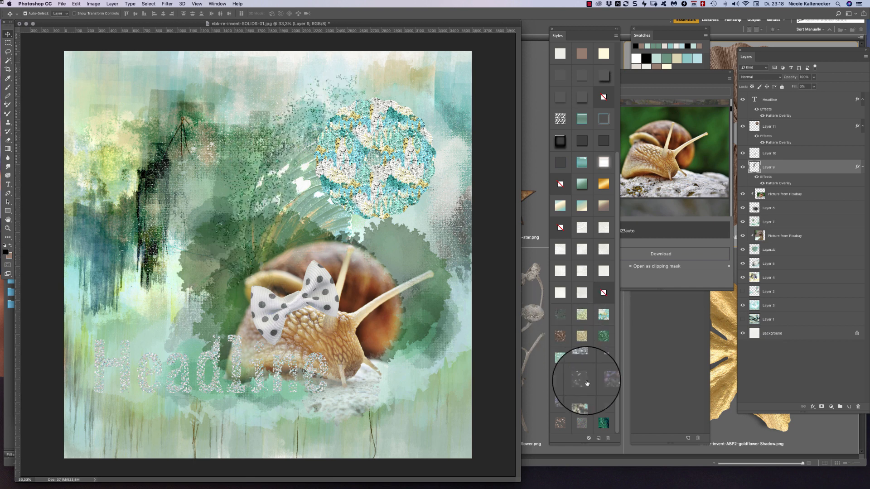
Remove the glitter style from the crepe flower and shift the plain brown flower slightly left and down
left_click(423, 193)
left_click(581, 102)
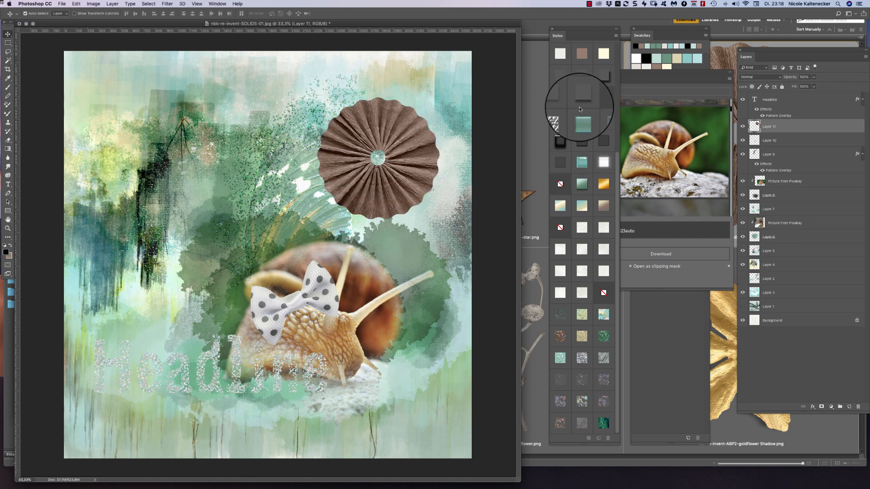
mouse_move(417, 146)
left_mouse_down()
mouse_move(402, 140)
mouse_move(409, 137)
left_mouse_up()
left_click_drag(406, 153, 404, 151)
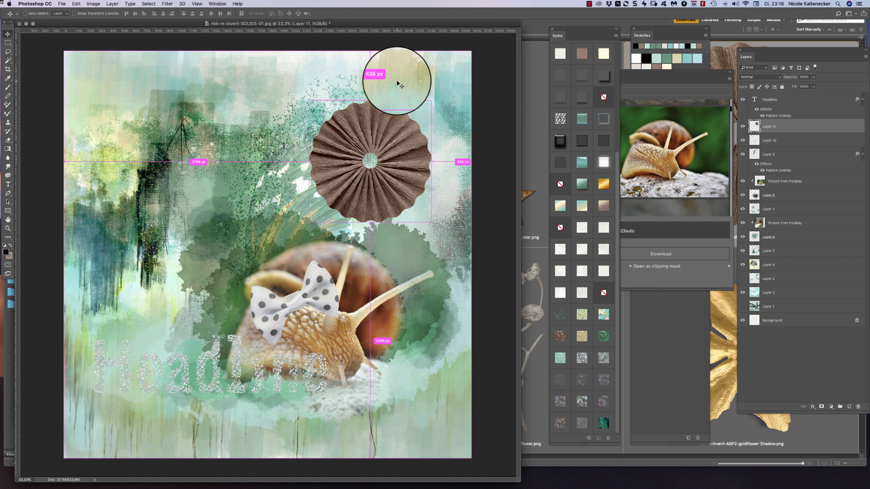
Duplicate the crepe flower layer and try the green flake, white heart and coloured transparent glitter styles on the copy
left_click(560, 313)
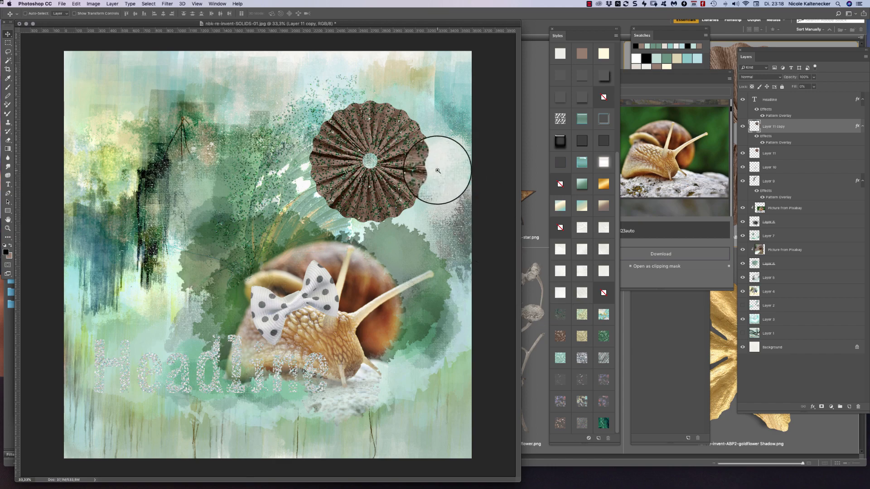
scroll(446, 150, "up", 2)
scroll(446, 150, "up", 5)
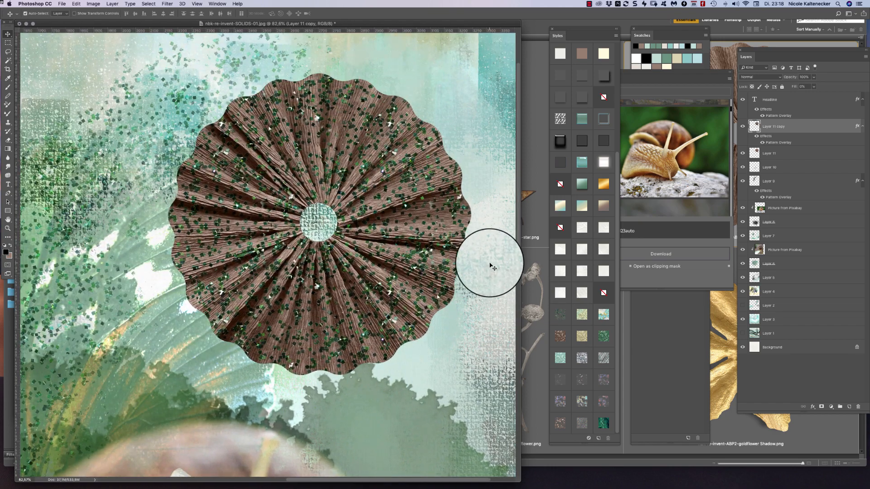
left_click(582, 360)
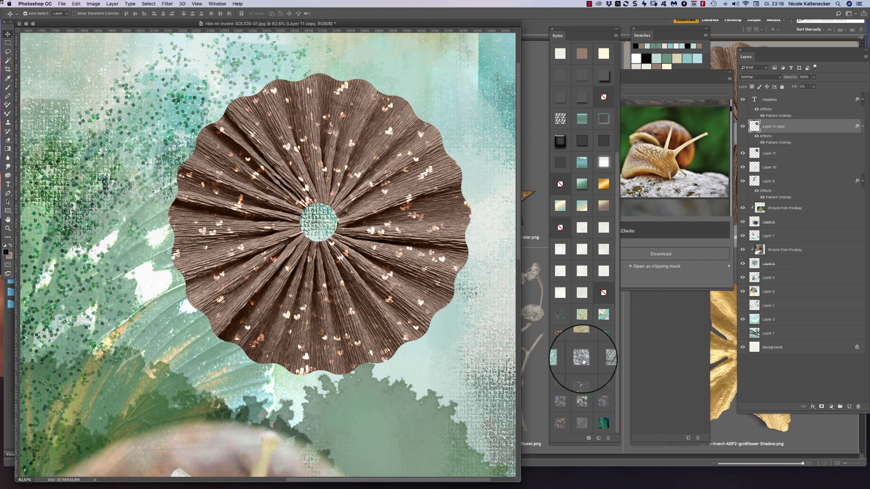
left_click(562, 376)
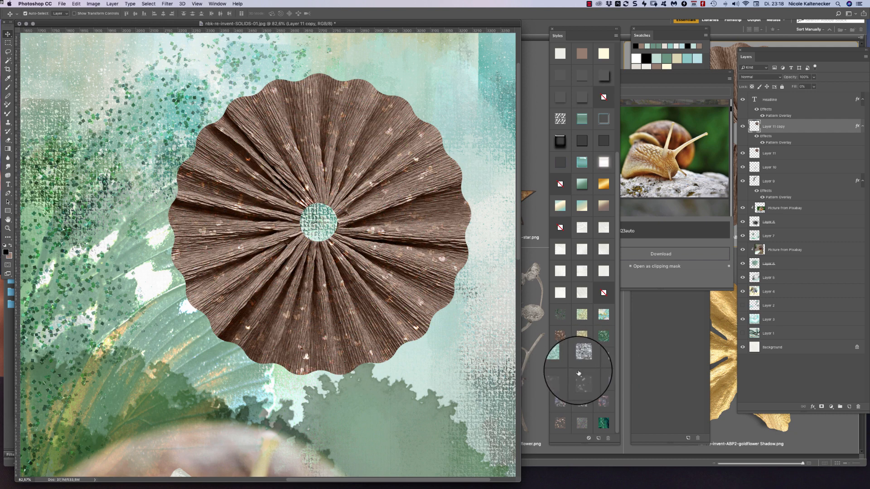
left_click(581, 375)
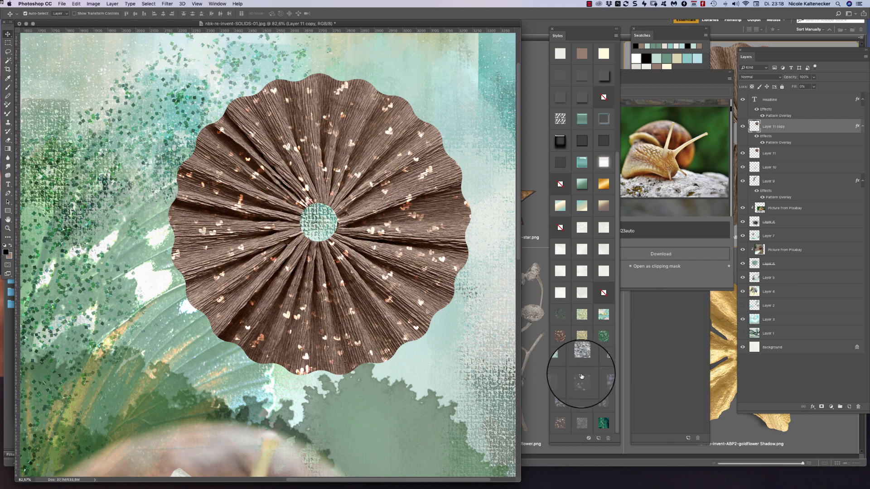
left_click(605, 380)
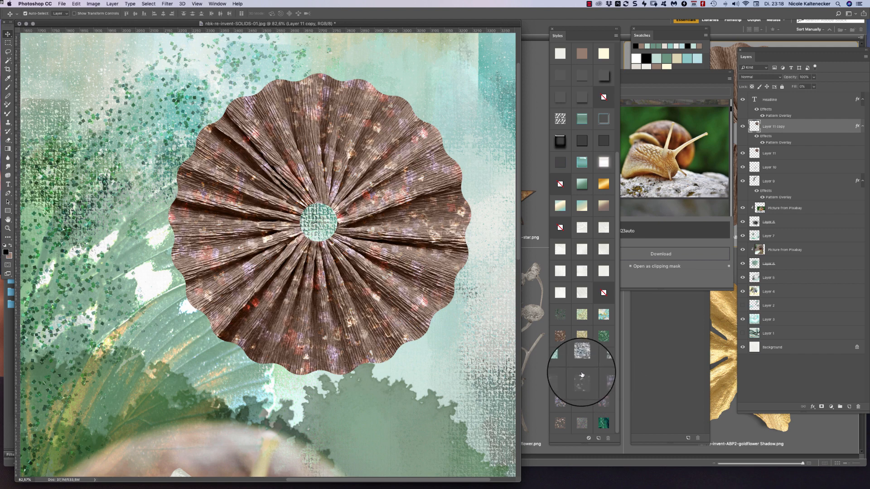
Try the gold-turquoise chunk, red dot, white speckle, fine multicolour and dark green glitter styles on the crepe flower copy
left_click(578, 399)
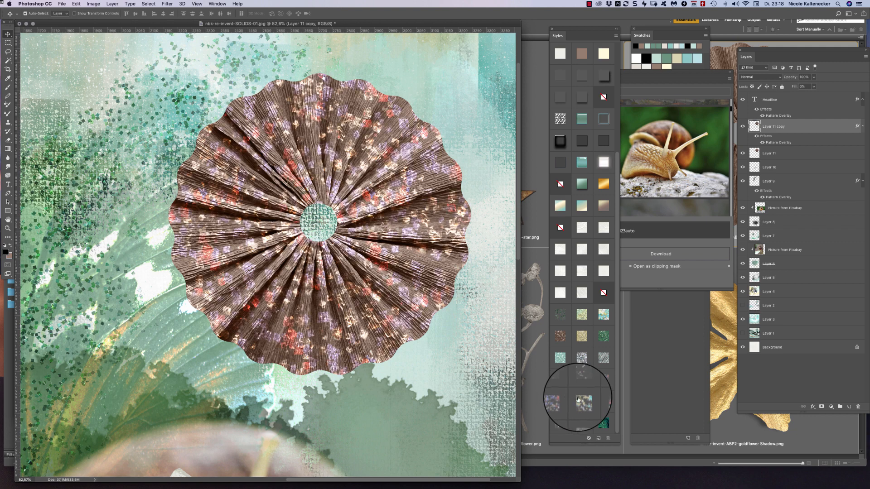
left_click(578, 399)
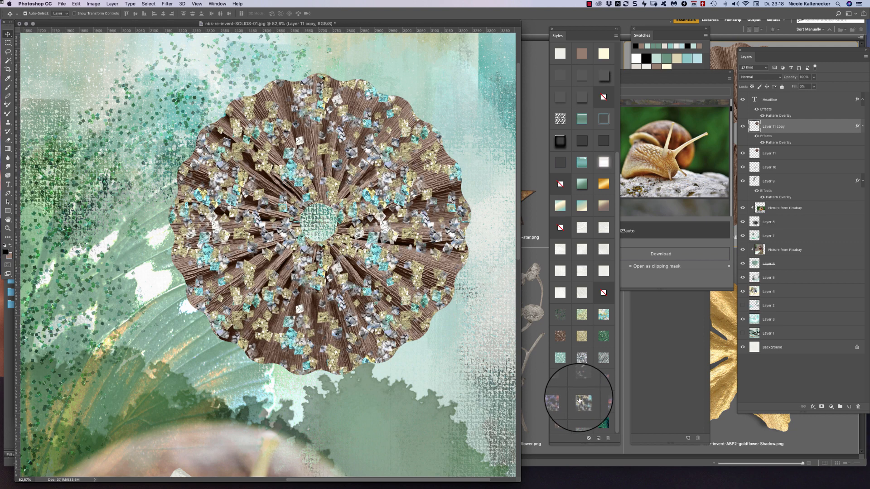
left_click(601, 401)
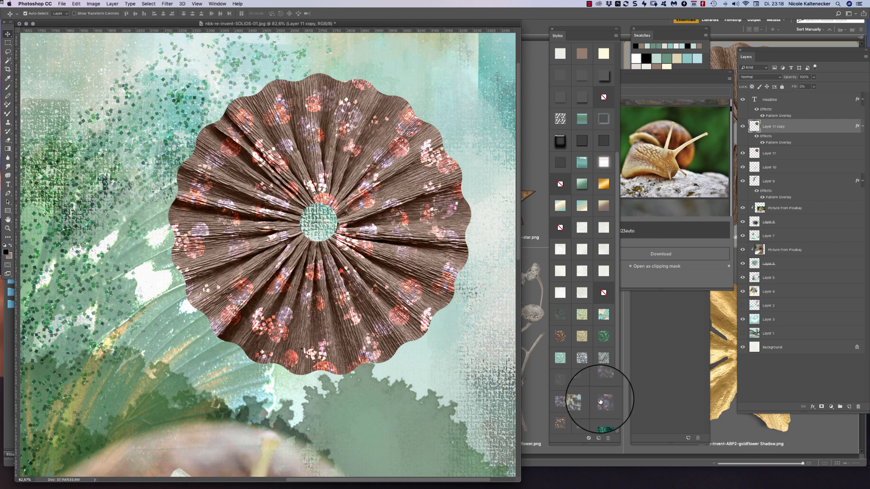
left_click(563, 422)
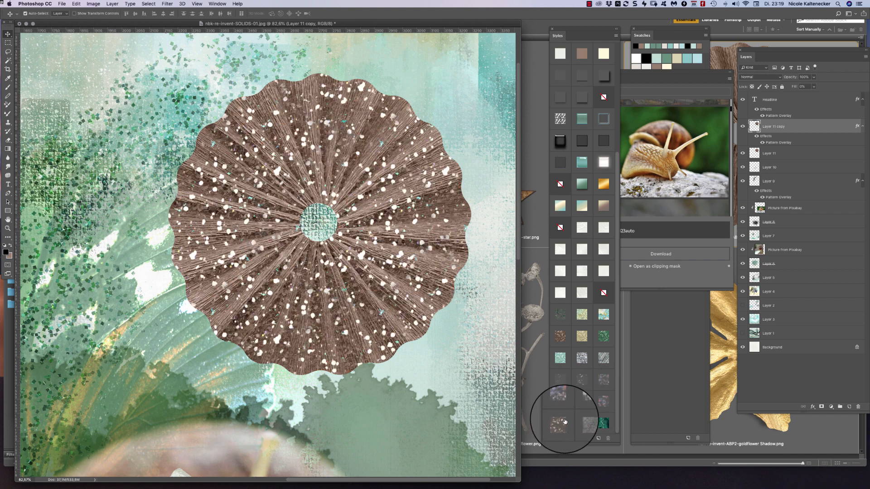
left_click(585, 420)
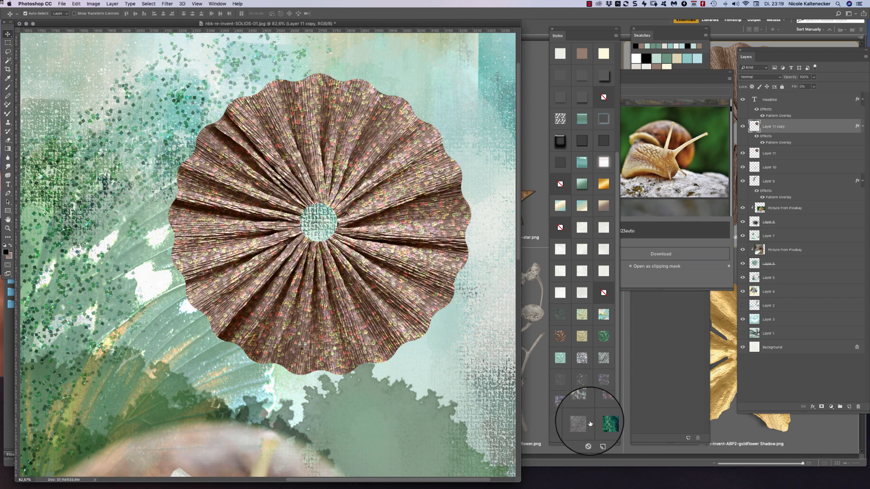
left_click(603, 423)
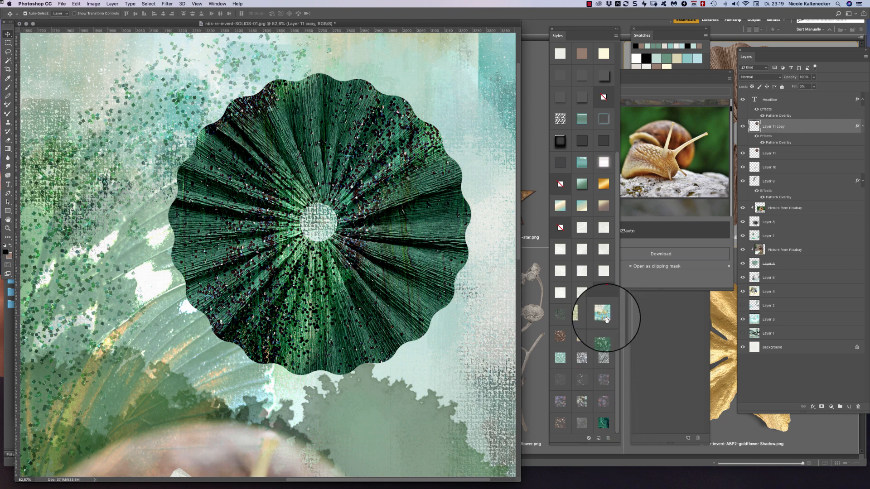
Try a few more glitter styles on the crepe flower copy, finishing with the transparent heart glitter
left_click(606, 319)
left_click(599, 338)
left_click(582, 340)
left_click(582, 380)
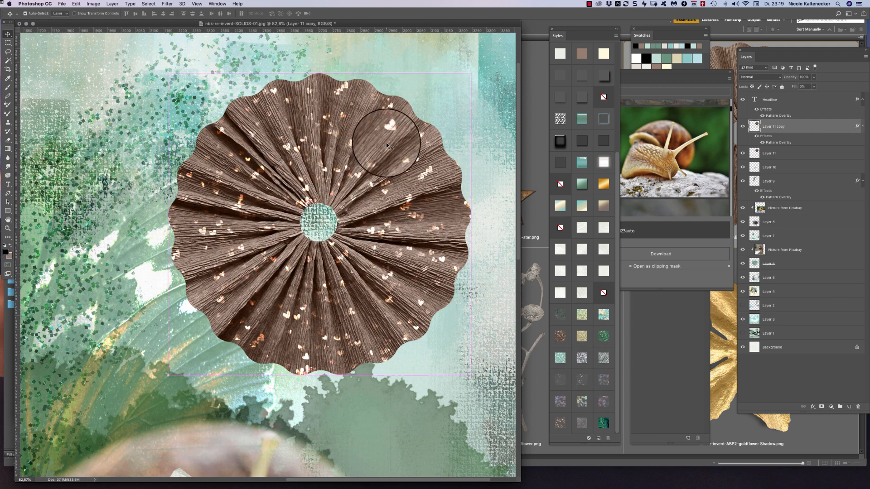
Duplicate the polka-dot bow layer on the snail and apply the scattered green flake glitter style to the copy
key("super+0")
left_click(304, 295)
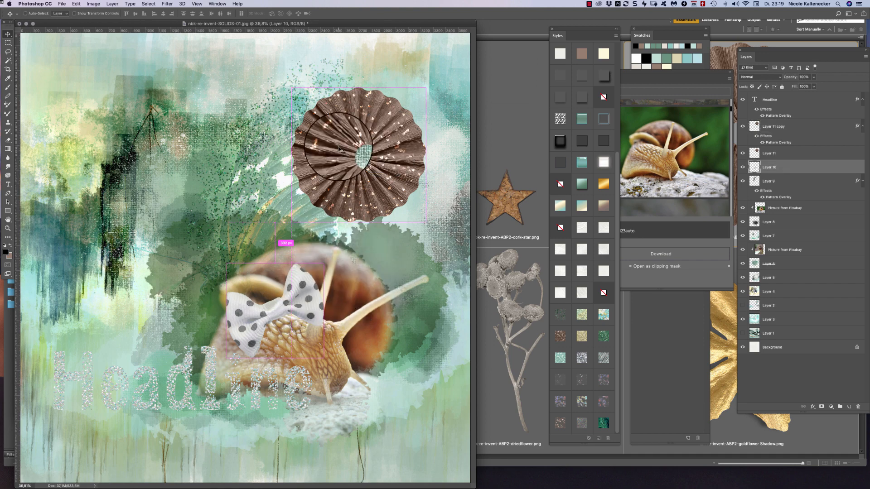
key("super+j")
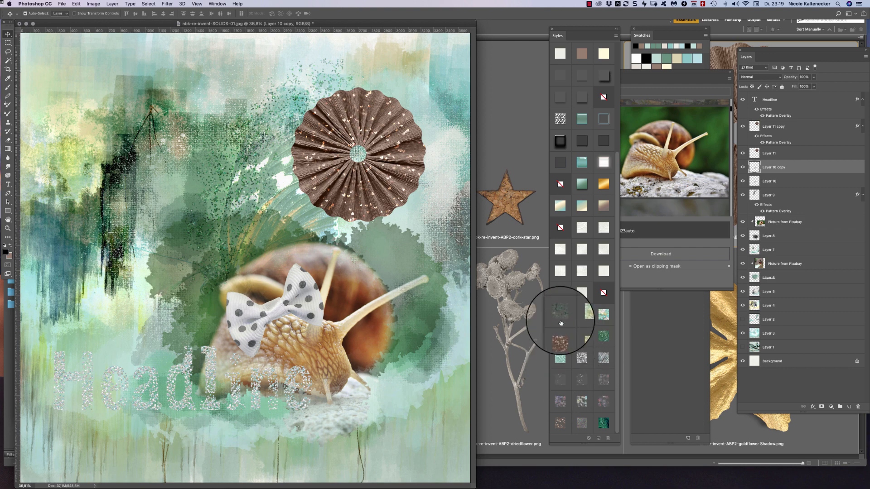
left_click(566, 325)
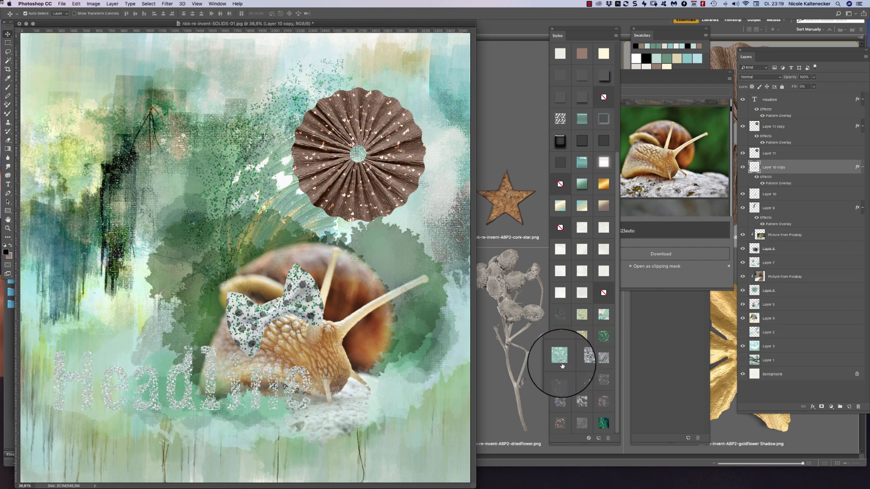
scroll(292, 280, "up", 2)
scroll(340, 234, "up", 10)
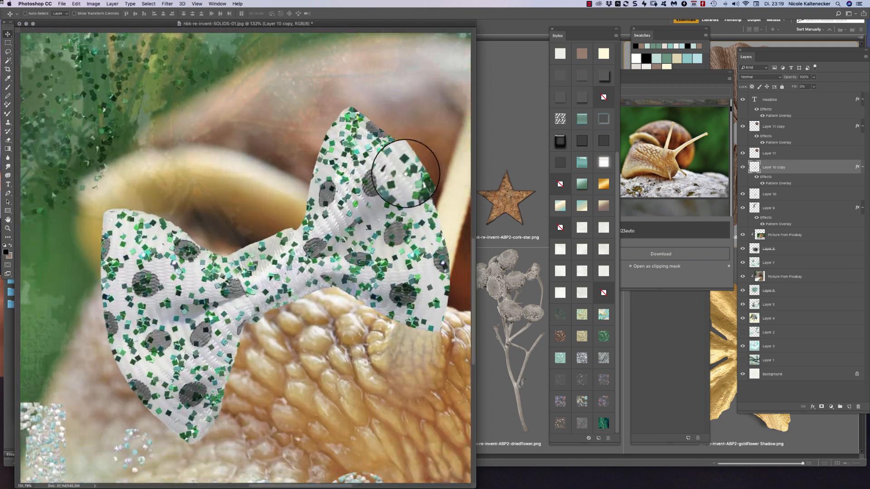
left_click_drag(405, 173, 412, 159)
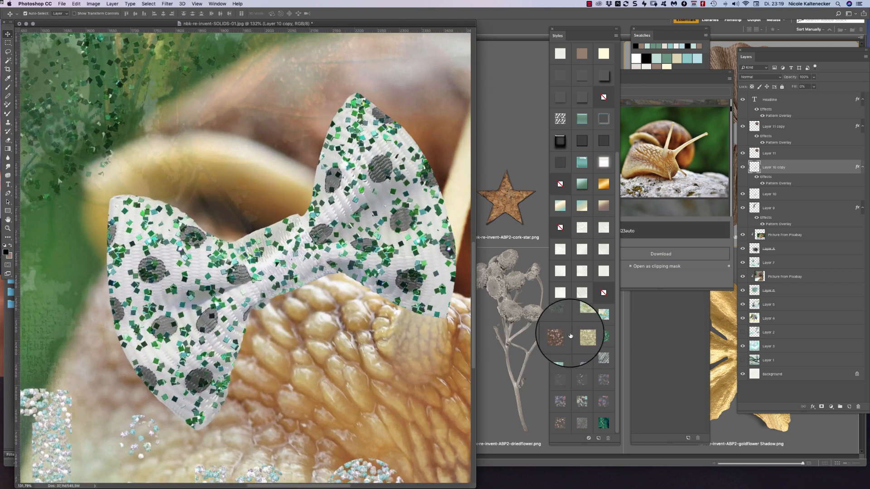
Try the turquoise, silver, heart, soft pastel, dot and white speckle glitter styles on the bow copy
left_click(560, 359)
left_click(582, 359)
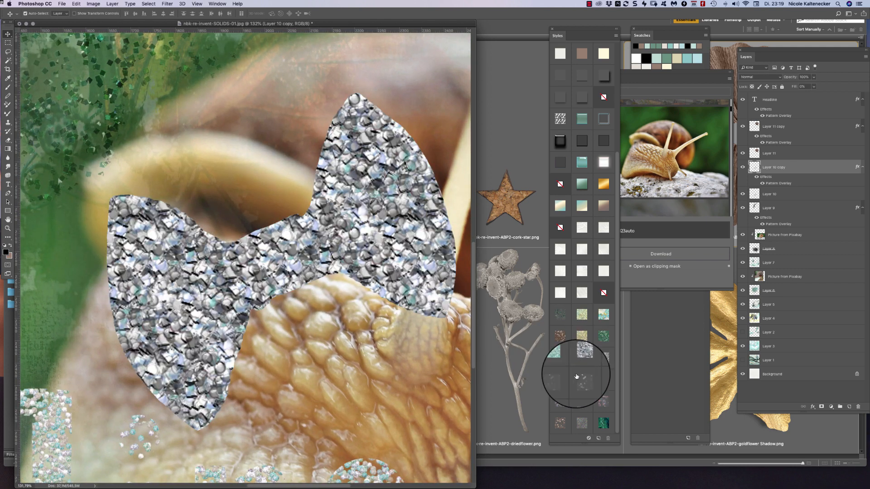
left_click(579, 381)
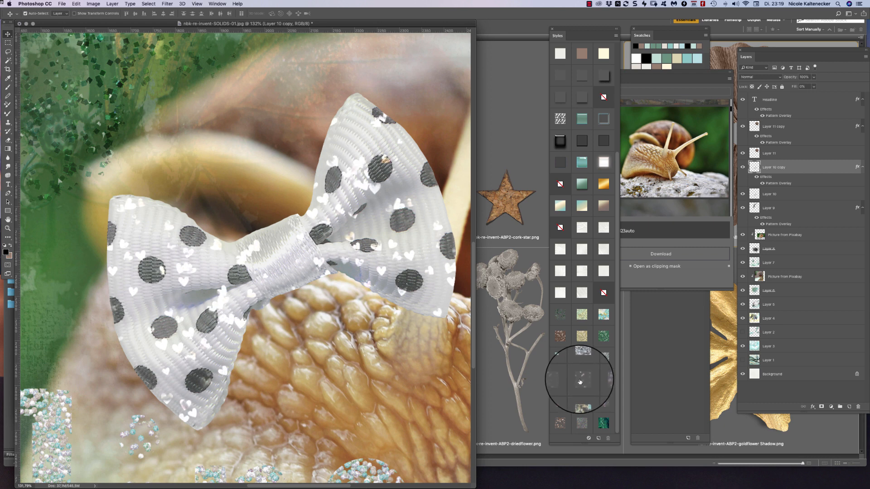
left_click(607, 386)
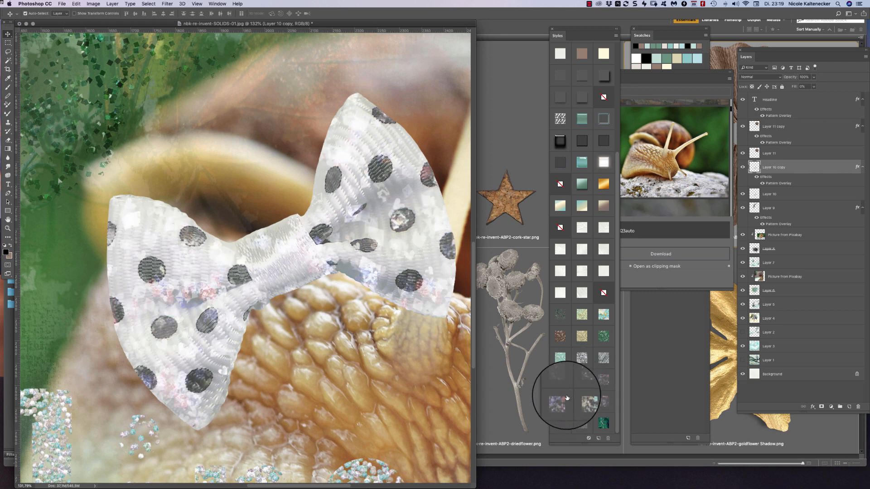
left_click(558, 403)
left_click(576, 398)
left_click(598, 398)
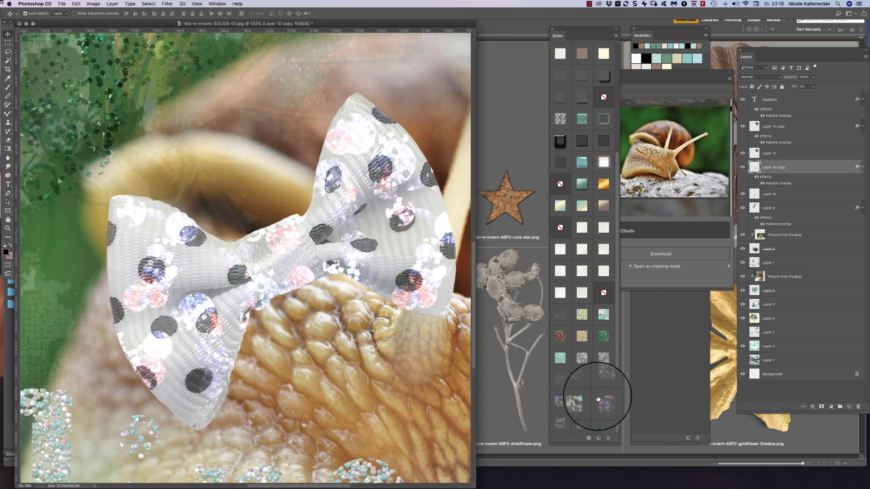
left_click(569, 422)
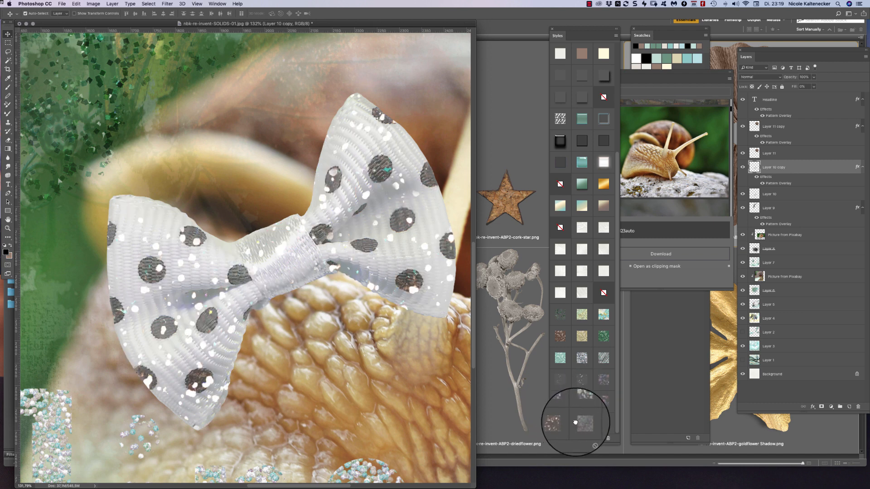
left_click(575, 422)
left_click(569, 421)
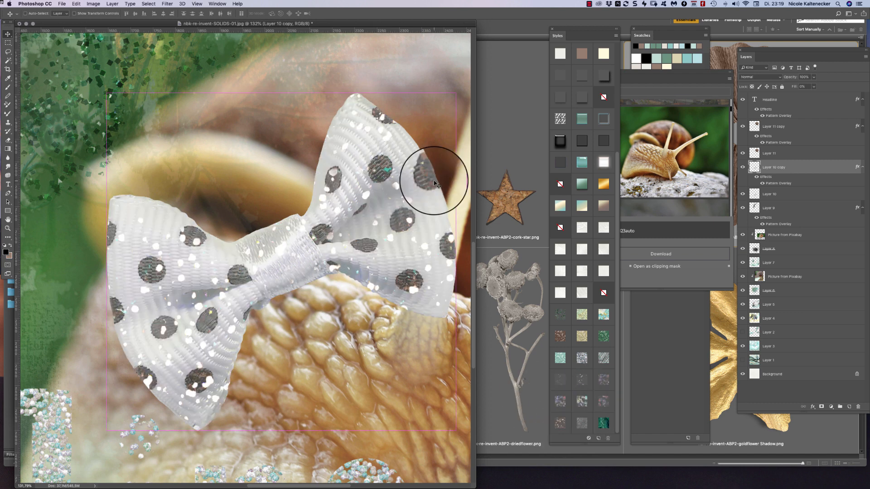
Apply the scattered gold, turquoise and silver chunk glitter style to the bow copy
key("super+0")
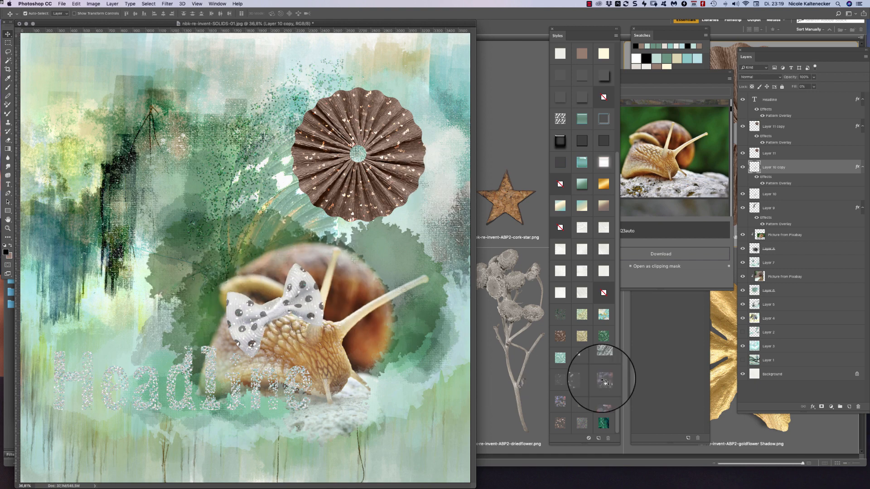
left_click(568, 402)
left_click(579, 402)
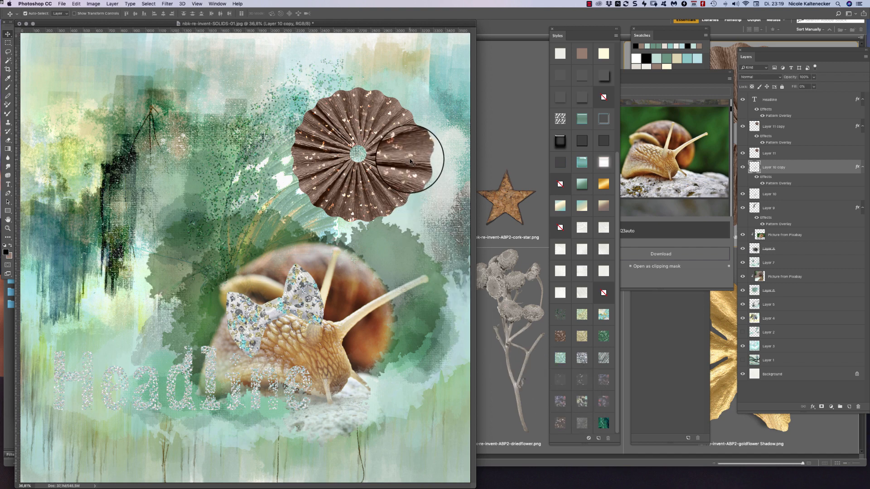
Switch to Bridge and view the nbk-re-invent-PT-Styles-glitter folder, then the nbk-re-invent-PT-styles-mixedmediapaper folder
left_click(493, 357)
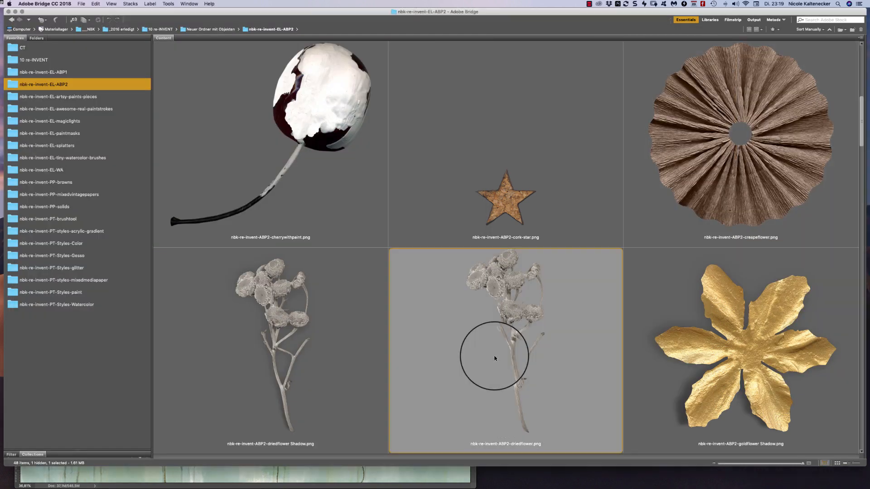
left_click(87, 269)
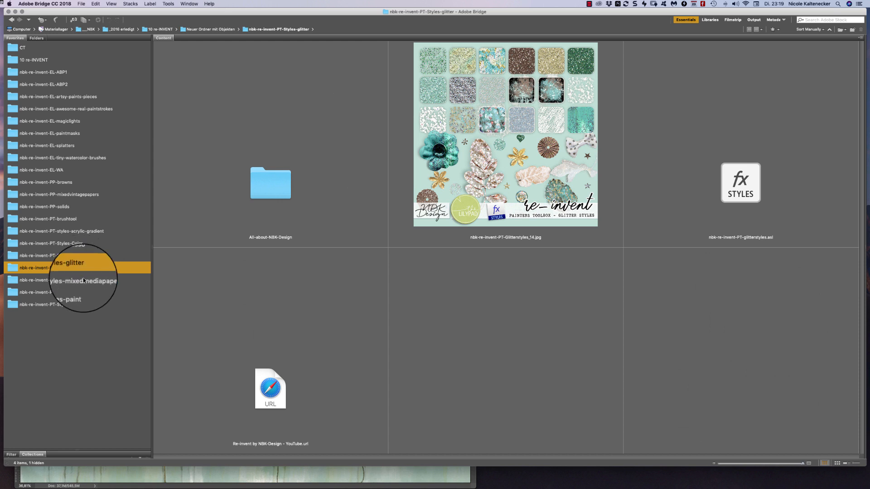
left_click(98, 284)
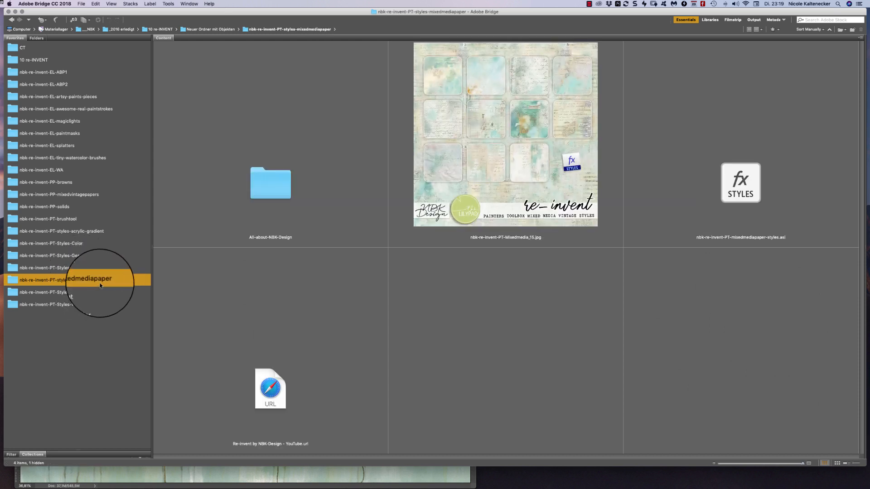
Load nbk-re-invent-PT-mixedmediapaper-styles.asl and bring the new mixed-media paper styles into view
double_click(725, 195)
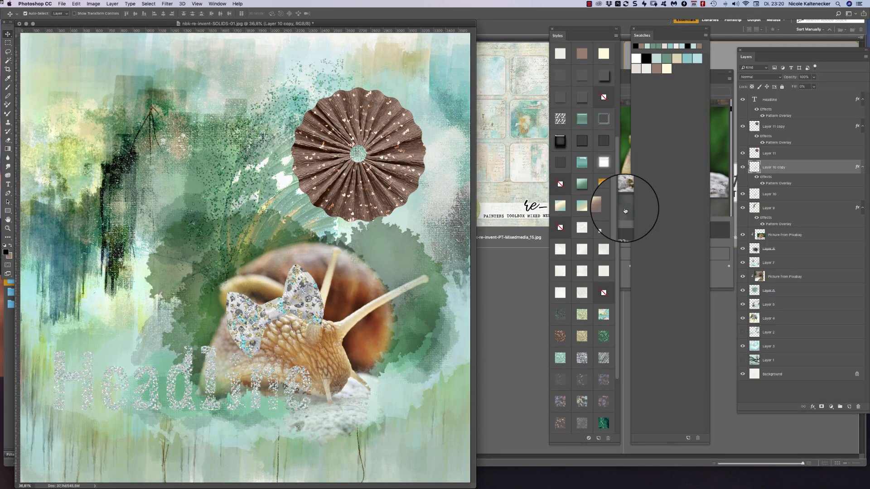
left_click_drag(618, 240, 582, 378)
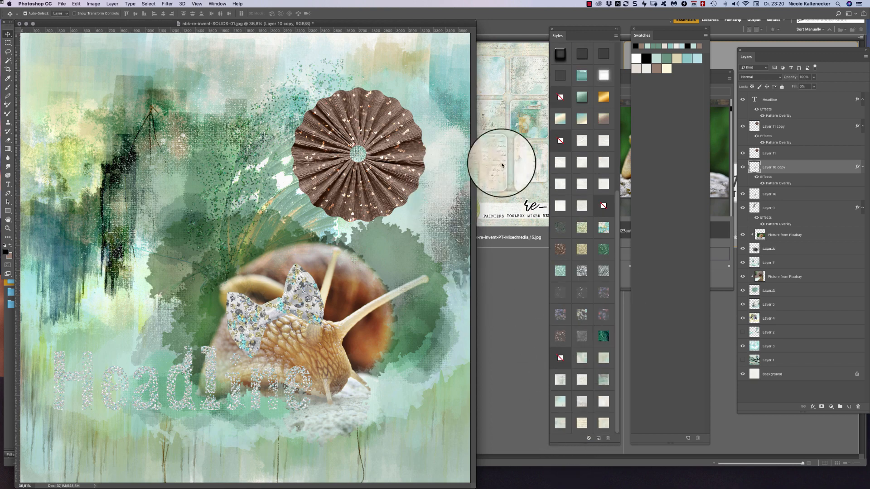
left_click(586, 26)
left_click(399, 470)
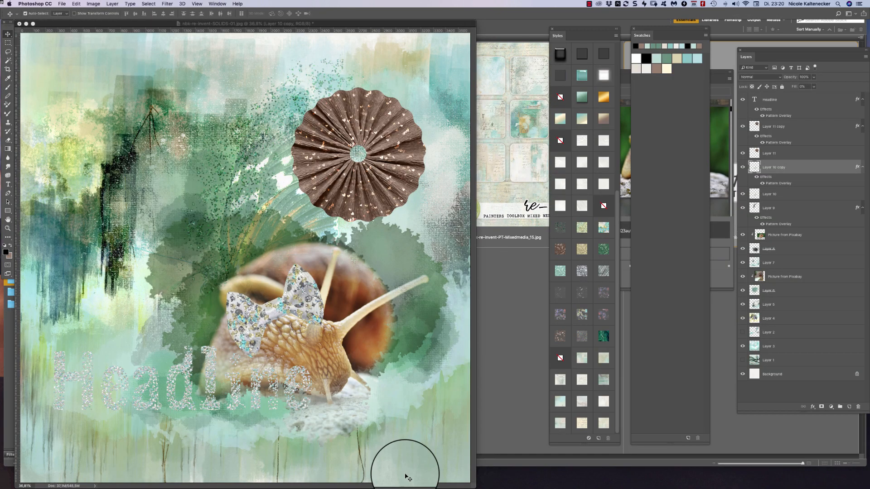
Rearrange the floating Layers, Styles and Swatches panels side by side next to the painting
mouse_move(753, 54)
left_mouse_down()
mouse_move(467, 80)
mouse_move(453, 63)
left_mouse_up()
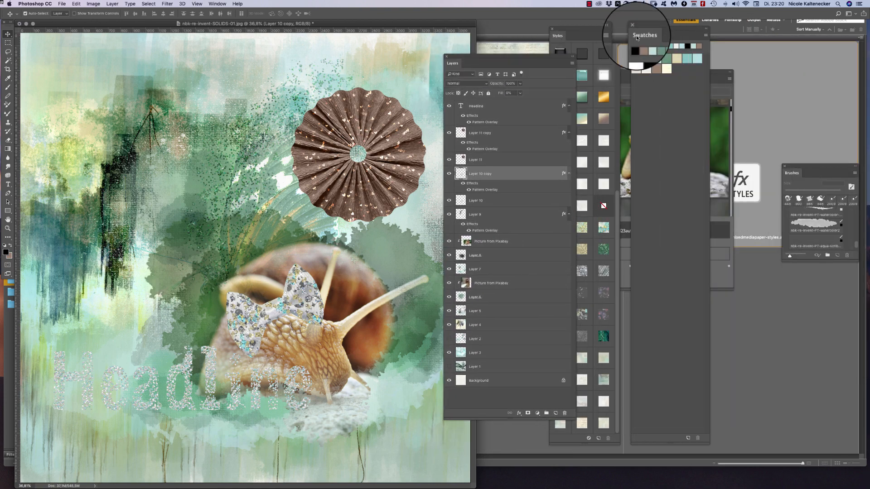
left_click_drag(643, 29, 746, 32)
left_click_drag(591, 31, 693, 35)
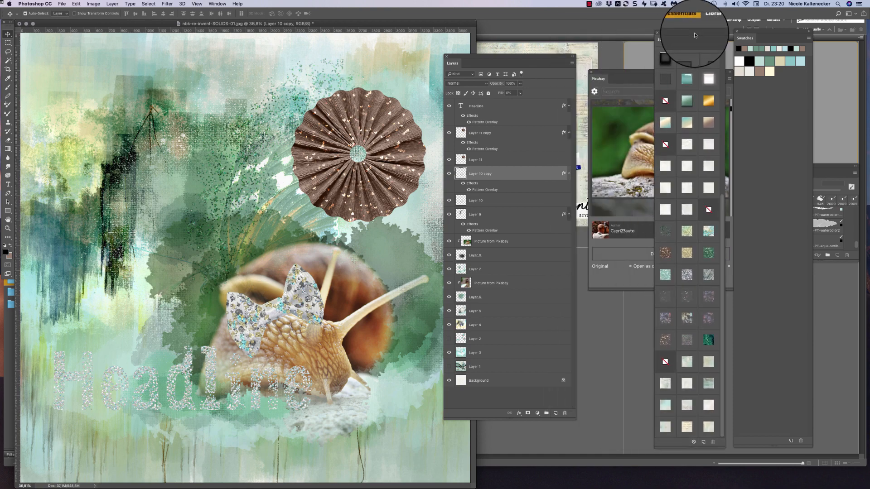
left_click_drag(562, 59, 618, 46)
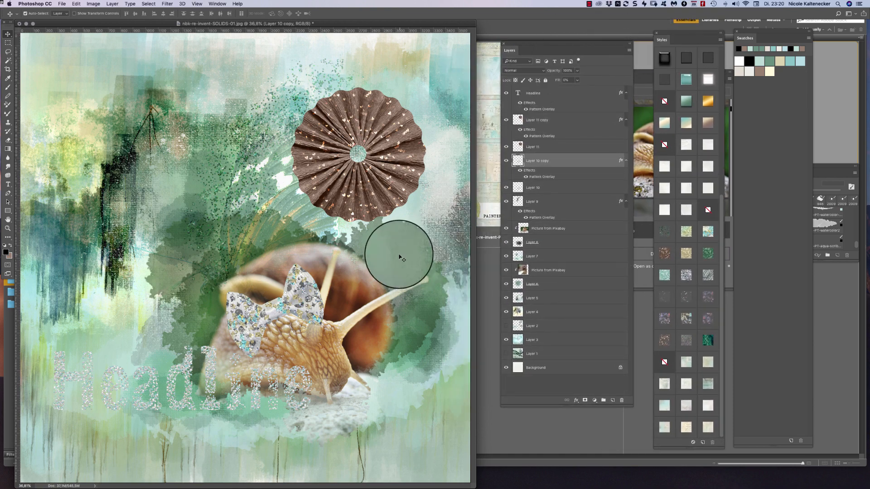
Delete both clipped Pixabay picture layers from the painting
left_click(399, 251)
key("Delete")
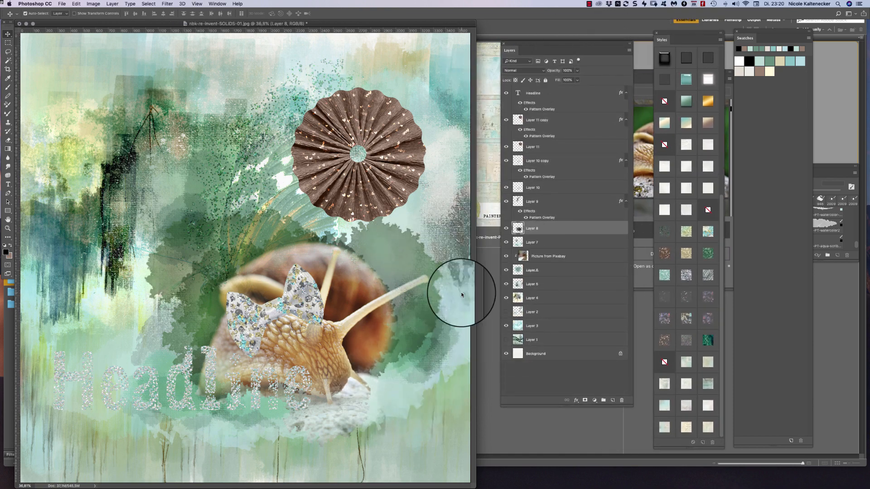
left_click(547, 260)
key("Delete")
Apply a soft aqua mixed-media style to Layer 8, an ochre-stained one to Layer 7 and a crumpled handwriting paper style to Layer 4
left_click(394, 293)
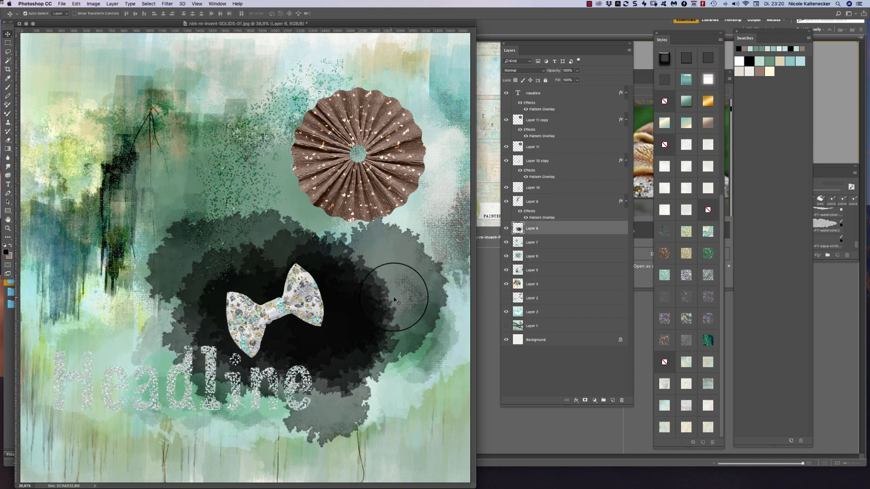
left_click(683, 362)
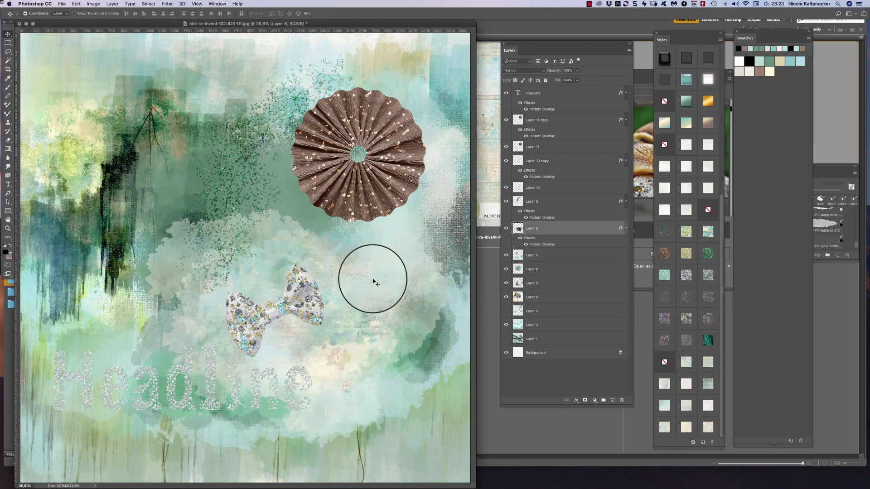
left_click(430, 289)
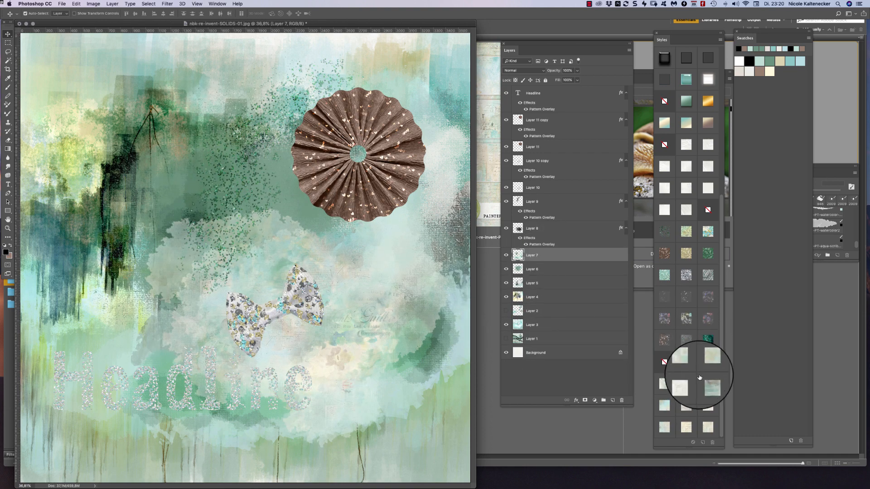
left_click(706, 362)
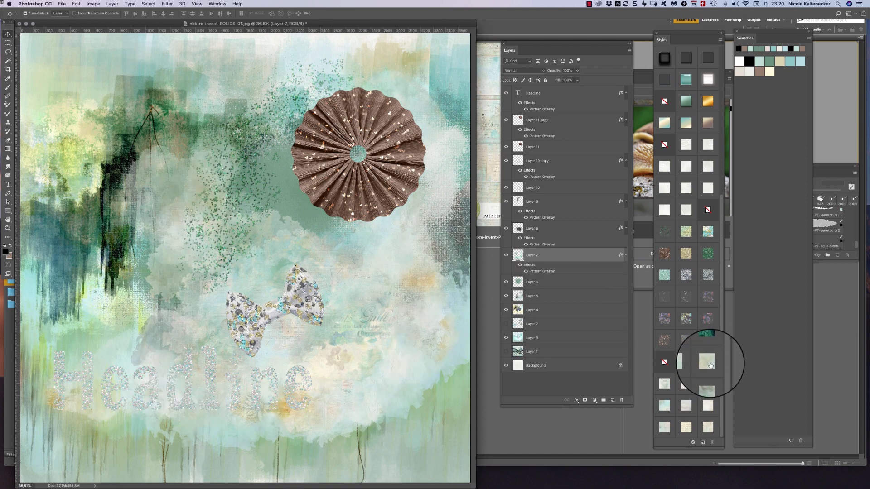
left_click(448, 76)
left_click(686, 405)
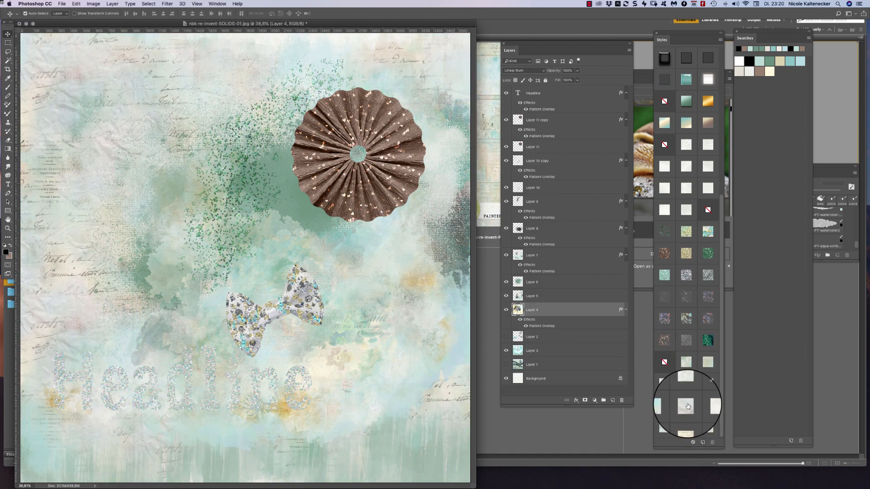
Delete the bow layers, the brown rosette layers and the green splatter layer, Layer 9
left_click_drag(308, 294, 307, 281)
key("Delete")
key("Delete")
left_click(356, 200)
key("Delete")
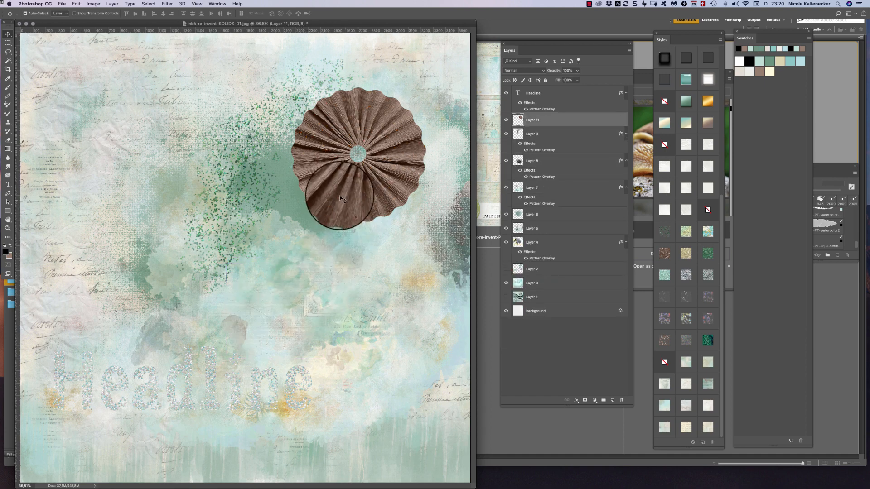
key("Delete")
key("Delete")
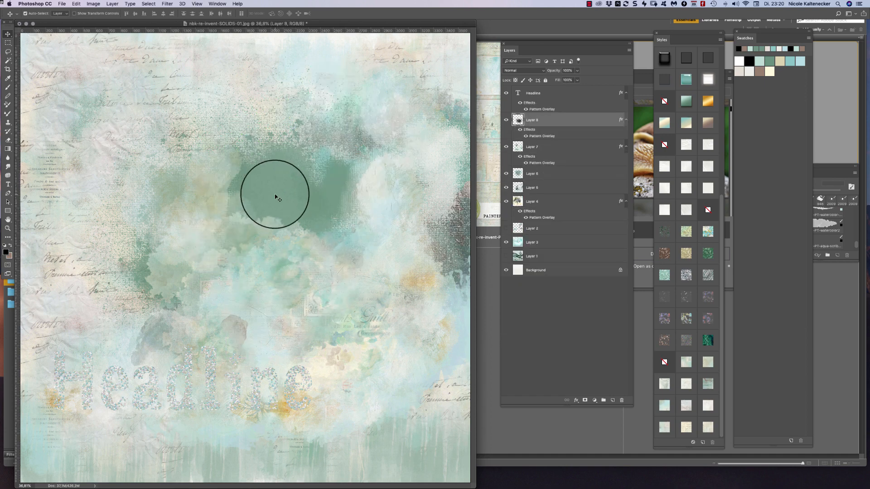
Apply a vintage text paper style to Layer 6 and the teal printed-text mixed-media style to Layer 7
left_click(335, 199)
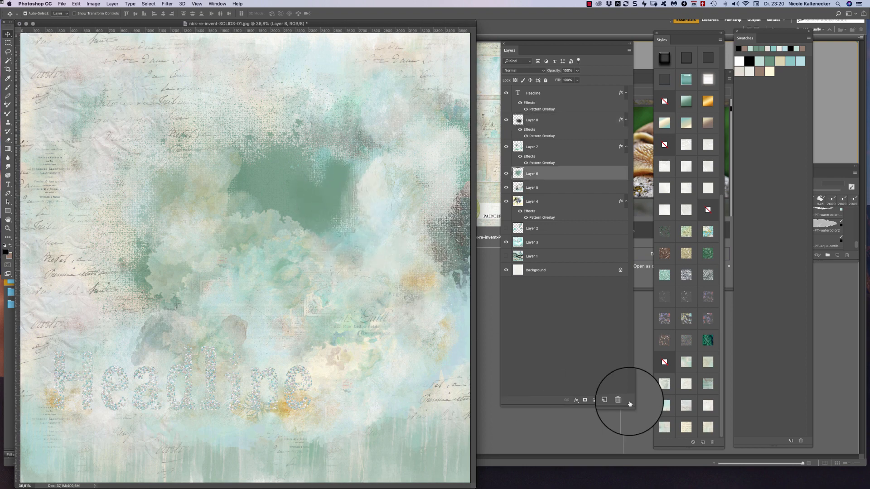
left_click(690, 416)
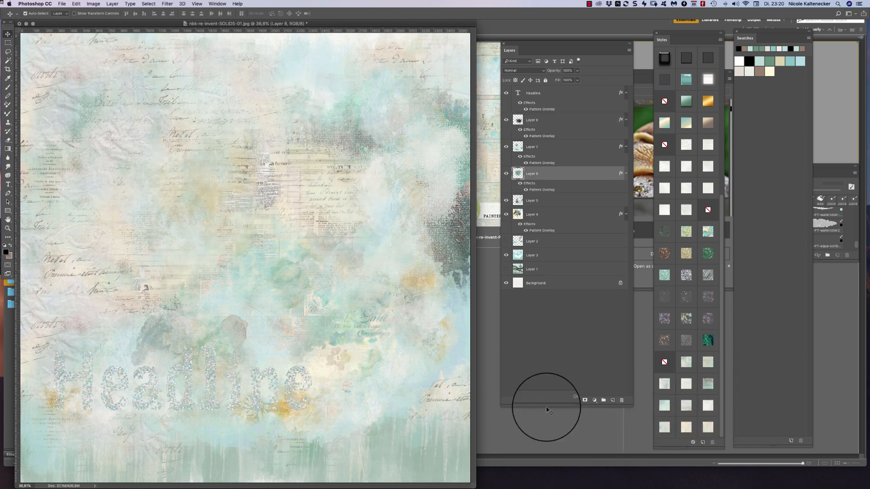
left_click(446, 243)
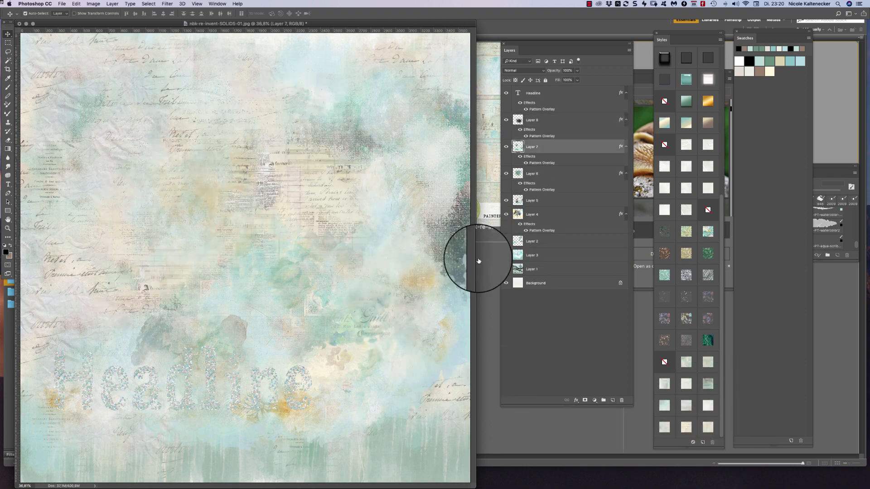
left_click(707, 384)
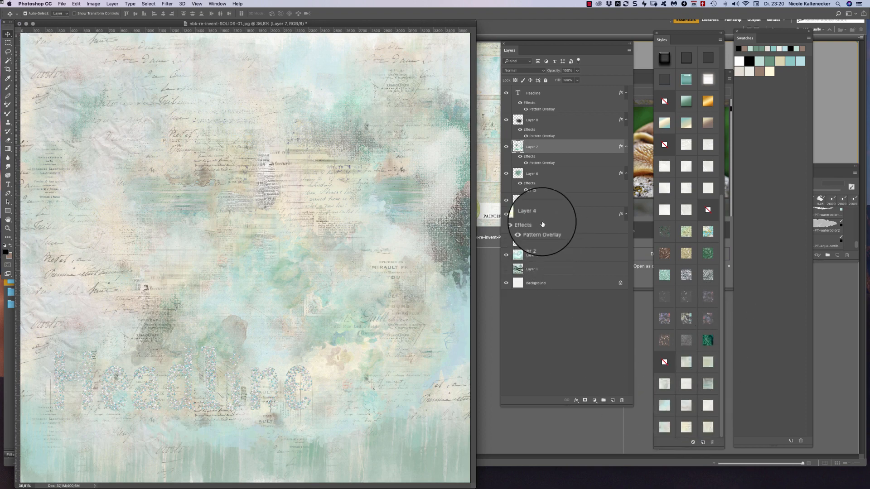
Try the sheet-music and whitewashed paper styles on Layer 5, and apply a pale pastel mixed-media style to Layer 3
left_click(548, 207)
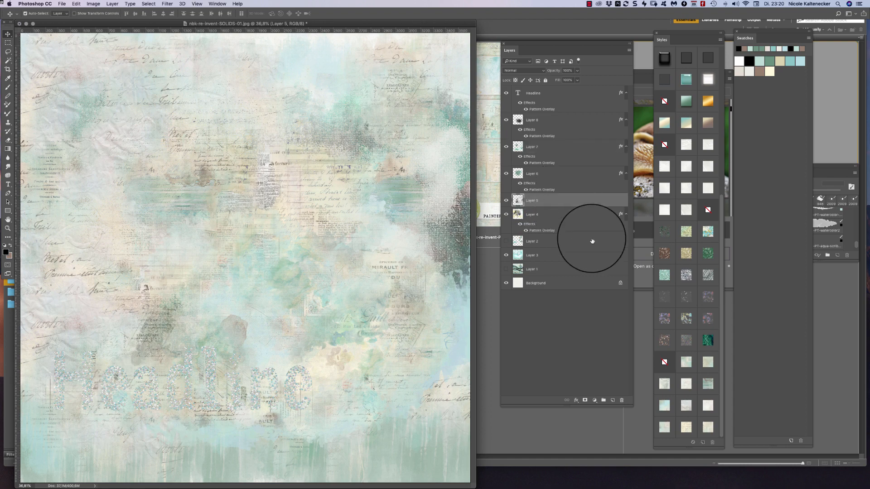
left_click(682, 427)
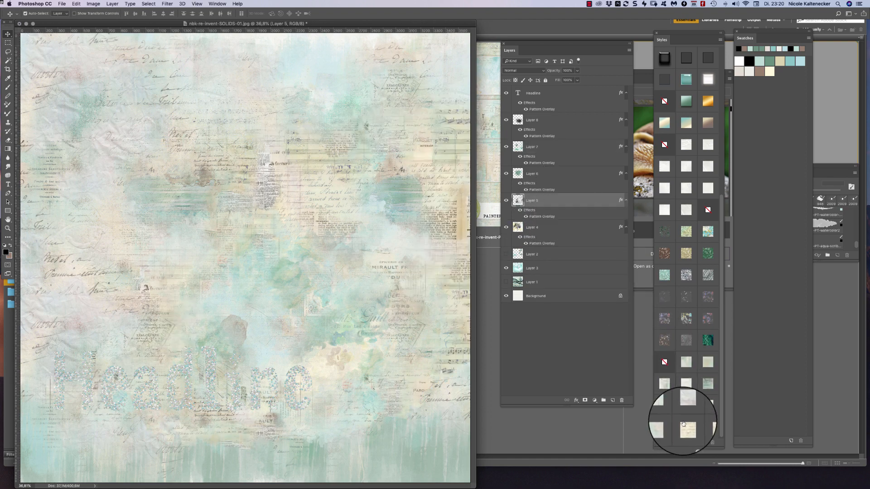
left_click(703, 401)
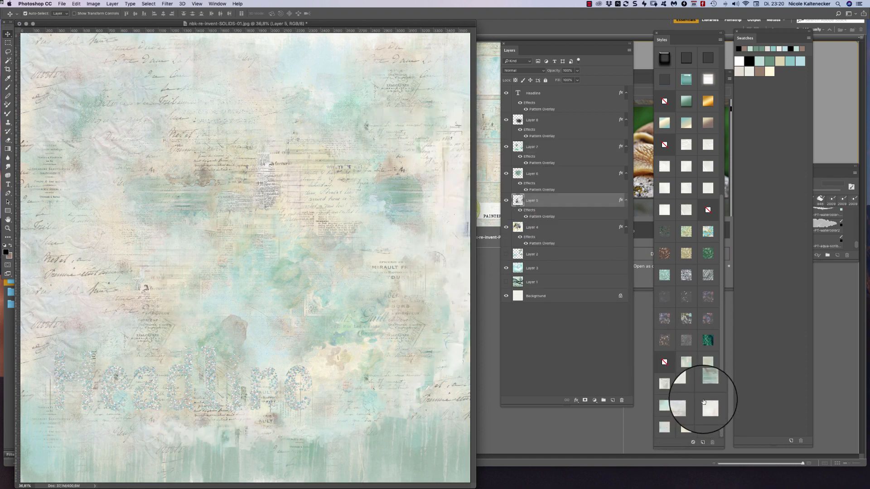
left_click(563, 271)
left_click(664, 427)
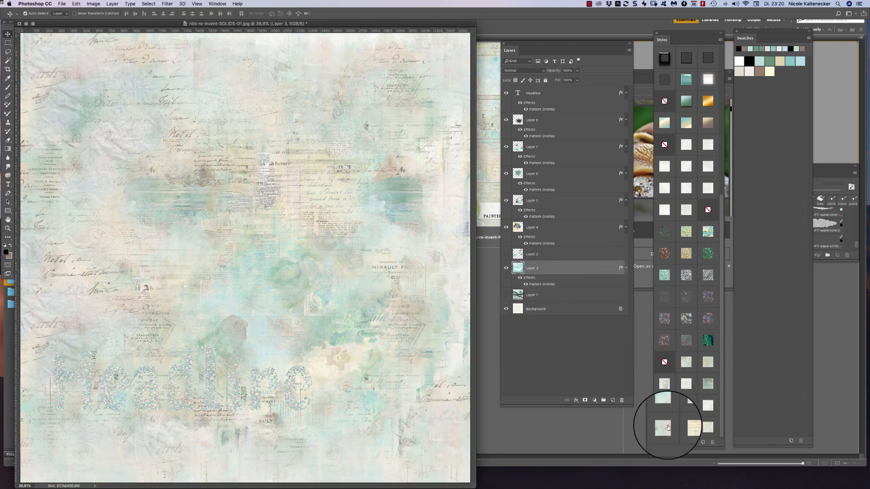
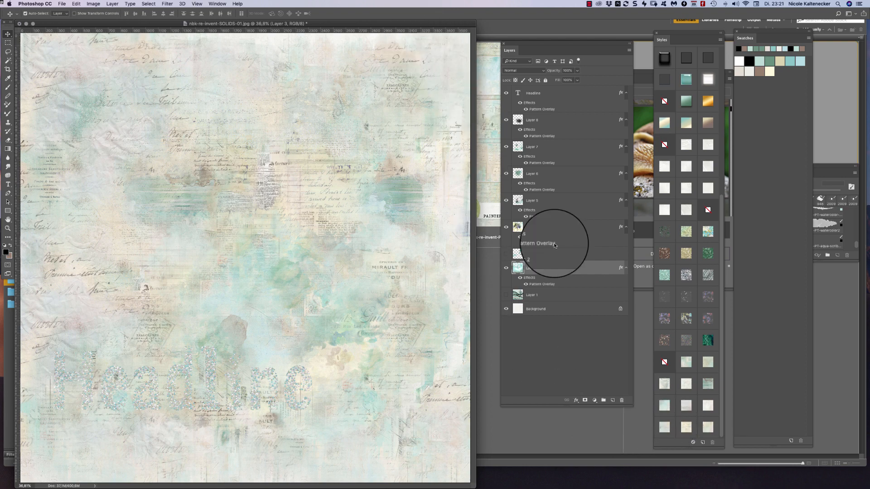
Switch to Bridge, view the nbk-re-invent-PT-Styles-paint folder and load nbk-re-invent-PT-Paintstyles.asl into Photoshop
left_click(493, 307)
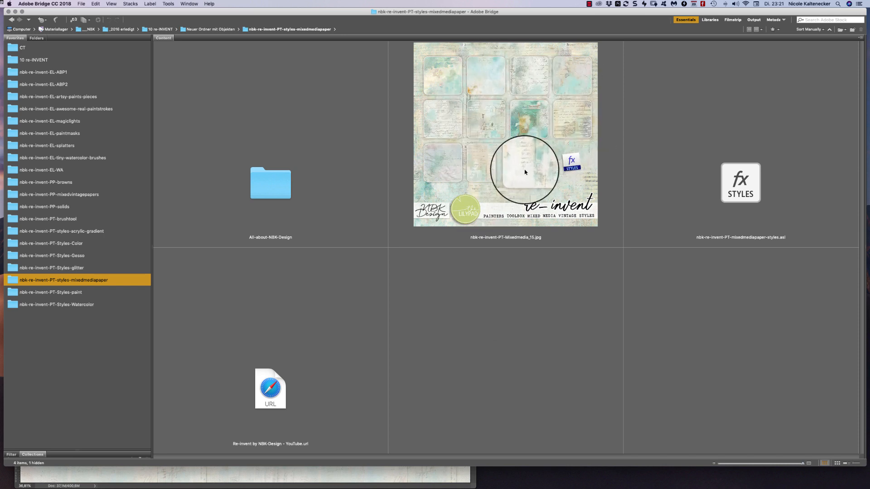
left_click(77, 293)
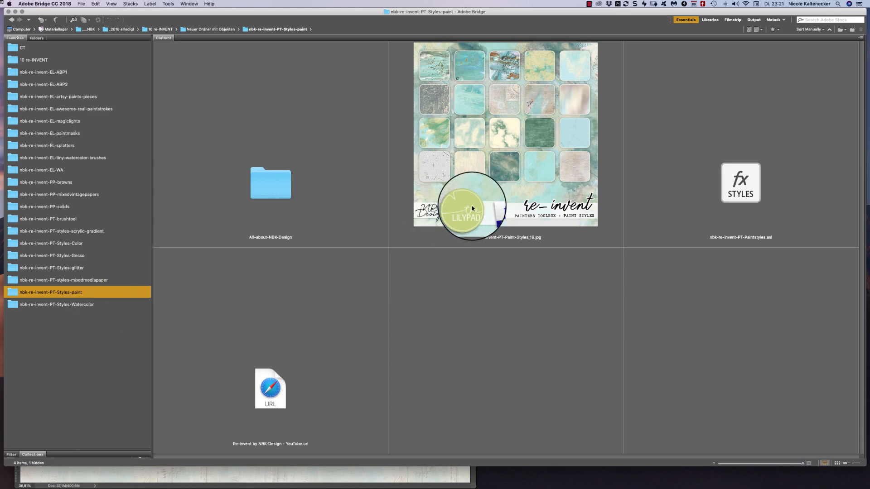
double_click(746, 175)
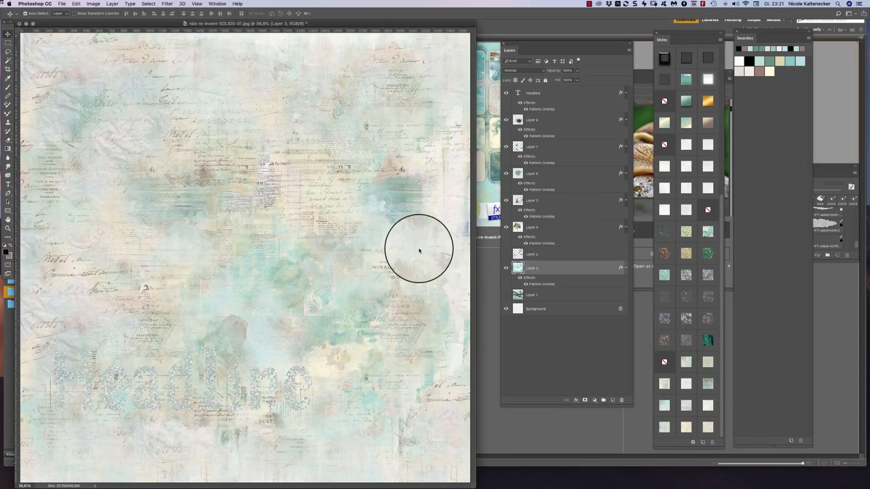
left_click_drag(721, 340, 647, 439)
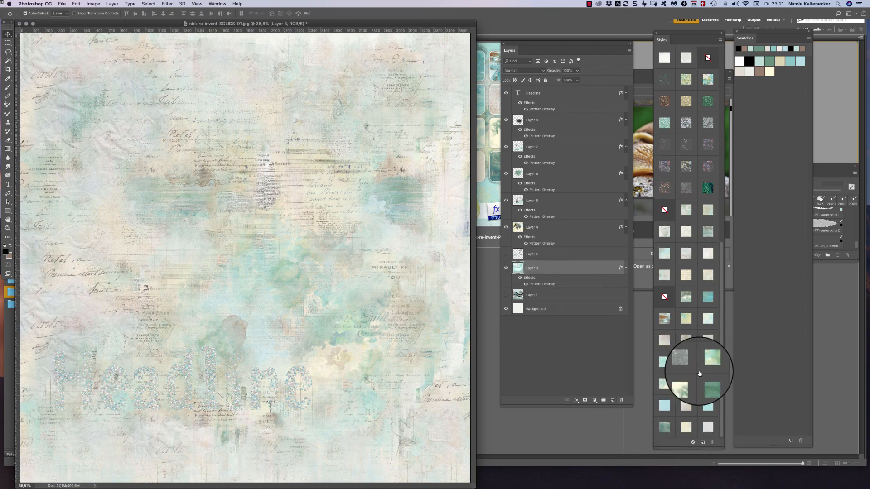
Apply the gold-speckled aqua paint style to Layer 3 and Layer 7, and the thick turquoise brushstroke style to Layer 8
left_click(688, 361)
left_click(687, 298)
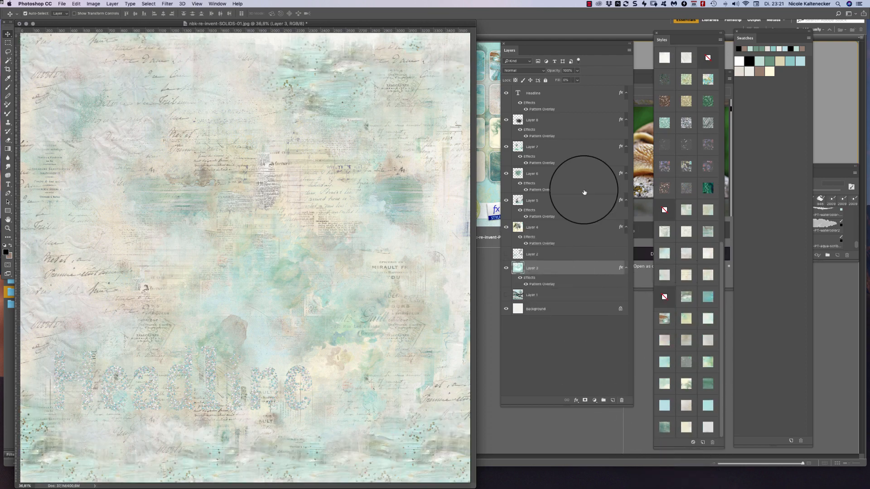
left_click(545, 117)
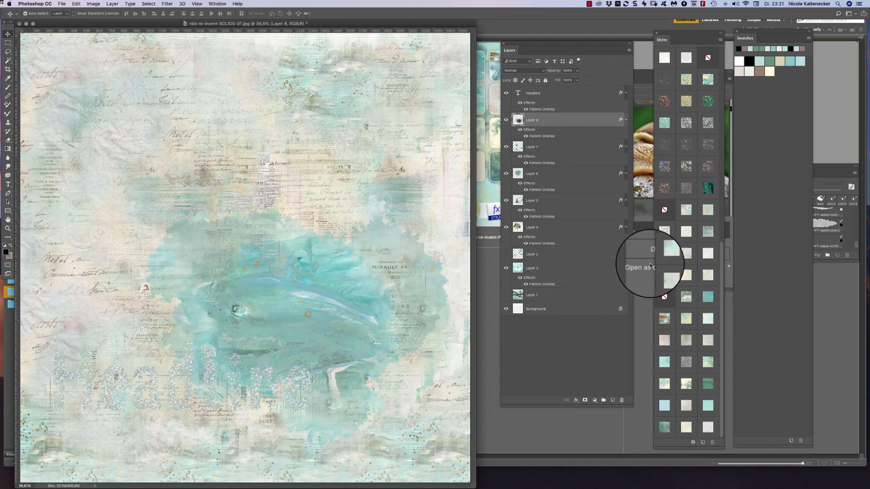
left_click(686, 293)
left_click(556, 150)
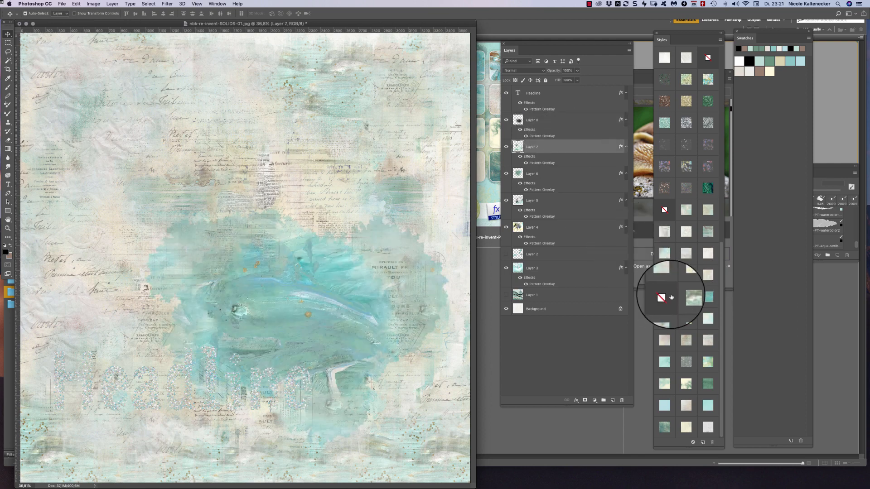
left_click(683, 295)
Apply the turquoise-and-copper paint style to Layer 6, the yellow-green one to Layer 5 and the pale blue-and-cream one to Layer 4
left_click(566, 172)
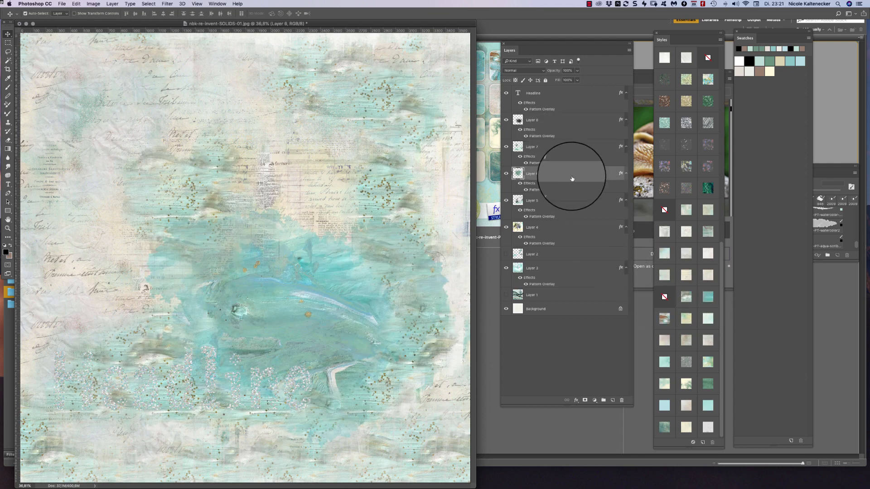
left_click(661, 315)
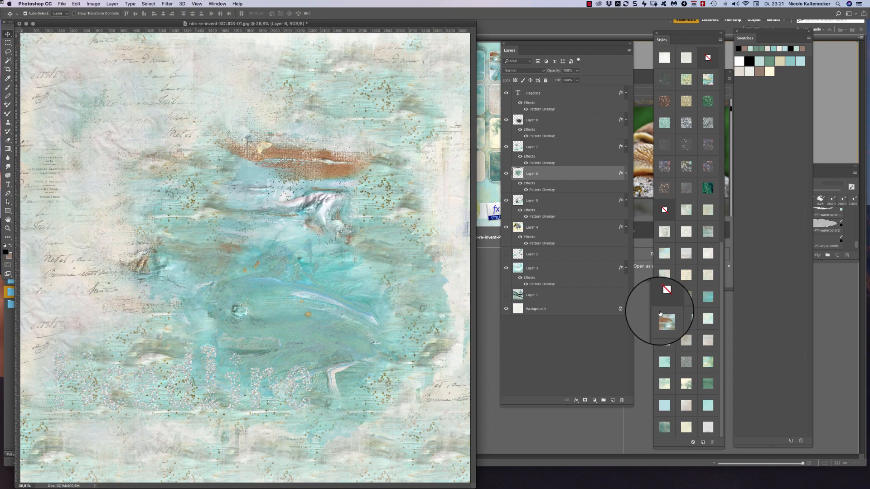
left_click(563, 214)
left_click(682, 318)
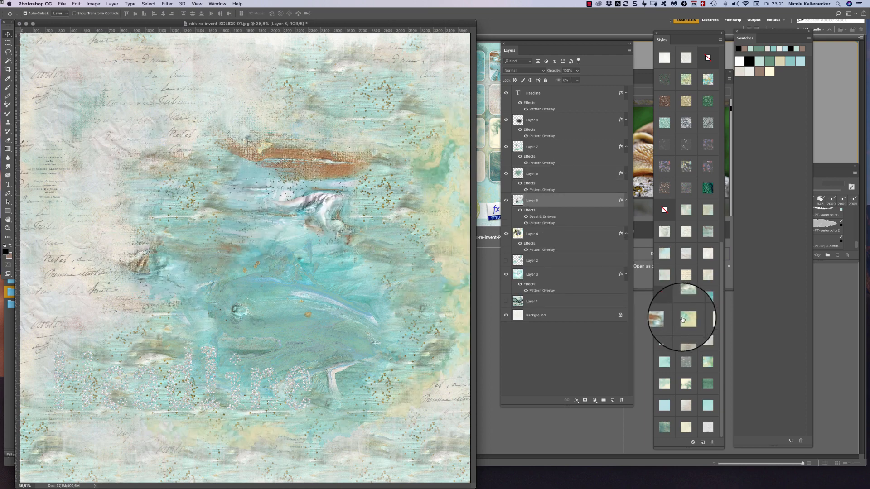
left_click(581, 236)
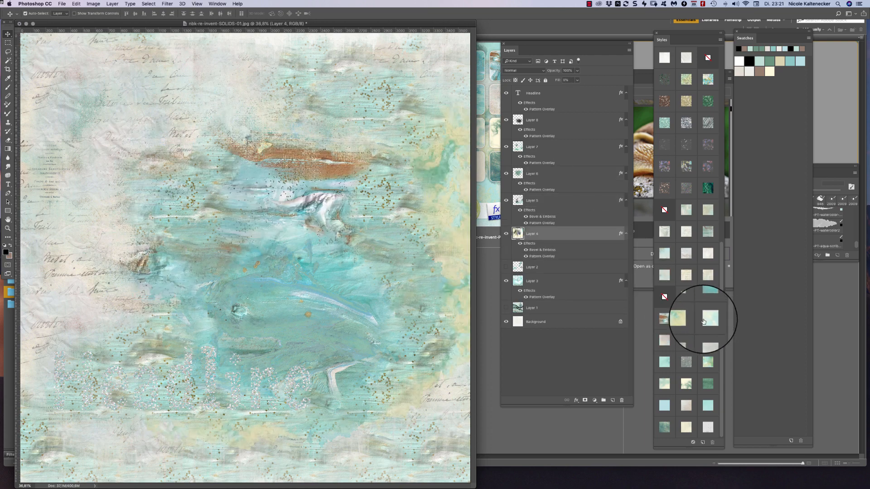
left_click(696, 317)
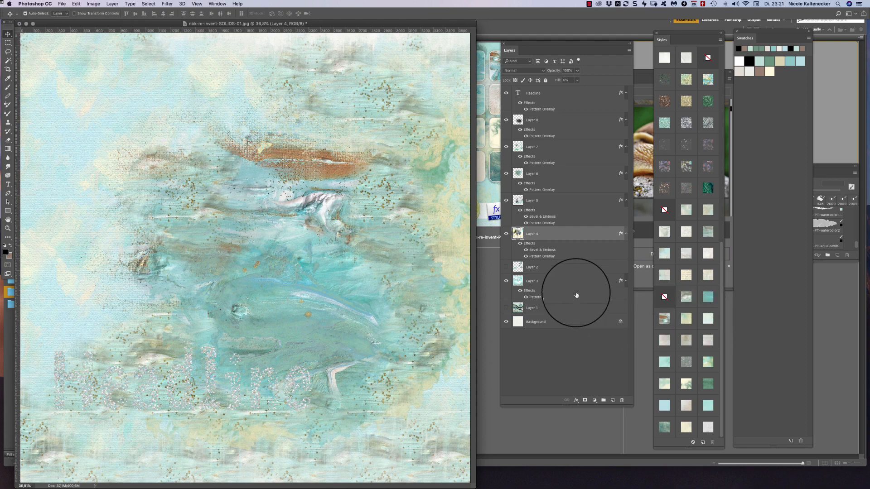
Try the cream marbled and grey weathered paint styles on Layer 3, finishing with the green, cream and light-blue one
left_click(574, 269)
left_click(558, 282)
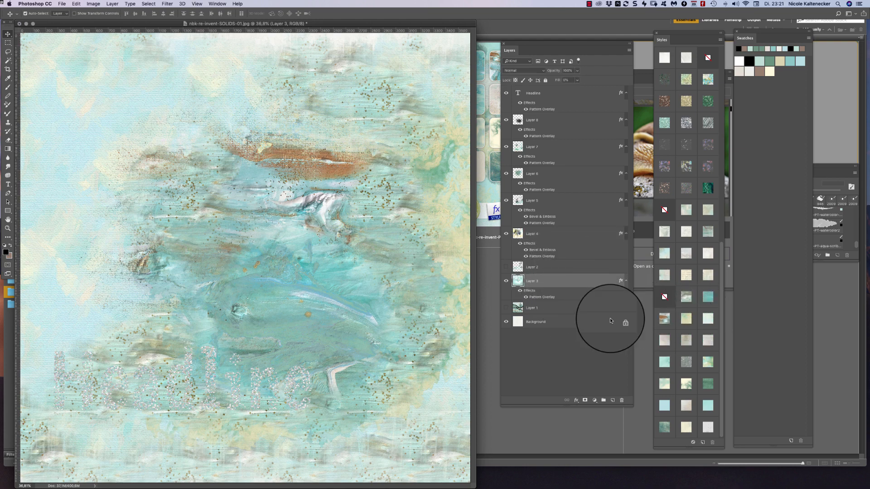
left_click(686, 361)
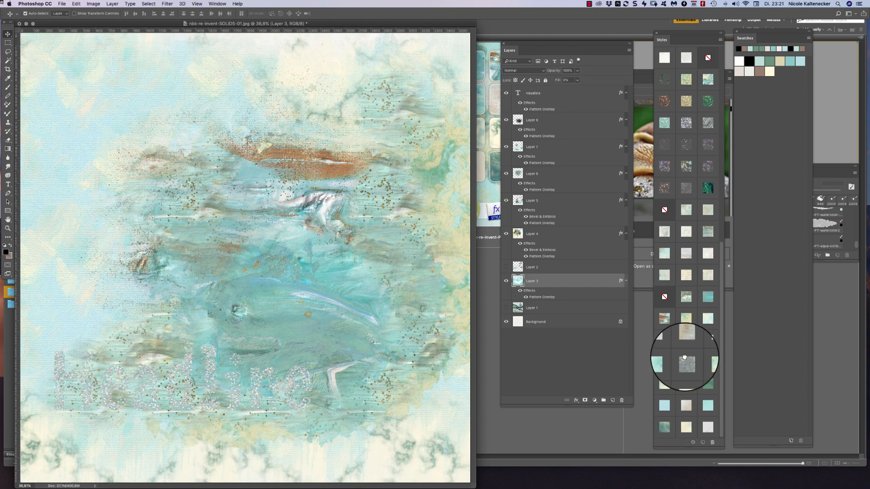
left_click(686, 361)
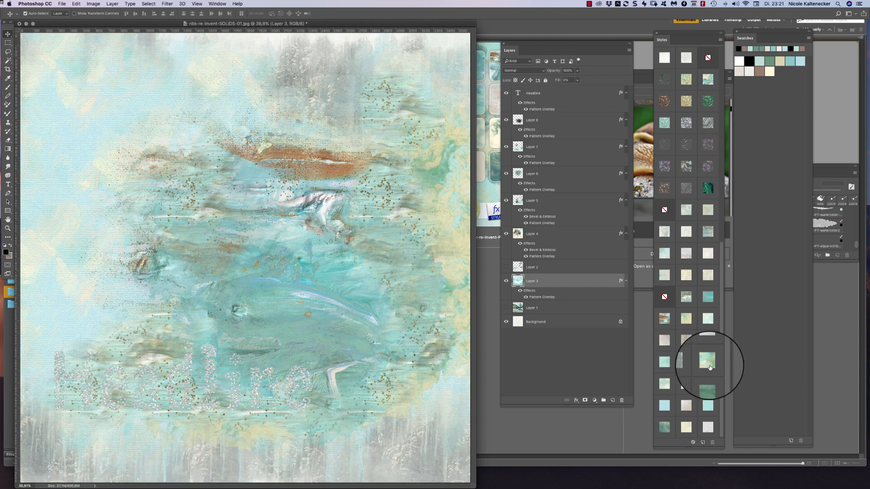
left_click(707, 361)
Try the dark green brushed, the green, cream and blue, and the pinkish textured paint styles on Layer 8
left_click(317, 294)
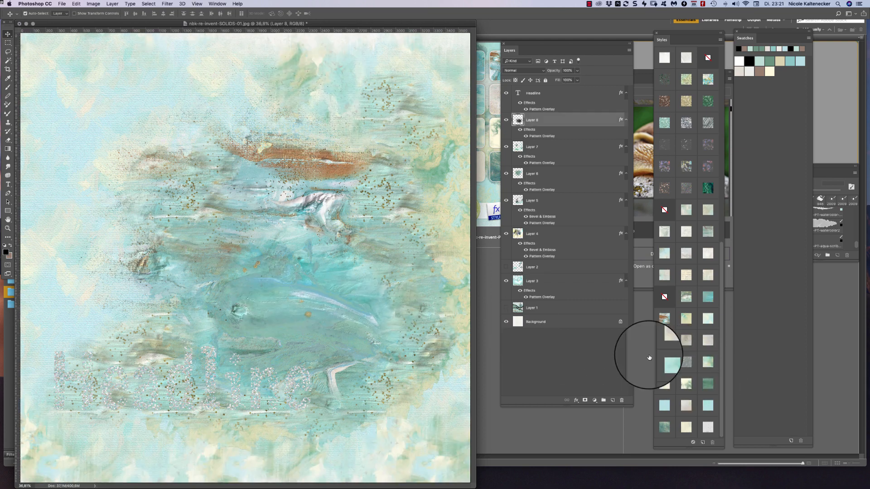
left_click(686, 384)
left_click(703, 381)
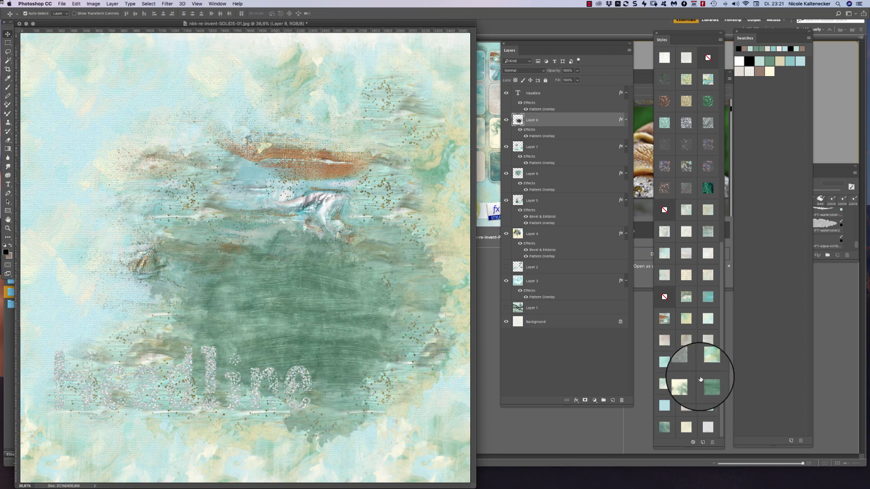
left_click(707, 358)
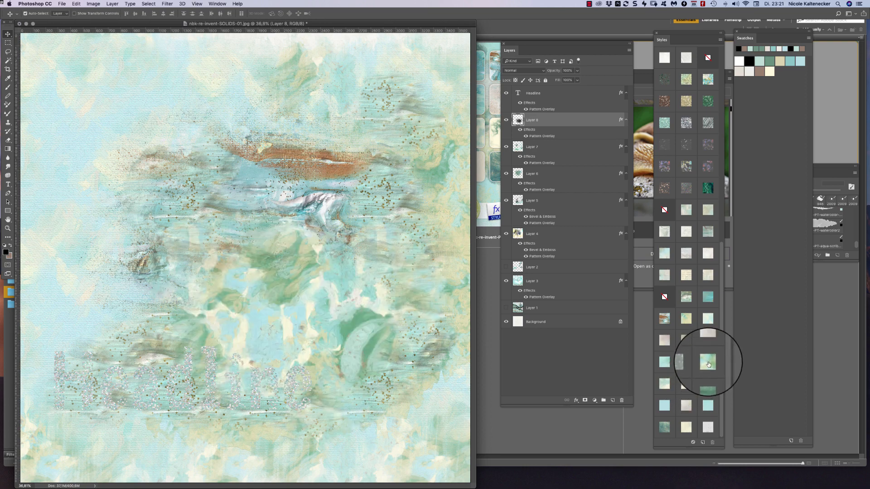
left_click(663, 407)
left_click(687, 405)
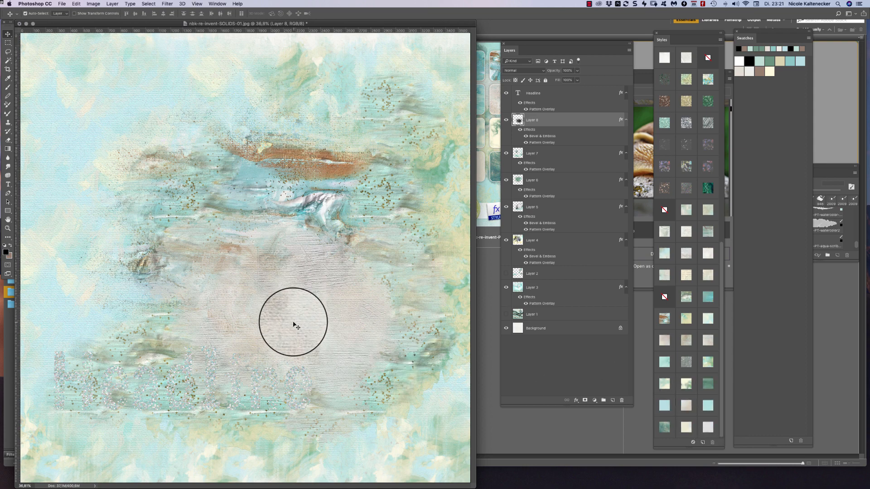
left_click_drag(291, 324, 315, 318)
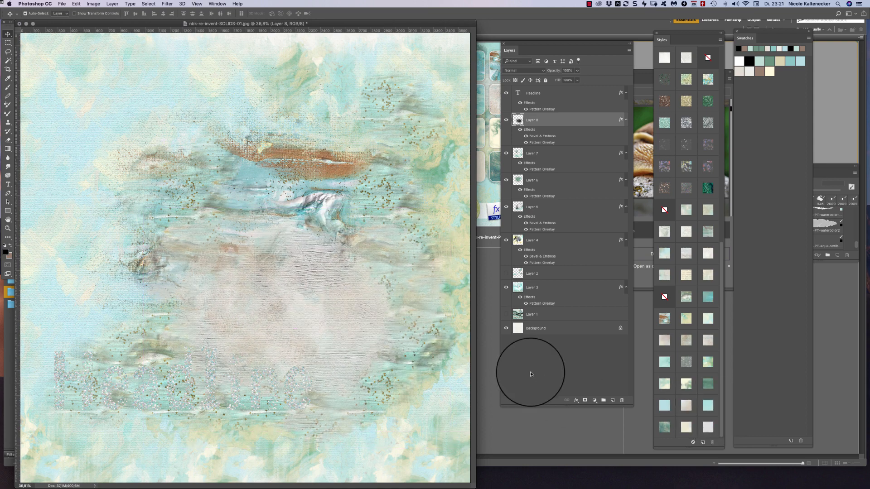
Try the creamy yellow, dark blue-green, cracked light-blue, pale green cloudy and turquoise paint styles on Layer 8
left_click(675, 426)
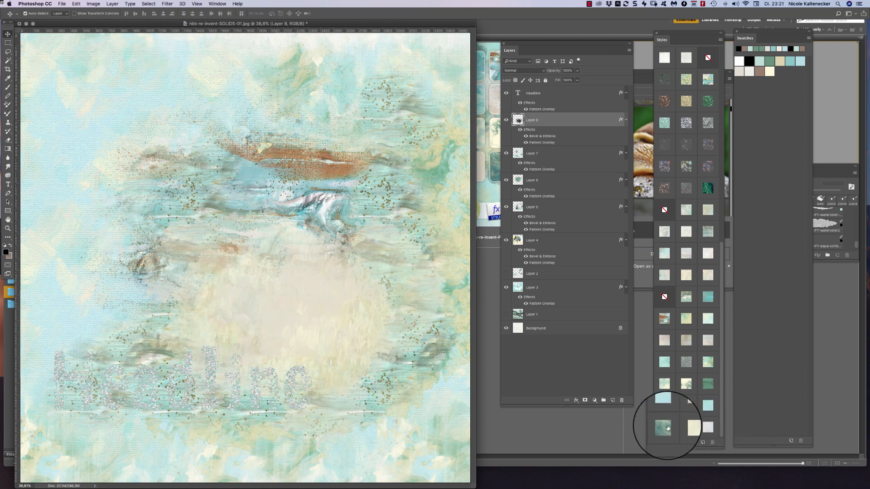
left_click(664, 427)
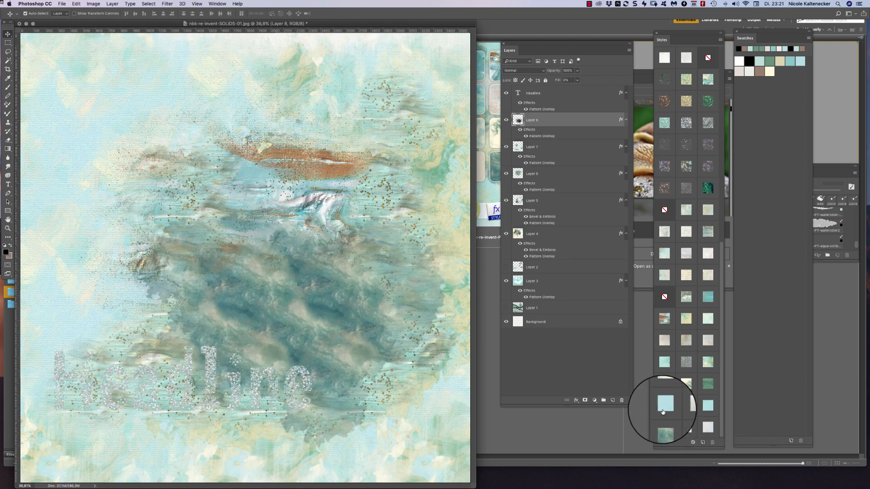
left_click(664, 410)
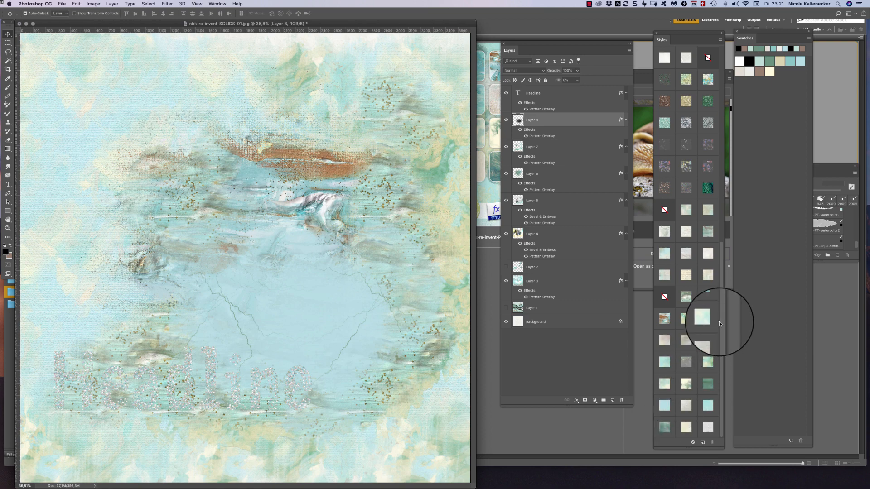
left_click(669, 385)
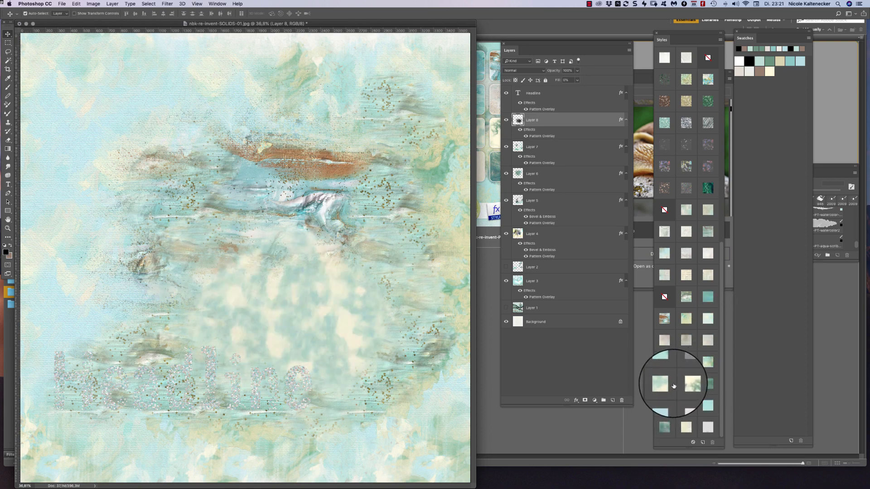
left_click(664, 363)
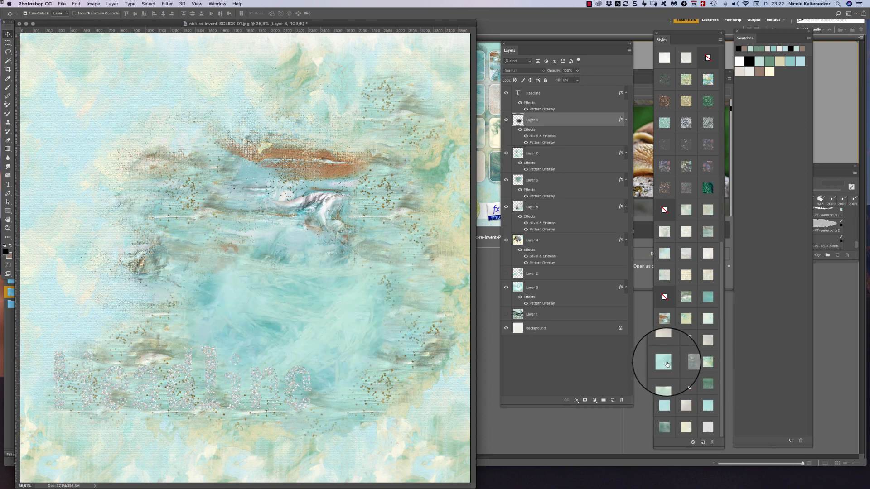
Try the copper brushstroke, lettered pink-grey, green-and-cream and embossed beige paint styles on Layer 8
left_click(665, 321)
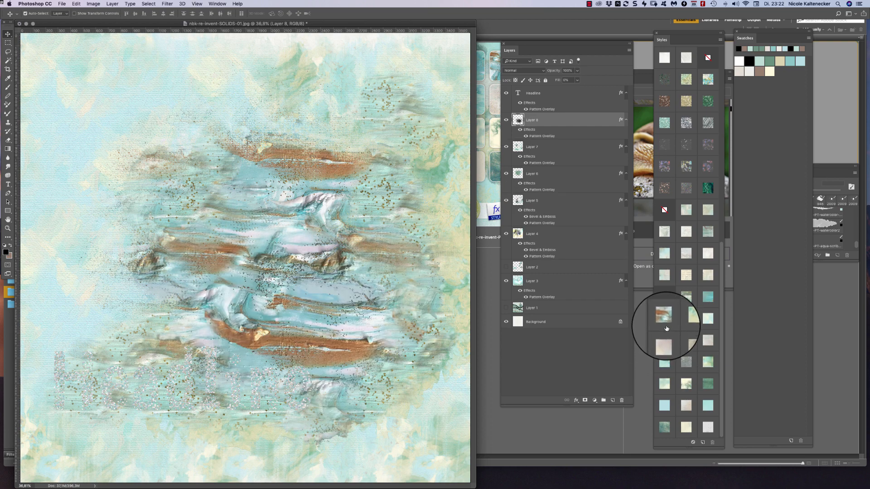
left_click(685, 360)
left_click(684, 345)
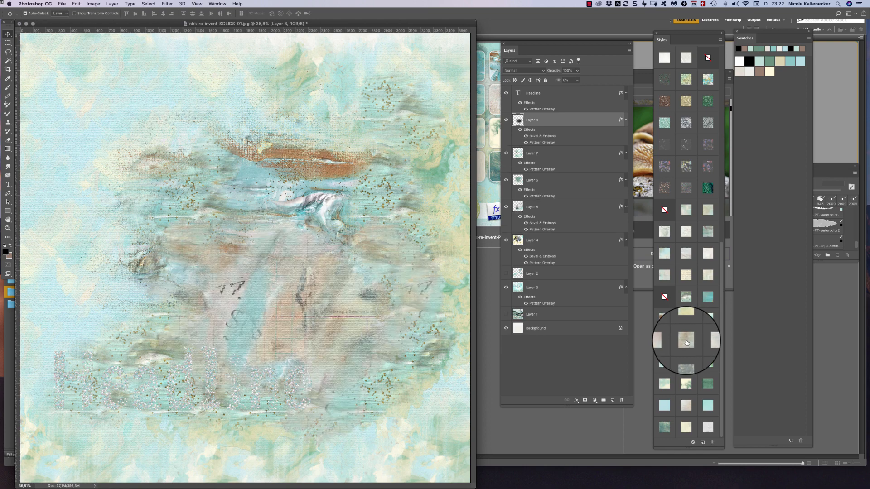
left_click(710, 361)
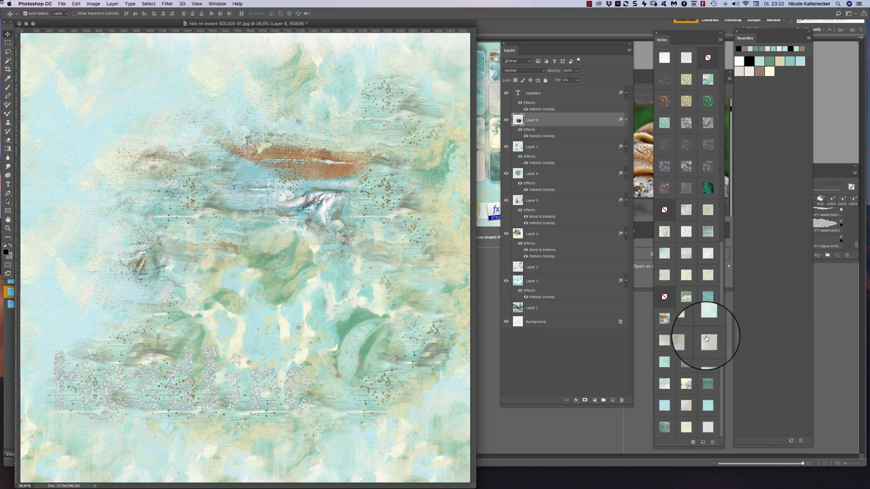
left_click(707, 338)
Switch to Bridge, open the nbk-re-invent-PT-Styles-Watercolor folder and load nbk-re-invent-PT-Watercolor.asl into Photoshop
left_click(533, 425)
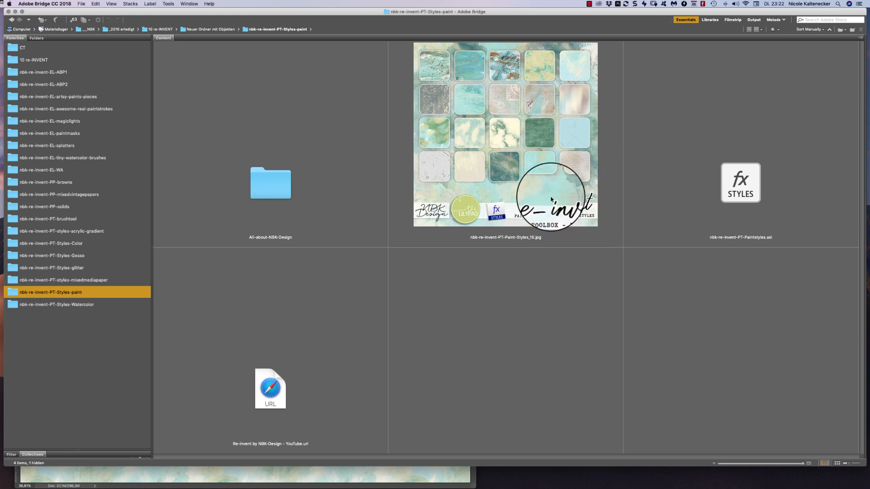
left_click(81, 305)
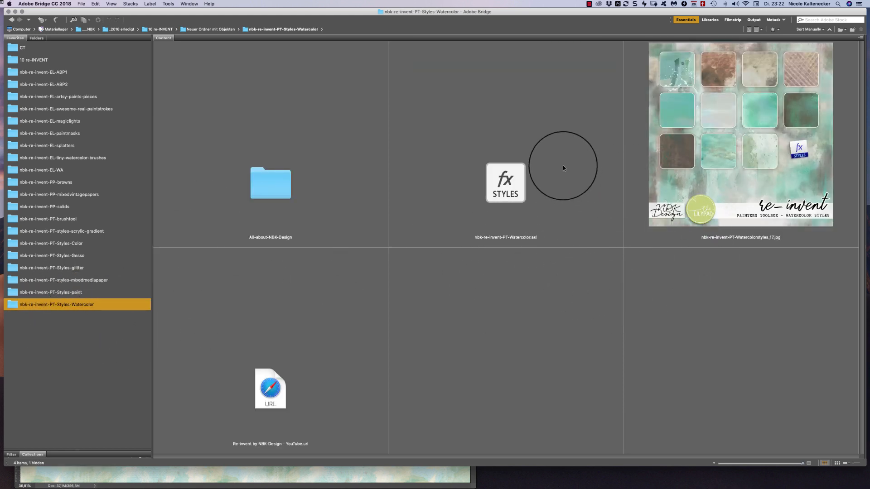
double_click(517, 181)
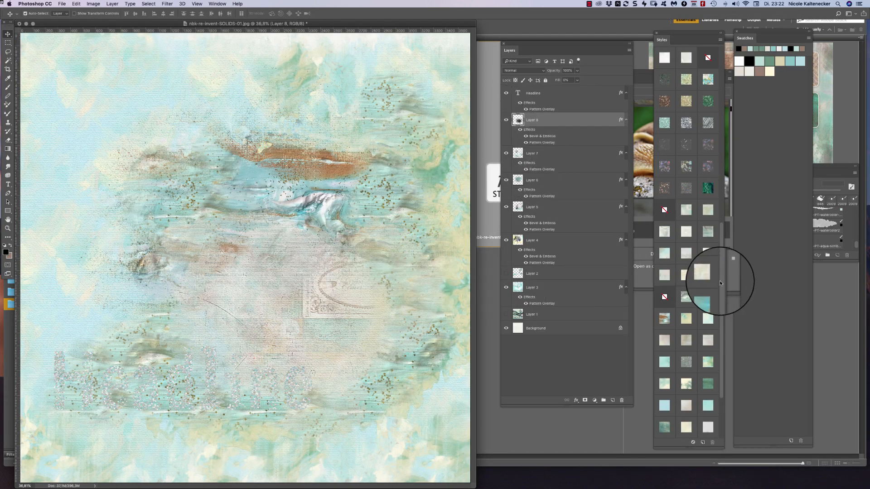
Try the reddish-brown and beige watercolor styles on Layer 8, finishing with the brown crosshatched one
scroll(720, 280, "down", 4)
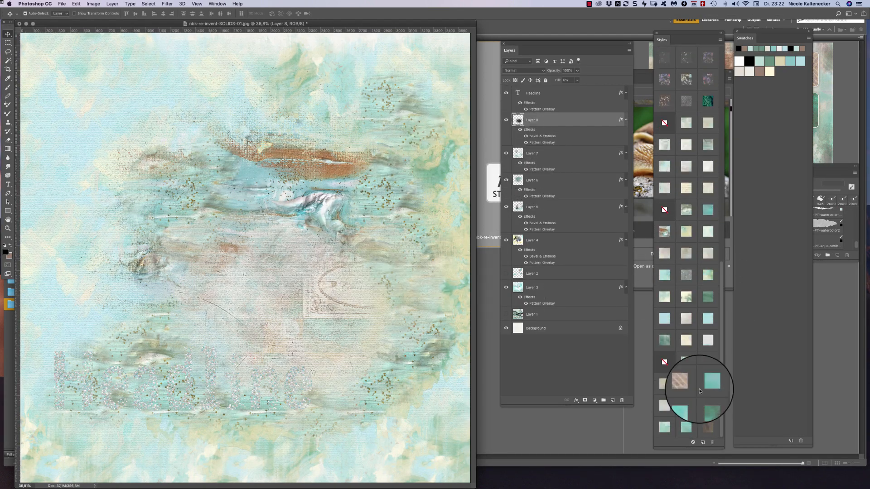
left_click(687, 362)
left_click(702, 365)
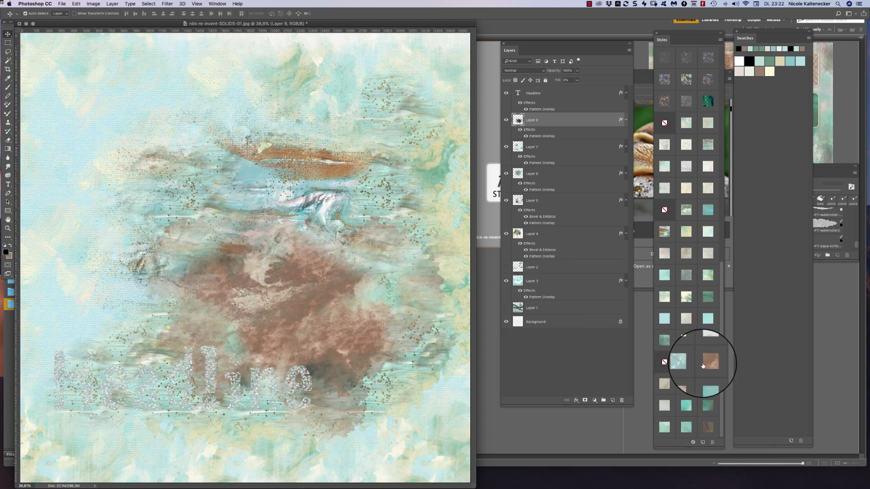
left_click(664, 384)
left_click(686, 383)
Apply the turquoise watercolor style to Layer 6 after trying the crosshatched one, and the dark green-brown style to Layer 5
left_click(342, 185)
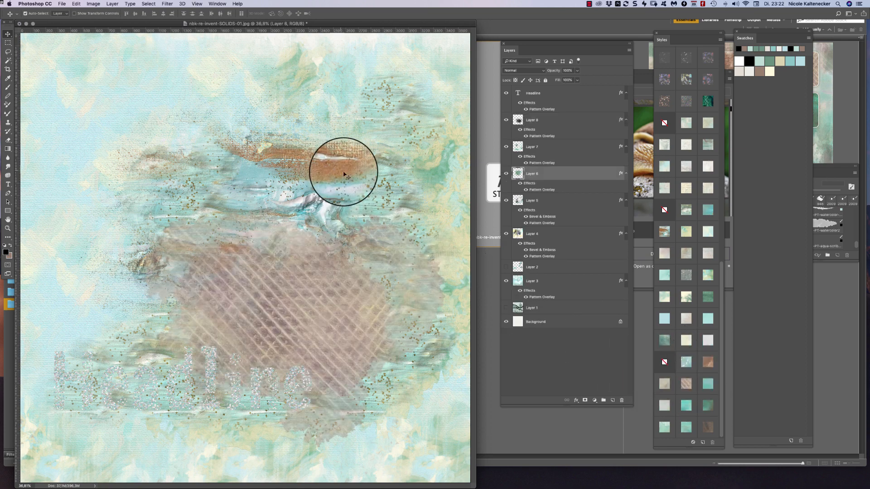
left_click(685, 384)
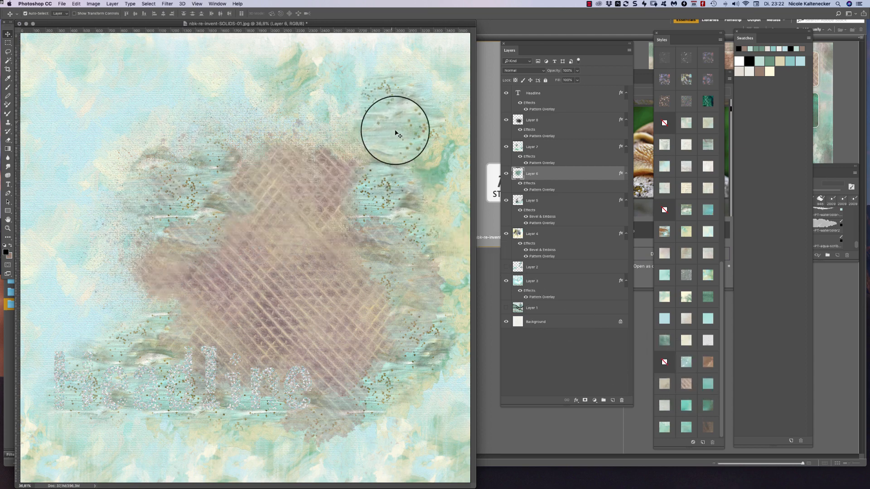
left_click(707, 383)
left_click(408, 141)
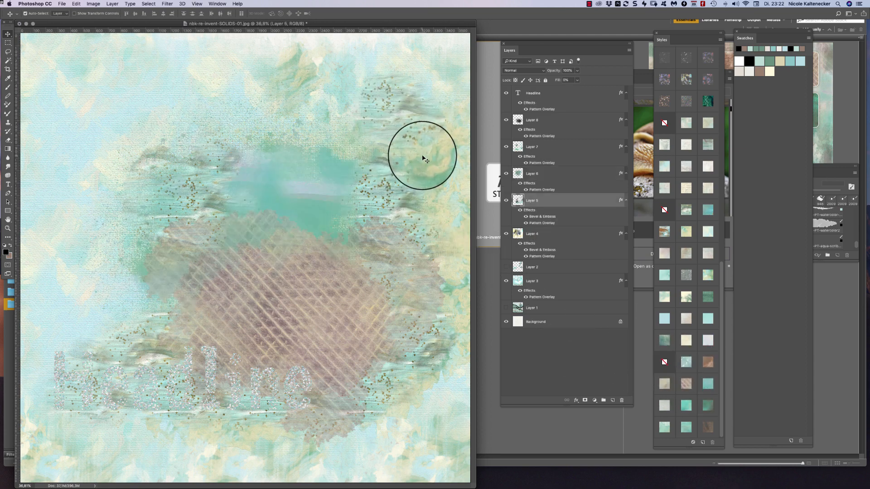
left_click(707, 384)
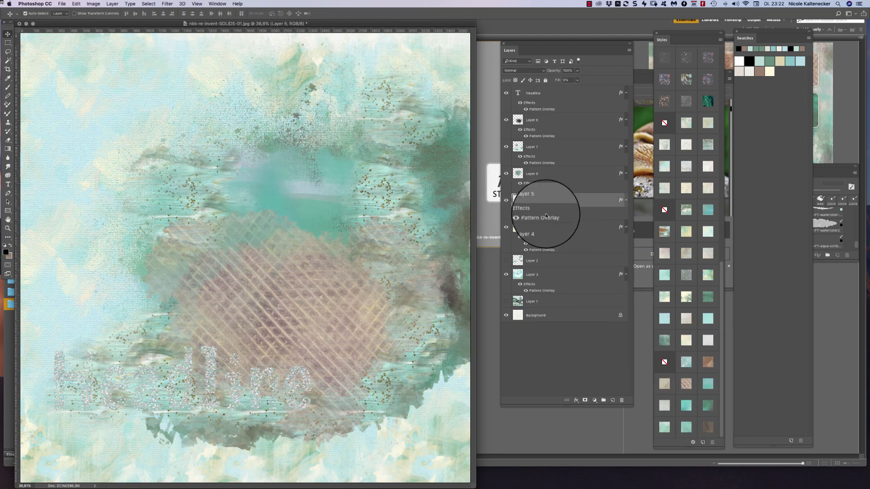
Try the beige watercolor style on Layer 7 and replace it with the pale grey one
left_click(408, 80)
left_click(661, 383)
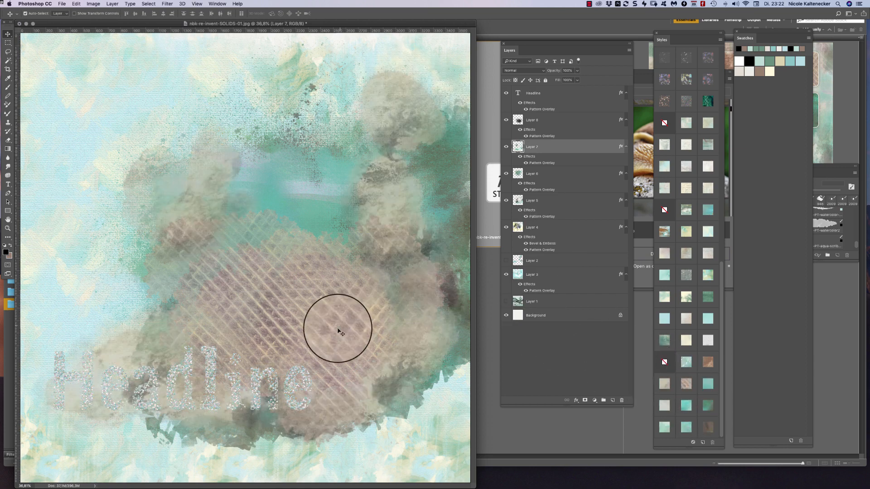
left_click(664, 404)
Apply the bright turquoise-green watercolor style to Layer 3 and the dark green-brown one to Layer 4
left_click(445, 424)
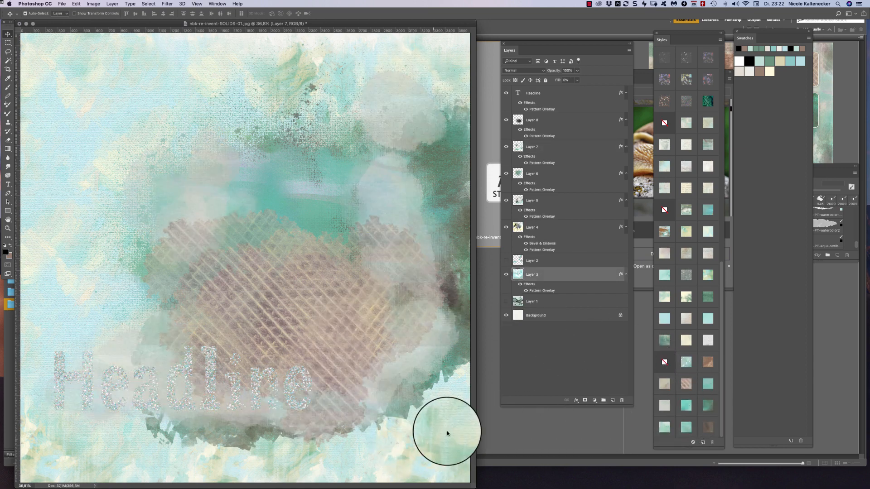
left_click(686, 404)
left_click(123, 99)
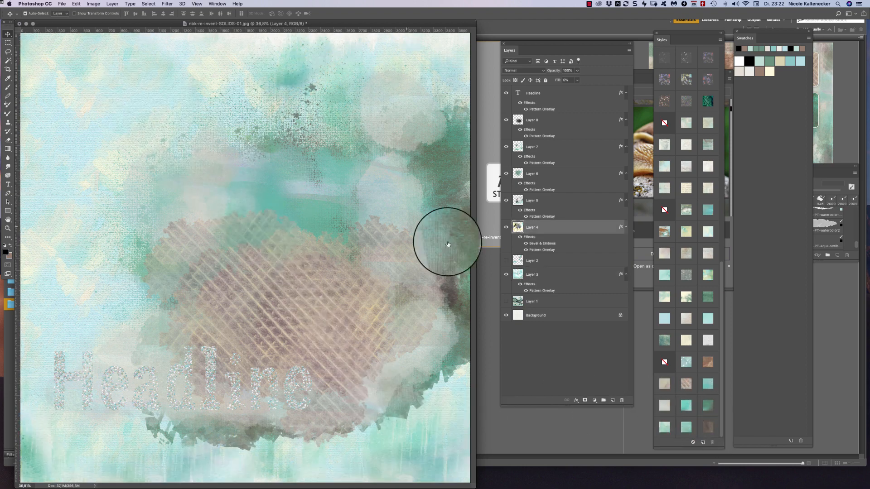
left_click(707, 405)
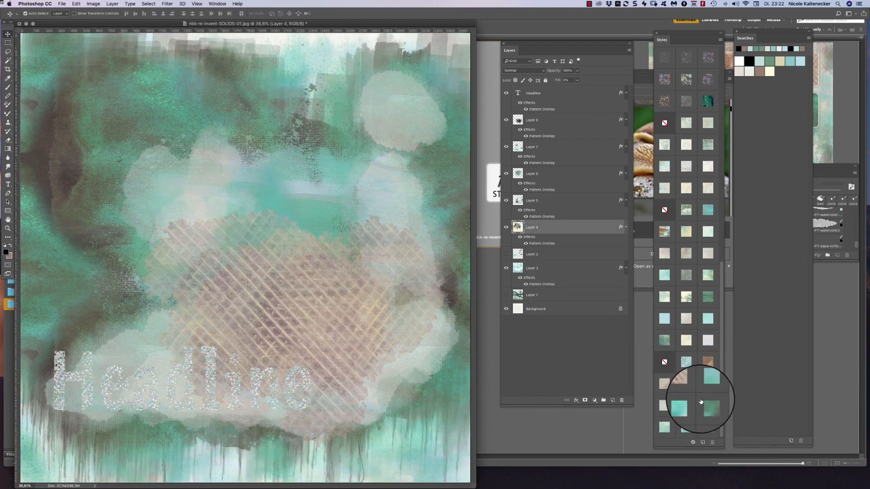
Try three watercolor styles on the headline, ending with the dark brown one, and apply the pale green-and-white one to Layer 3
left_click(295, 376)
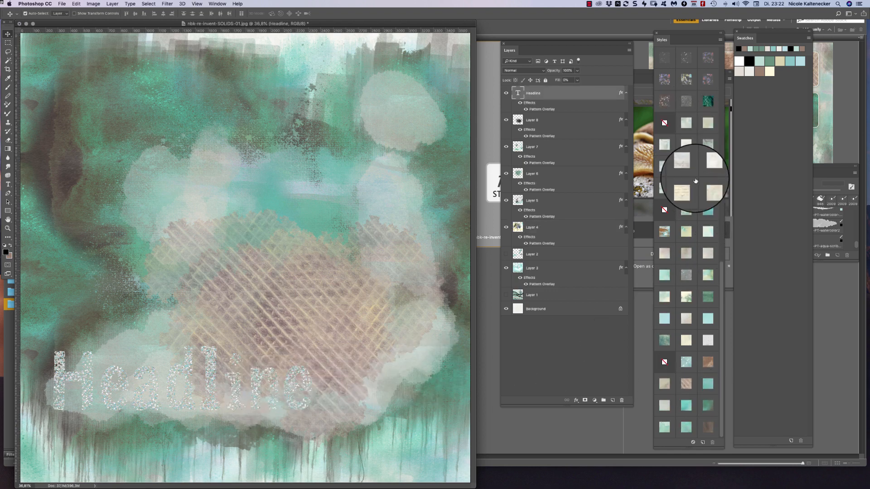
left_click(685, 362)
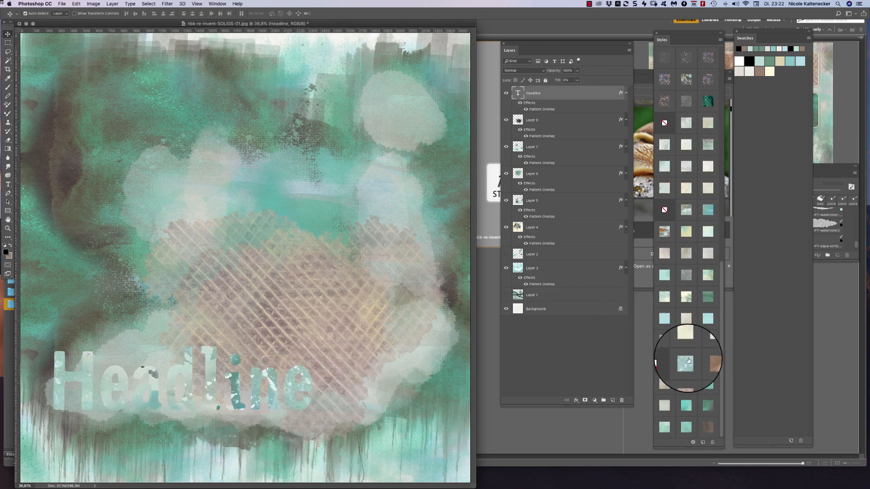
left_click(708, 362)
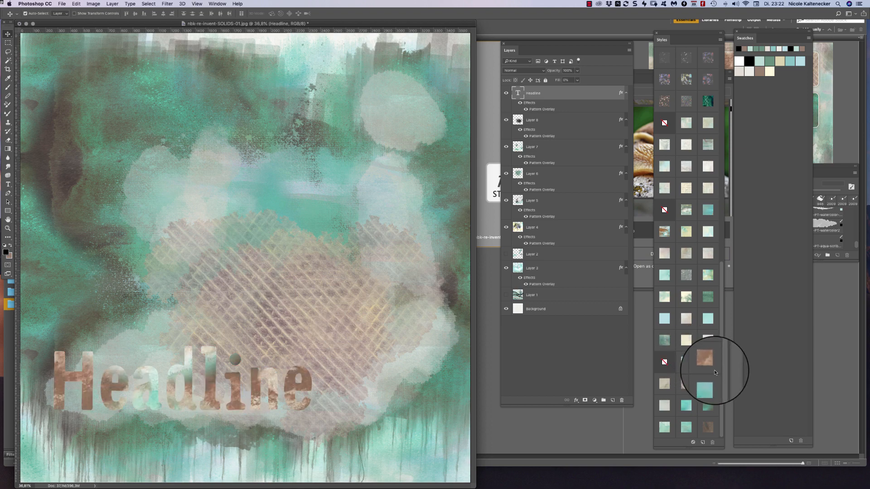
left_click(706, 425)
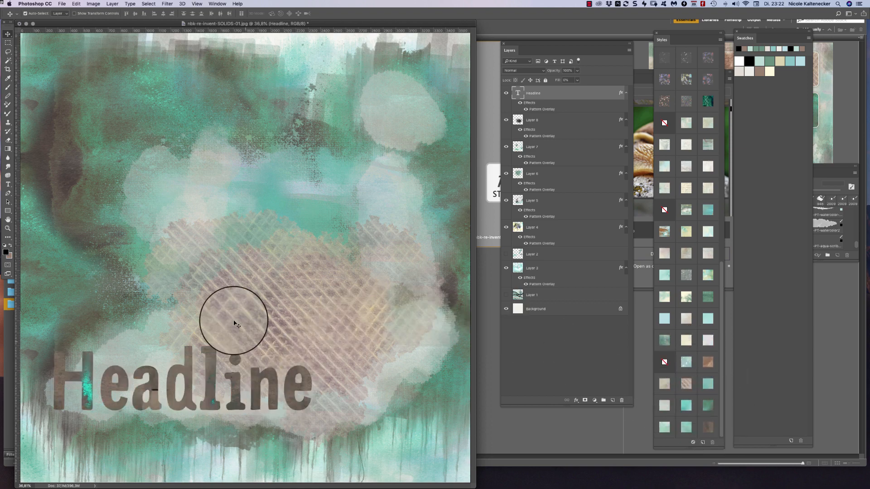
left_click(324, 60)
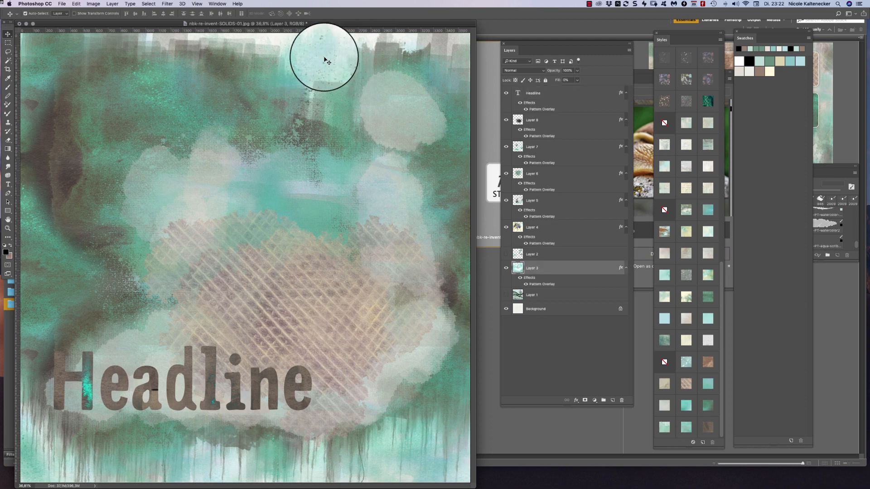
left_click(665, 416)
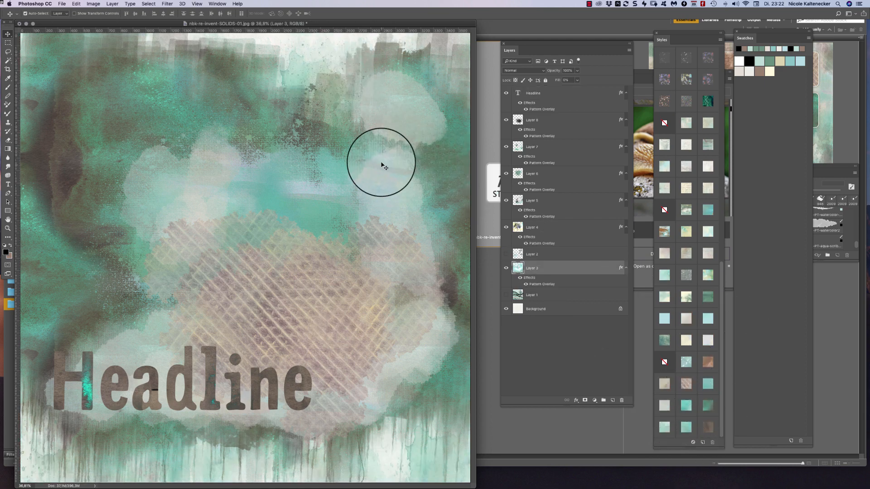
Apply the pale green-and-white watercolor style to Layer 7 and the dark green-brown one to Layer 8
left_click(443, 132)
left_click(663, 421)
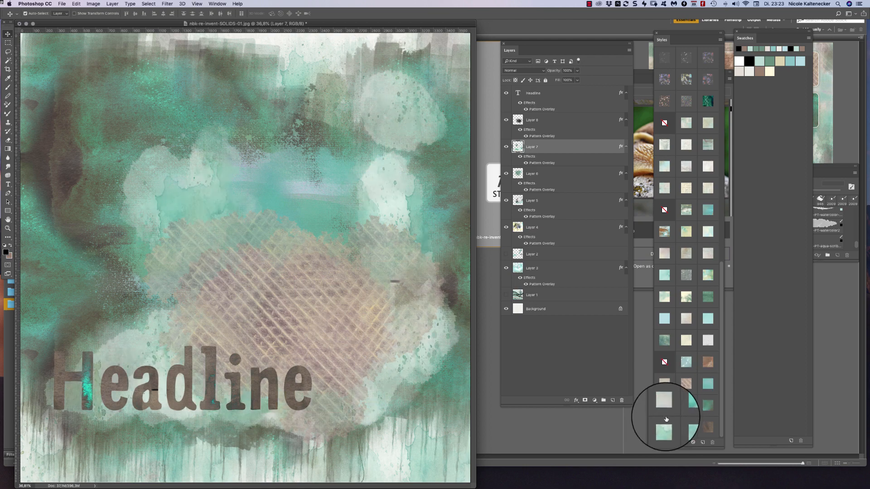
left_click(349, 283)
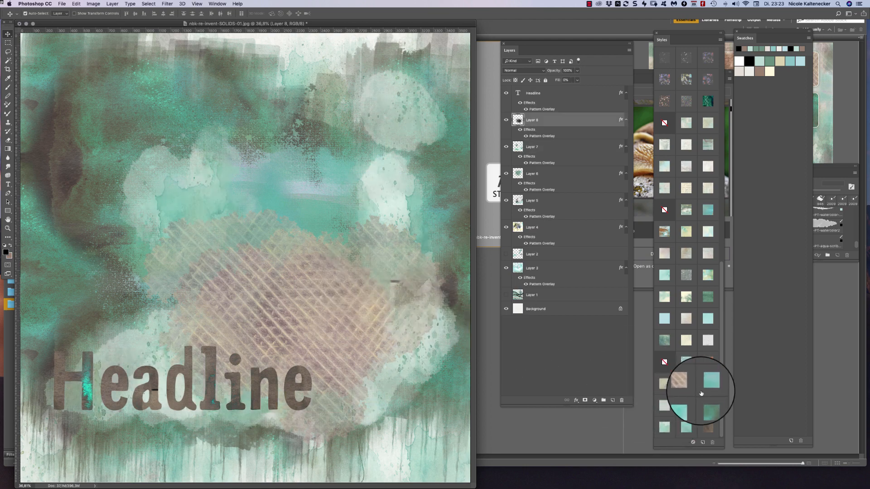
left_click(708, 405)
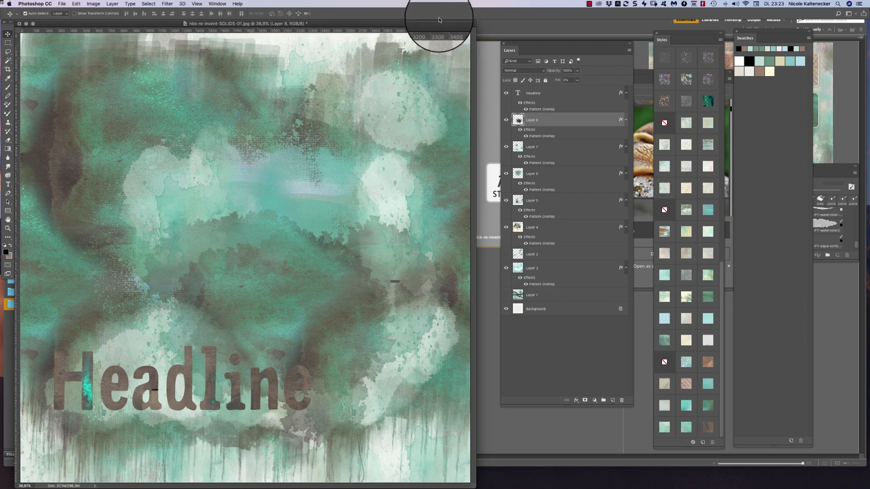
mouse_move(438, 20)
left_mouse_down()
mouse_move(463, 18)
mouse_move(453, 18)
left_mouse_up()
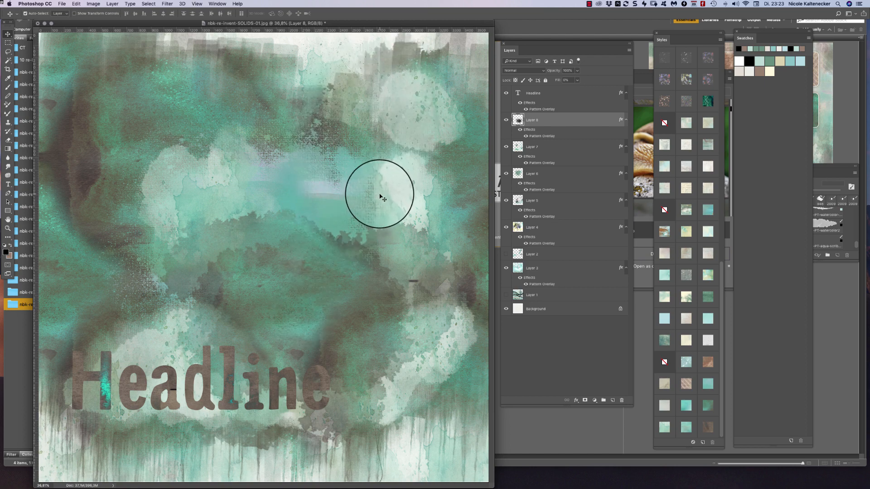
Add a new layer above Layer 8 and choose the nbk-re-invent-PT-PL Frame Ink brush for painting
key("super+shift+n")
key("Return")
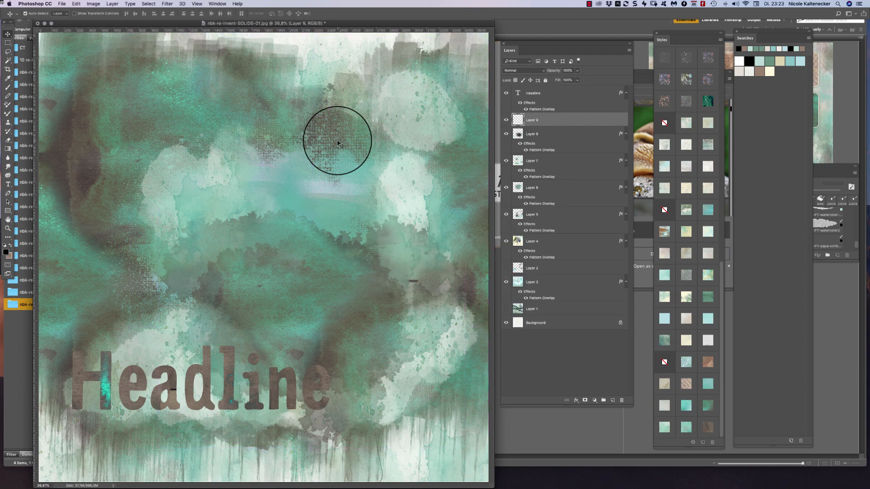
right_click(324, 213)
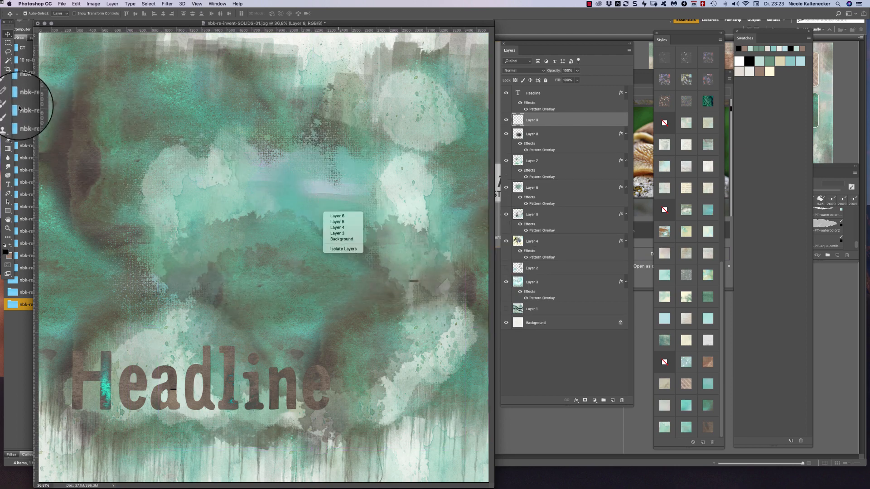
left_click(10, 89)
left_click(8, 87)
right_click(308, 236)
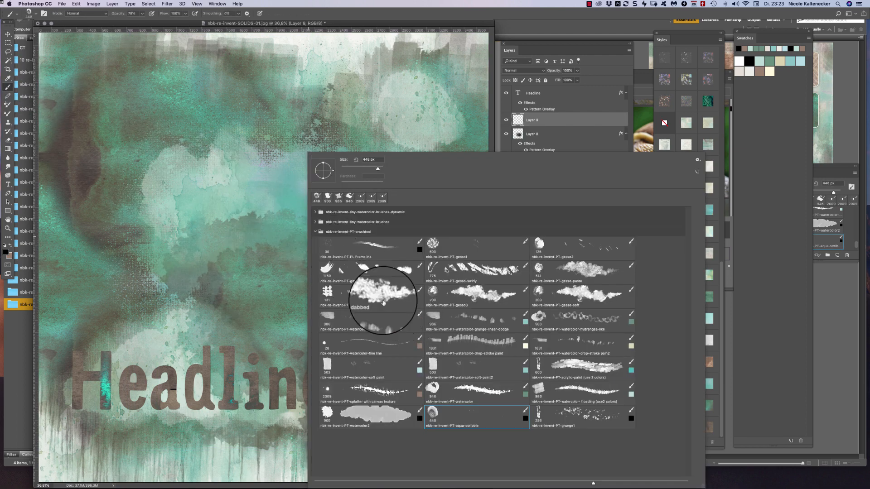
double_click(360, 244)
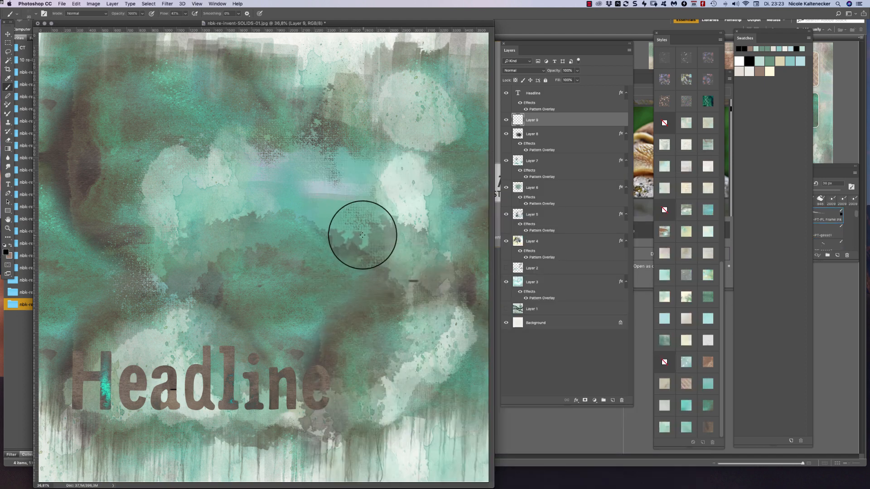
Start a black ink outline around the pale patch beside the turquoise area and bring Layer 9 to the front, above the headline
mouse_move(390, 211)
left_mouse_down()
mouse_move(386, 175)
mouse_move(393, 165)
mouse_move(377, 185)
left_mouse_up()
right_click(380, 82)
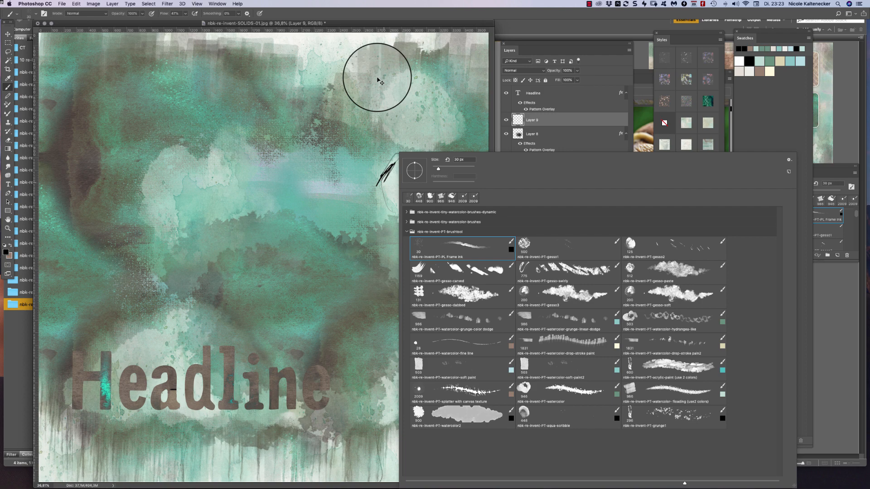
key("Escape")
key("super+shift+bracketright")
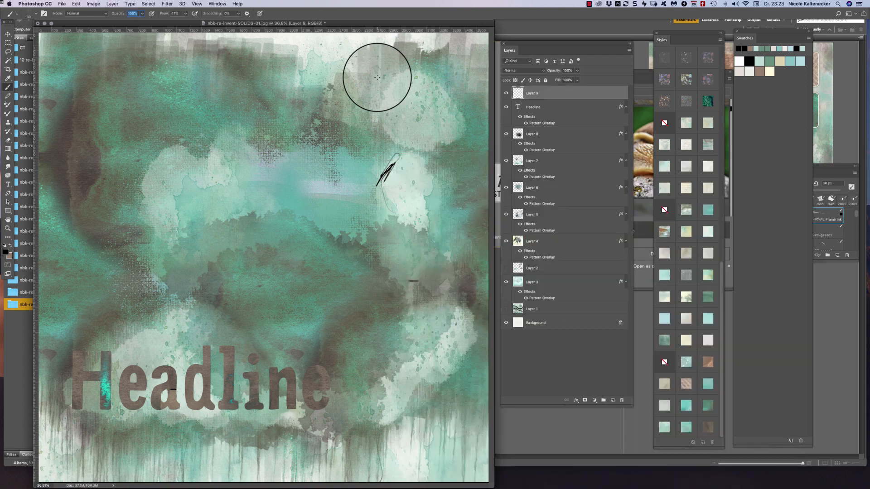
Draw the rest of a kite-shaped figure in black ink, with a long string, bows, two decorated arms, hair and a smiling face
mouse_move(384, 190)
left_mouse_down()
mouse_move(400, 222)
mouse_move(416, 230)
mouse_move(428, 219)
mouse_move(417, 158)
mouse_move(420, 167)
mouse_move(398, 157)
mouse_move(410, 157)
mouse_move(425, 201)
mouse_move(426, 240)
mouse_move(392, 206)
mouse_move(387, 174)
mouse_move(401, 155)
mouse_move(421, 171)
mouse_move(426, 206)
mouse_move(425, 366)
mouse_move(403, 480)
left_mouse_up()
mouse_move(423, 226)
left_mouse_down()
mouse_move(431, 253)
mouse_move(439, 242)
mouse_move(428, 267)
left_mouse_up()
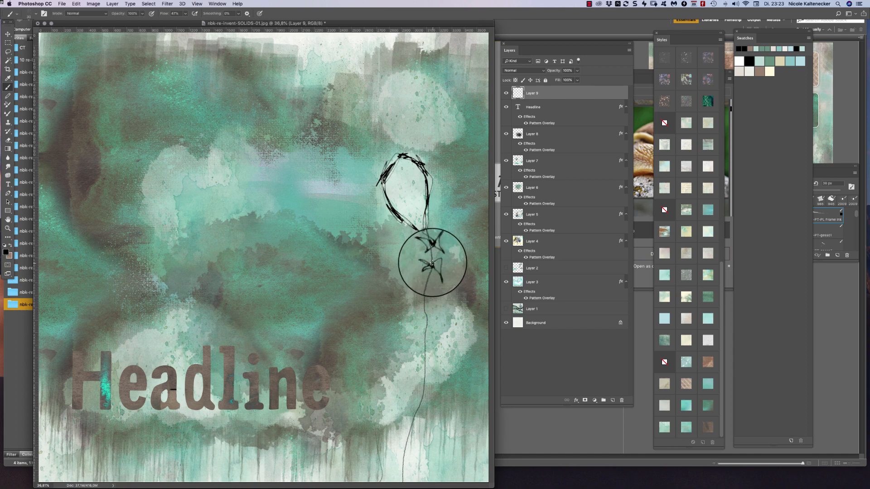
mouse_move(377, 185)
left_mouse_down()
mouse_move(317, 177)
mouse_move(334, 172)
mouse_move(333, 179)
mouse_move(324, 172)
mouse_move(355, 177)
left_mouse_up()
mouse_move(417, 145)
left_mouse_down()
mouse_move(471, 120)
mouse_move(417, 170)
mouse_move(435, 156)
left_mouse_up()
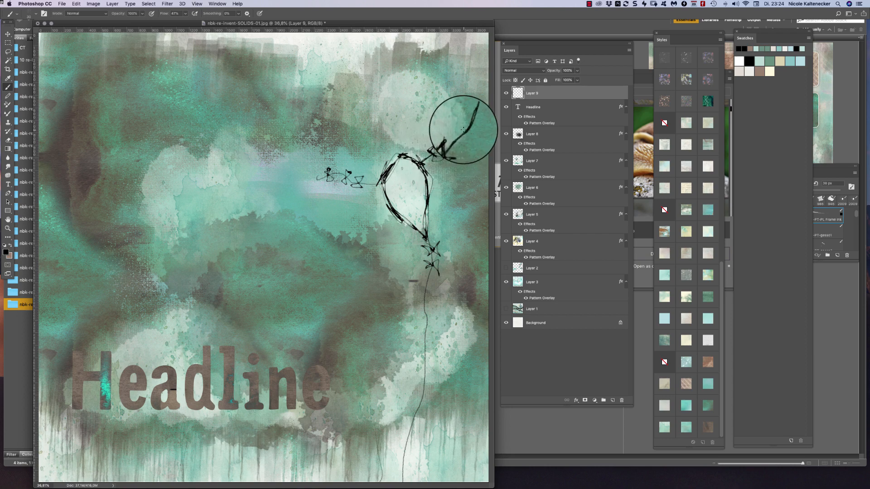
left_click_drag(469, 128, 457, 129)
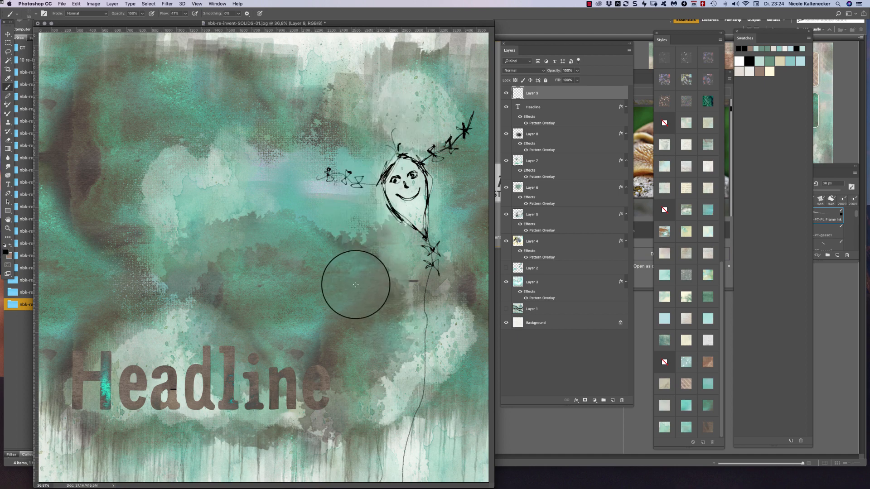
right_click(366, 366)
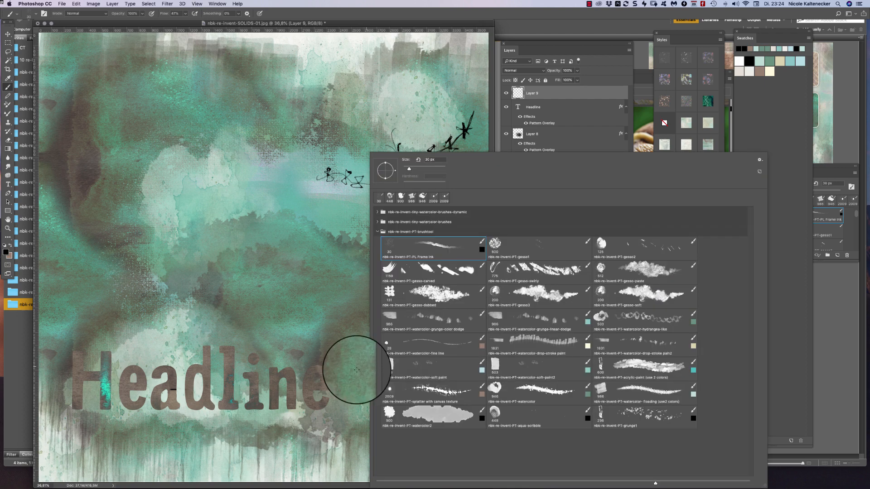
left_click(331, 296)
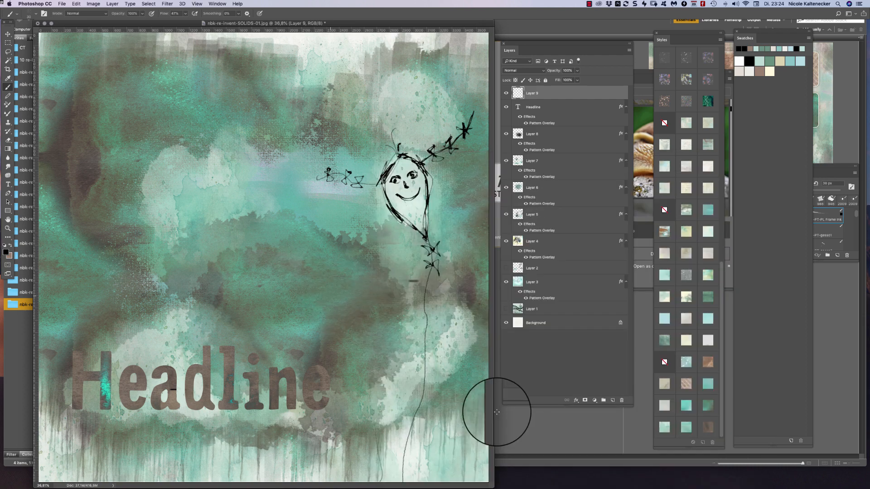
Switch to Adobe Bridge, open the CT folder and select the first layout
left_click(544, 436)
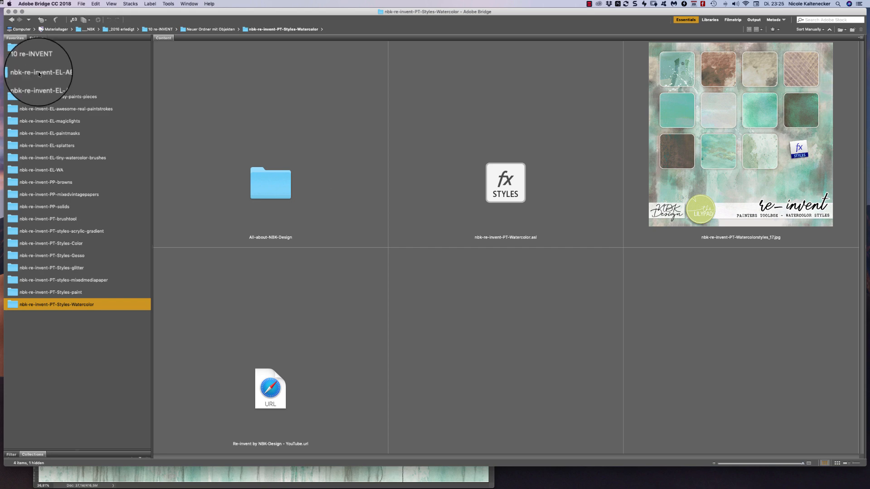
left_click(23, 47)
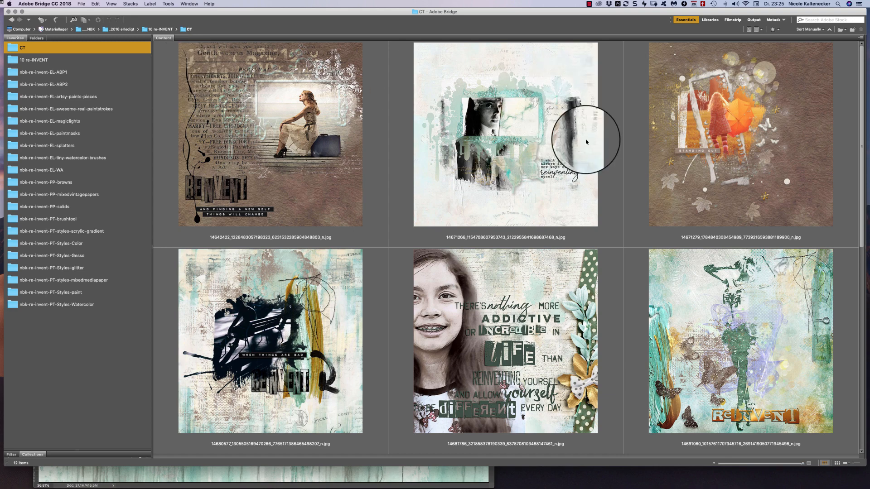
left_click(349, 116)
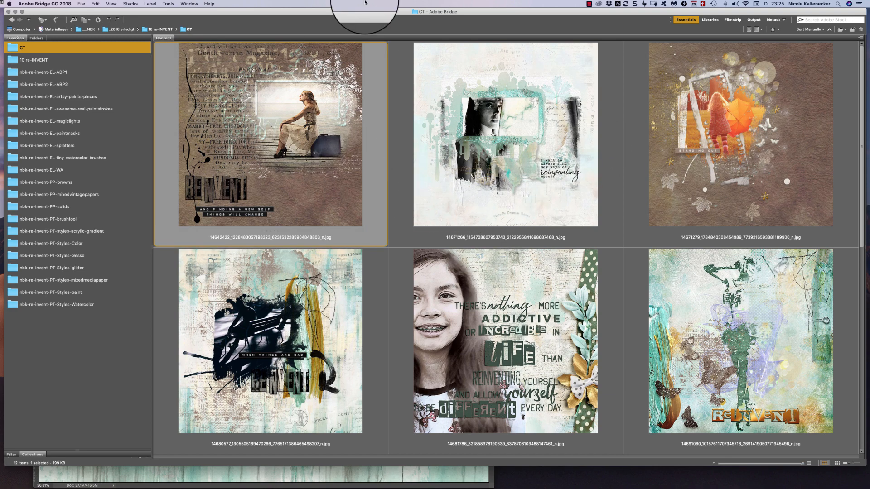
View the CT layouts one after another in full-screen preview, up to nbk-reinvent-LO.psd, and return to the thumbnails
key("space")
key("Right")
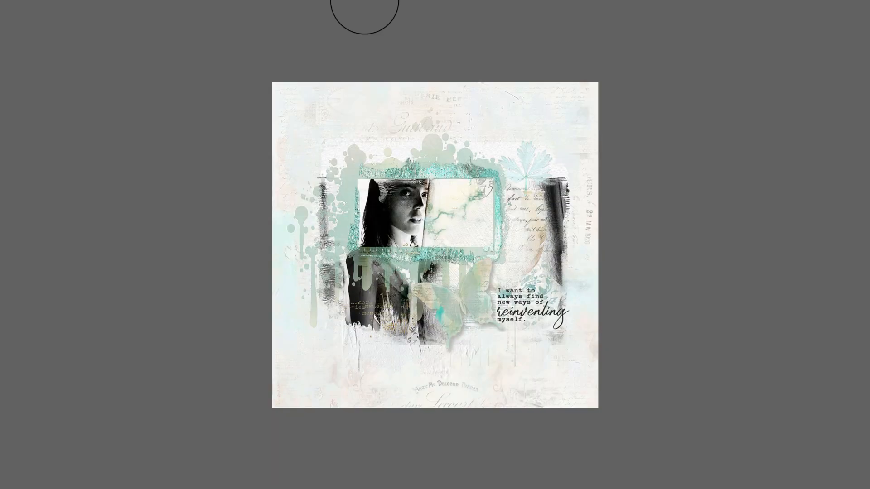
key("Right")
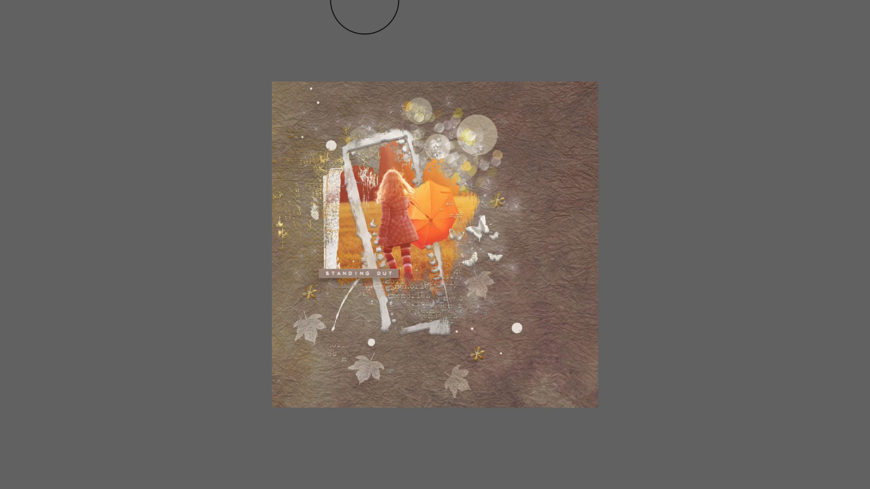
key("Left")
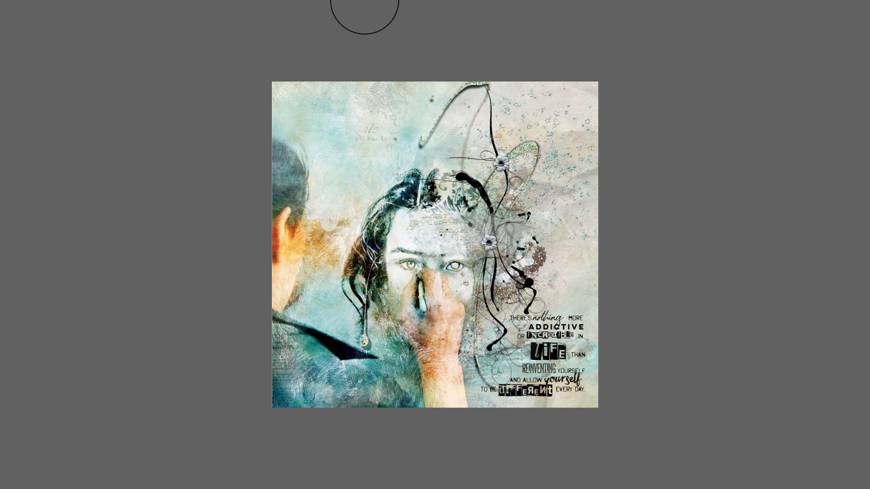
key("ctrl+Tab")
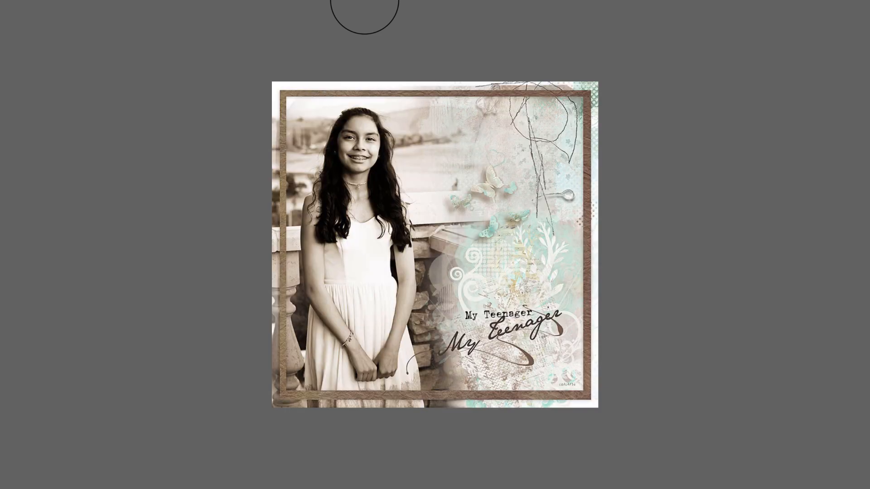
key("ctrl+Tab")
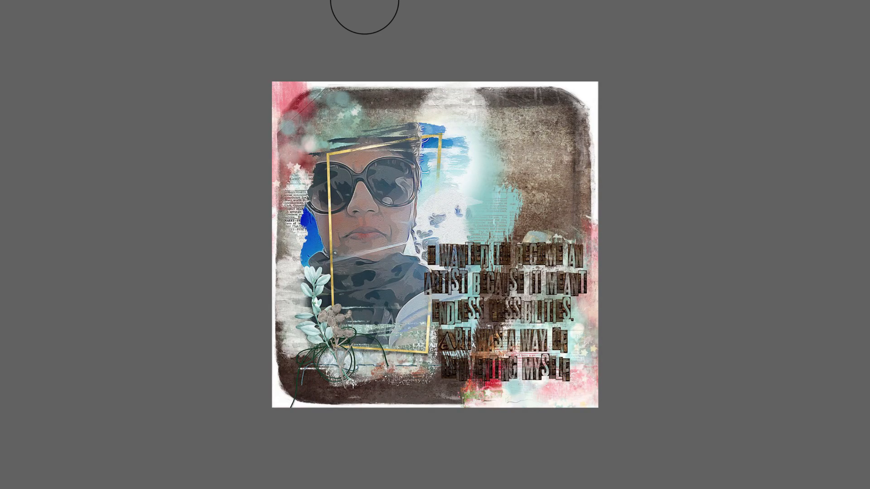
key("ctrl+Tab")
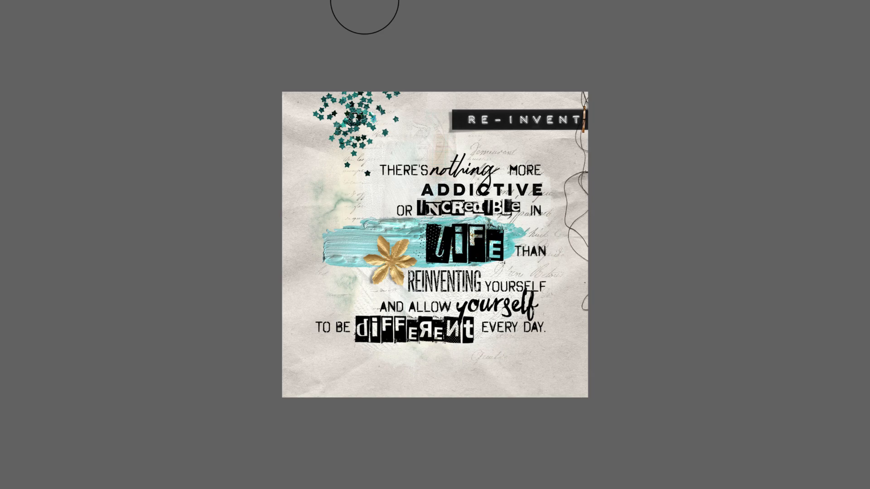
key("Escape")
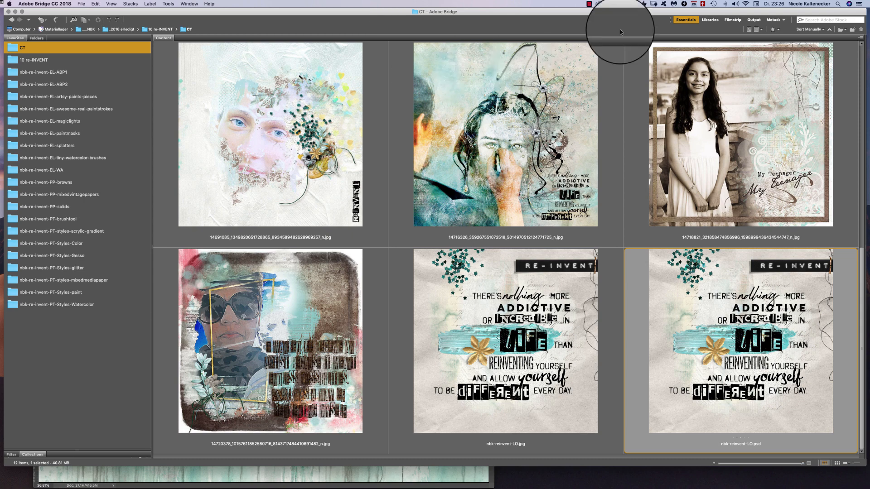
left_click(588, 4)
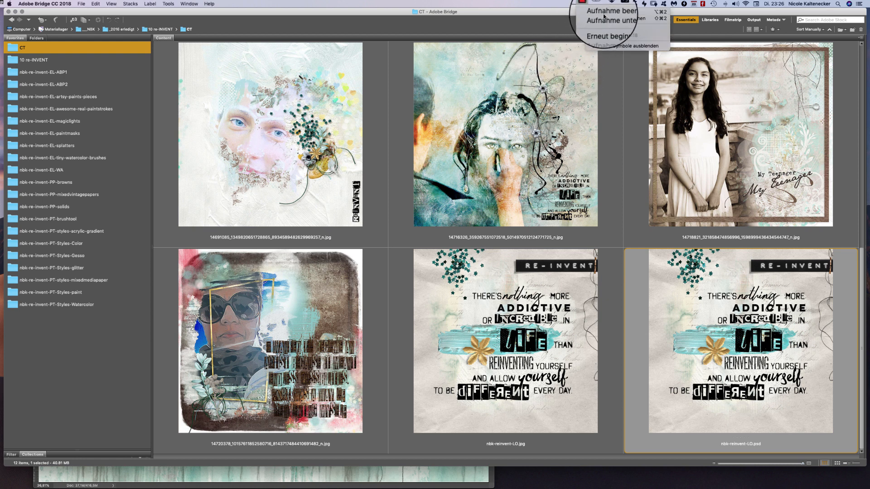
left_click(602, 20)
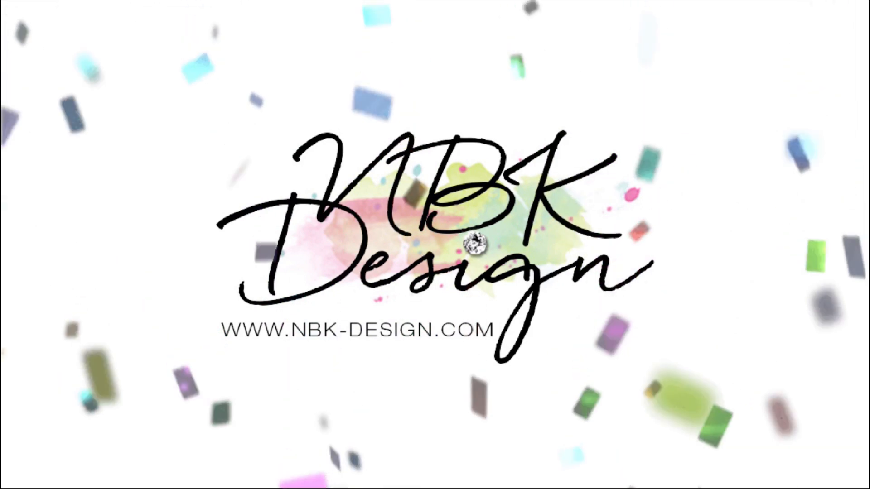